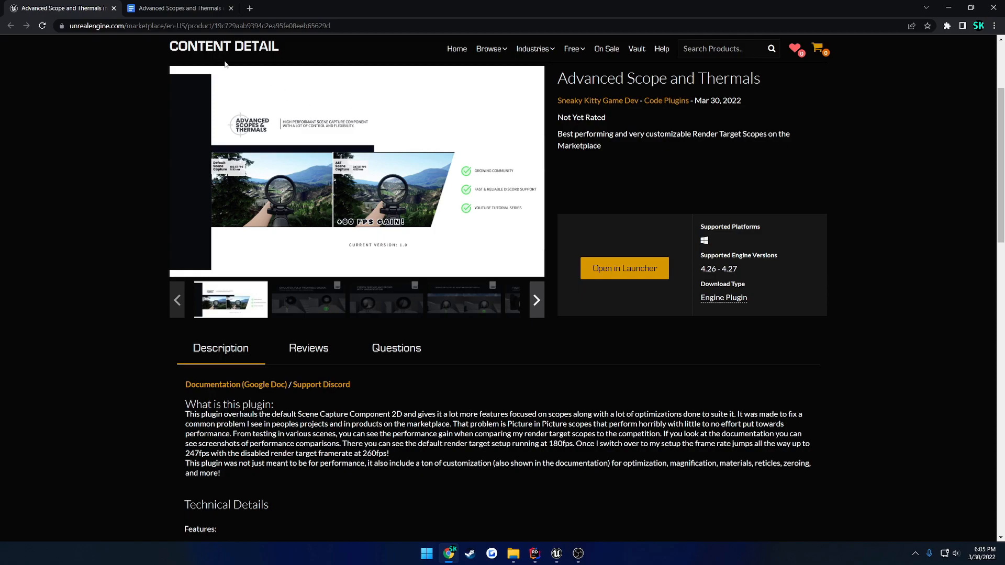
- Open the Advanced Scopes and Thermals documentation and look through its performance comparison pages
left_click(170, 6)
mouse_move(973, 118)
left_mouse_down()
mouse_move(974, 400)
mouse_move(975, 119)
left_mouse_up()
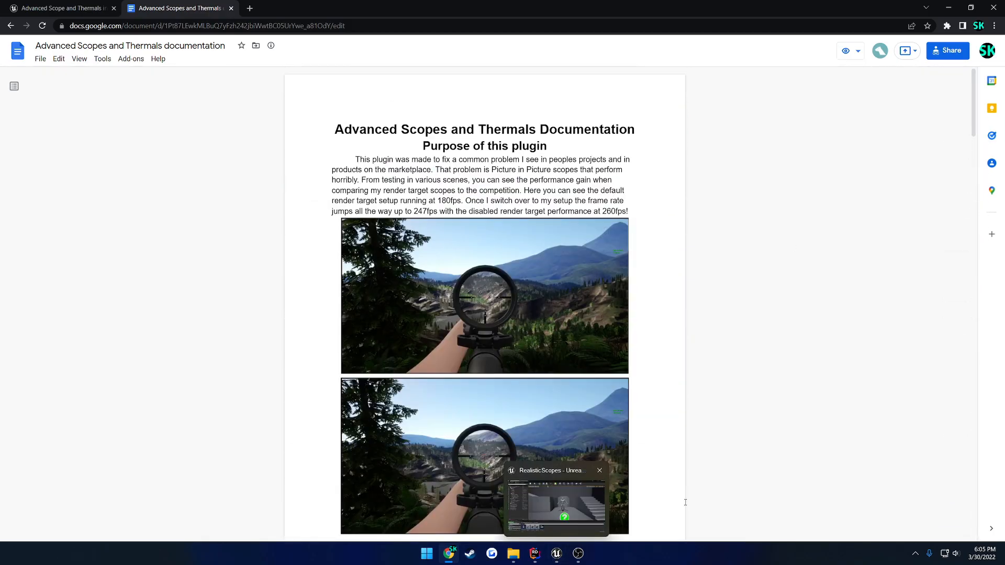
- Switch to the Unreal Editor, look into the plugin's Demo folder and return to the AdvancedSightsAndScopes Content root
key("alt+Tab")
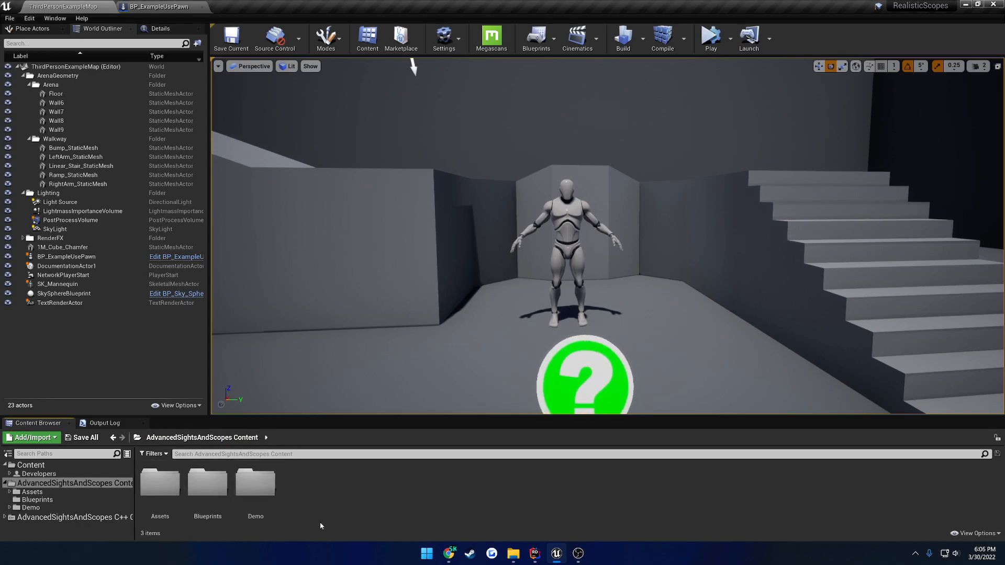
double_click(252, 489)
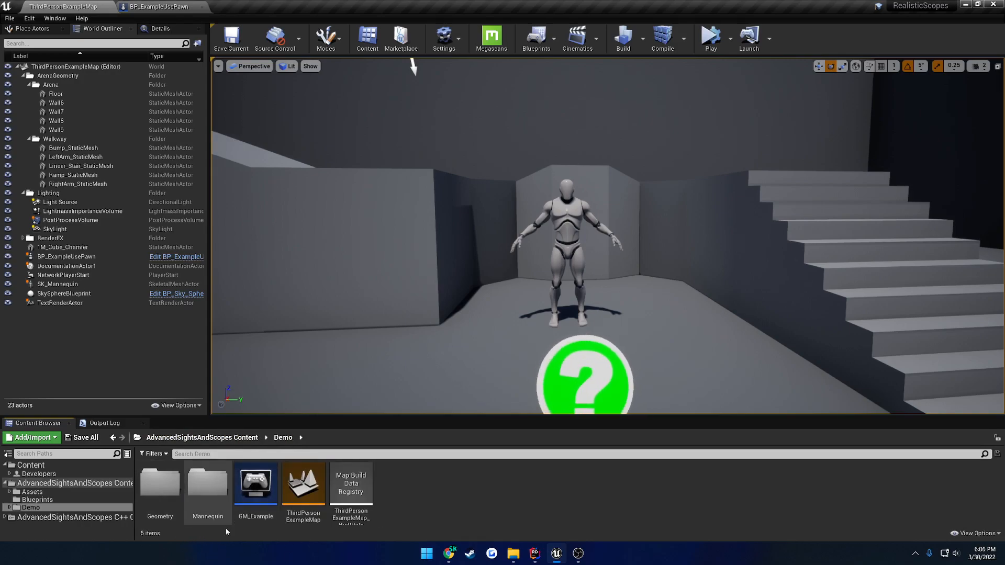
left_click(232, 442)
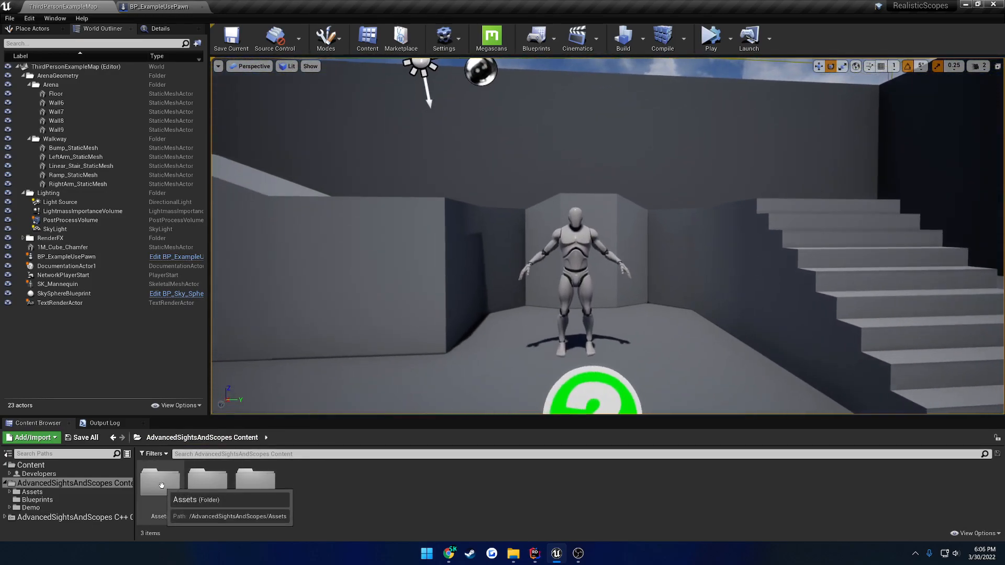
- Browse the plugin's Assets > MasterMaterials folder, checking the contents of its MasterMaterials and PostProcessMaterials subfolders
double_click(161, 485)
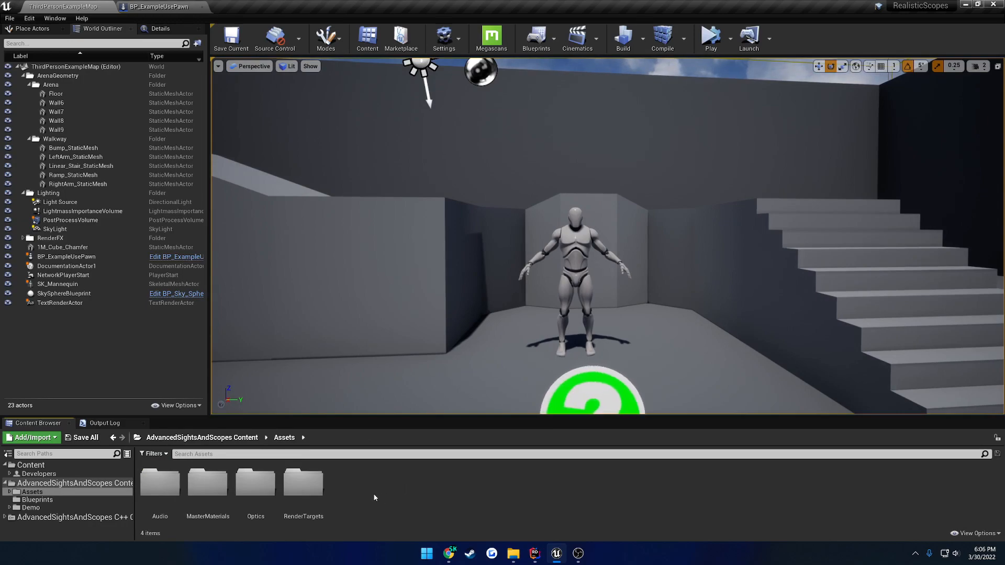
double_click(207, 482)
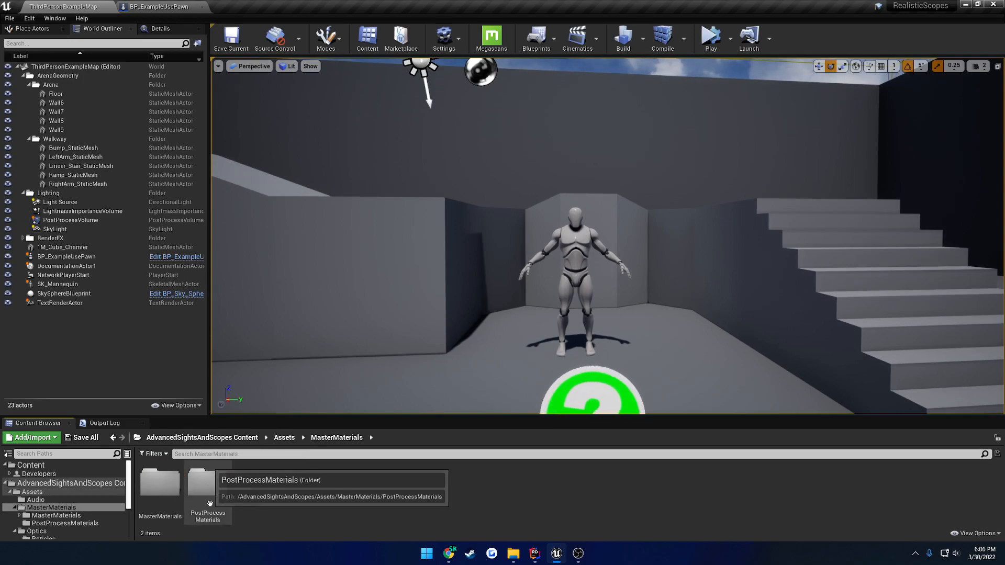
double_click(210, 484)
key("alt+Left")
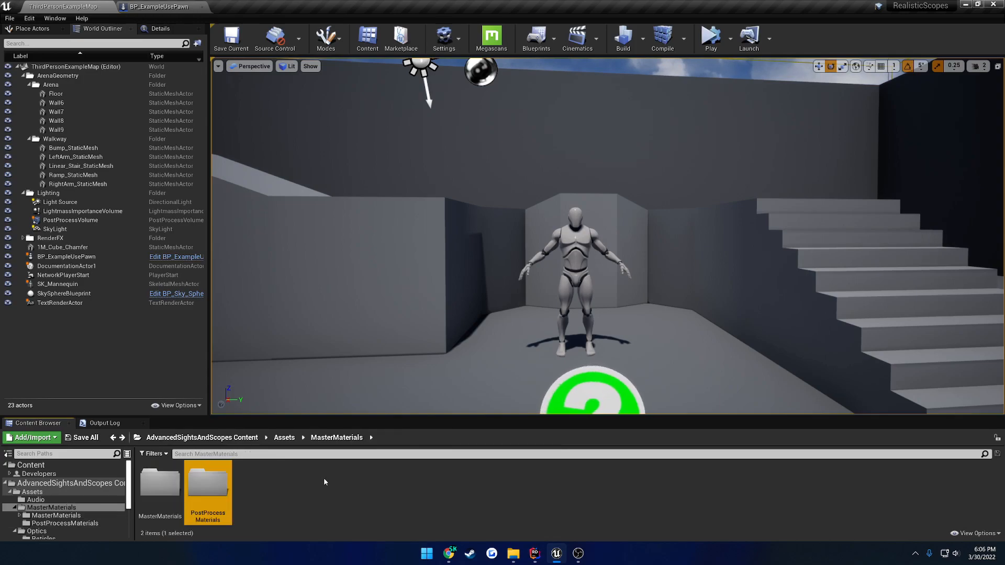
left_click(156, 482)
double_click(156, 482)
key("alt+Left")
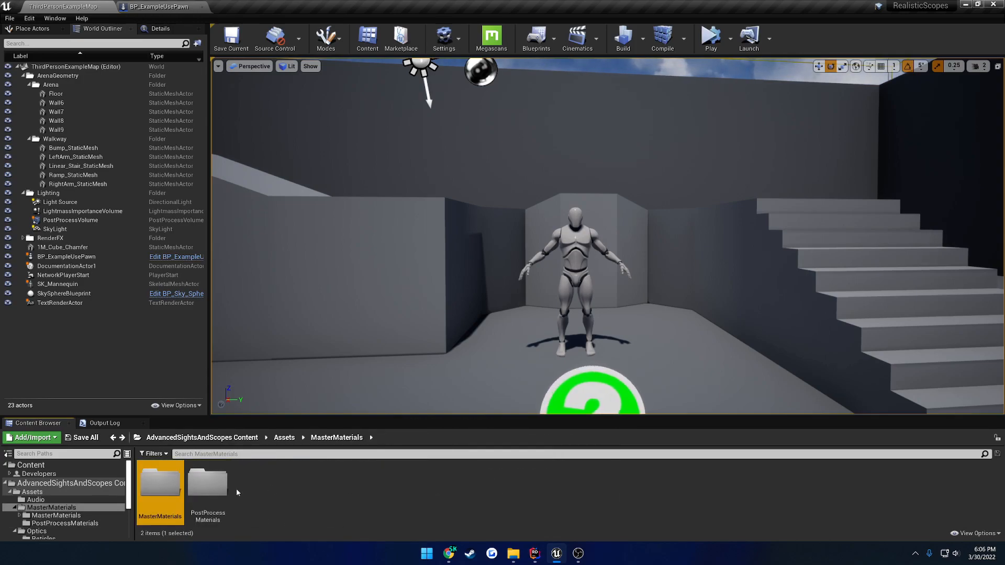
double_click(208, 482)
key("alt+Left")
- View the master materials and the EffectTextures folder, and return to the plugin's content root
double_click(155, 482)
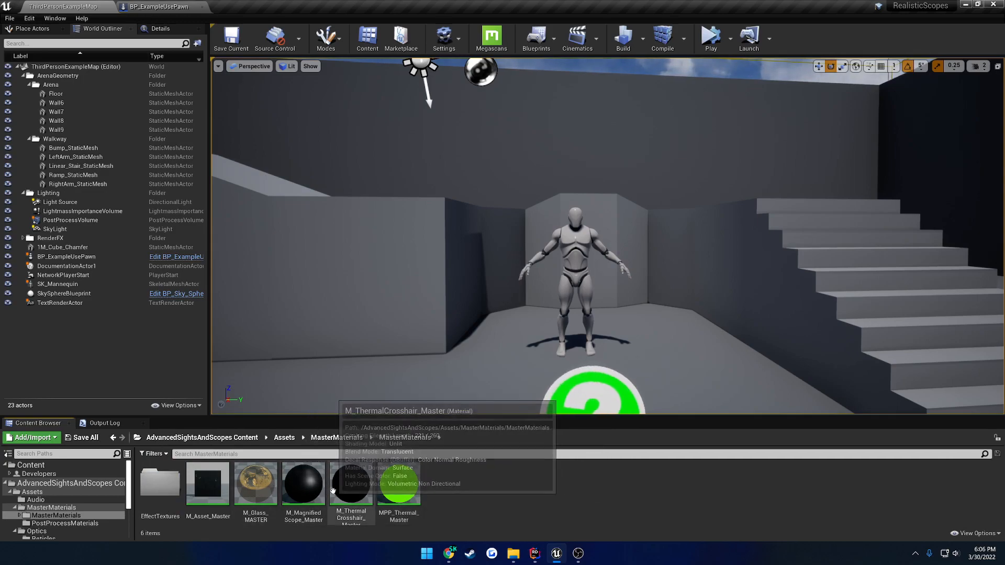
double_click(159, 483)
key("alt+Left")
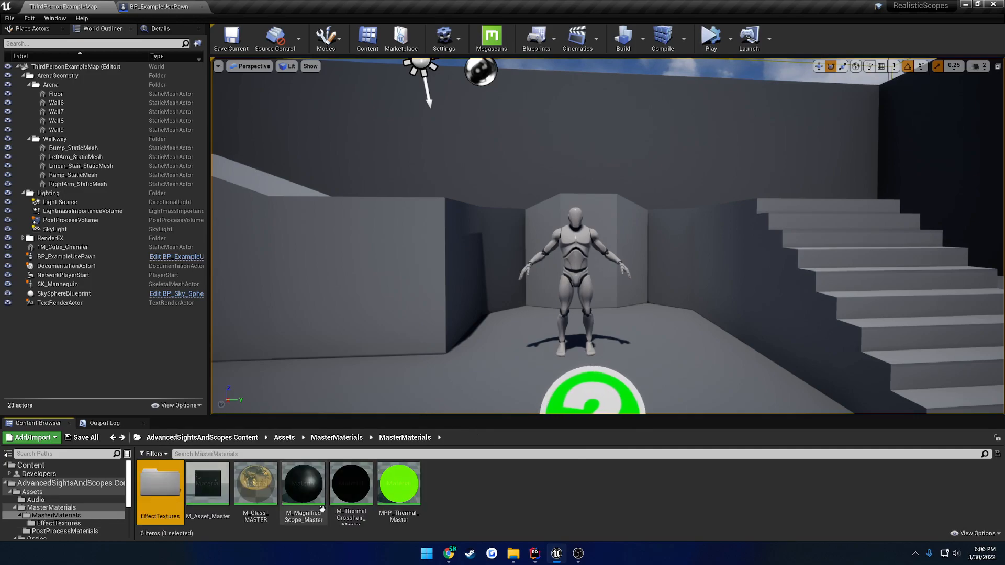
key("alt+Left")
key("alt+Left")
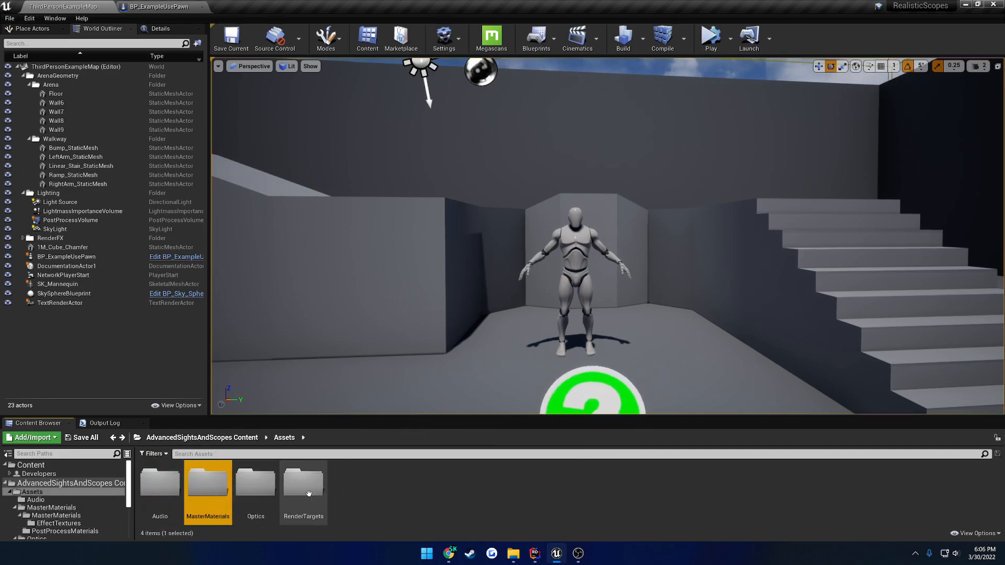
key("alt+Left")
- Open BP_MagnifiedScope from the Blueprints folder and select its SKG_SceneCaptureComponent2D
double_click(208, 483)
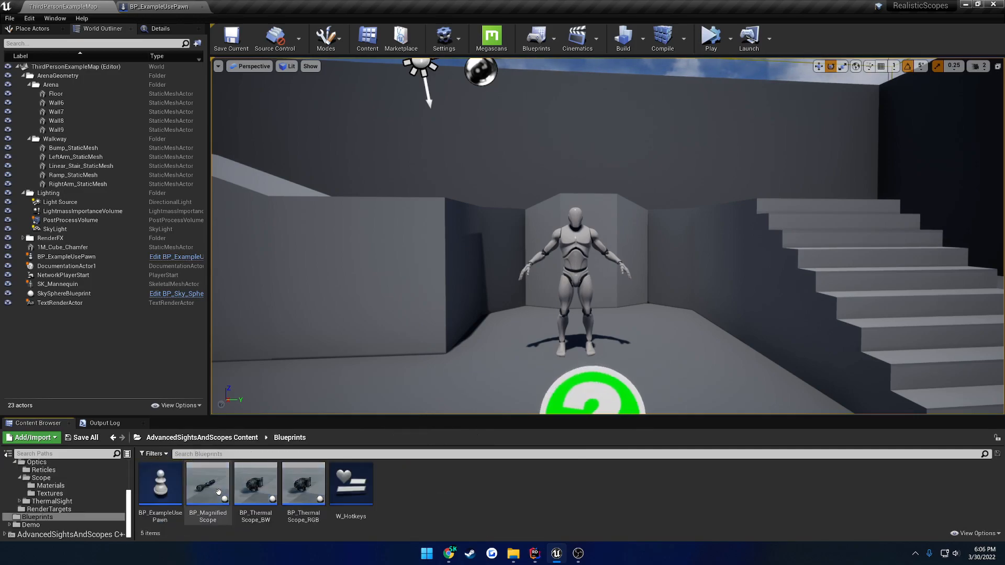
left_click(153, 495)
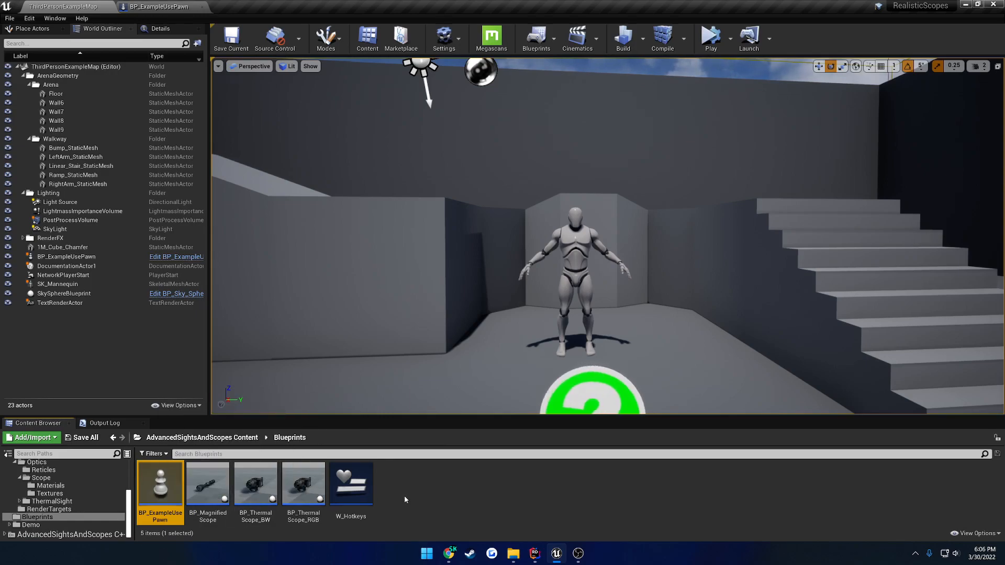
left_click(409, 491)
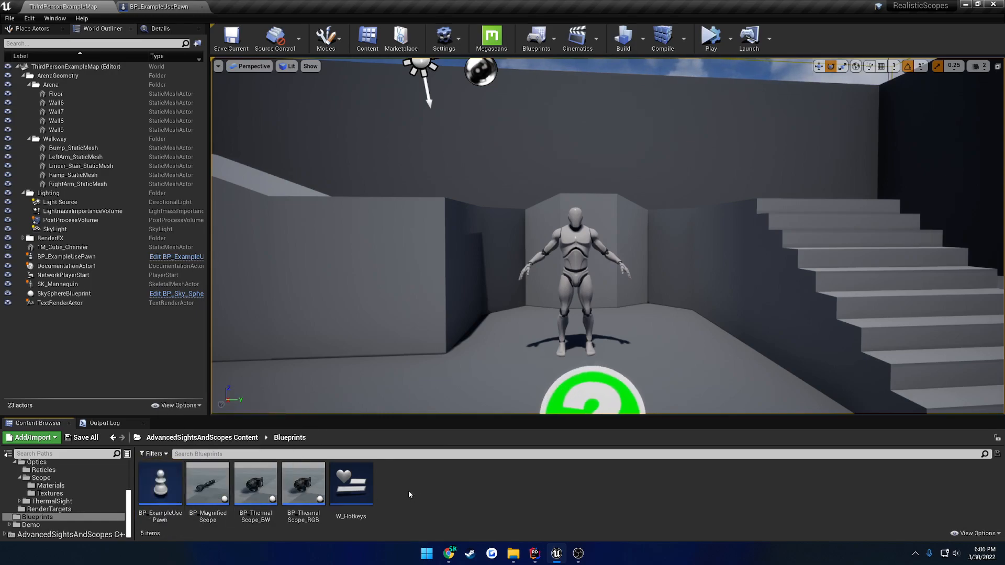
double_click(215, 476)
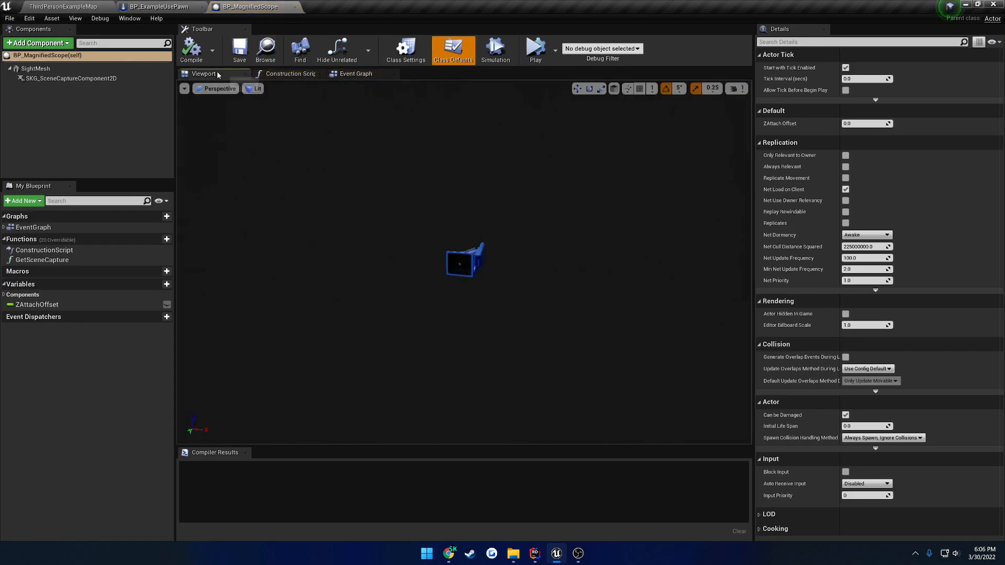
right_click_drag(464, 262, 601, 261)
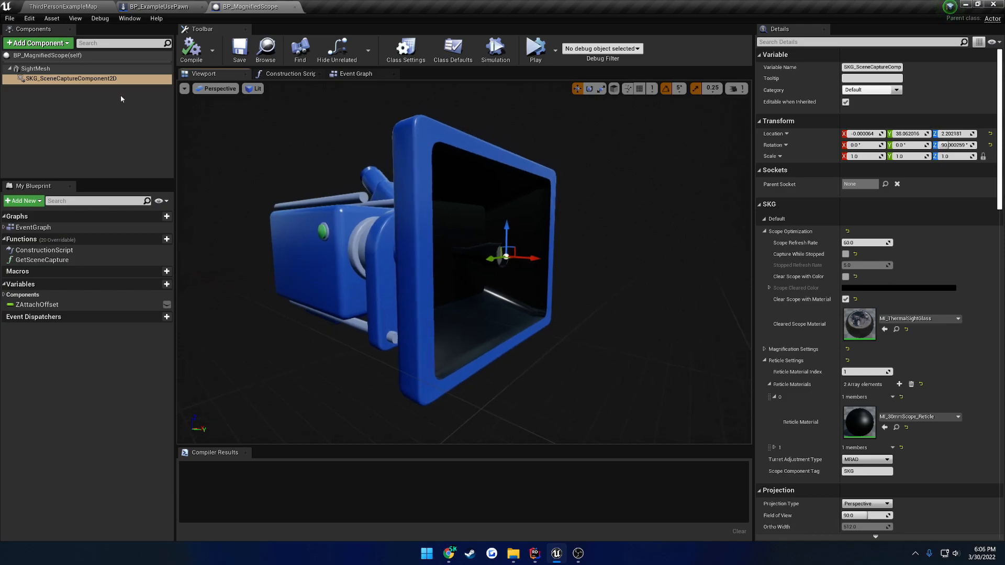
left_click(74, 78)
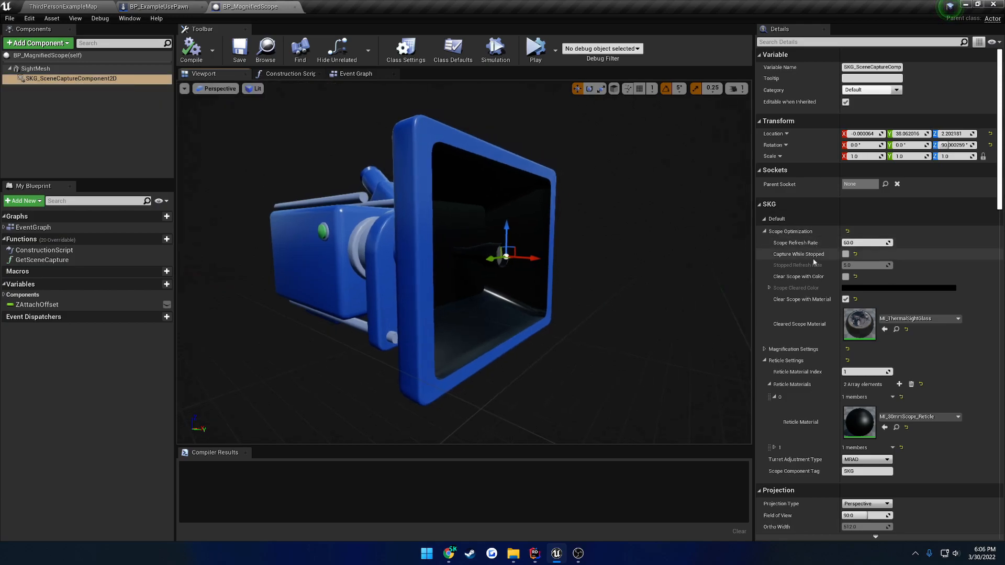
- Collapse the Reticle Settings in the scene capture component's SKG properties, leaving the Scope Optimization settings expanded
left_click(770, 204)
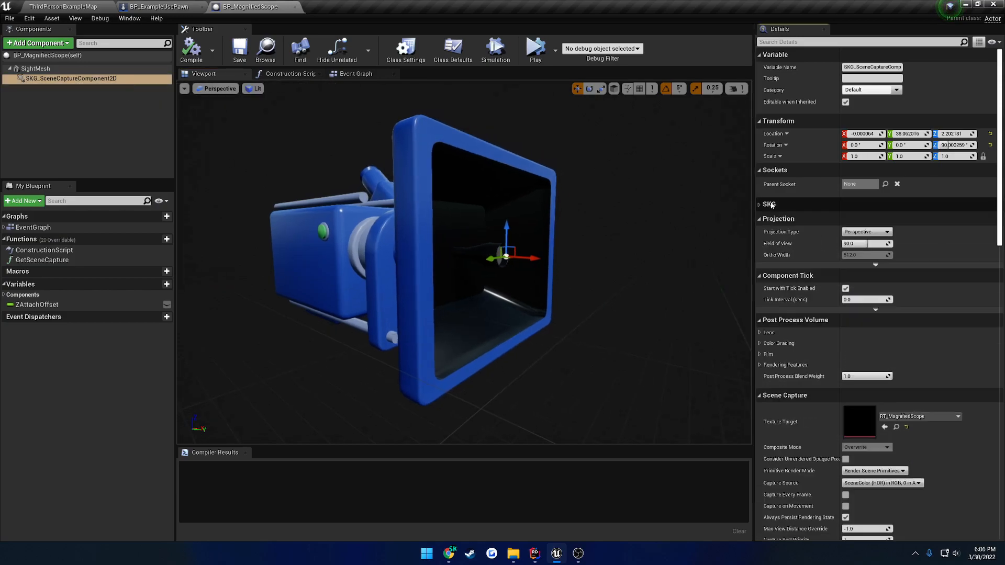
left_click(770, 205)
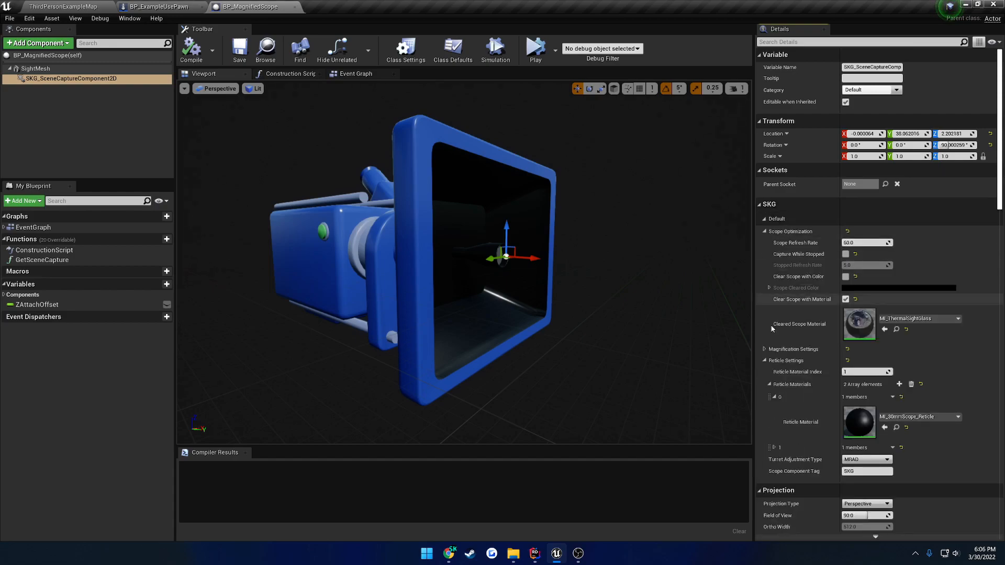
left_click(769, 385)
left_click(766, 362)
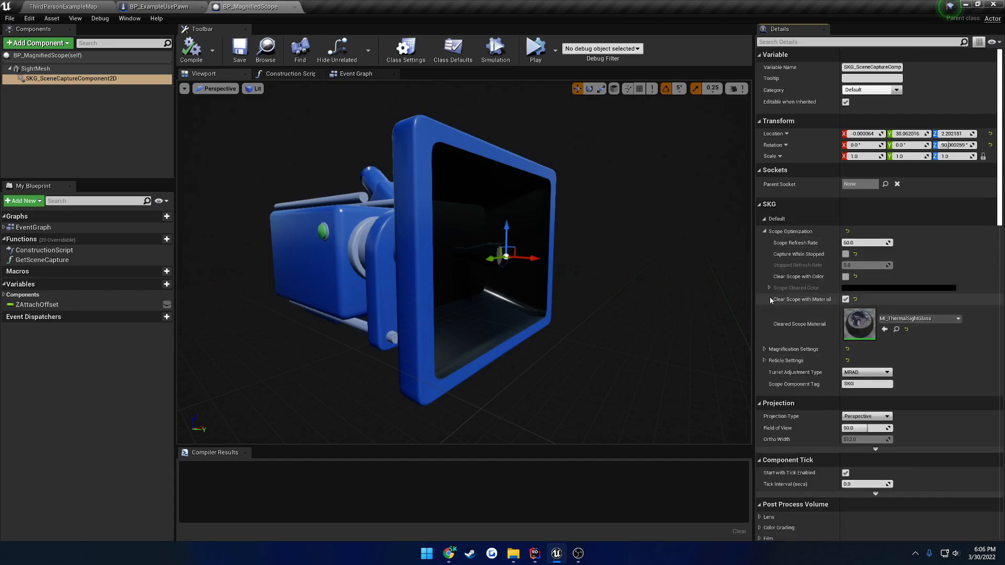
left_click(765, 230)
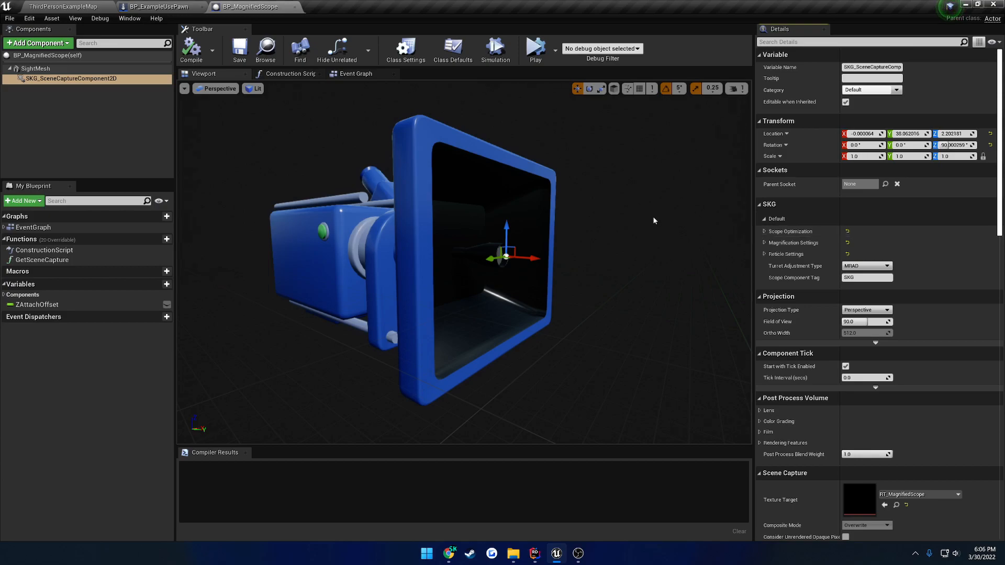
left_click(58, 79)
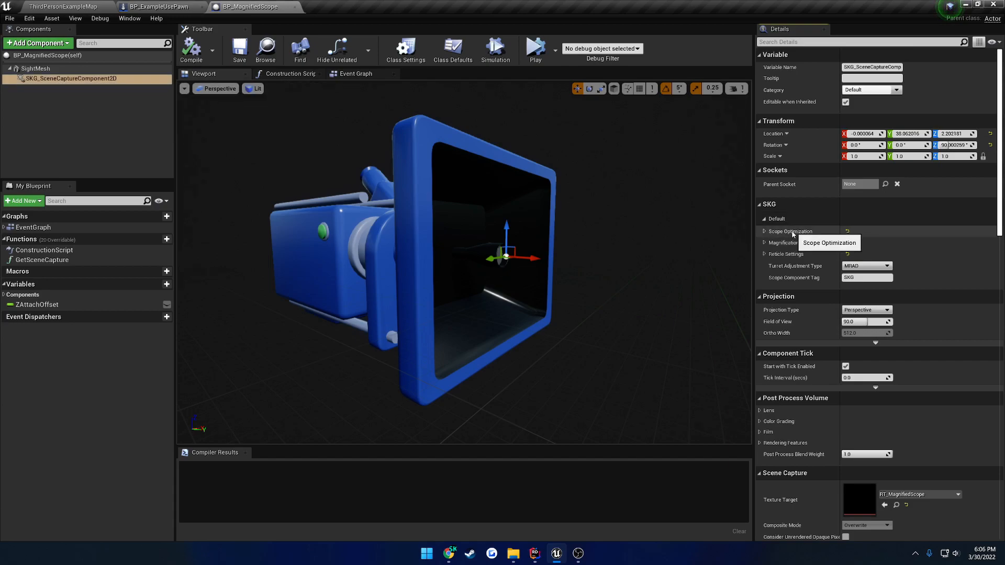
left_click(765, 231)
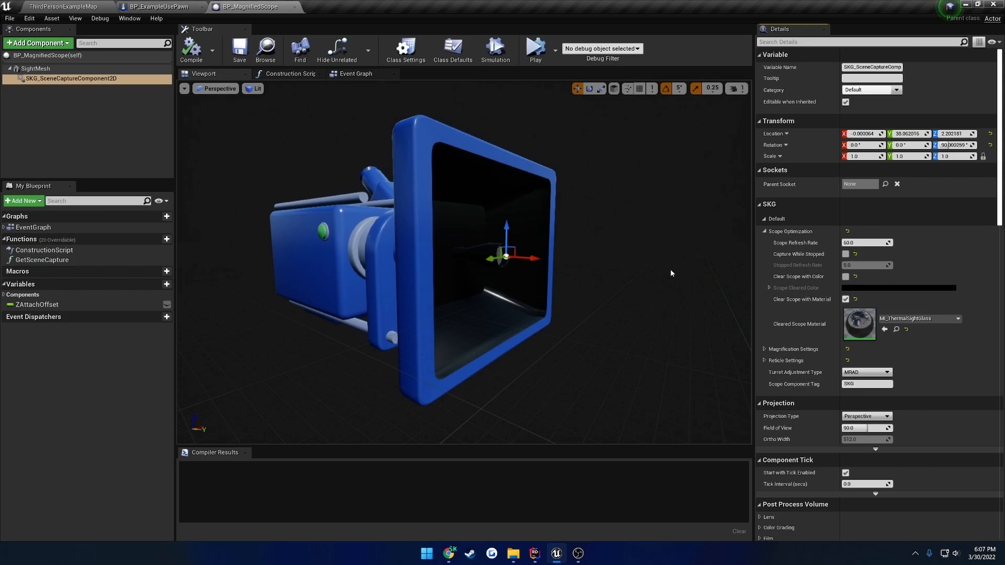
- Play the ThirdPersonExampleMap level, cycle through the example scopes to compare their views, and end the play session
left_click(62, 6)
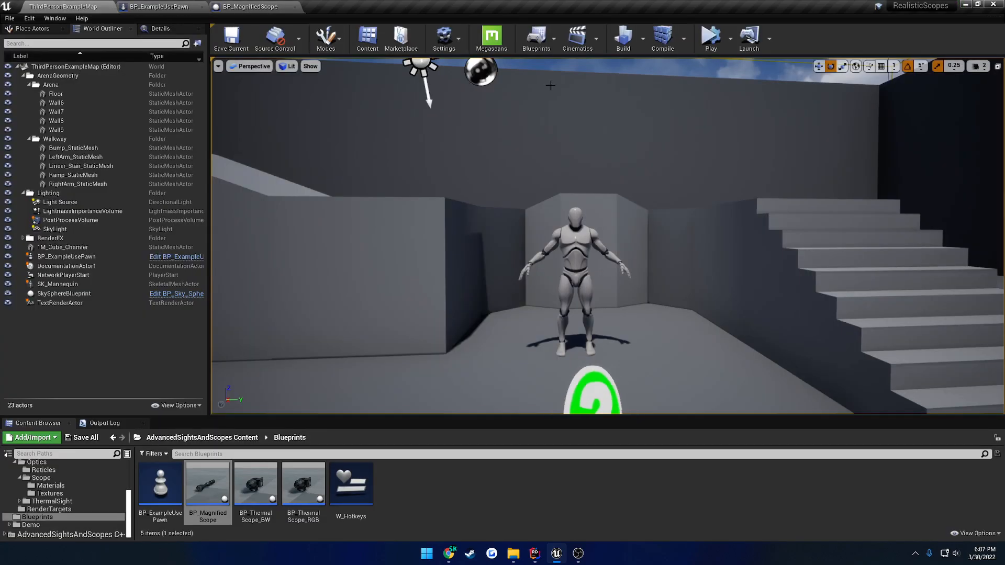
left_click(730, 38)
left_click(758, 67)
key("space")
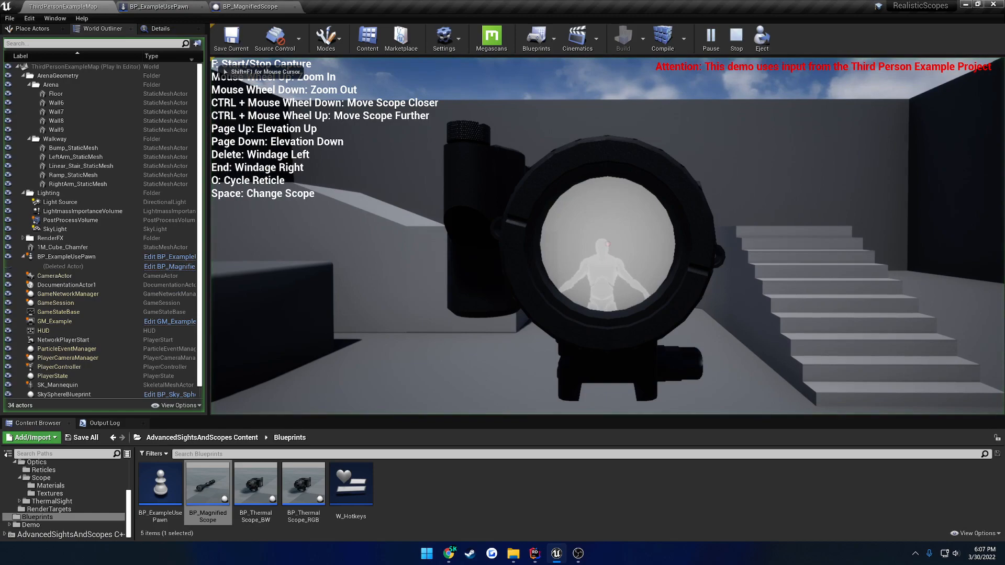
key("space")
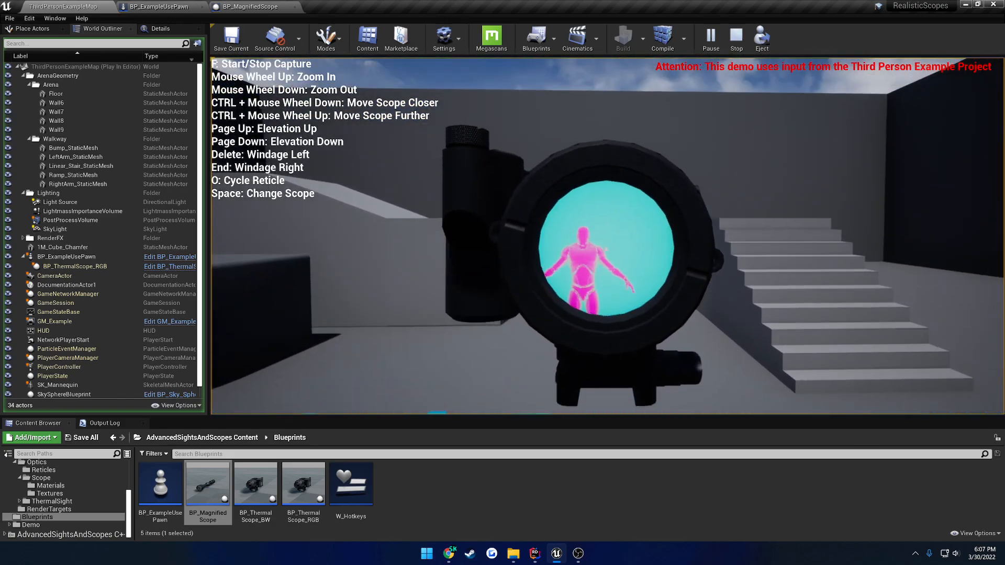
key("Escape")
- Play the level again to check the magnified scope, stop it and return to BP_MagnifiedScope's Scope Optimization settings
left_click(251, 6)
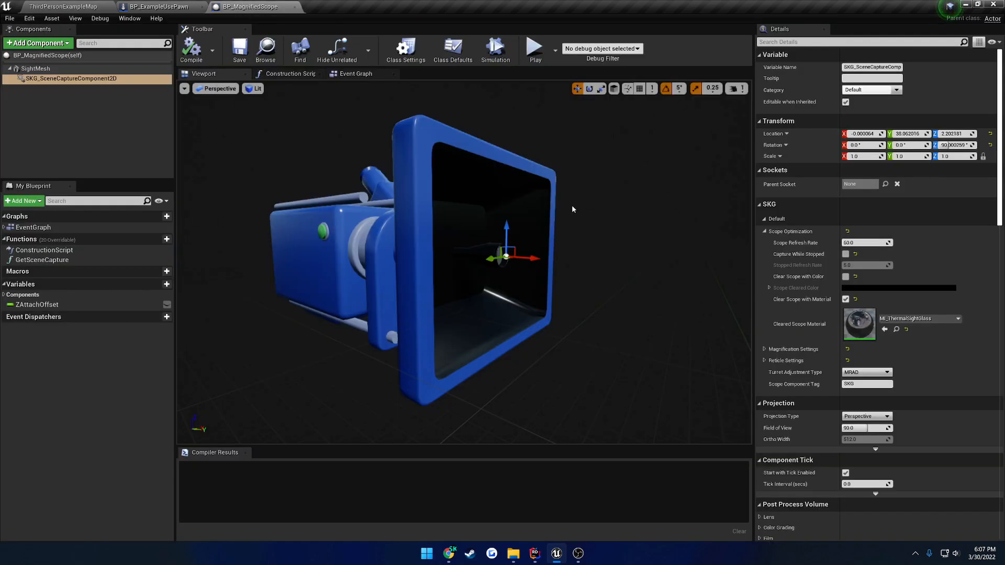
left_click(75, 18)
left_click(64, 7)
left_click(709, 39)
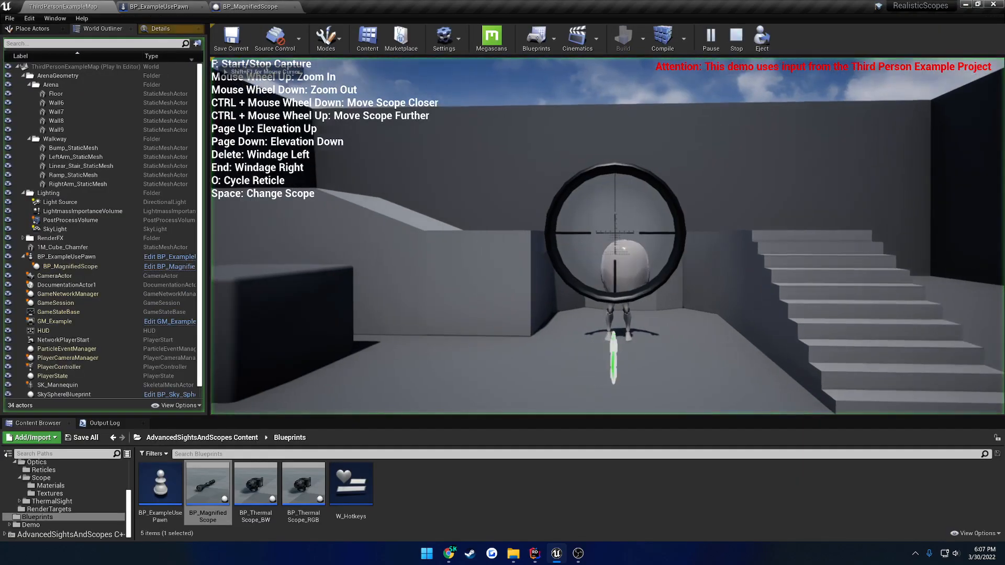
key("Escape")
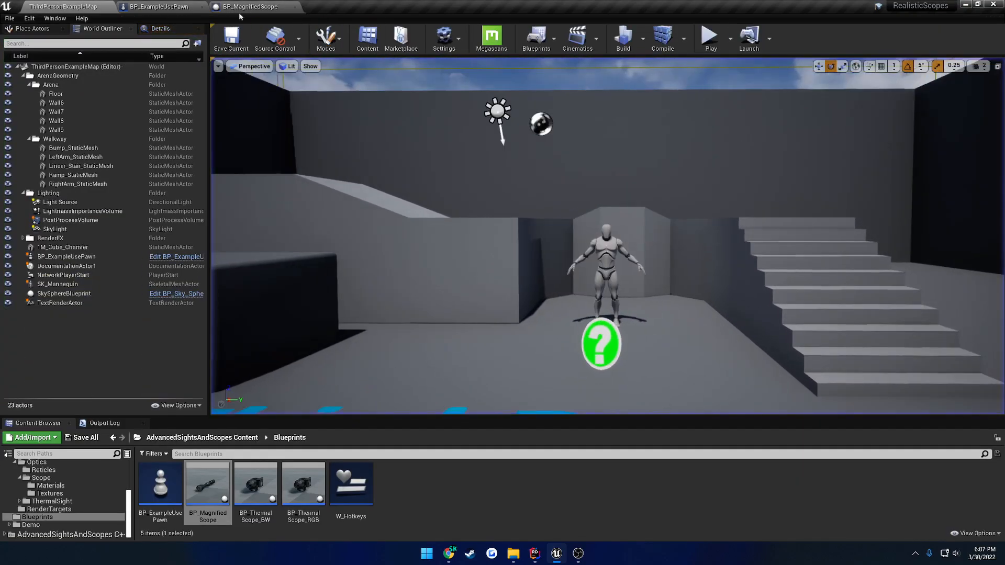
left_click(247, 6)
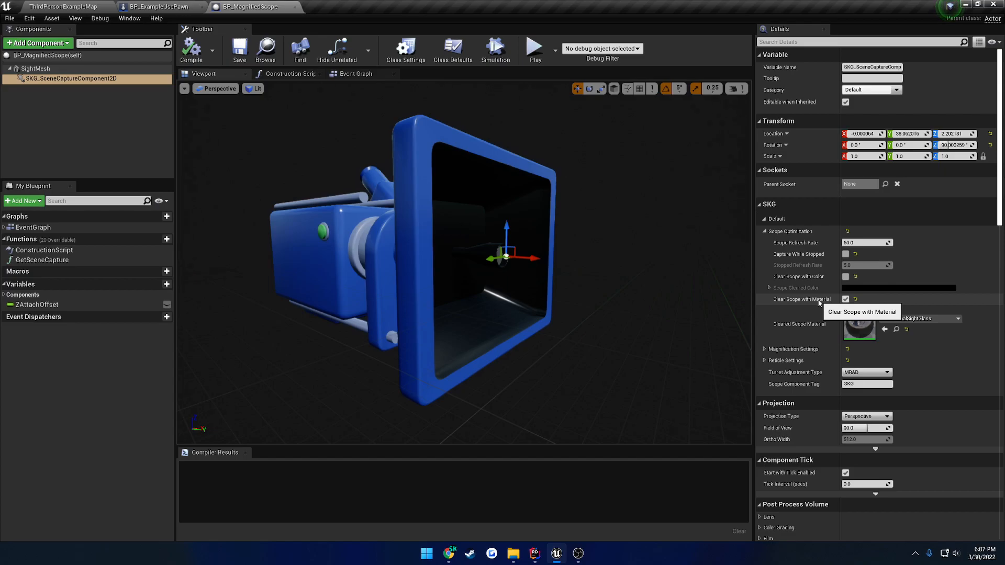
- Find the F key input event for starting and stopping capture in BP_ExampleUsePawn's event graph
left_click(157, 6)
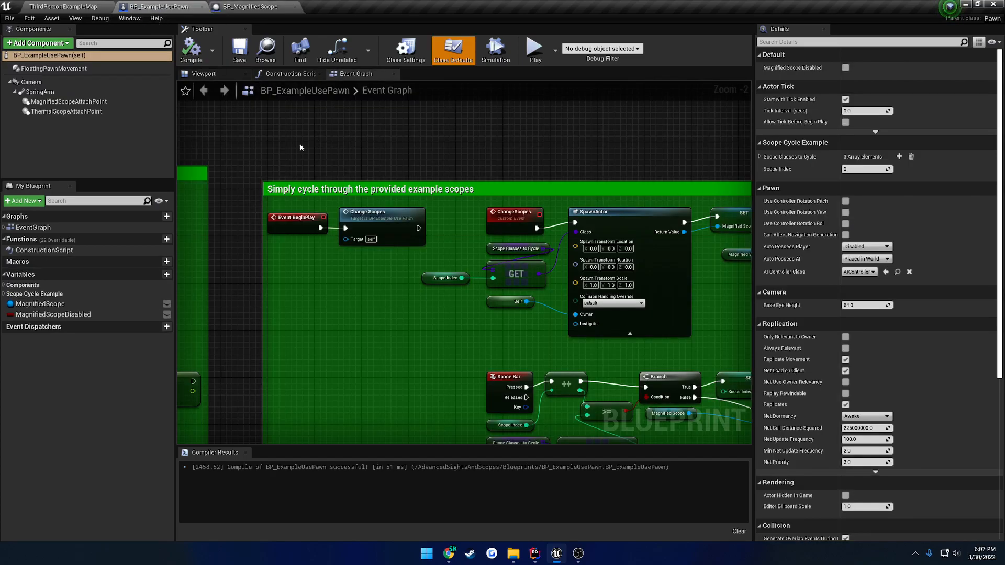
right_click_drag(378, 339, 428, 115)
right_click_drag(406, 273, 286, 100)
left_click(544, 236)
left_click(492, 313)
right_click_drag(415, 309, 851, 312)
left_click(348, 244)
- Read the comment beside the Start Capture and Stop Capture logic and select the Stop Capture node
right_click_drag(494, 223, 292, 215)
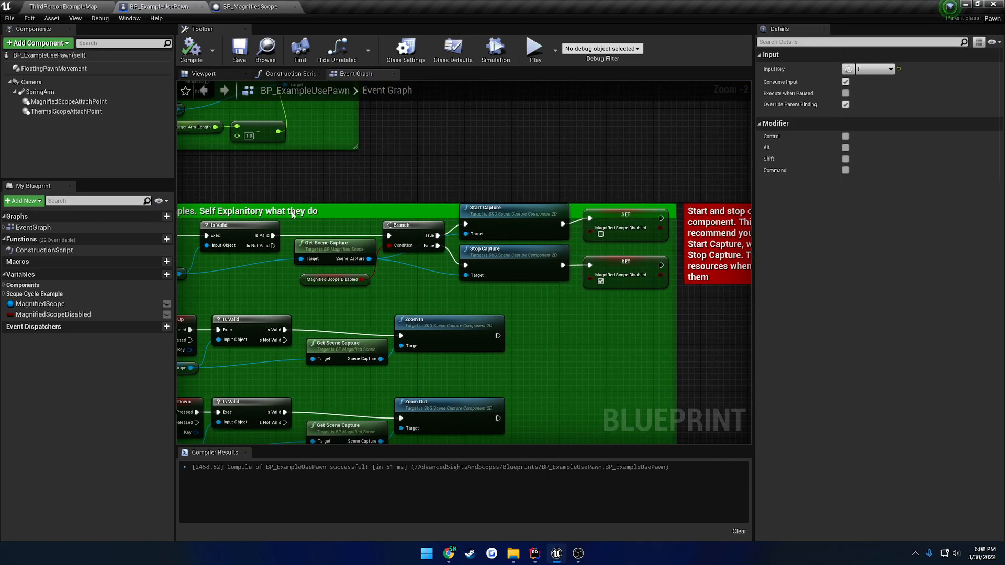
right_click_drag(514, 187, 334, 177)
left_click_drag(524, 175, 614, 303)
left_click(613, 302)
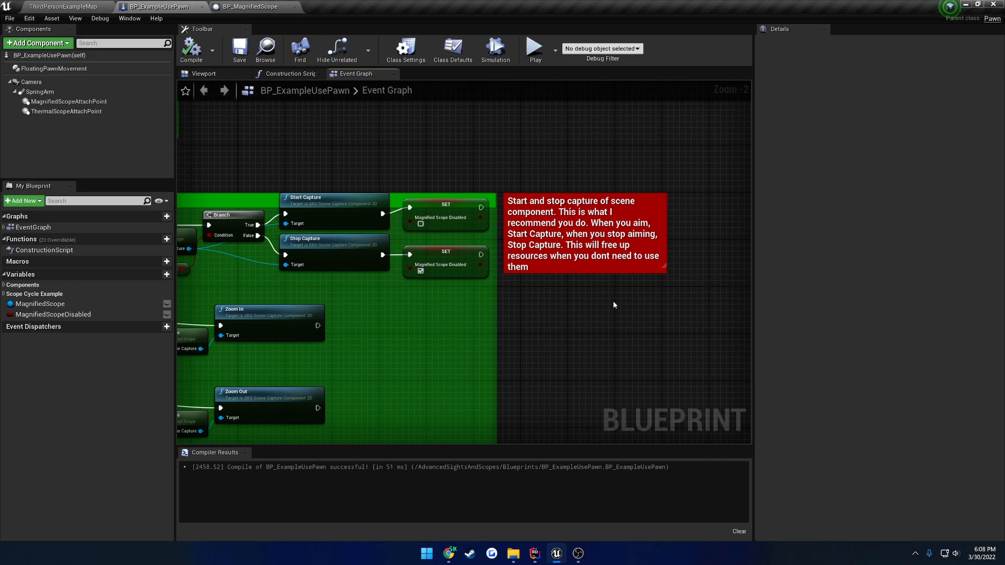
right_click_drag(353, 291, 538, 313)
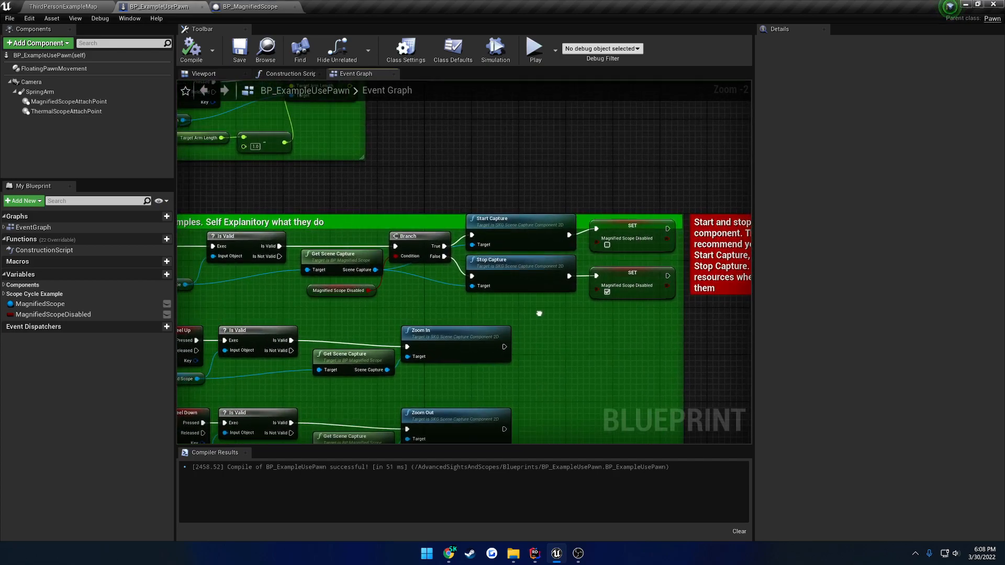
left_click(567, 283)
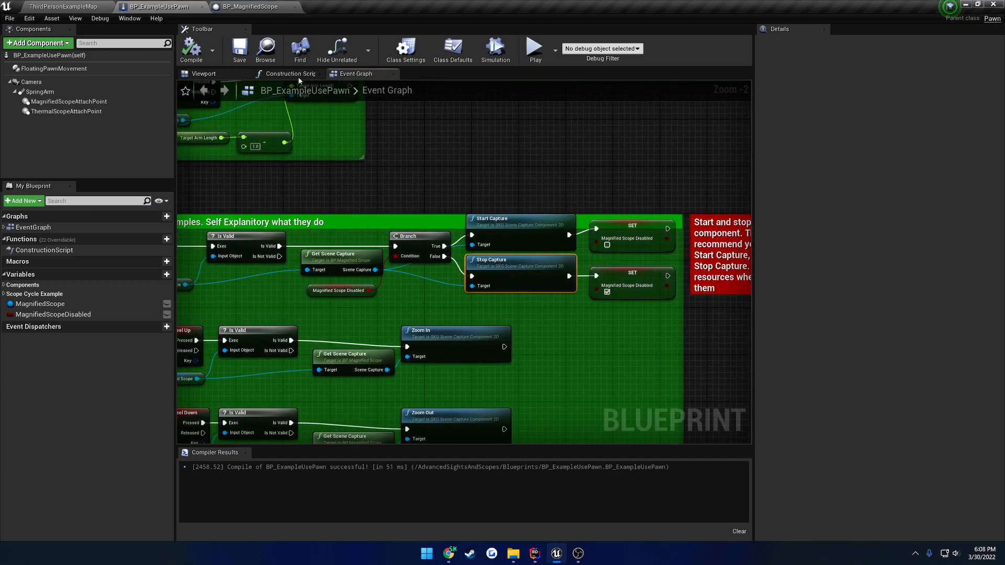
- Enable Capture While Stopped in BP_MagnifiedScope's Scope Optimization settings and compile the blueprint
left_click(248, 6)
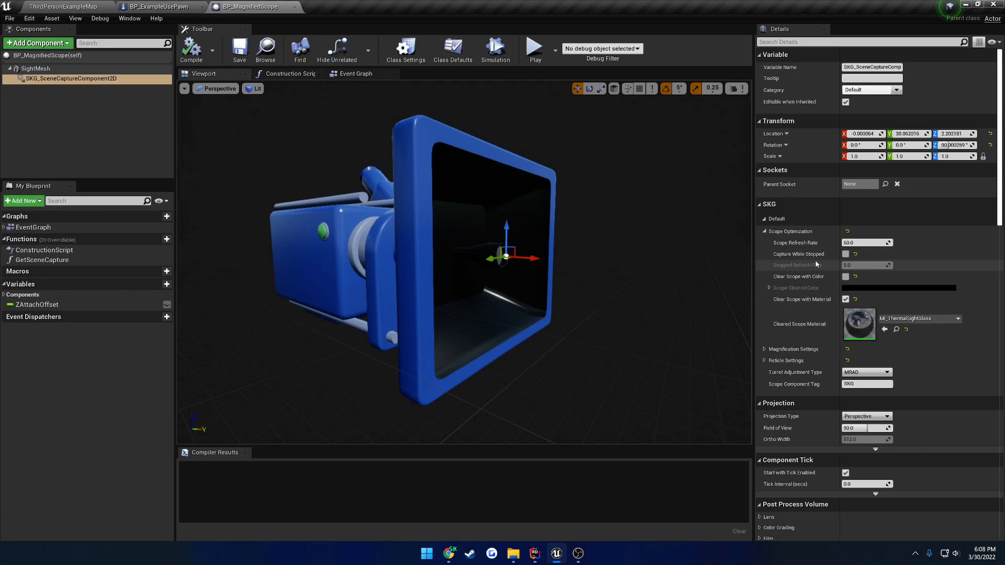
left_click(845, 254)
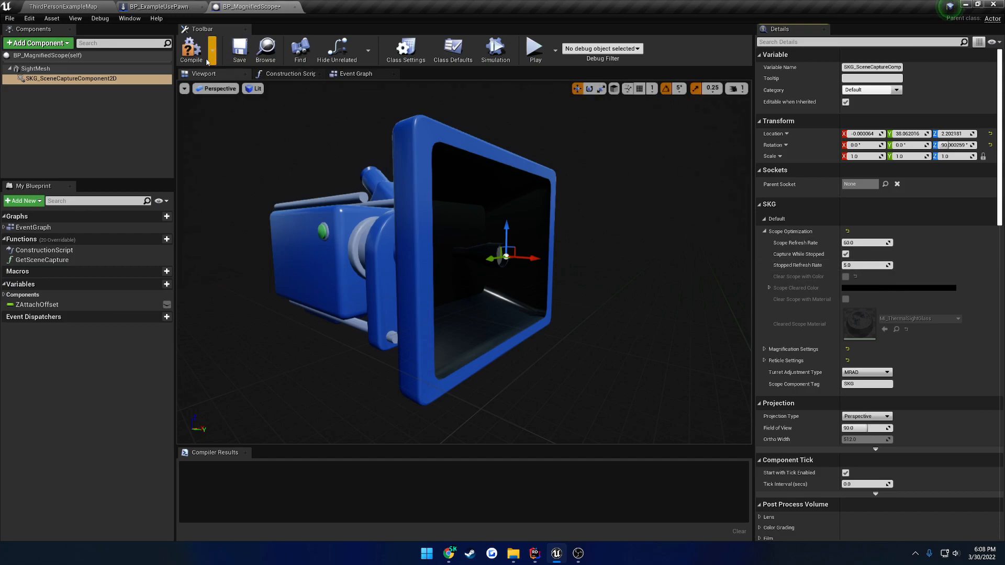
left_click(191, 50)
- Play ThirdPersonExampleMap to check the magnified scope with Capture While Stopped enabled, zoom it, and end the session
left_click(65, 6)
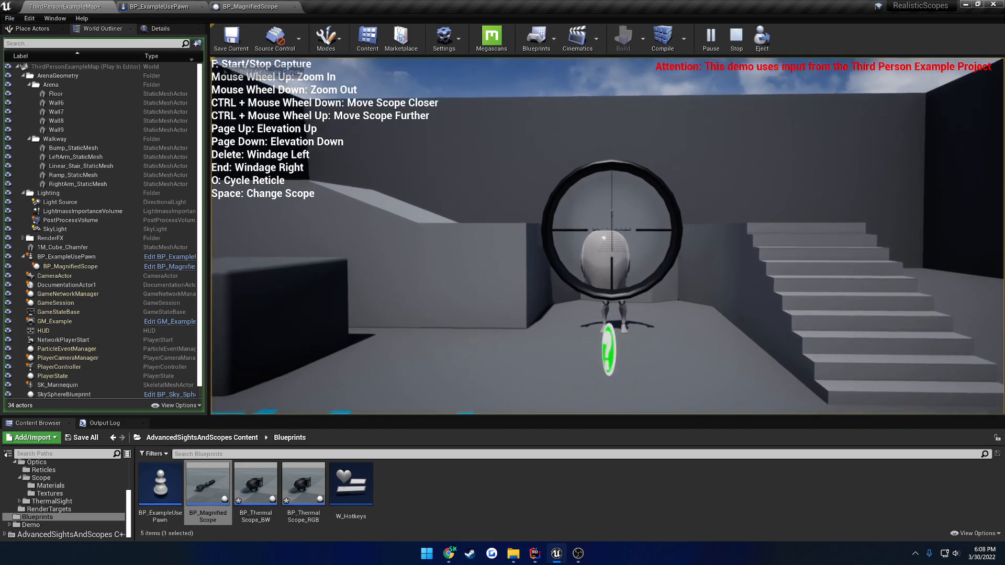
scroll(607, 235, "up", 4)
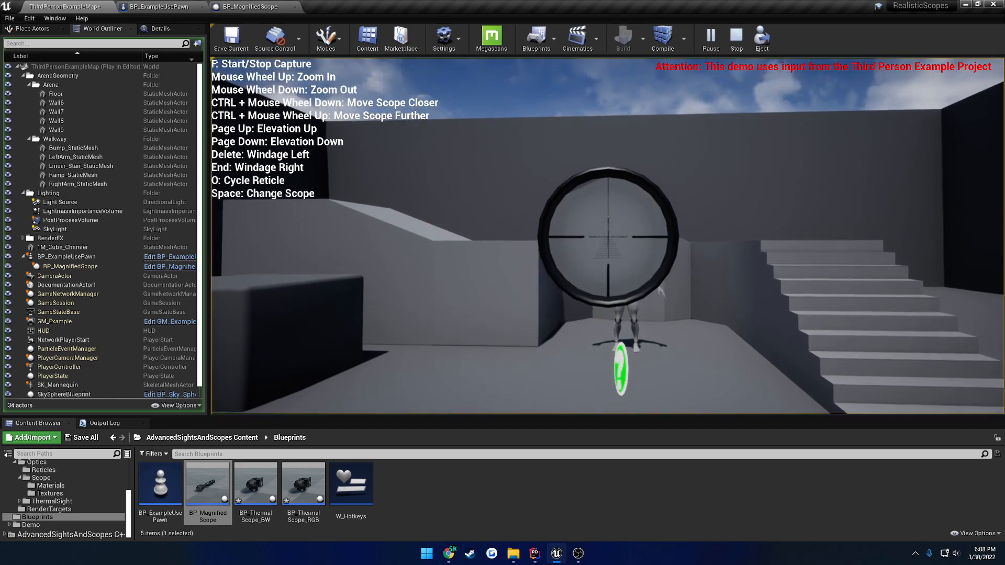
key("Escape")
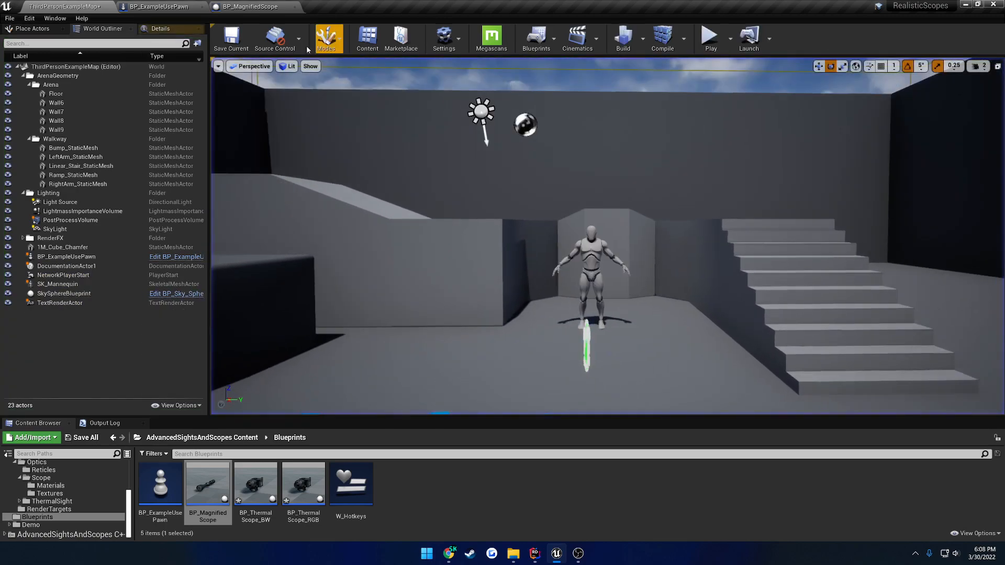
- Disable Capture While Stopped in BP_MagnifiedScope and enable Clear Scope with Color
left_click(246, 7)
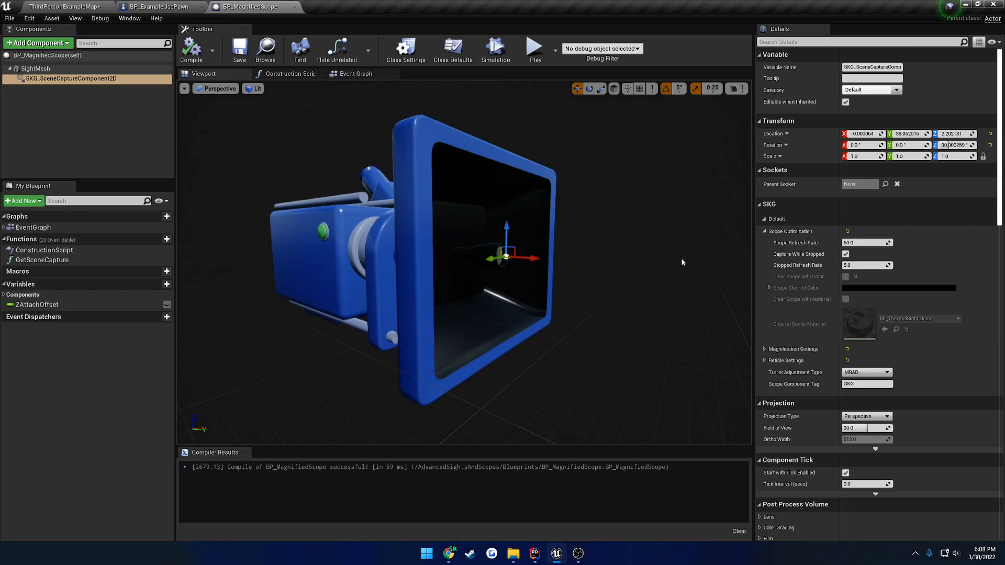
left_click(845, 253)
left_click(845, 276)
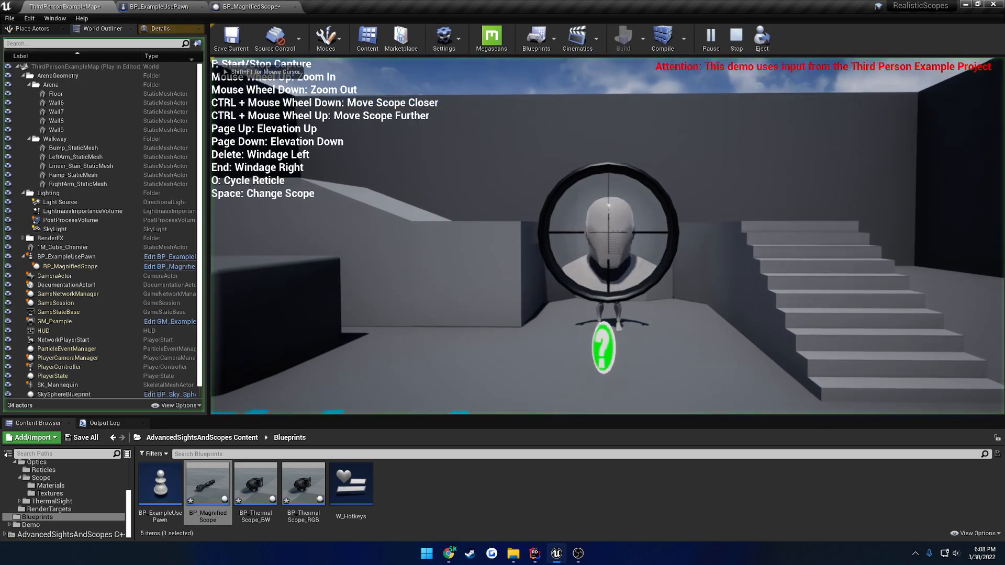
- Stop and restart the scope capture in the running level to check the color clearing, and end the play session
key("f")
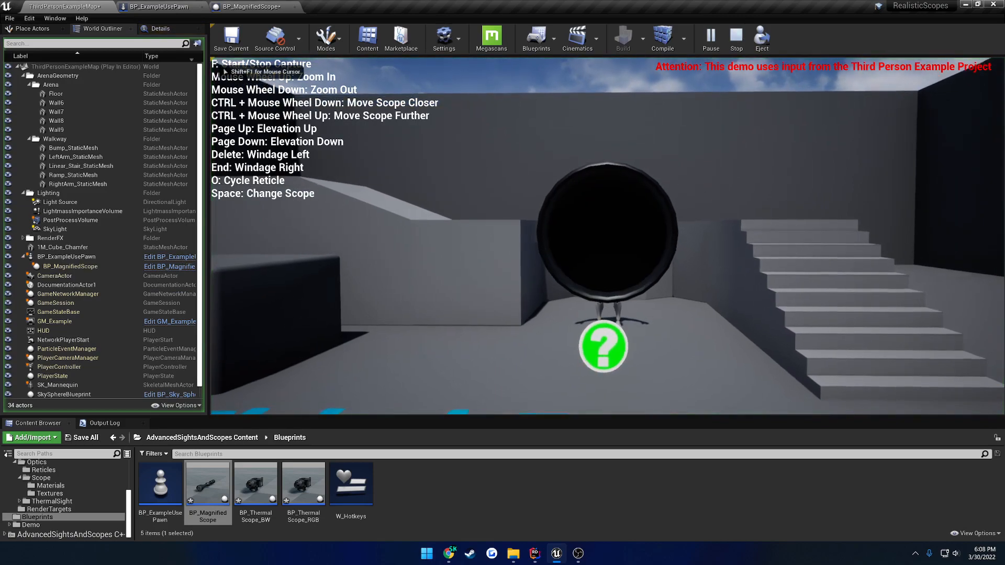
key("f")
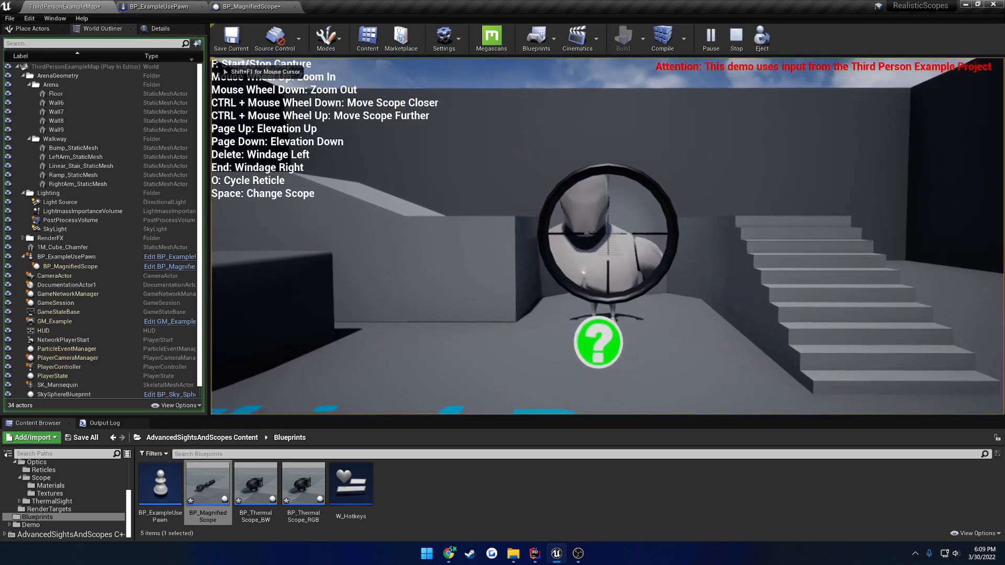
key("Escape")
- View the color picker for BP_MagnifiedScope's Scope Cleared Color and cancel it without choosing a color
left_click(253, 7)
left_click(862, 289)
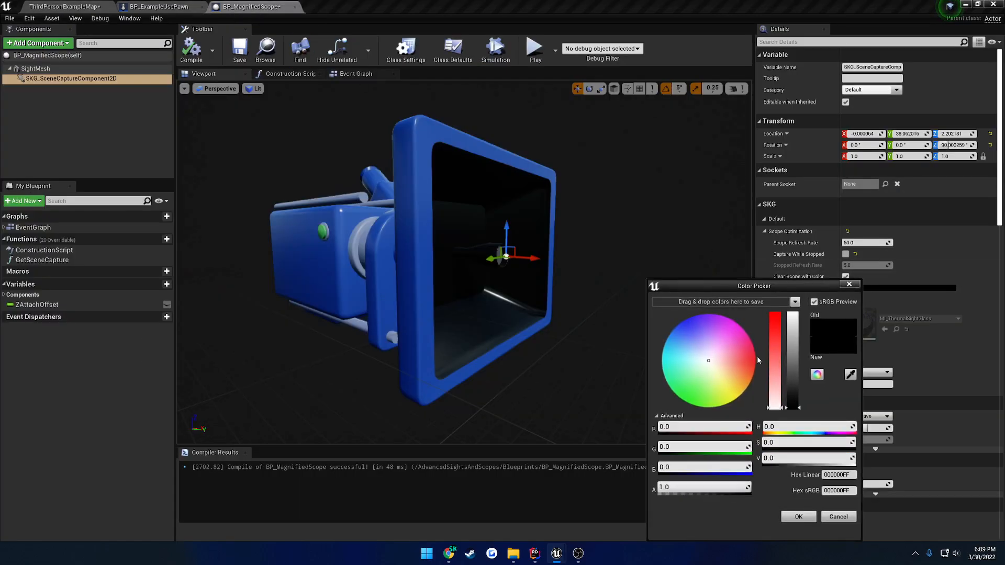
left_click(841, 518)
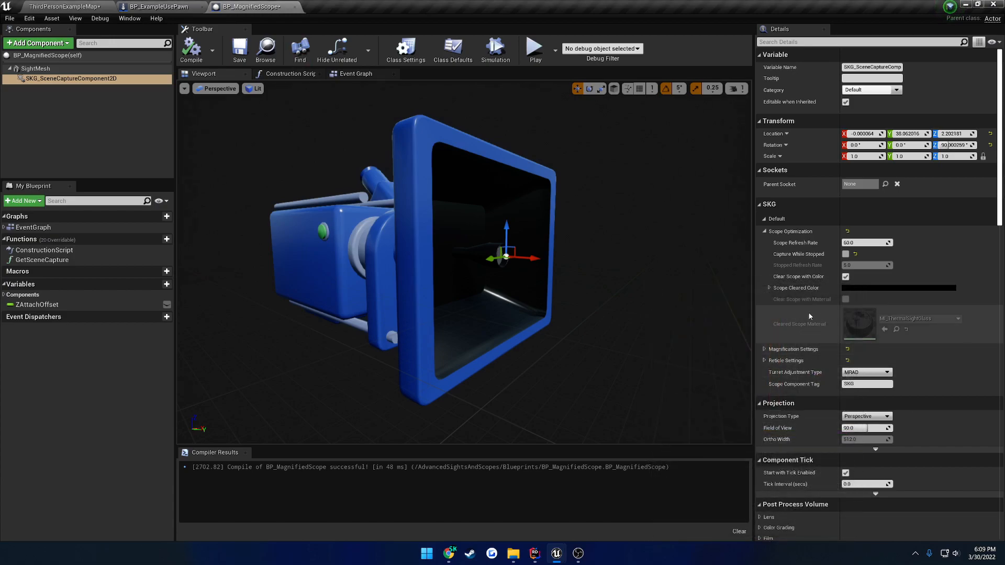
- Disable Clear Scope with Color, enable Clear Scope with Material, and compile and save BP_MagnifiedScope
left_click(846, 277)
left_click(845, 299)
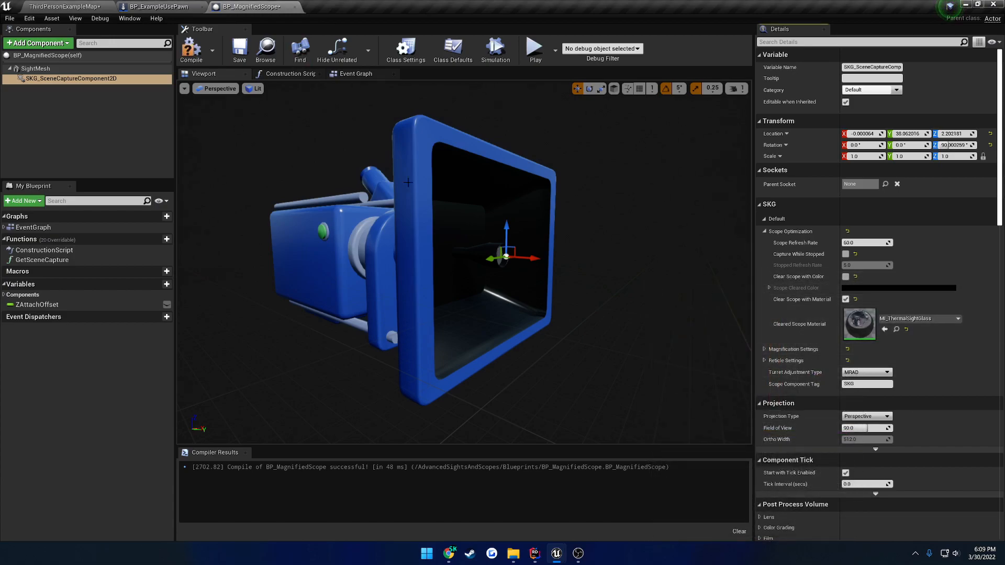
left_click(191, 49)
left_click(239, 51)
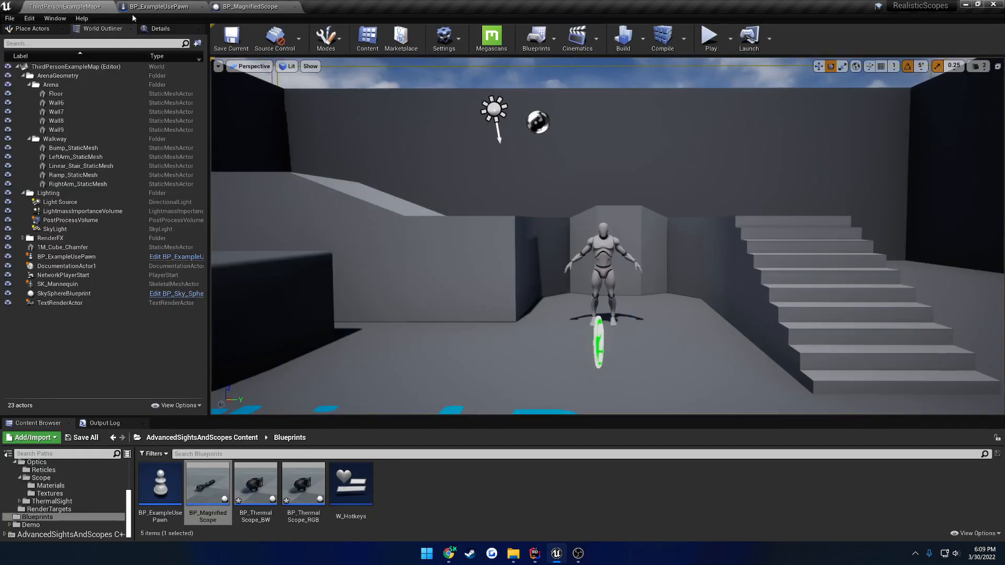
- Stop the scope capture in the running level, move up to a wall, eject to inspect the cleared glass, and end the session
key("f")
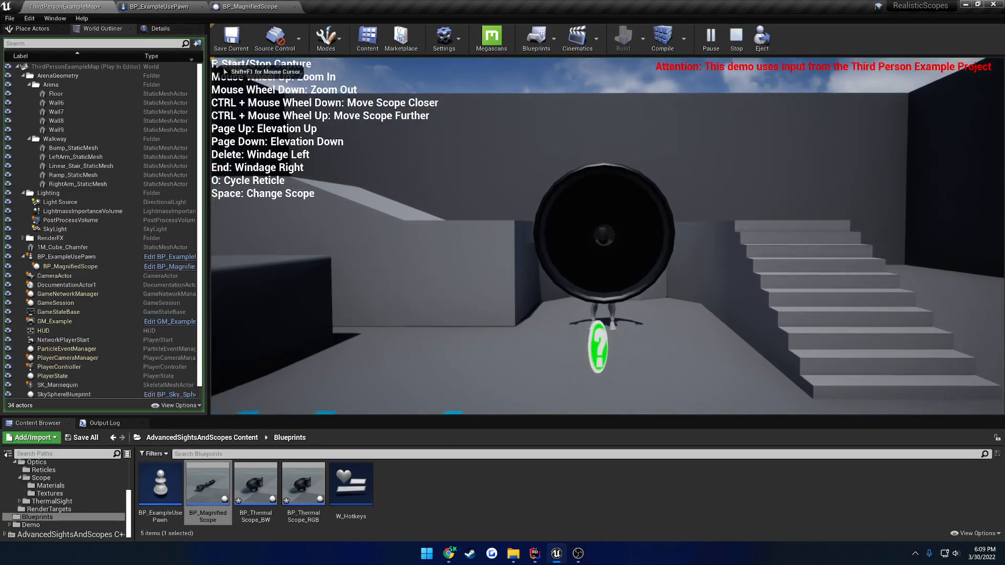
key("w")
key("a")
key("w")
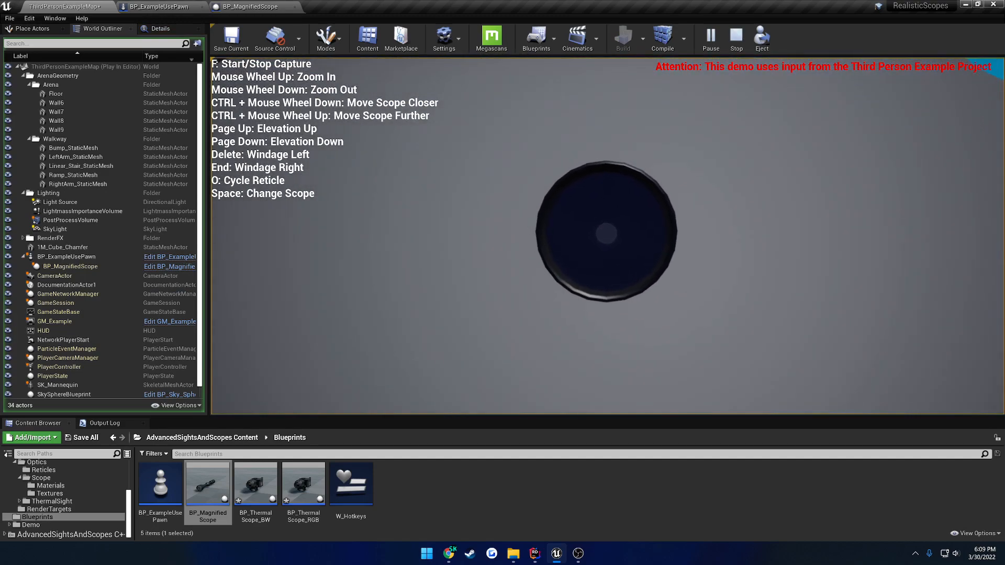
key("F8")
mouse_move(752, 247)
middle_mouse_down()
mouse_move(734, 239)
mouse_move(752, 246)
middle_mouse_up()
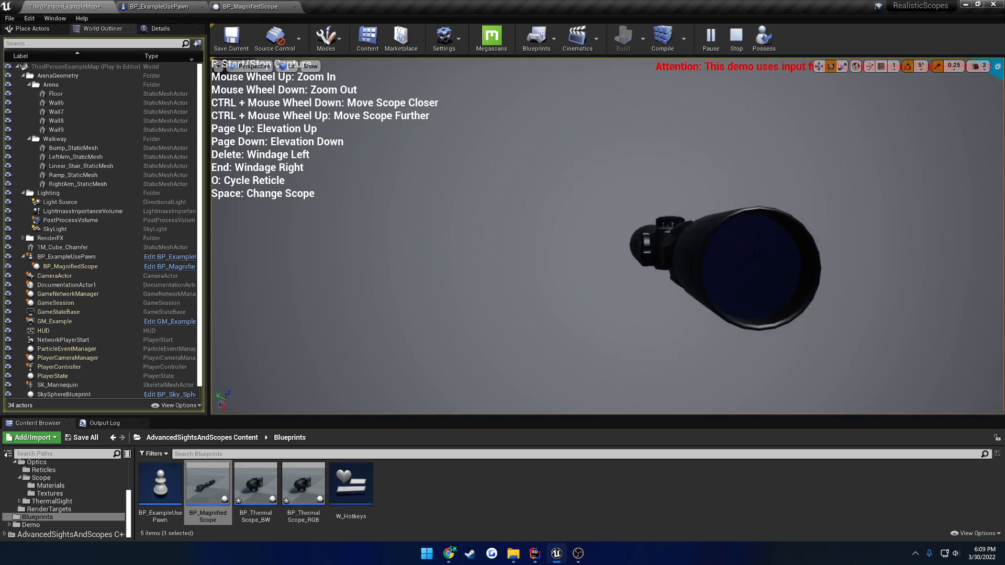
key("Escape")
- Turn Clear Scope with Material off and back on in BP_MagnifiedScope
left_click(242, 5)
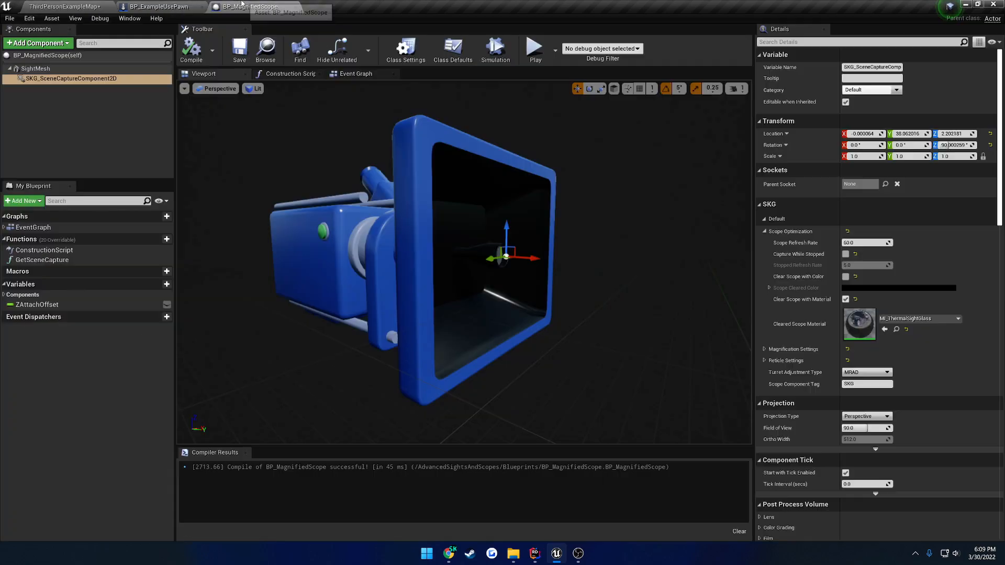
left_click(845, 299)
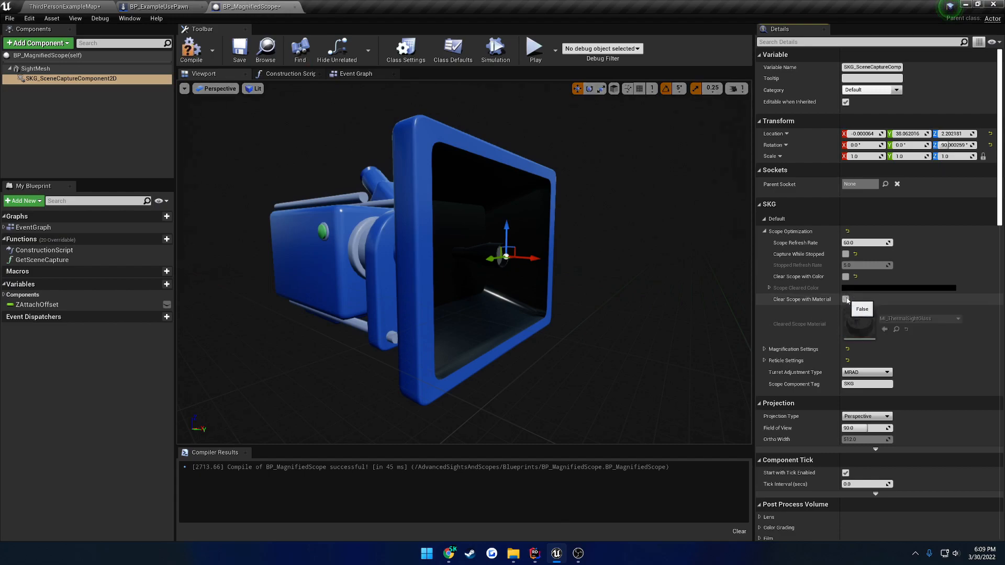
left_click(845, 299)
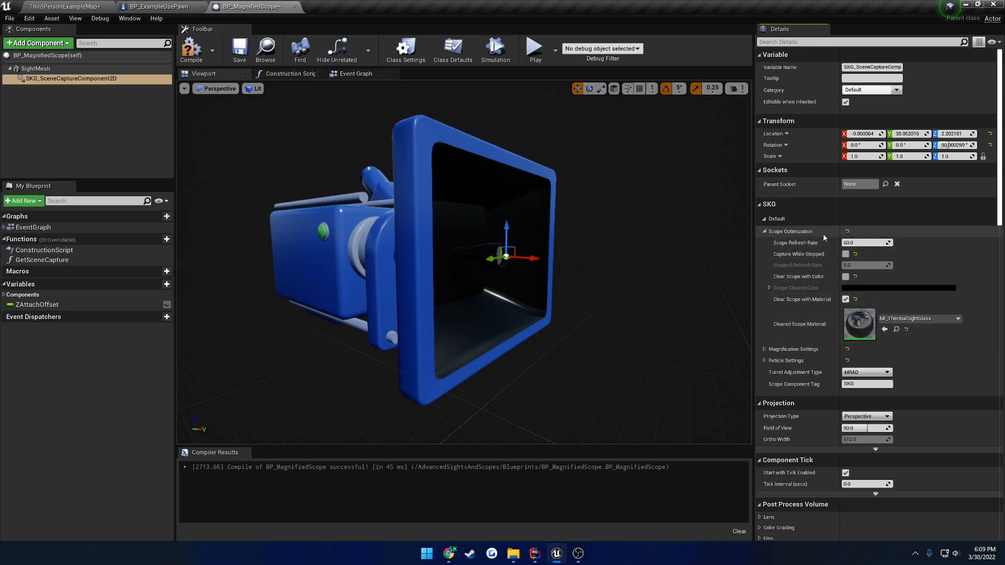
- Collapse BP_MagnifiedScope's Scope Optimization settings and expand Magnification Settings with its Magnifications array
left_click(764, 231)
left_click(763, 243)
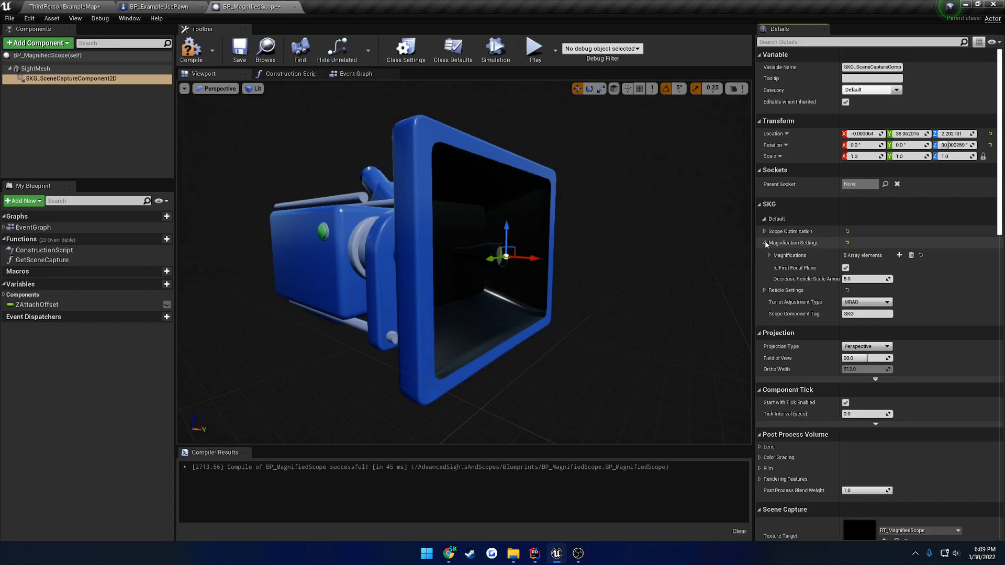
left_click(768, 255)
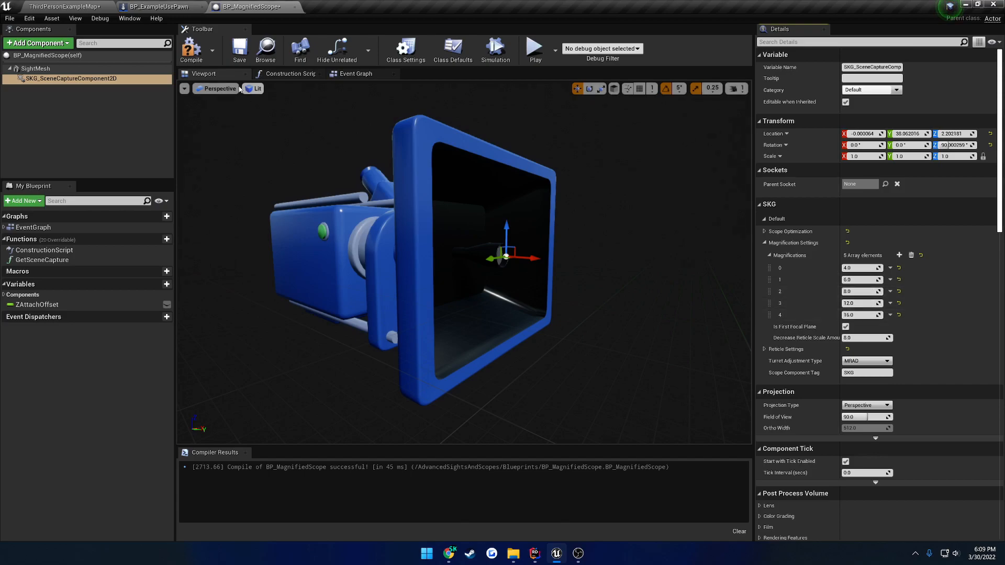
- Play the level, zoom the magnified scope in and out, cycle its reticle, and end the session
left_click(64, 7)
left_click(711, 37)
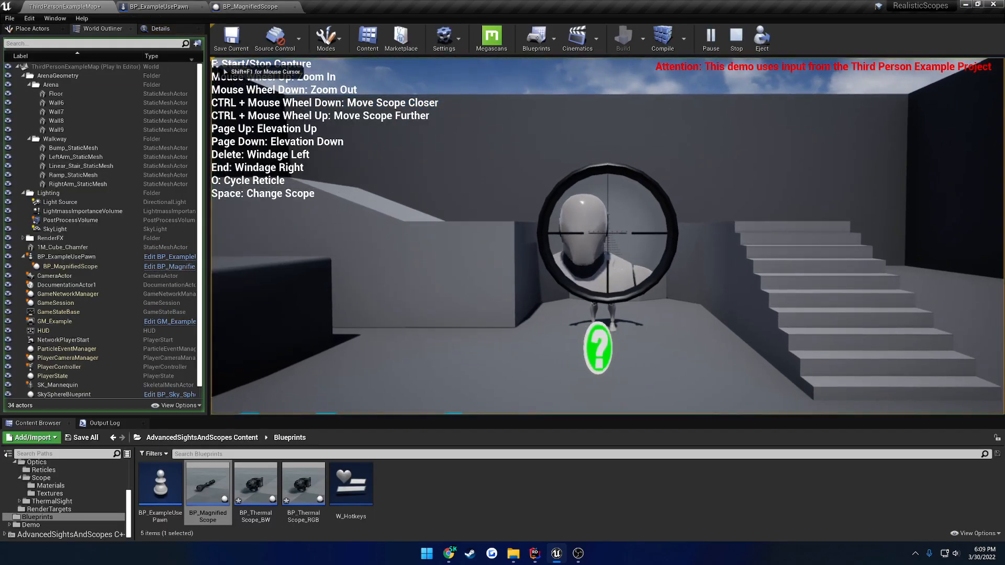
scroll(607, 233, "up", 3)
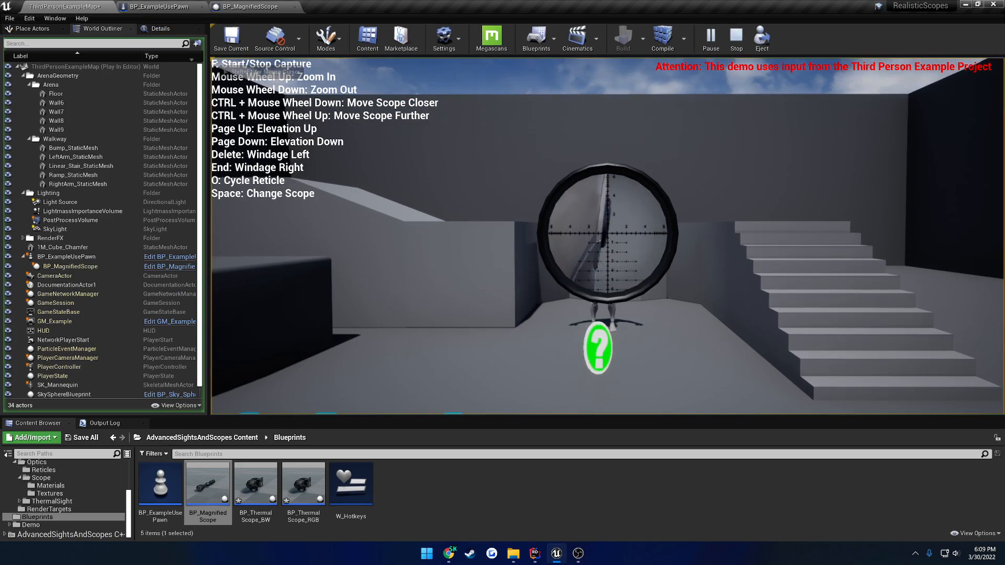
key("o")
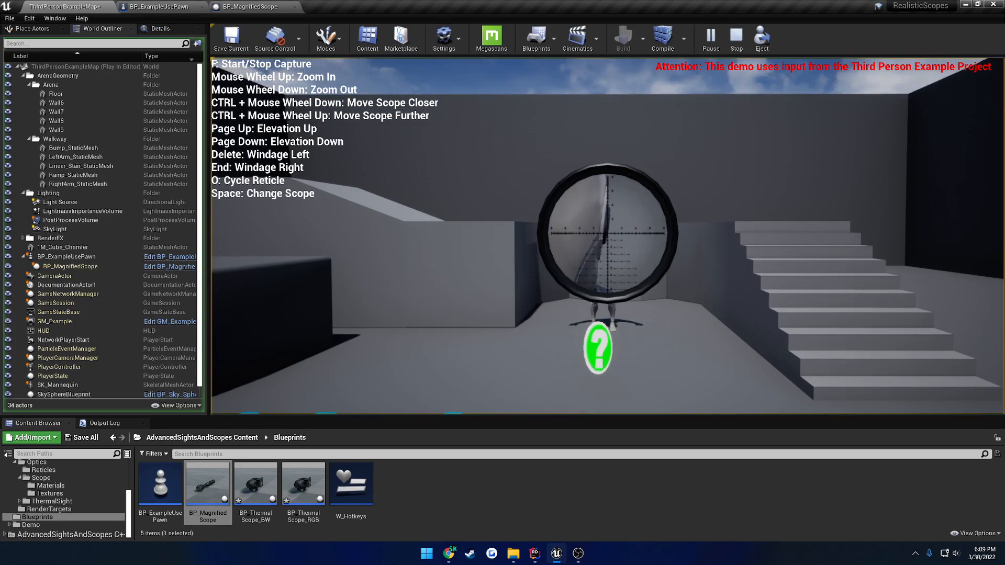
scroll(607, 234, "down", 3)
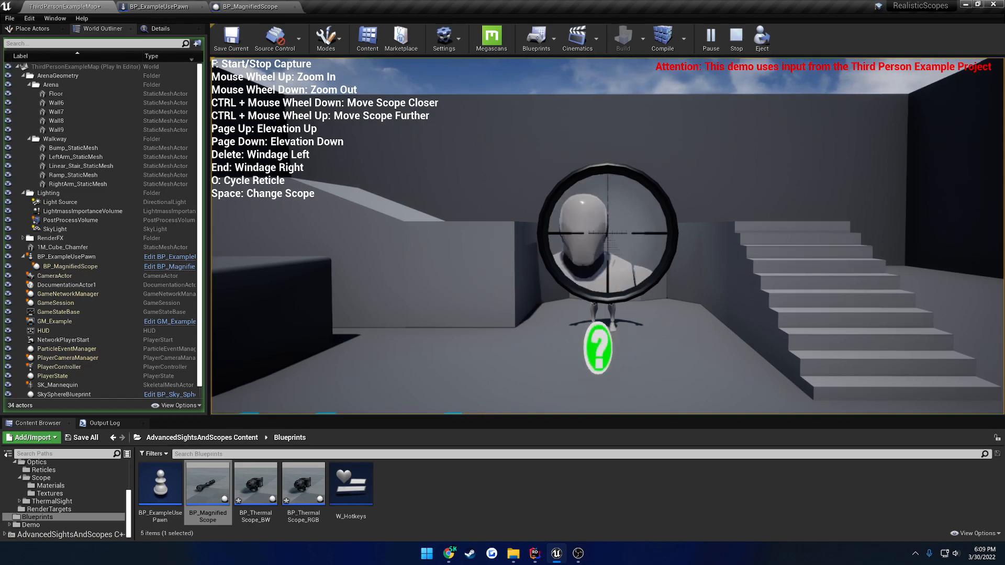
key("Escape")
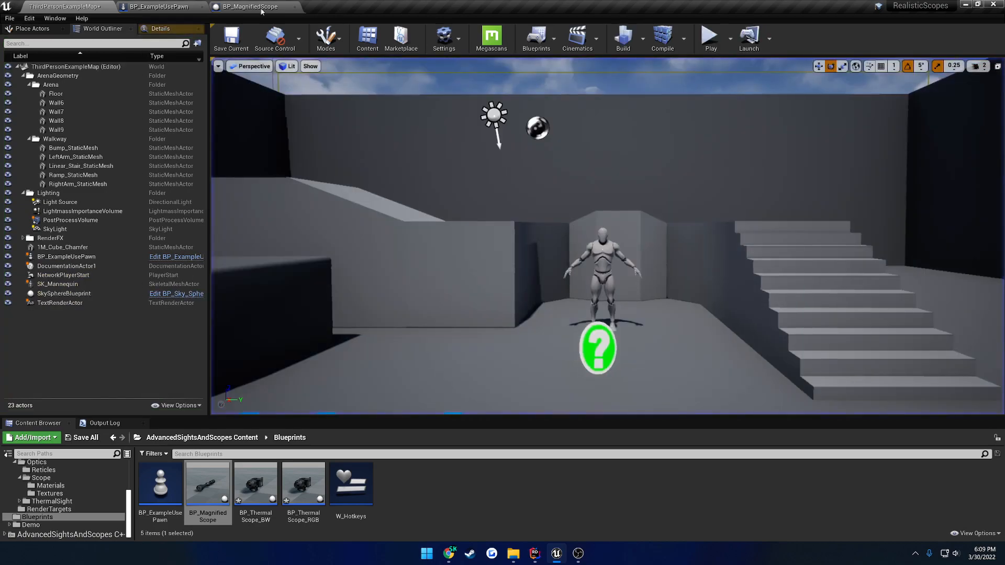
- Return to BP_MagnifiedScope and collapse the Magnifications array to examine the Is First Focal Plane option
left_click(256, 7)
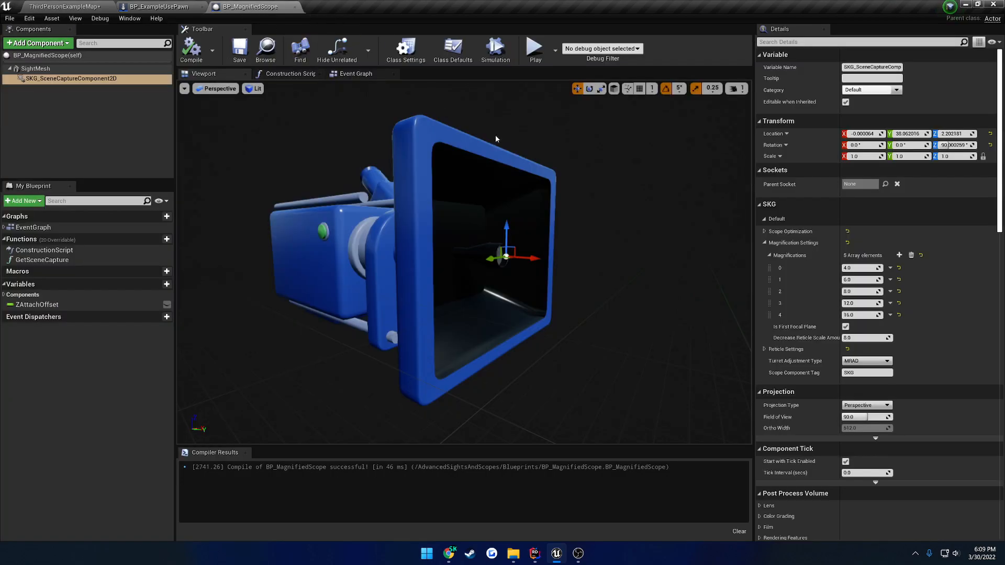
left_click(768, 256)
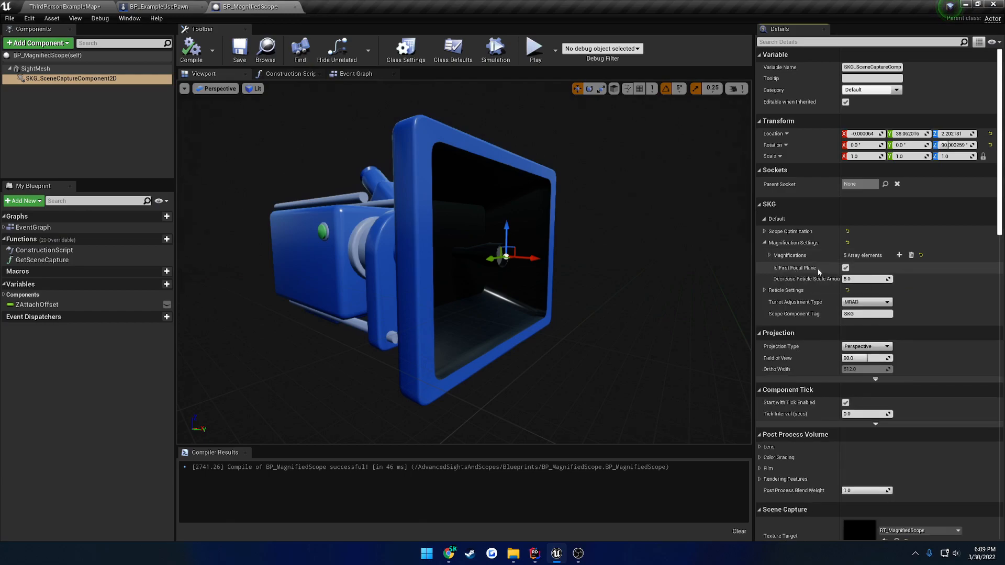
- Play the level again and zoom the magnified scope to see how the first focal plane reticle scales
left_click(77, 8)
left_click(713, 44)
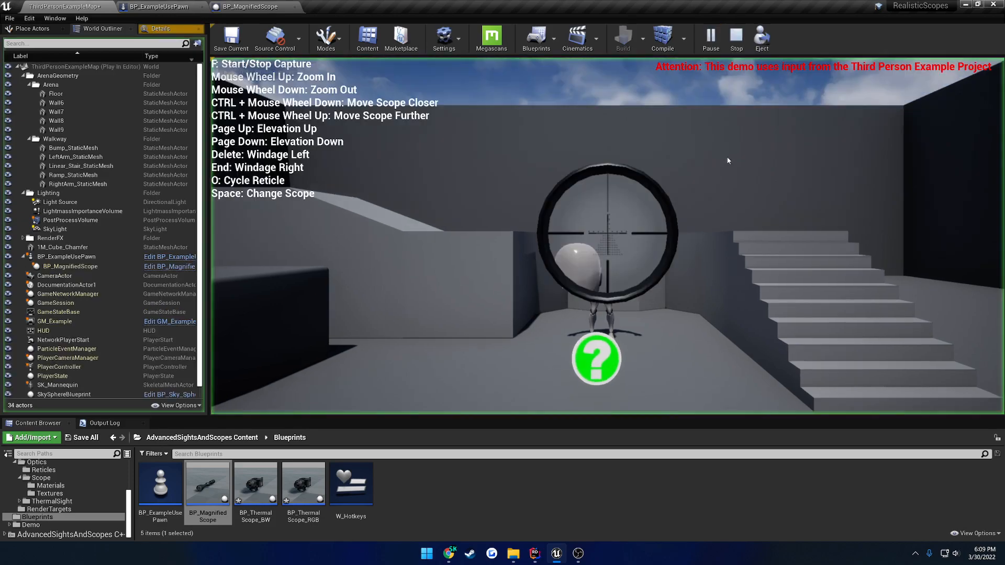
left_click(728, 161)
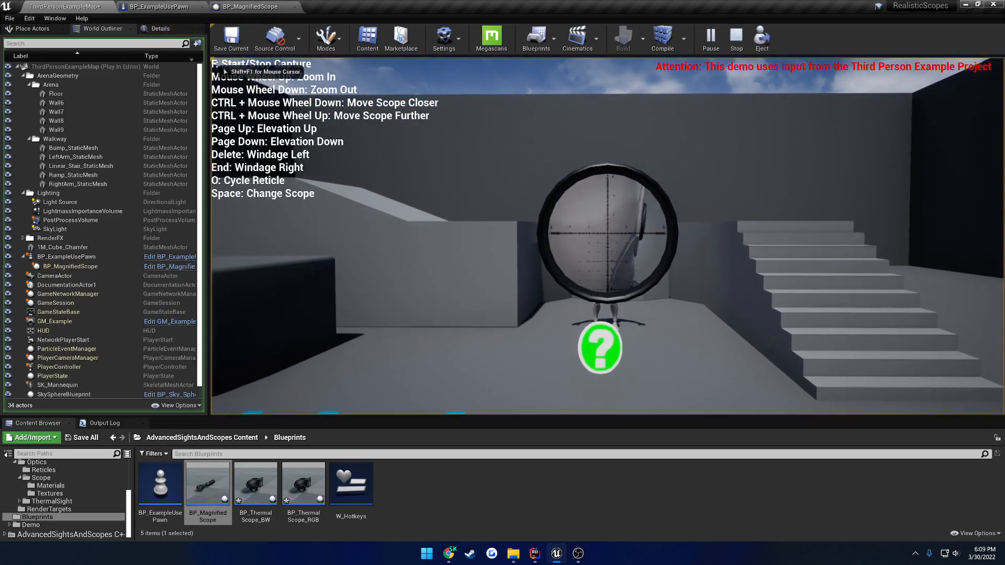
scroll(608, 233, "down", 5)
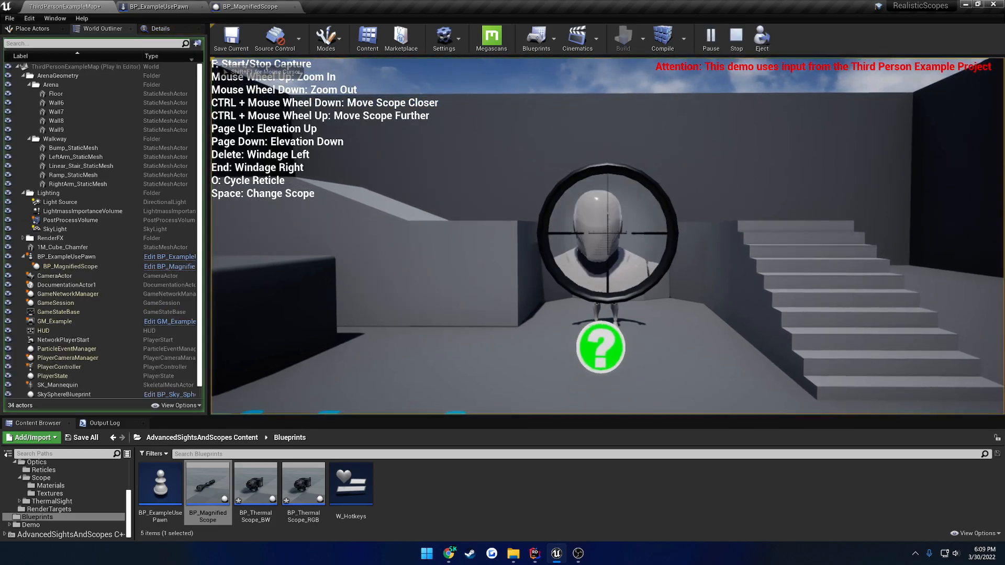
- Make the play view full screen, cycle the reticle, and move the scope closer and further to compare the view
key("F11")
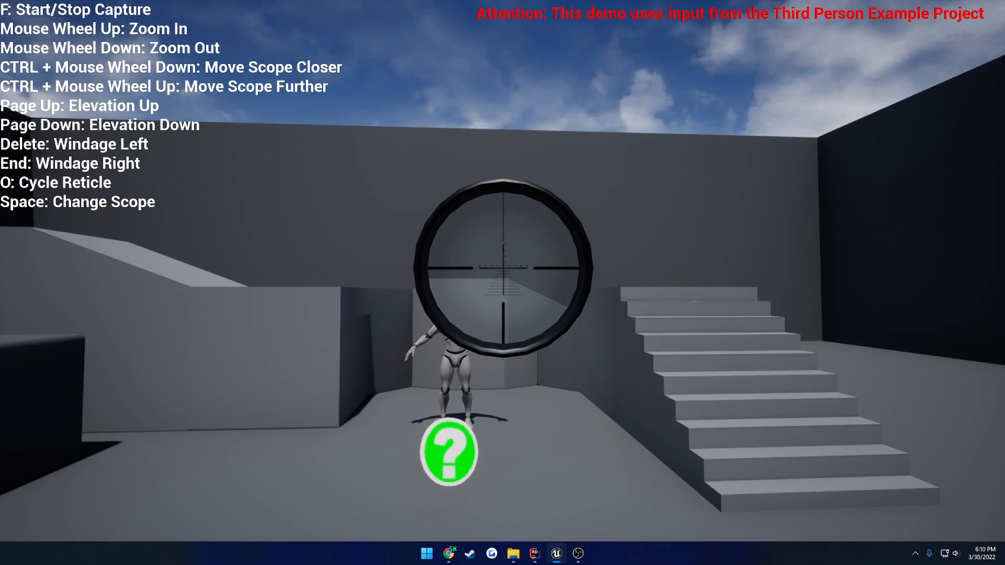
key("o")
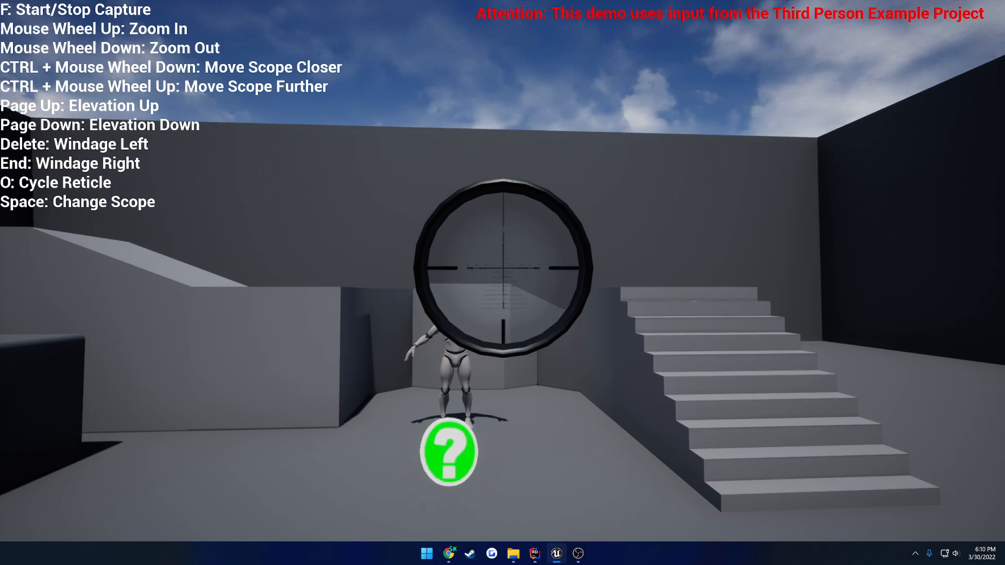
scroll(502, 267, "down", 3, "ctrl")
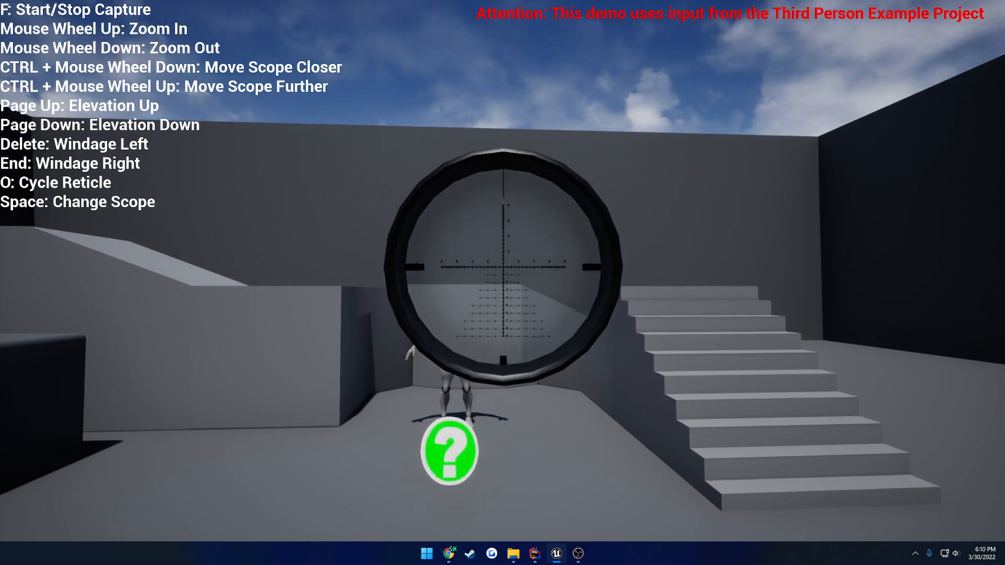
scroll(503, 267, "down", 3, "ctrl")
scroll(502, 262, "up", 3, "ctrl")
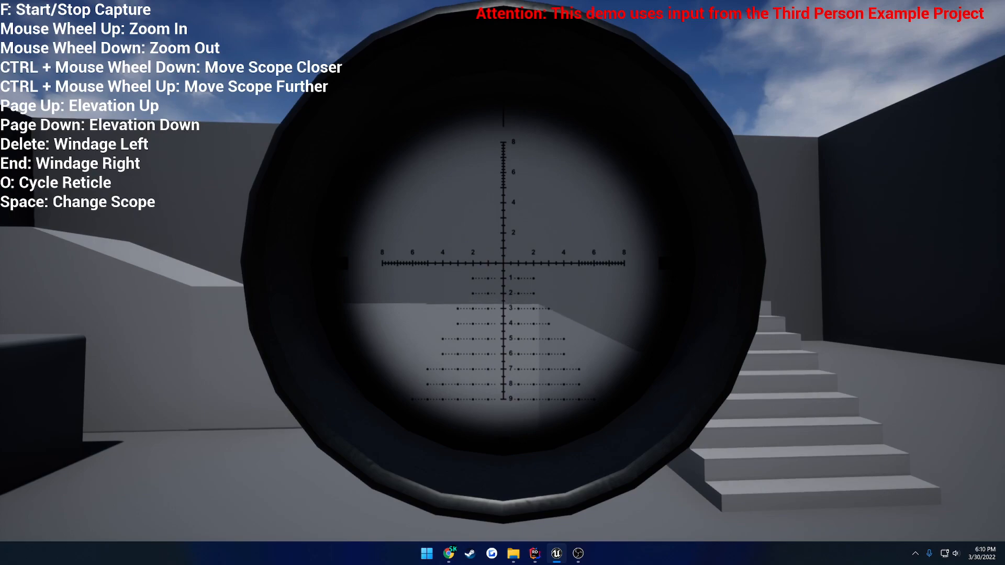
- Zoom the magnified scope in and out repeatedly to examine how its first focal plane reticle scales, and end the play session
scroll(503, 262, "down", 3)
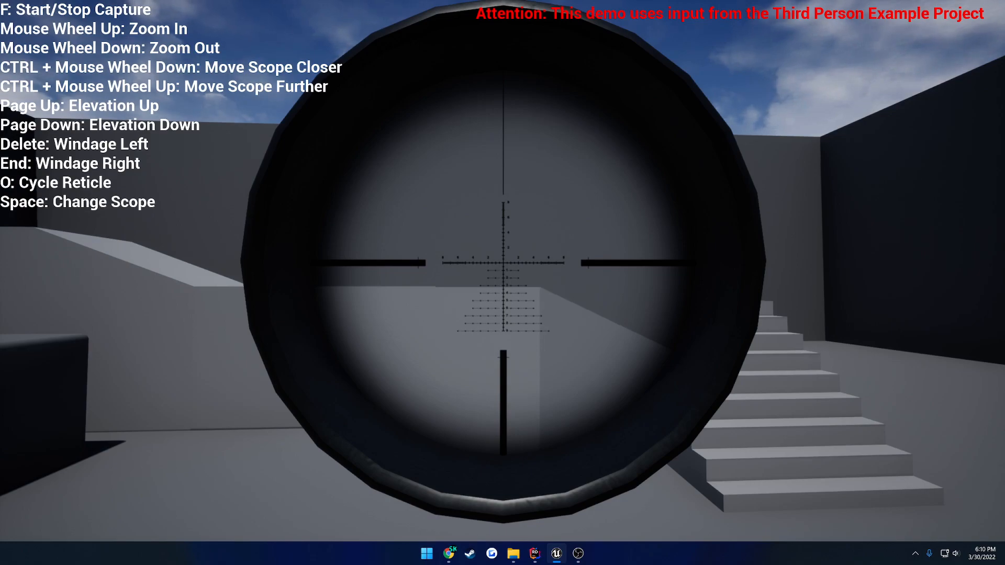
scroll(503, 261, "up", 3)
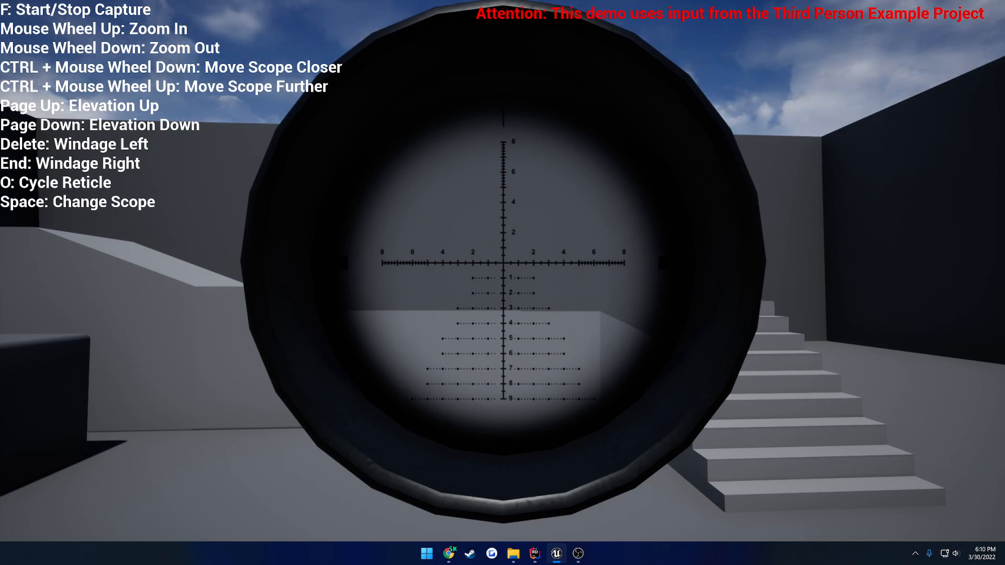
scroll(503, 262, "down", 3)
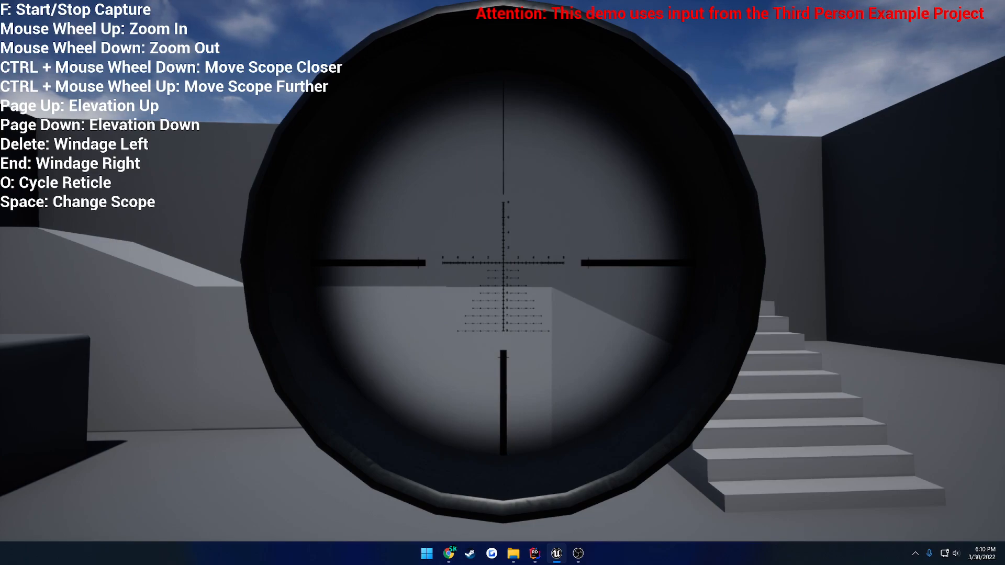
scroll(503, 261, "up", 3)
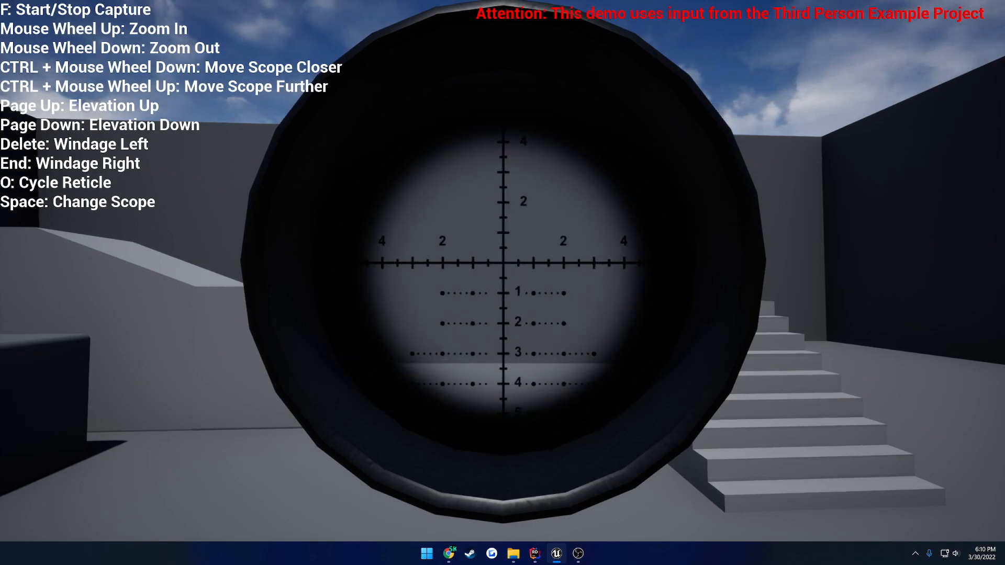
scroll(502, 261, "down", 1)
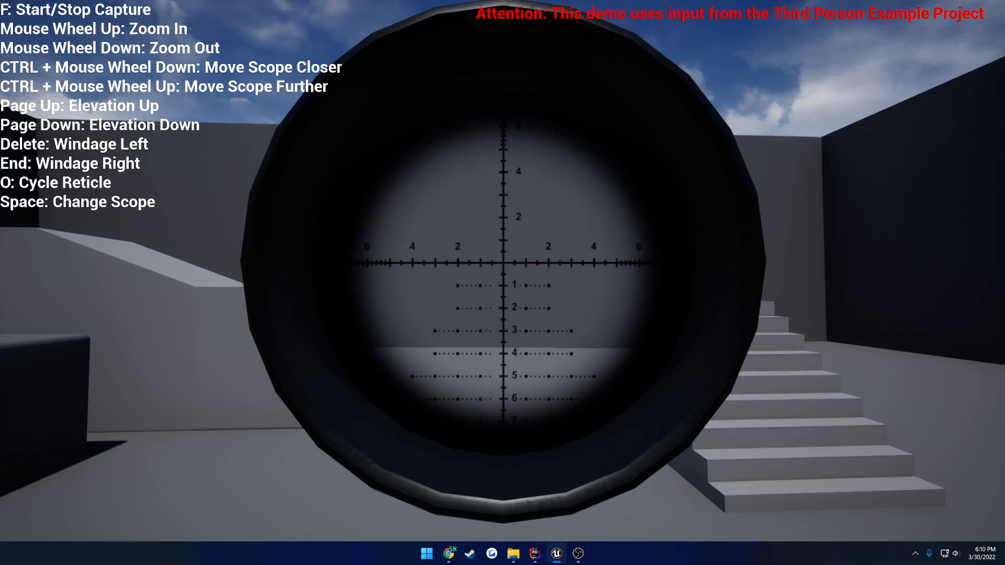
scroll(503, 262, "down", 3)
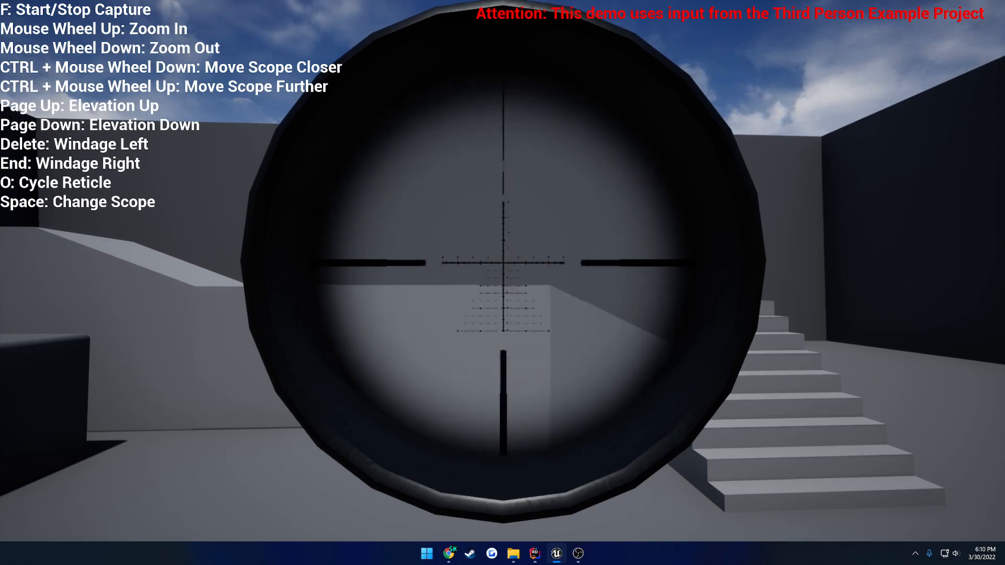
scroll(503, 261, "up", 3)
scroll(503, 262, "down", 3)
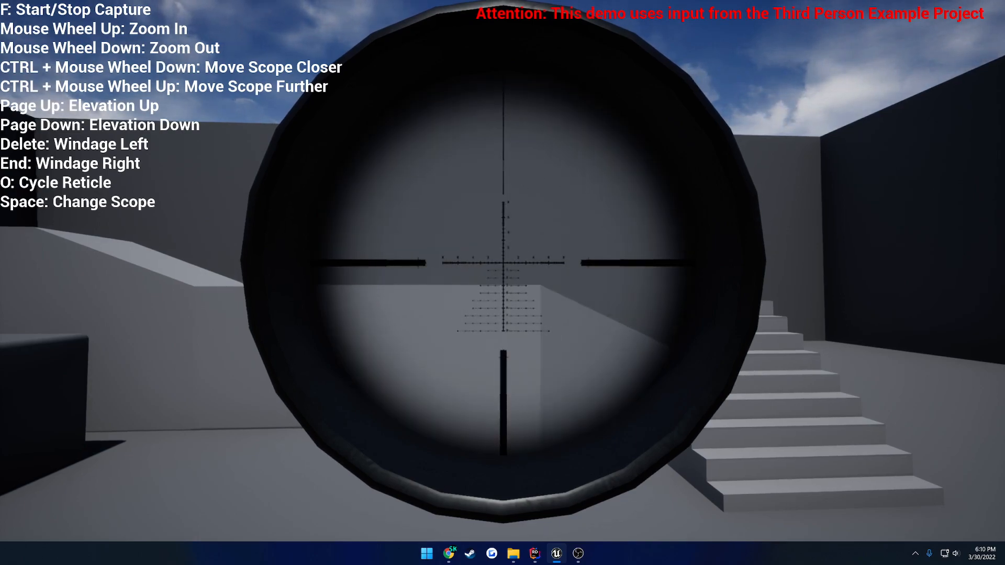
scroll(502, 262, "up", 3)
scroll(503, 261, "down", 3)
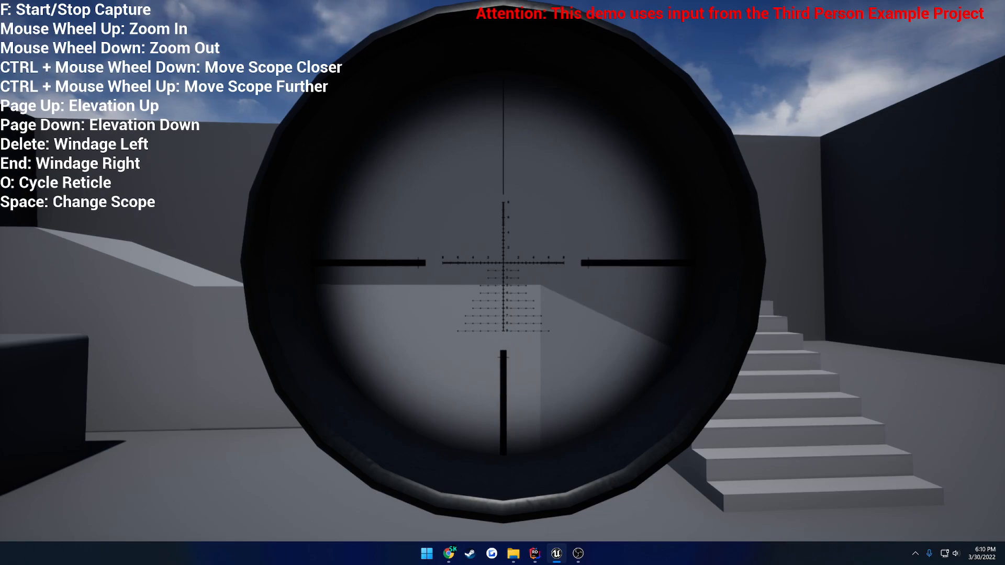
key("F11")
key("Escape")
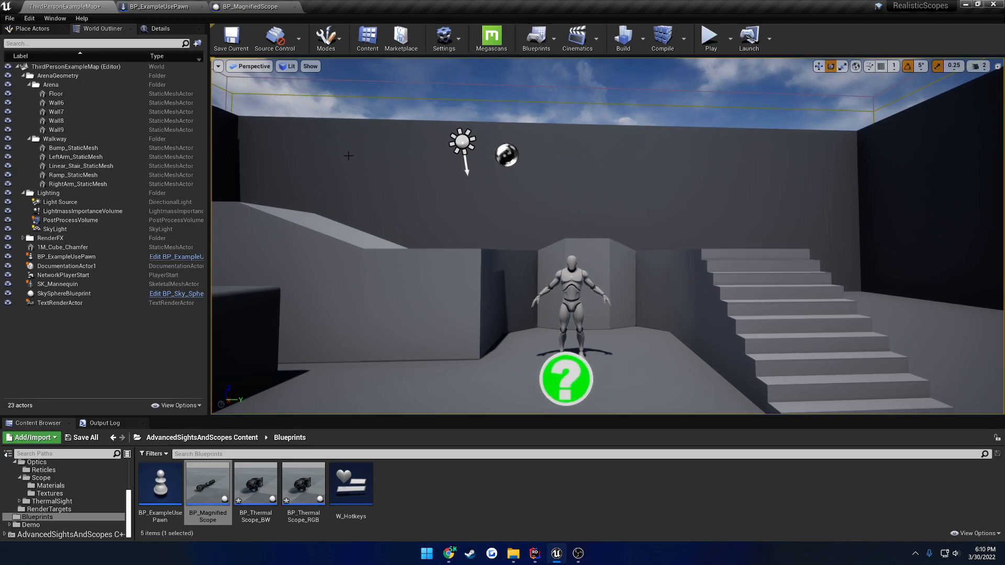
- Disable Is First Focal Plane on BP_MagnifiedScope's scene capture component, compile and save the blueprint, and return to the level
left_click(241, 8)
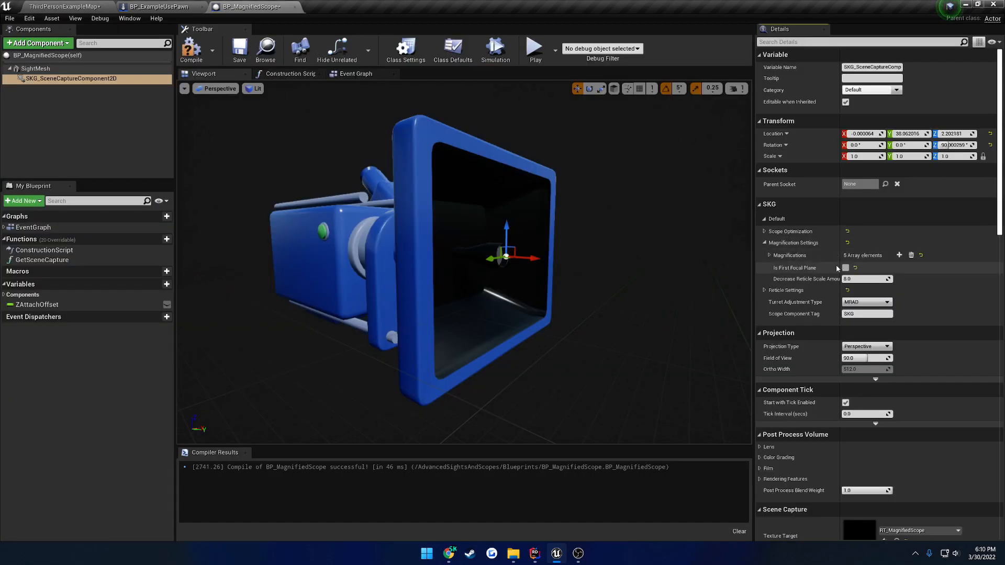
left_click(191, 50)
left_click(239, 51)
left_click(65, 7)
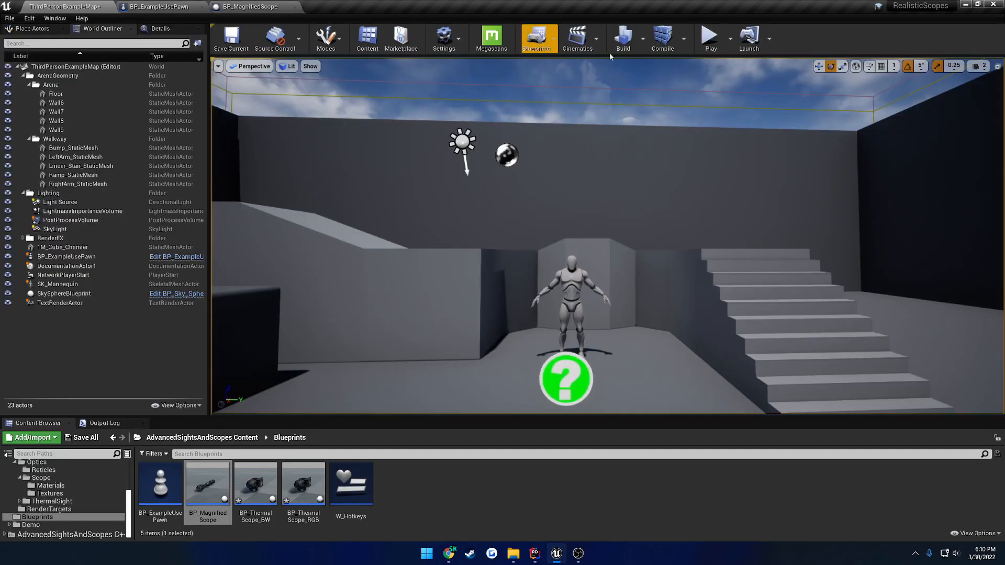
- Play the level full screen, move the scope closer, and zoom in and out to examine the reticle without first focal plane scaling
left_click(709, 37)
key("F11")
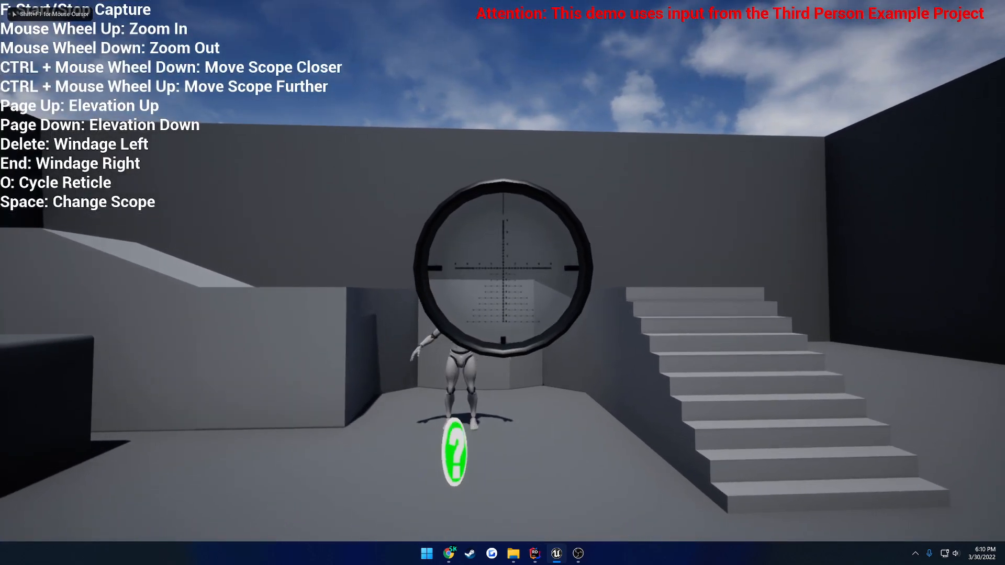
scroll(502, 283, "down", 5, "ctrl")
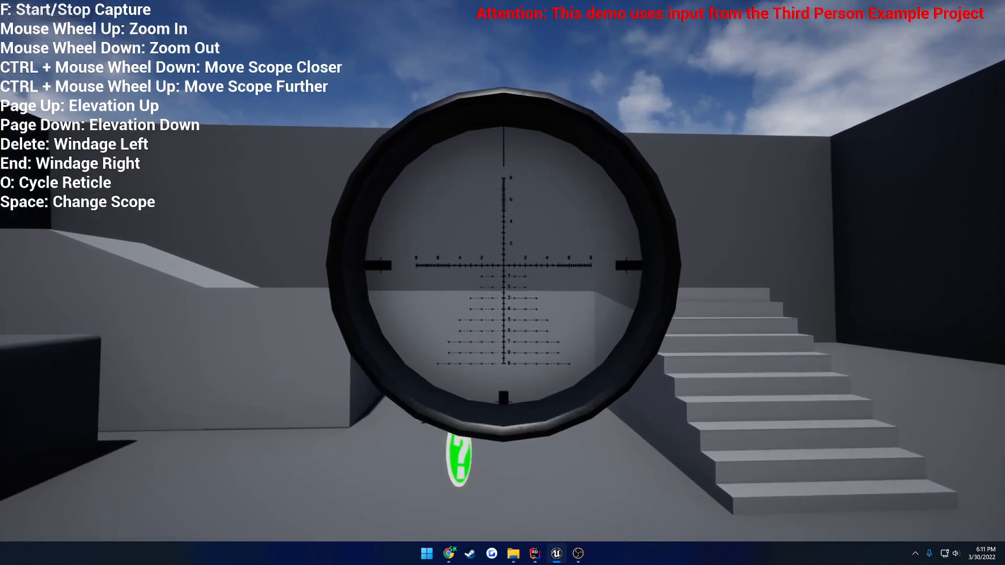
scroll(503, 283, "up", 3)
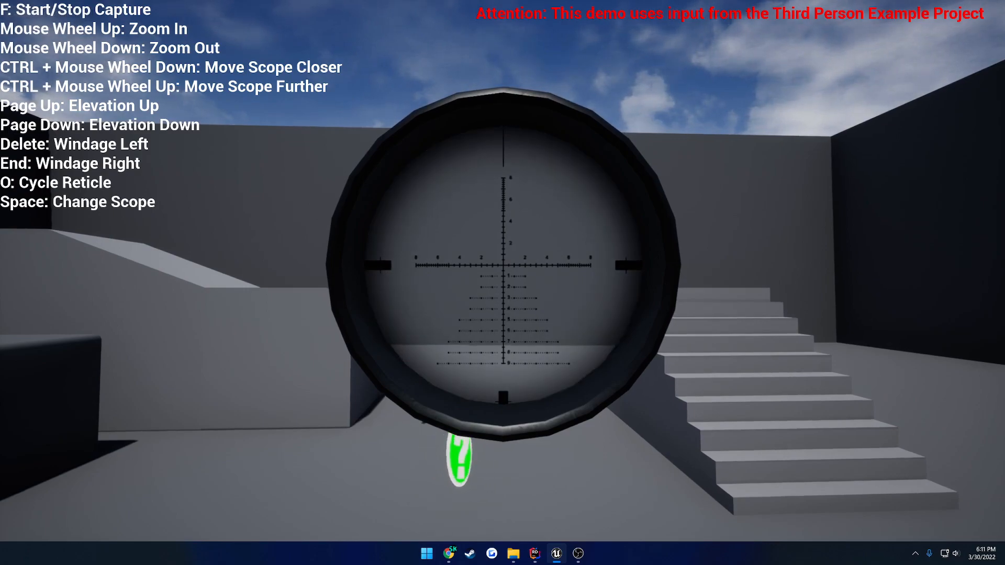
scroll(502, 283, "up", 1)
scroll(502, 283, "down", 4)
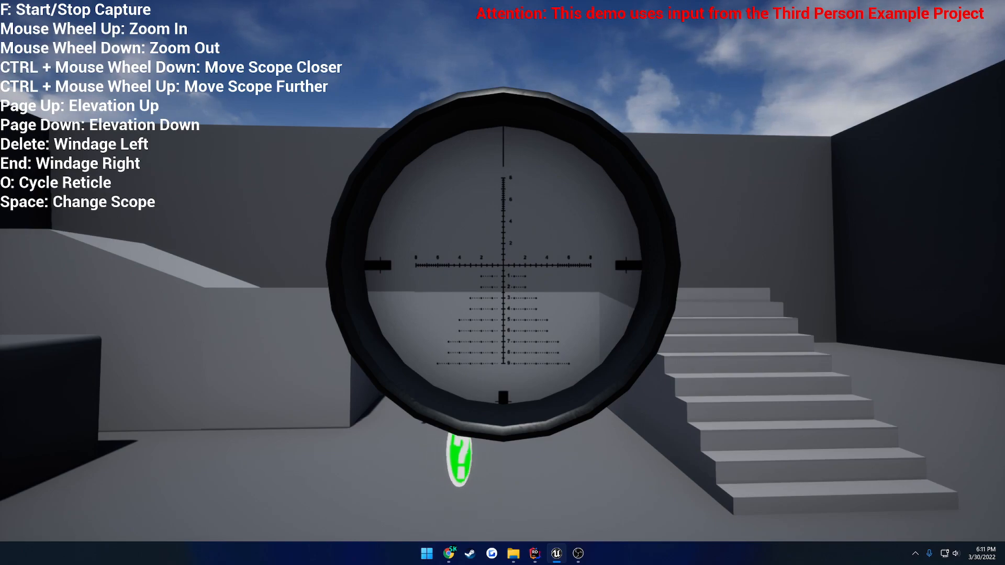
scroll(502, 282, "up", 1)
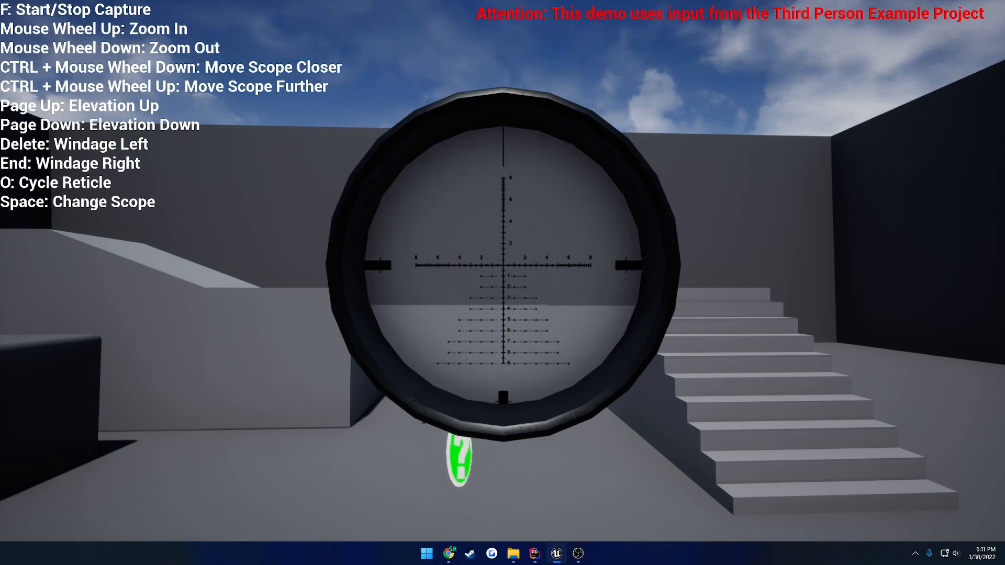
scroll(502, 283, "up", 1)
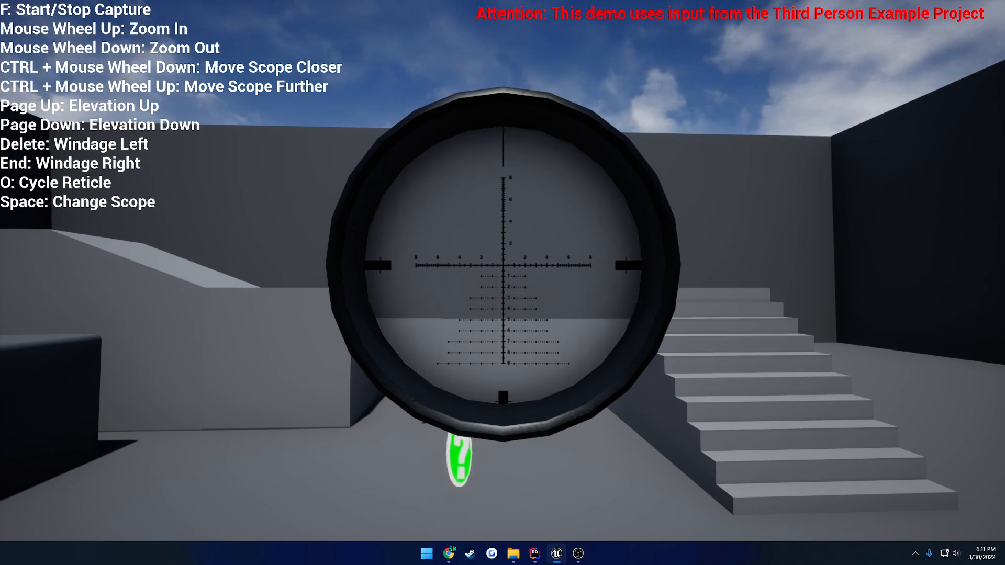
scroll(503, 282, "up", 2)
scroll(502, 282, "up", 2)
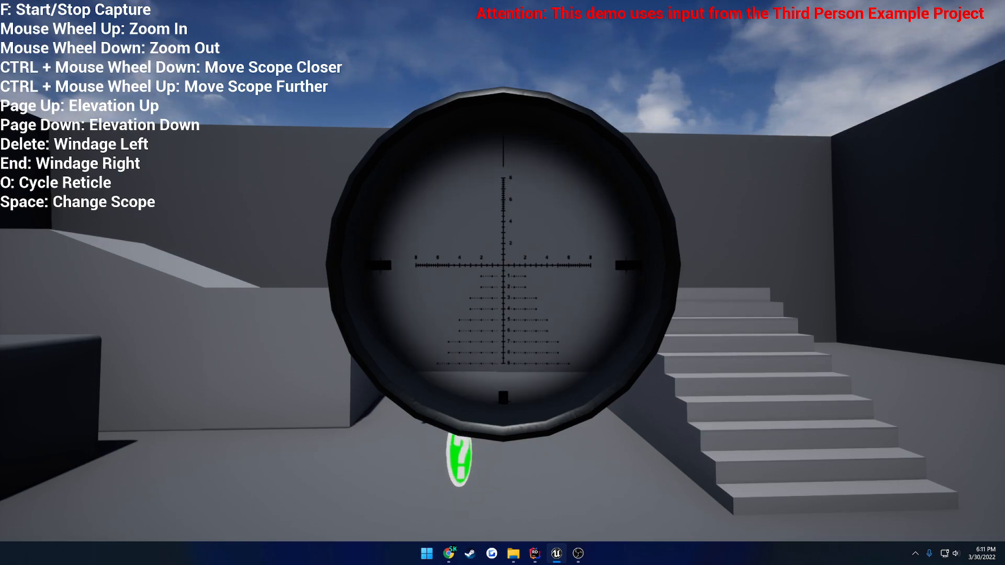
- End the play session, enable Is First Focal Plane again in BP_MagnifiedScope, and compile and save the blueprint
key("Escape")
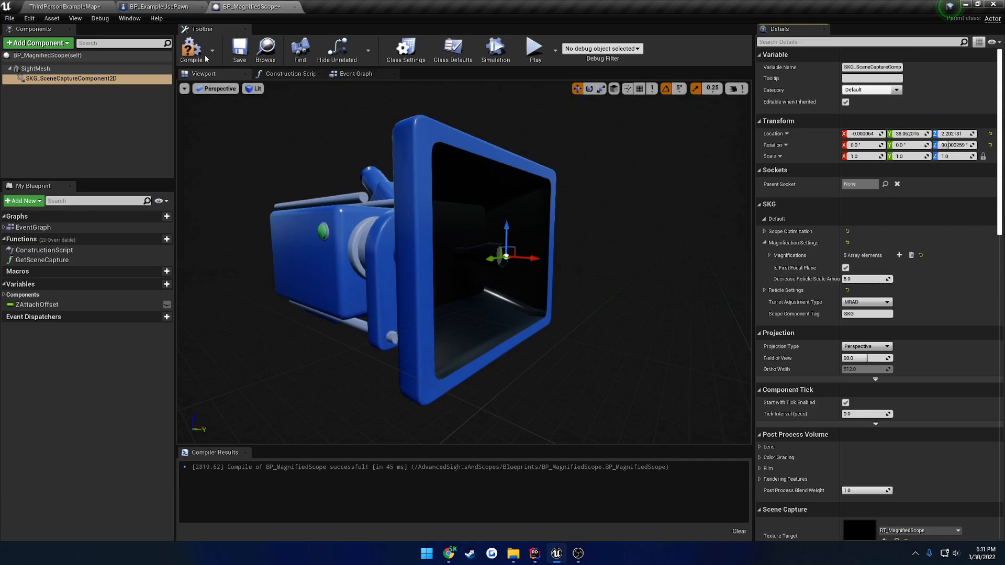
left_click(191, 48)
left_click(239, 48)
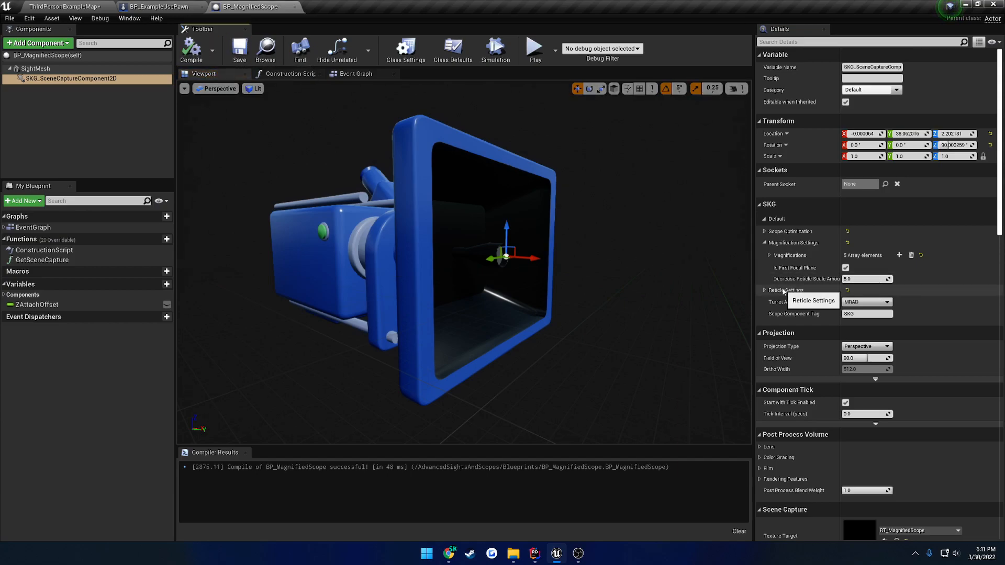
- Collapse Magnification Settings, expand Reticle Settings to examine Reticle Material Index, and select SightMesh to view its material slots and rear lens
left_click(765, 242)
left_click(765, 254)
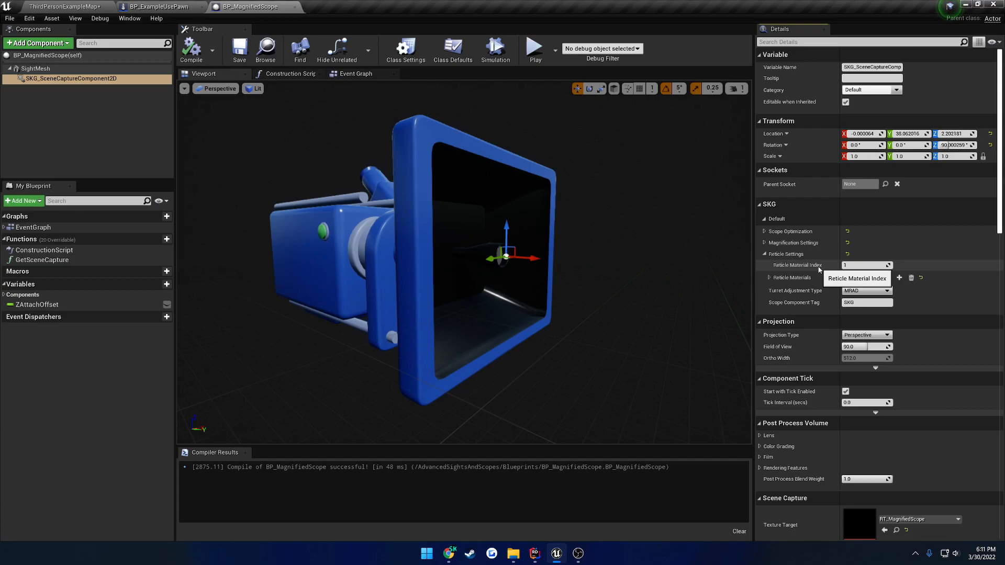
left_click(57, 69)
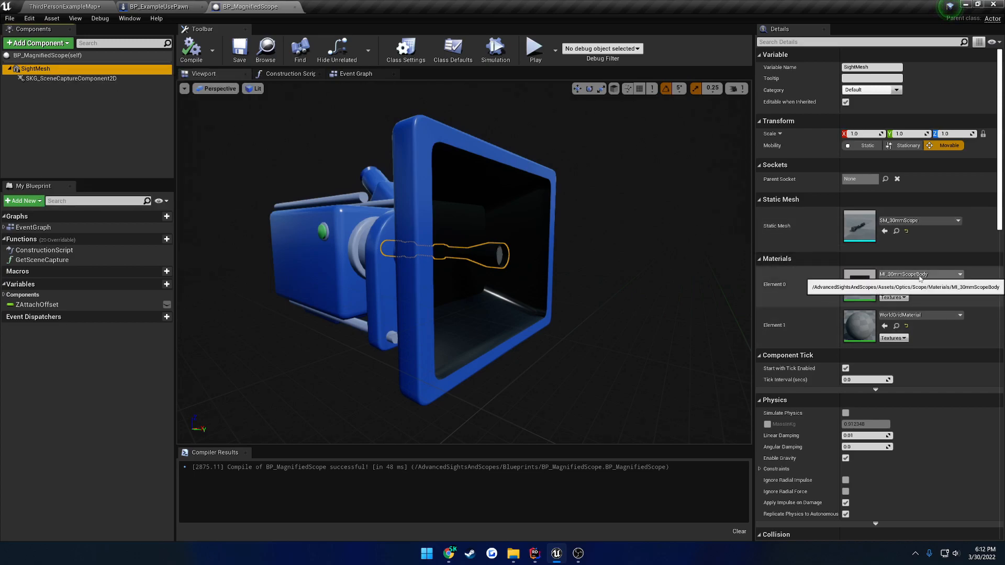
right_click_drag(628, 268, 735, 271)
key("w")
key("w")
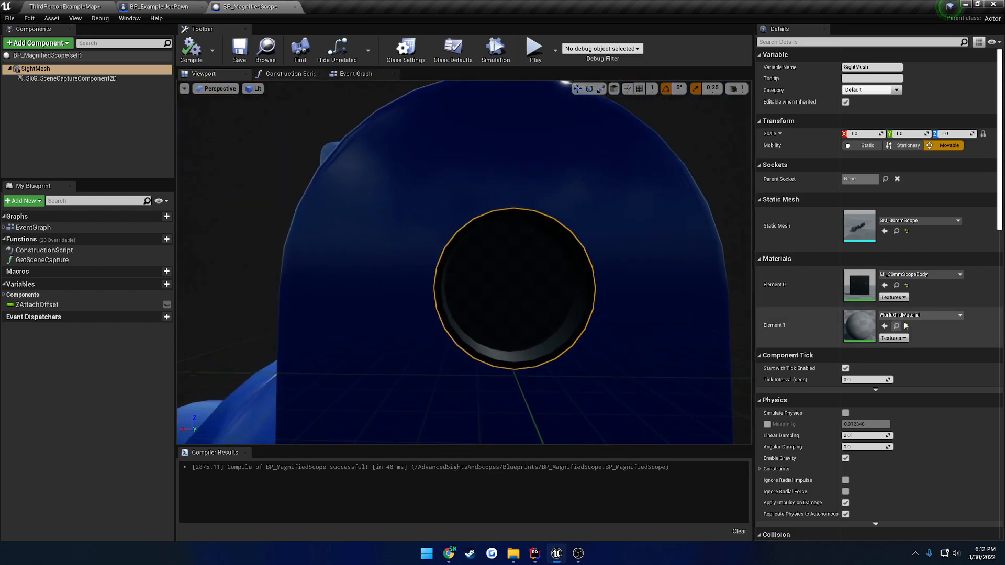
- Try M_UE4Man_ChestLogo as SightMesh's Element 1 material, reset the slot to its default, and reselect the scene capture component
left_click(909, 274)
left_click(908, 279)
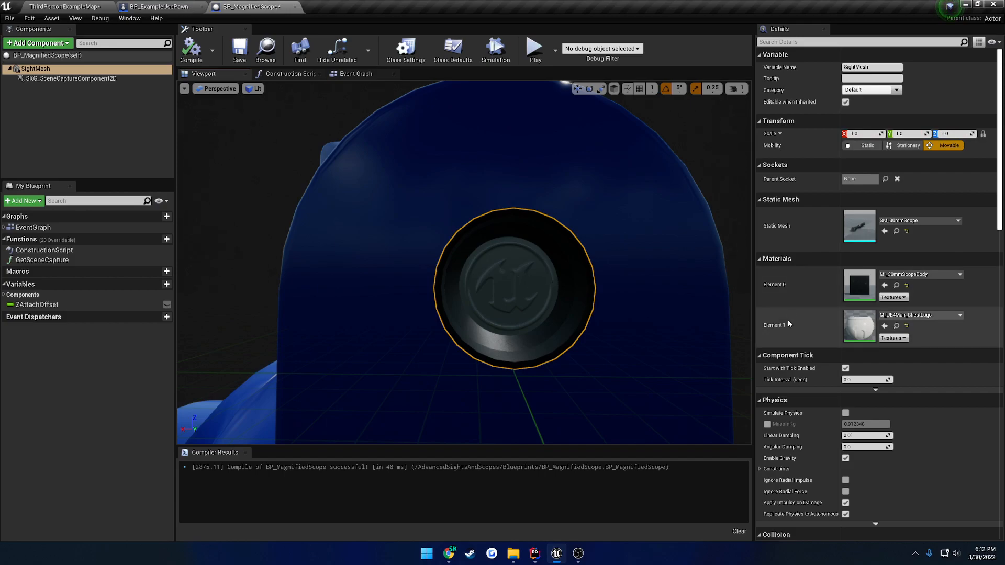
left_click(907, 327)
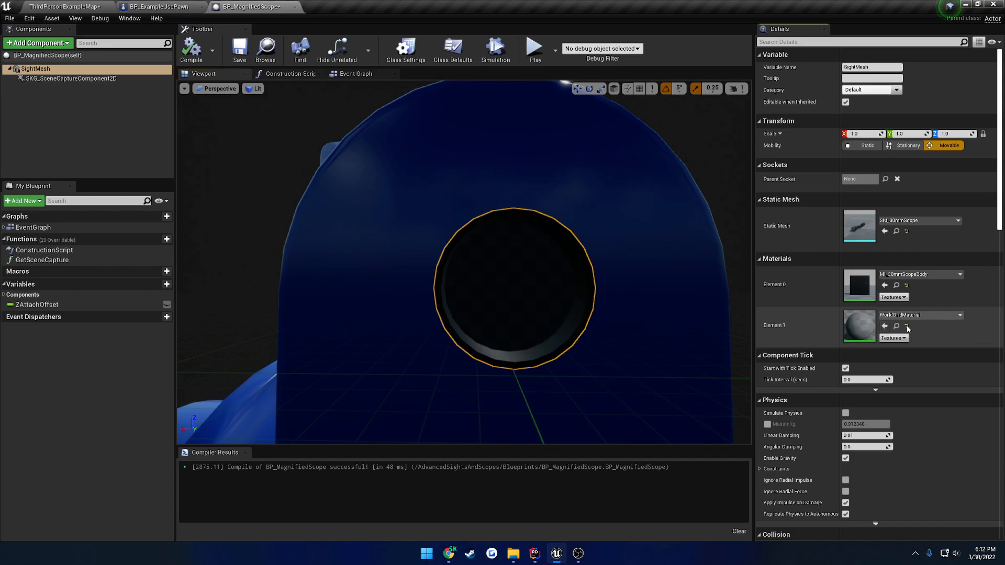
left_click(71, 78)
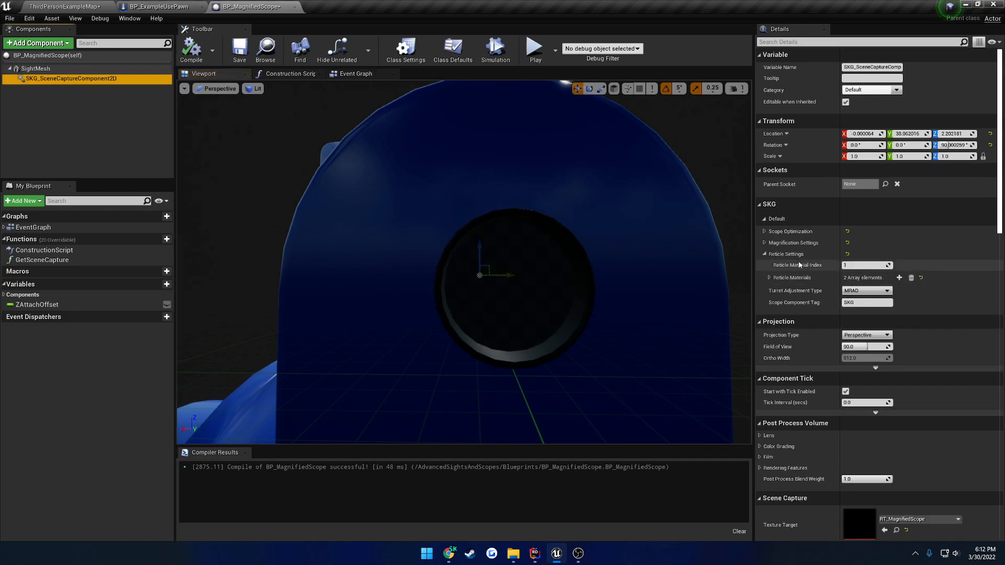
- Open BP_ThermalScope_BW from the level's Blueprints folder and select its SightMesh to examine the thermal sight's materials and rear lens
left_click(63, 6)
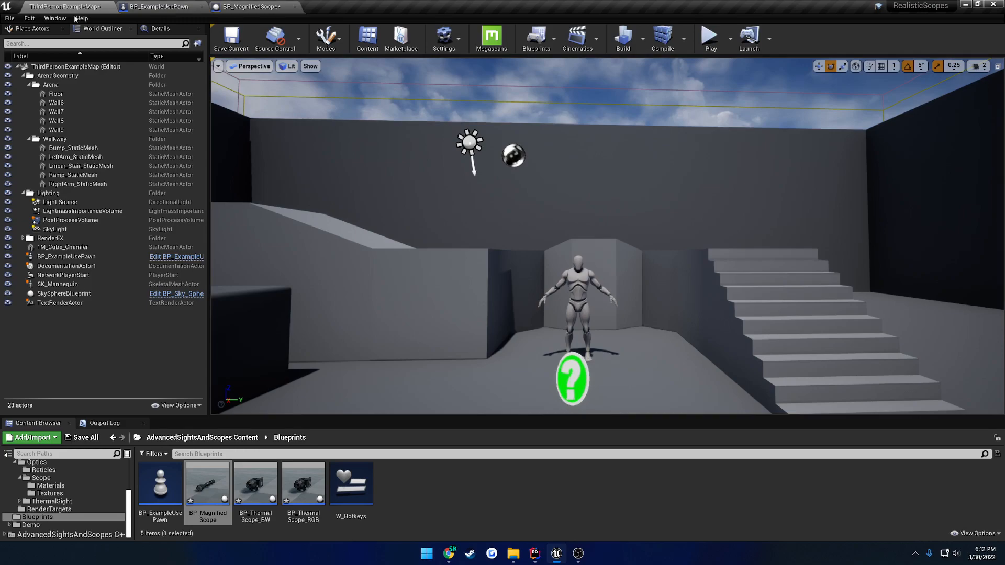
double_click(258, 479)
left_click(204, 74)
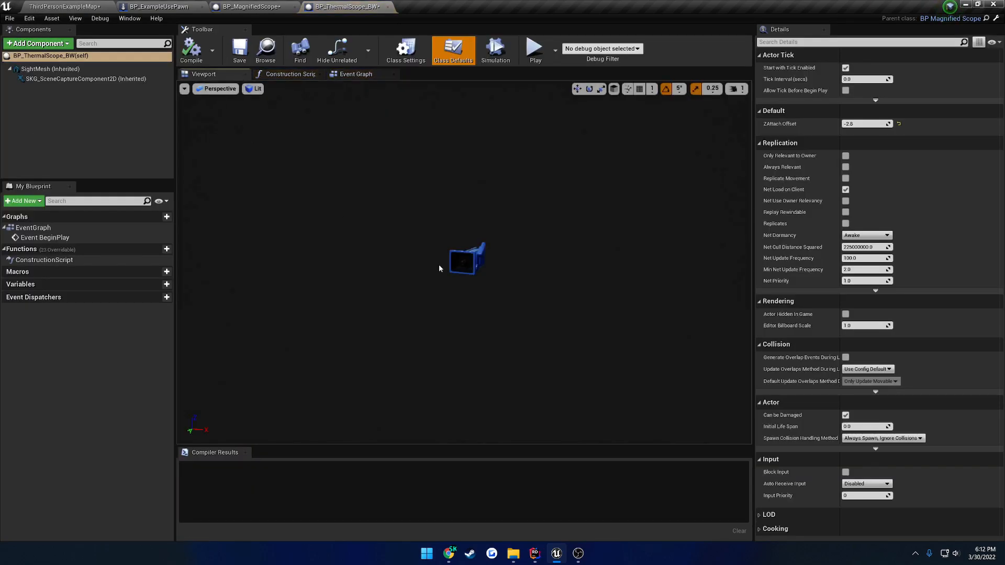
left_click(78, 78)
right_click_drag(398, 252, 623, 256)
left_click(88, 69)
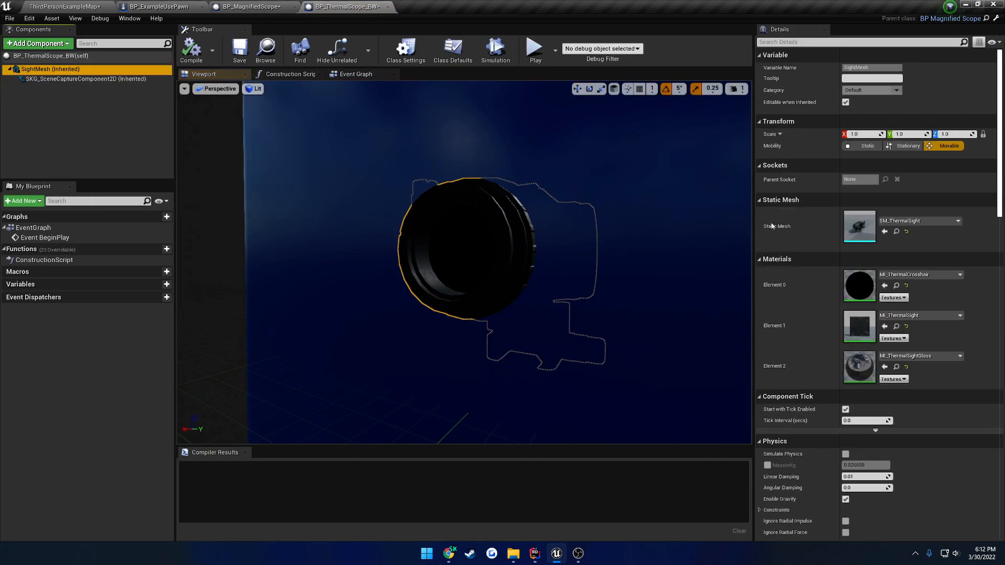
right_click_drag(644, 267, 704, 268)
- Try MI_30mmScope_ReticleCircle as the thermal SightMesh's Element 0 material and undo the replacement
left_click(921, 274)
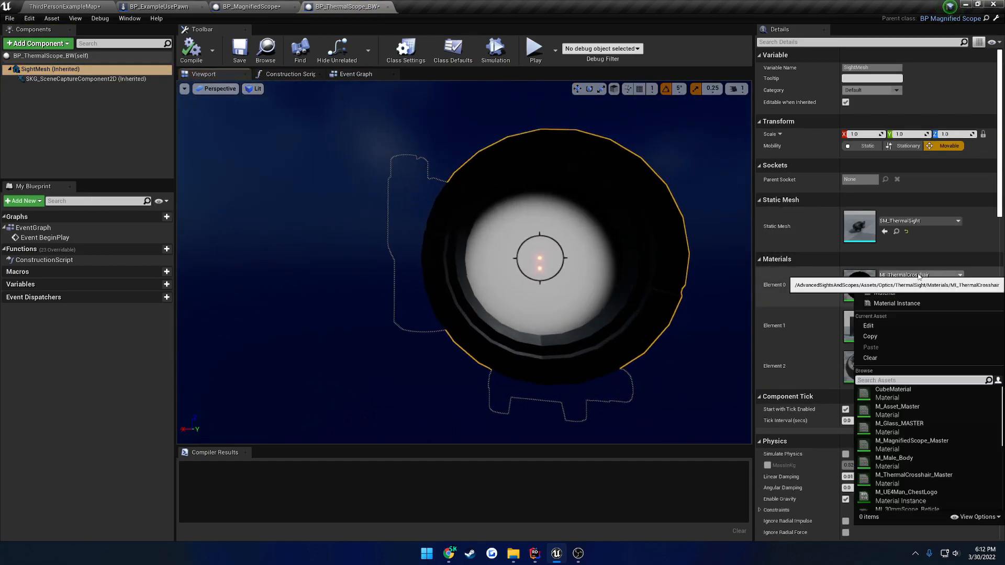
left_click(910, 406)
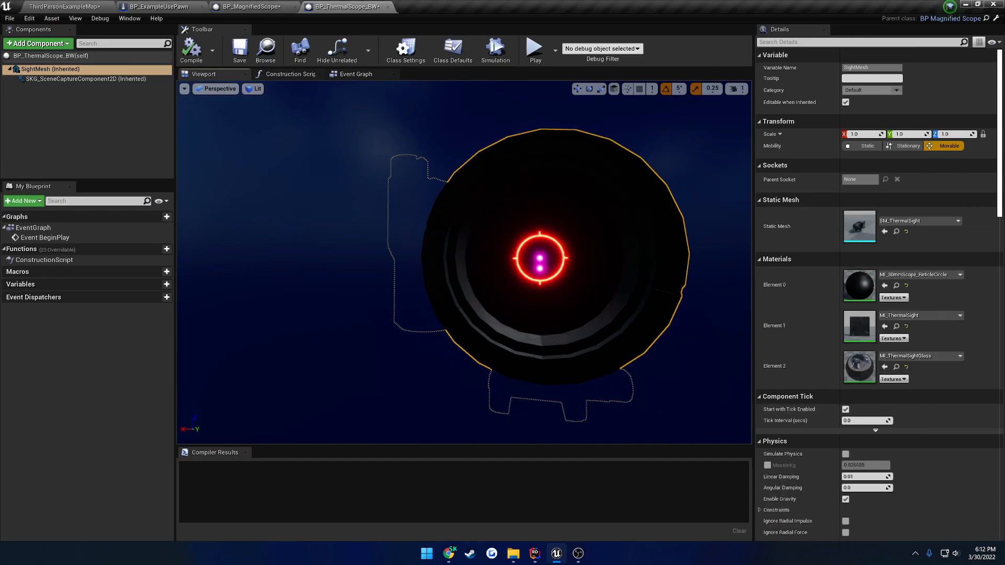
key("ctrl+z")
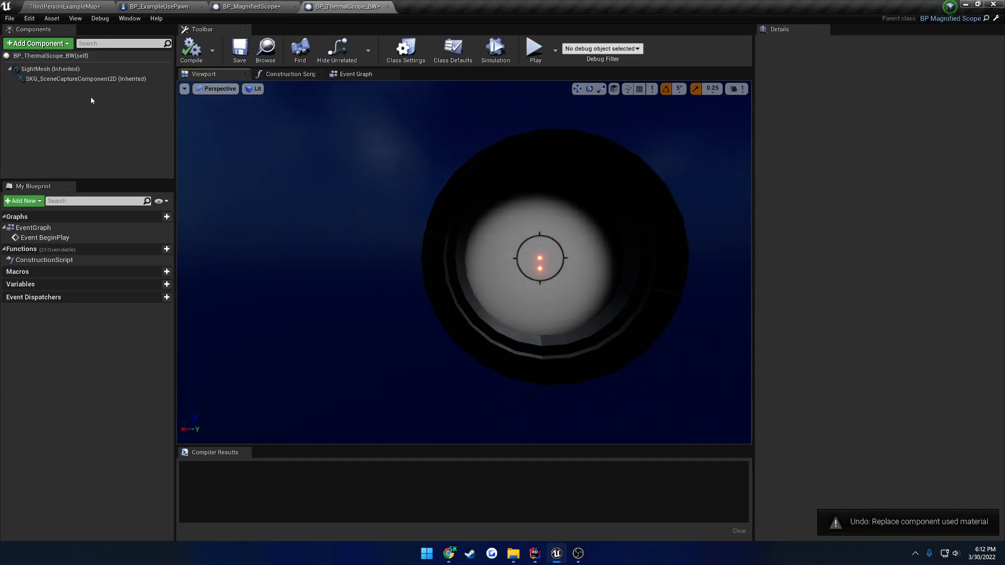
- Check the thermal scope's Reticle Material Index, close its blueprint, and expand the Reticle Materials array in BP_MagnifiedScope
left_click(84, 78)
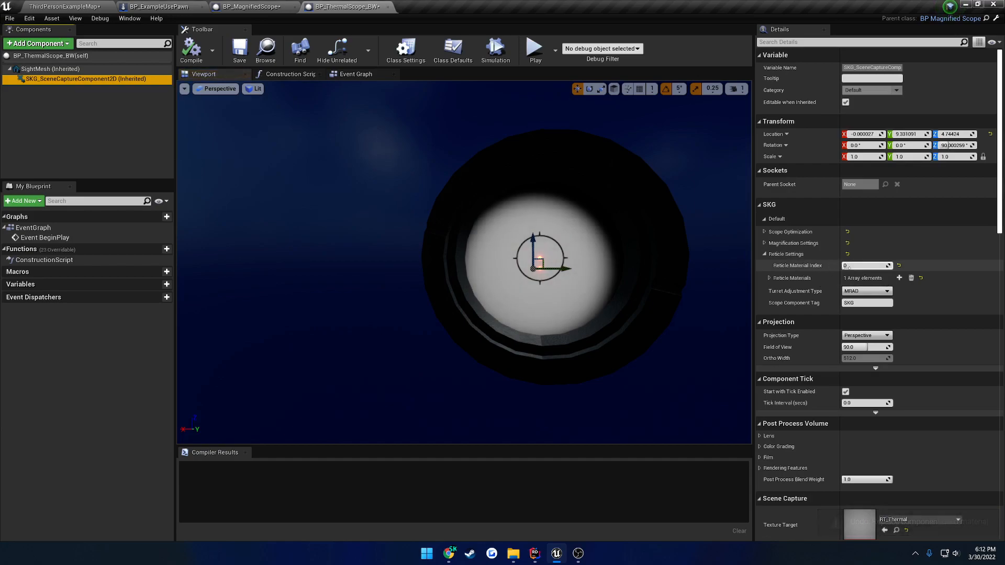
left_click(386, 7)
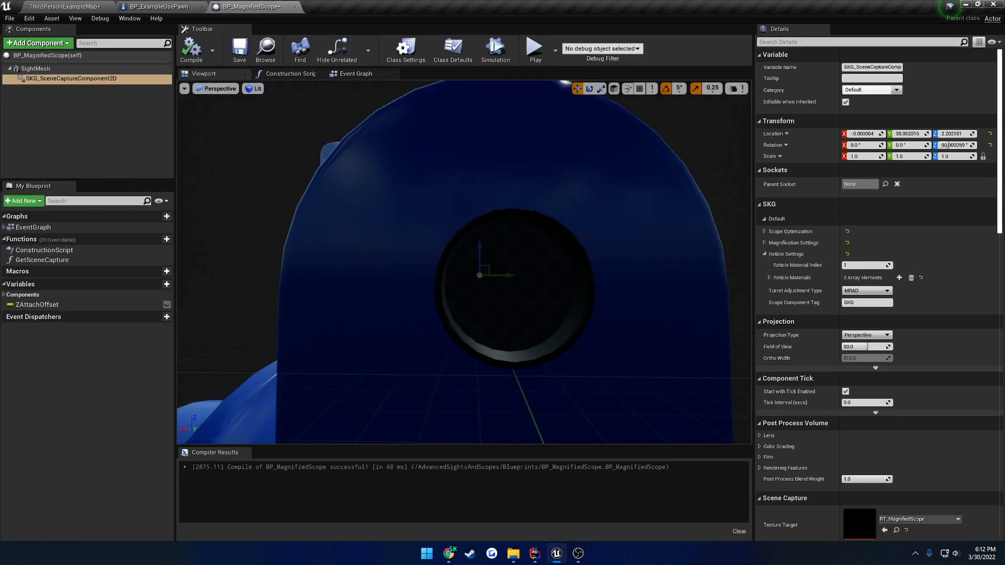
left_click(771, 277)
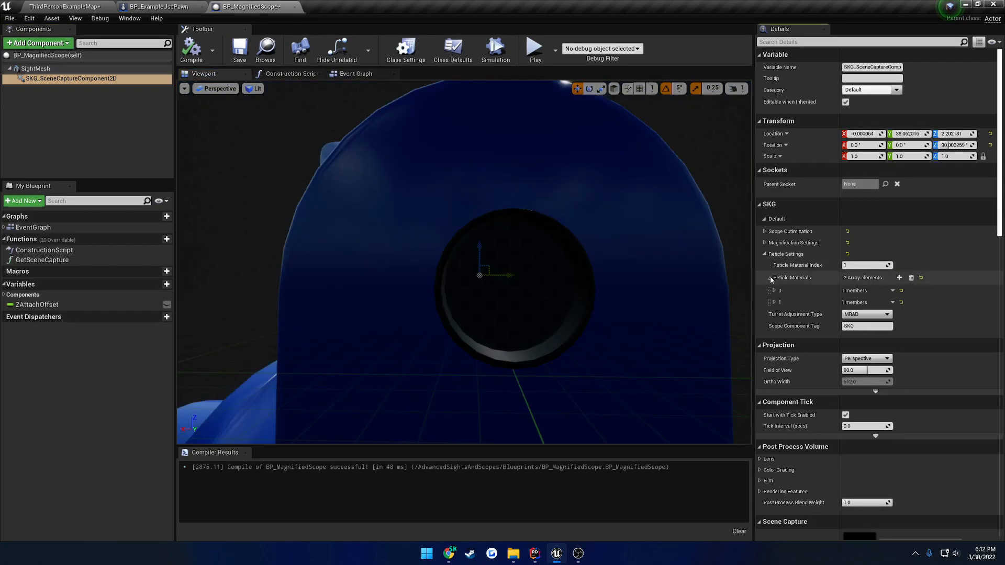
- Expand both Reticle Materials entries to check their assigned materials, and examine the scope mesh around the scene capture component
left_click(775, 291)
left_click(775, 291)
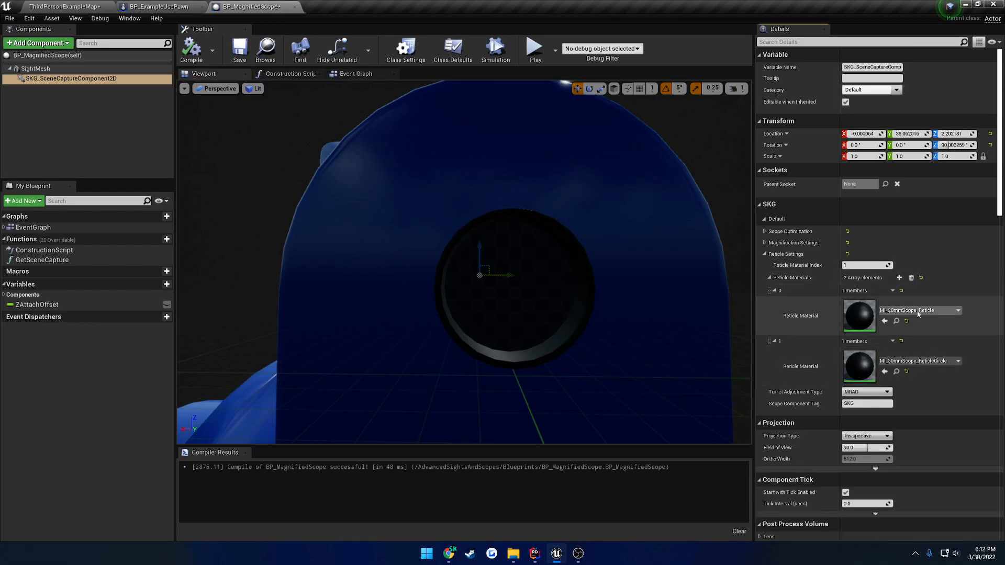
key("d")
right_click_drag(618, 293, 345, 290)
key("s")
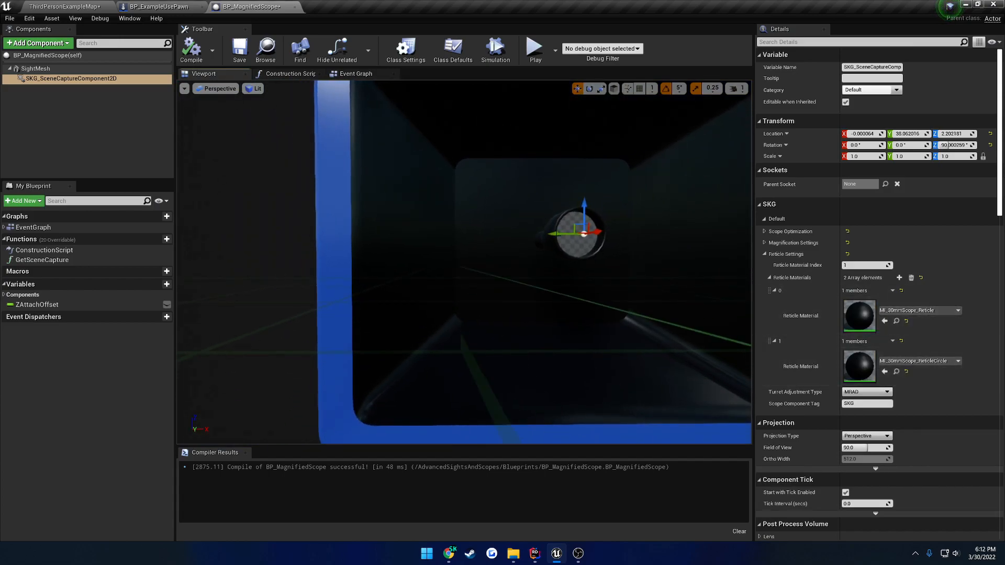
- Play ThirdPersonExampleMap, cycle through the scope's reticles while zooming in and out, and stop the play session
left_click(65, 6)
left_click(710, 36)
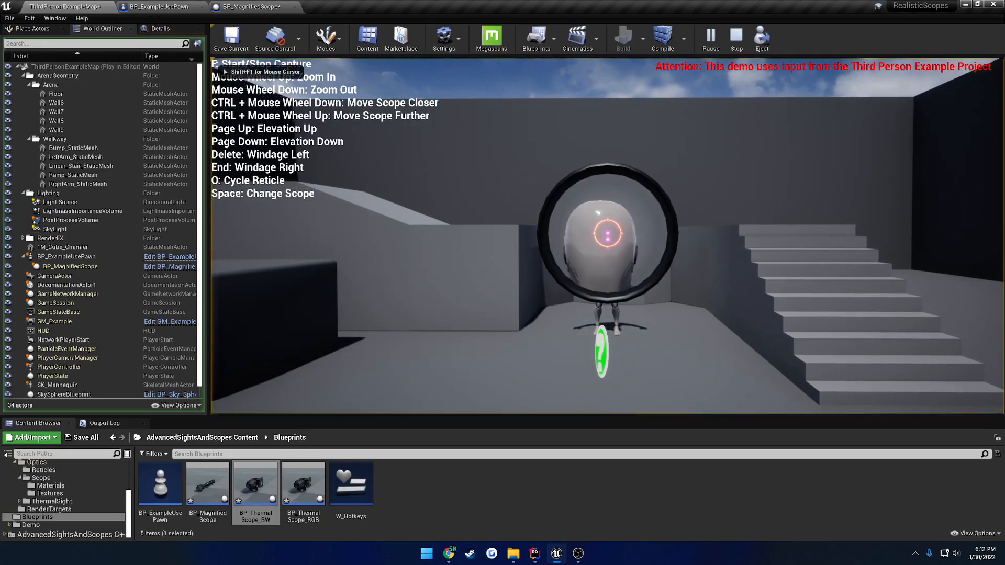
key("o")
scroll(608, 236, "up", 2)
key("o")
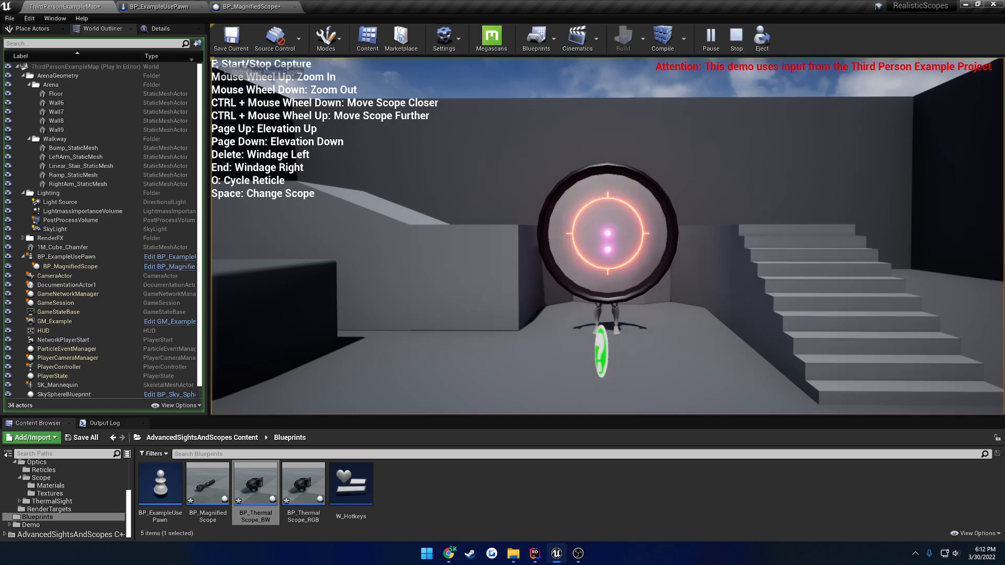
key("o")
scroll(607, 236, "down", 5)
key("o")
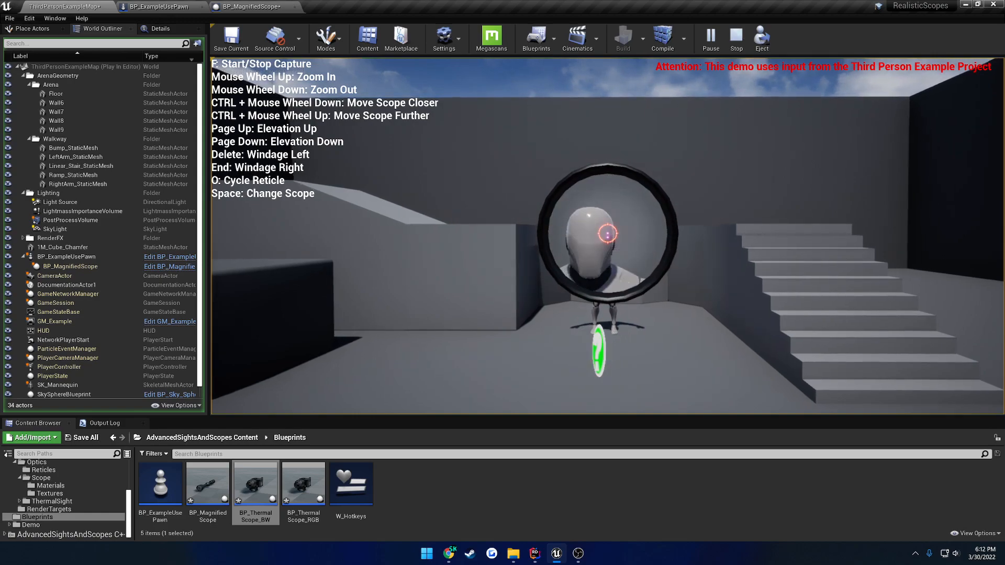
key("o")
key("Escape")
- Return to BP_MagnifiedScope and collapse its Reticle Materials array and Reticle Settings
left_click(254, 6)
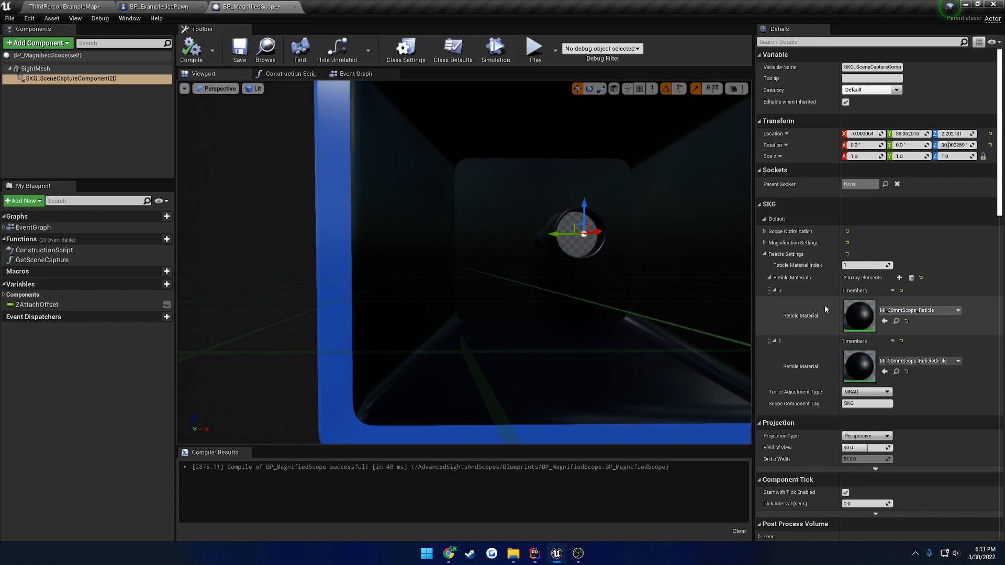
left_click(774, 290)
left_click(769, 278)
left_click(765, 255)
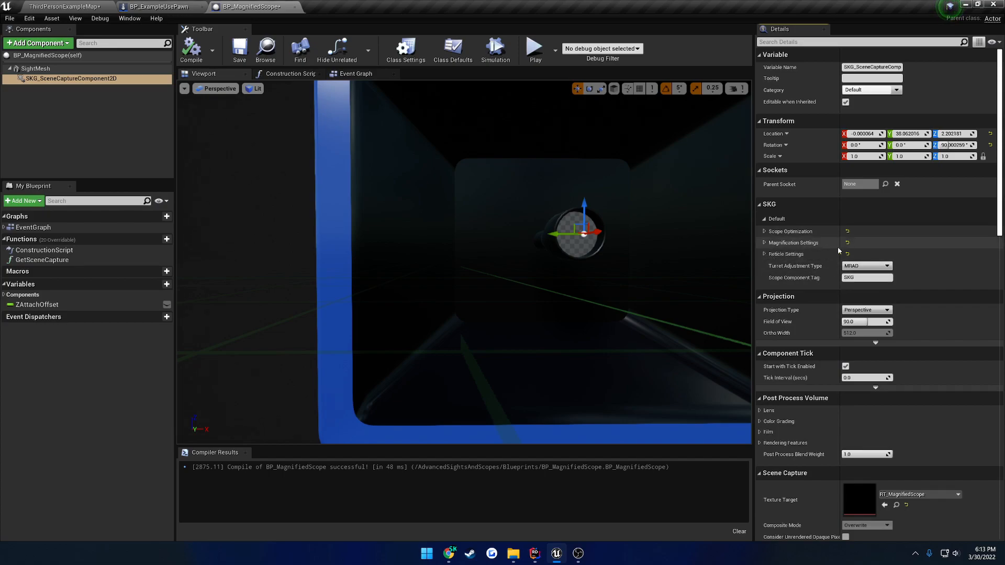
- Play the example level, eject from the pawn to examine the scope's elevation and windage turrets, and possess the pawn again
left_click(65, 7)
left_click(715, 44)
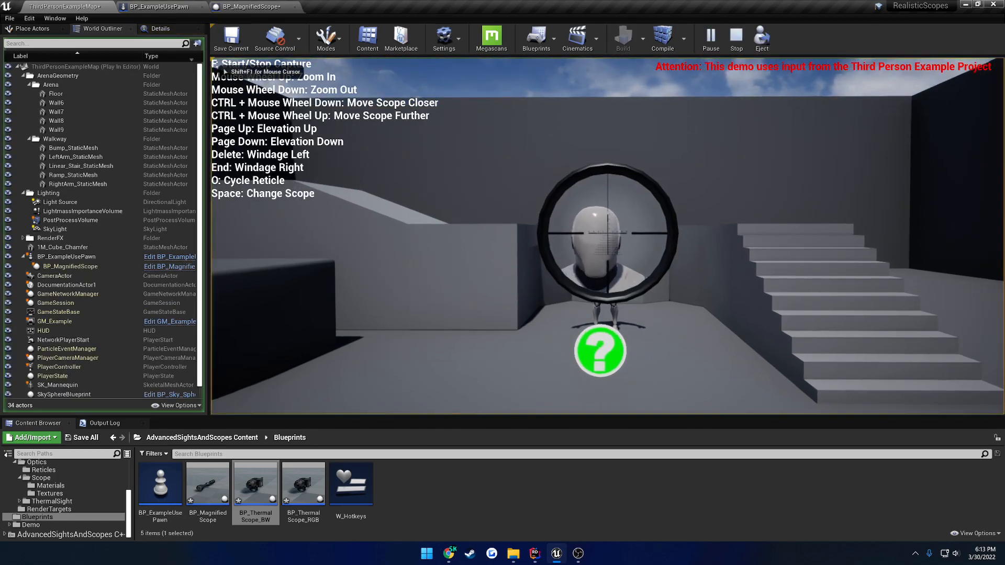
key("F8")
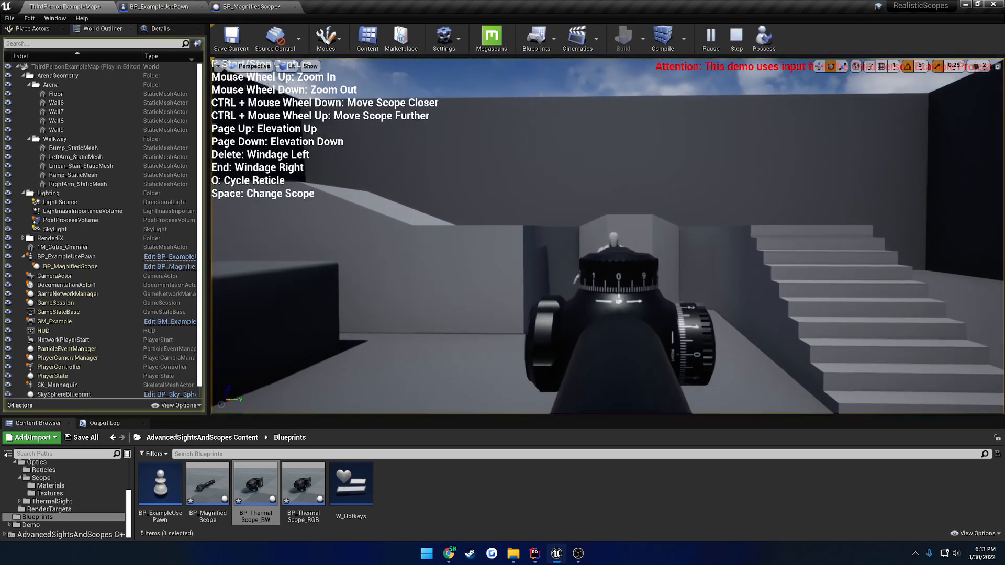
right_click_drag(618, 308, 621, 308)
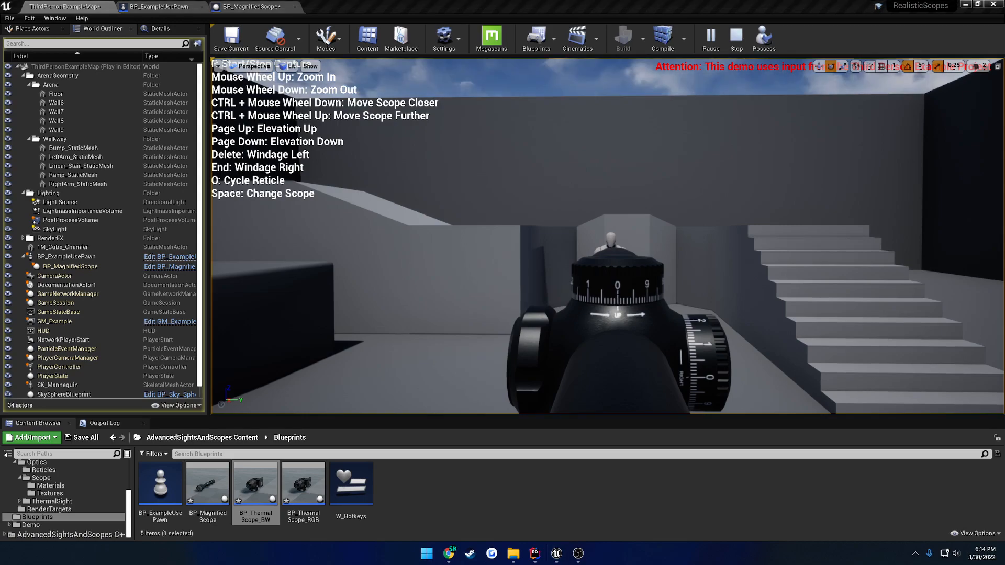
right_click_drag(608, 308, 606, 307)
key("d")
key("q")
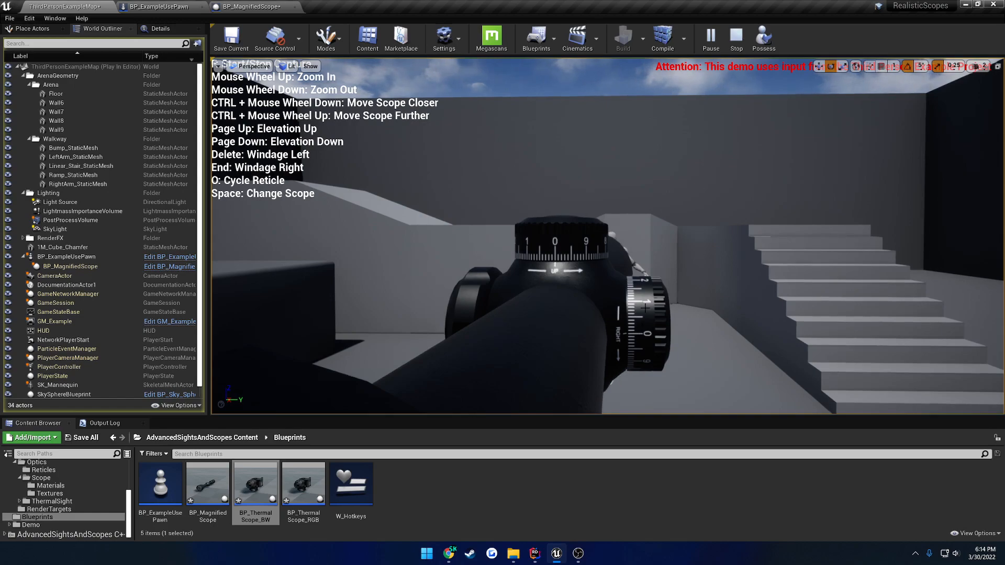
left_click(763, 37)
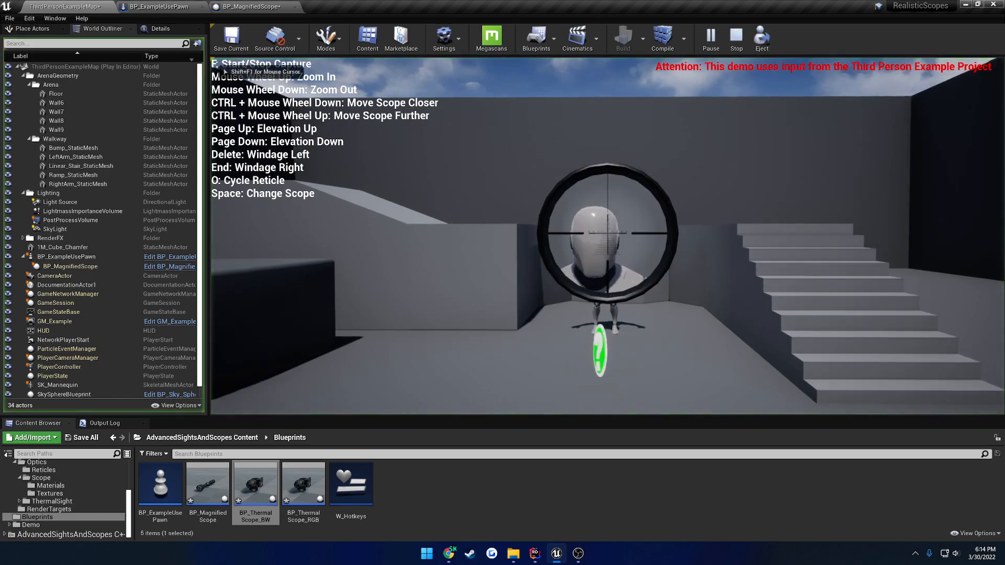
- Zoom the scope in, eject to inspect its elevation turret from outside, and possess the pawn again
scroll(607, 236, "up", 4)
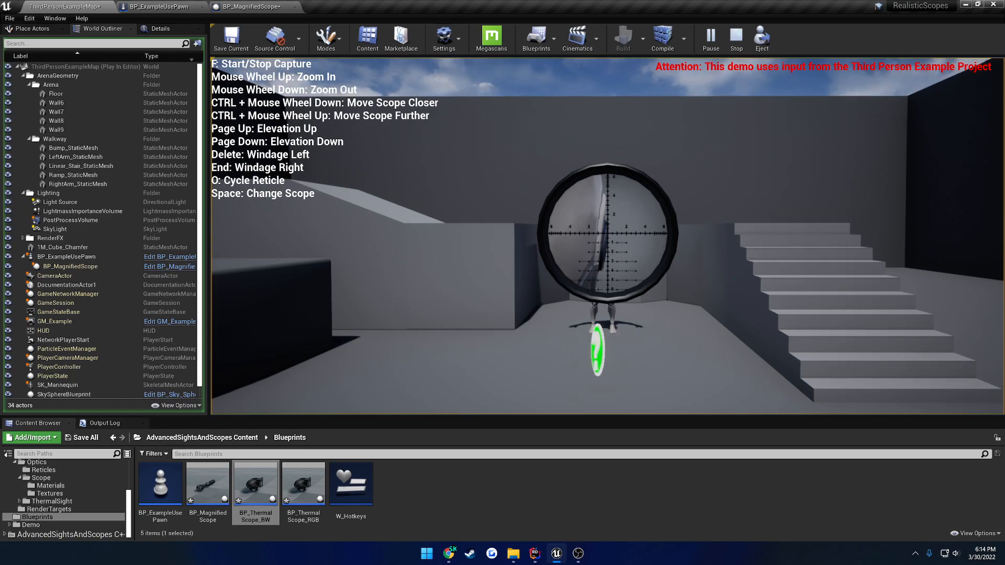
key("F8")
key("e")
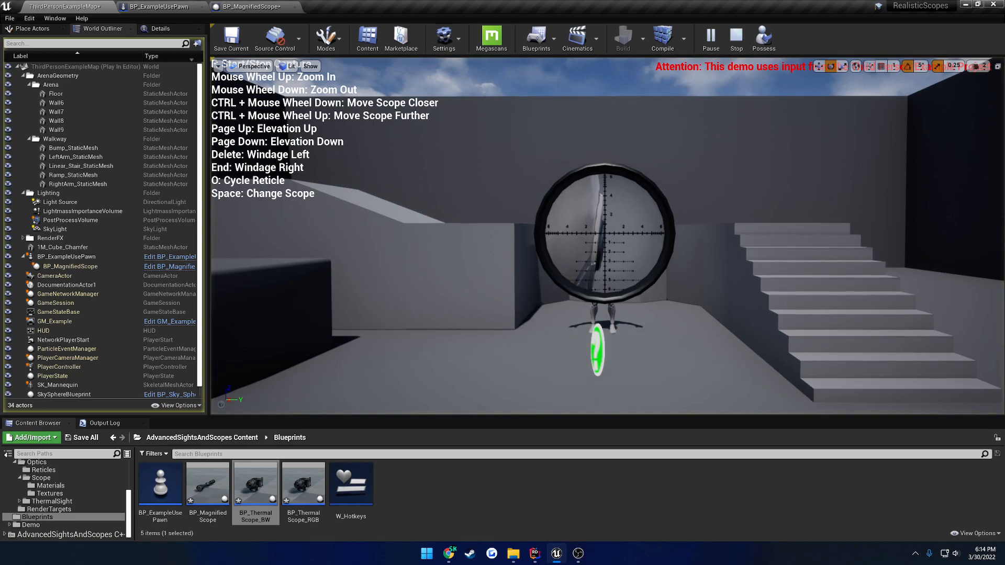
key("w")
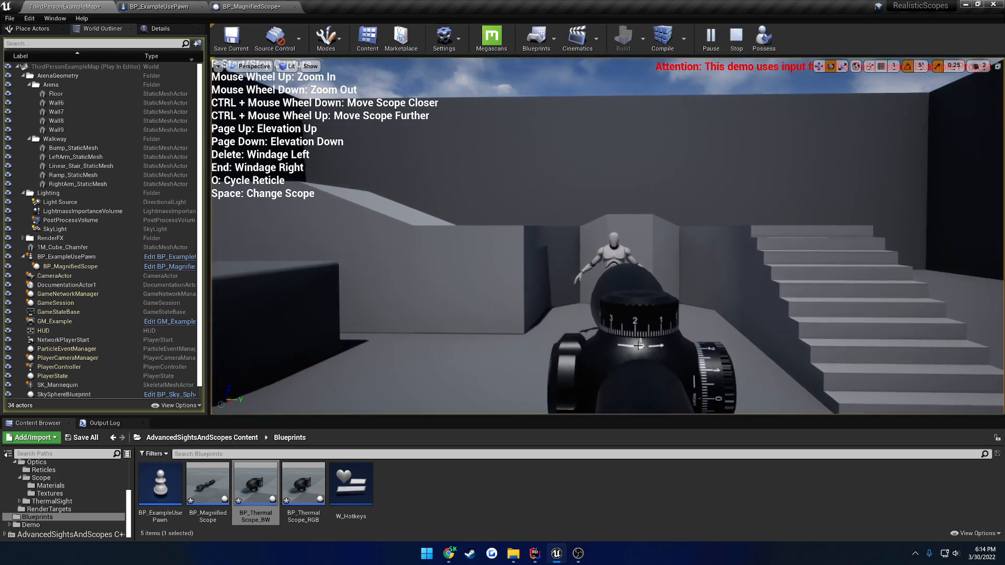
left_click(763, 39)
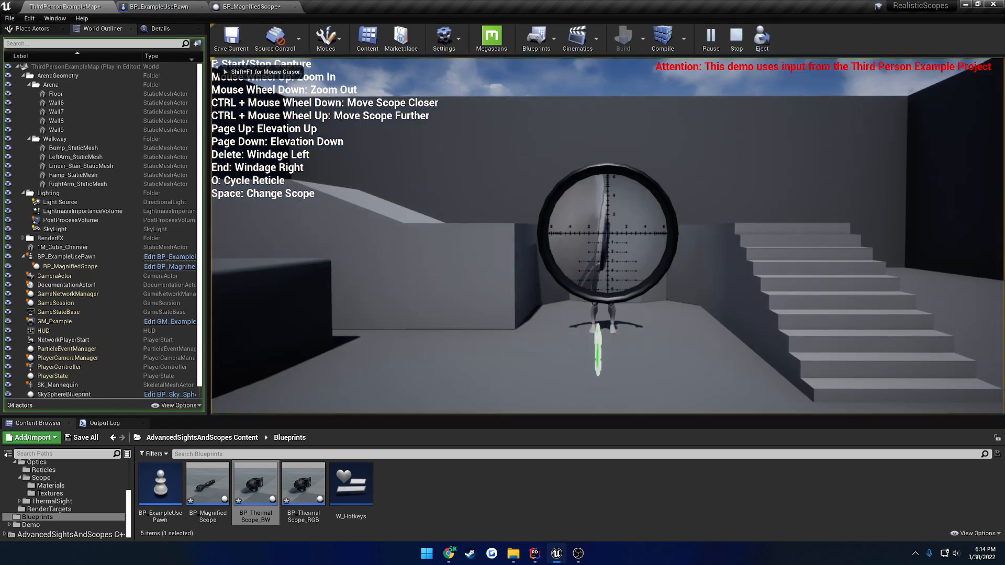
- Stop the play session and set BP_MagnifiedScope's Turret Adjustment Type to MOA
key("Escape")
left_click(244, 7)
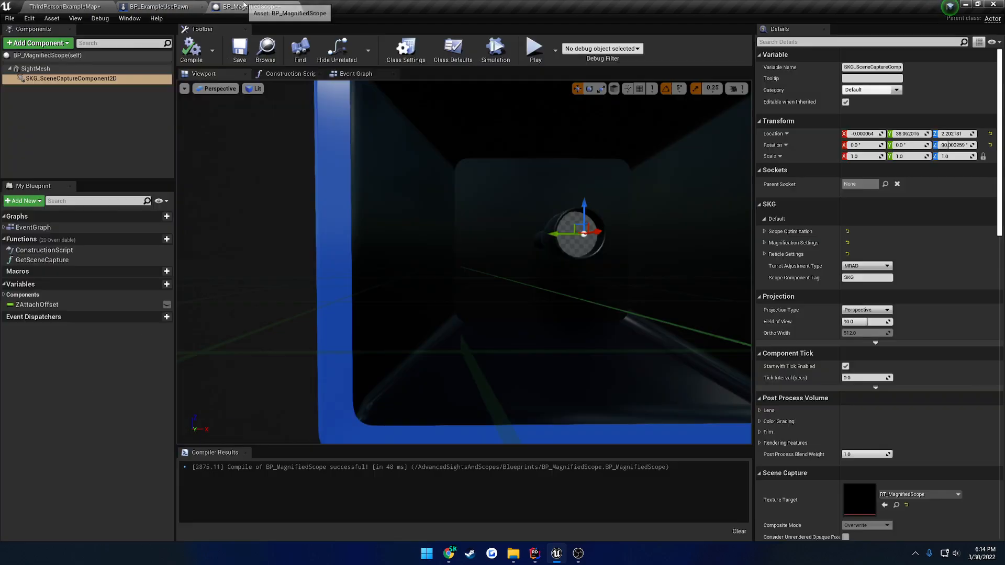
left_click(864, 266)
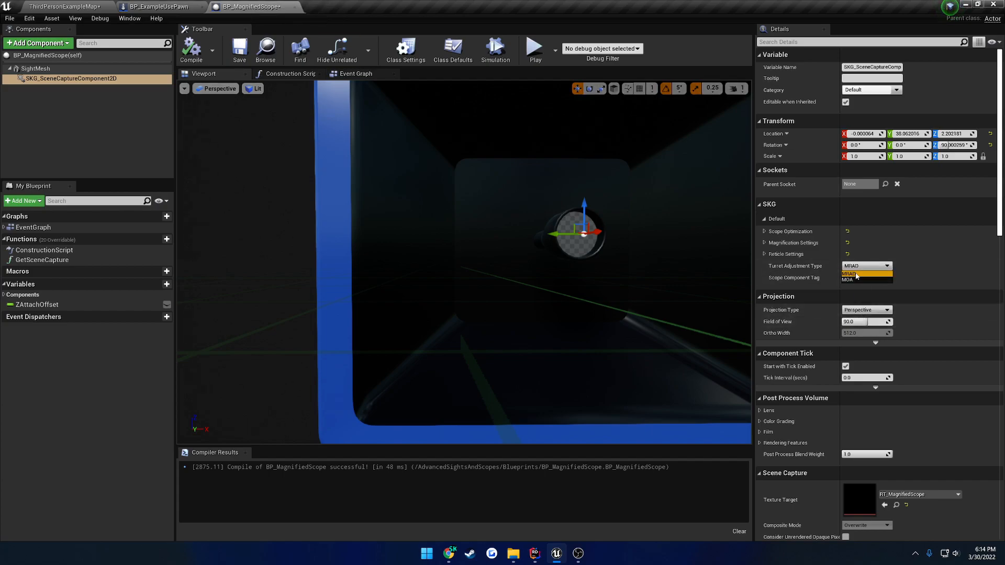
left_click(865, 273)
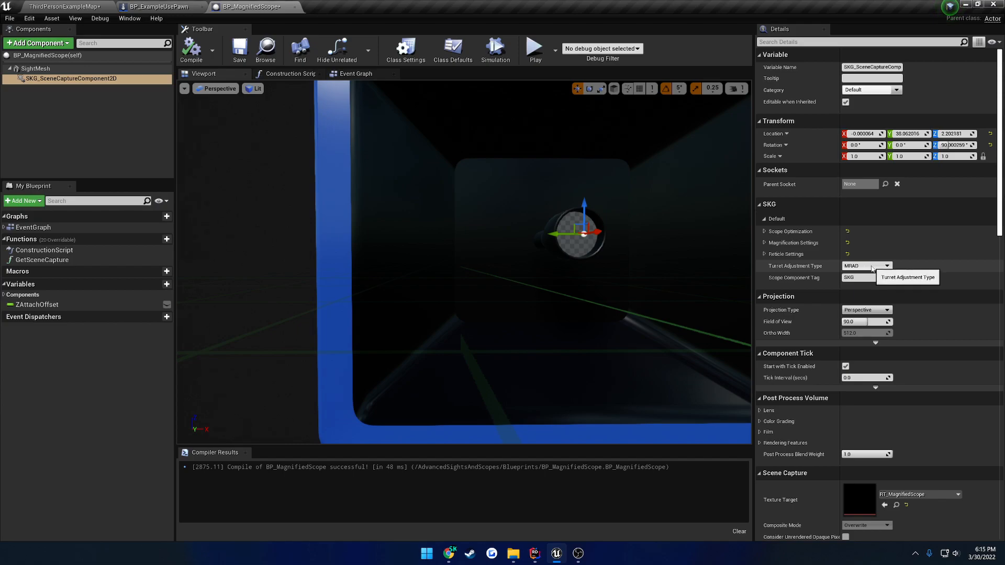
left_click(871, 269)
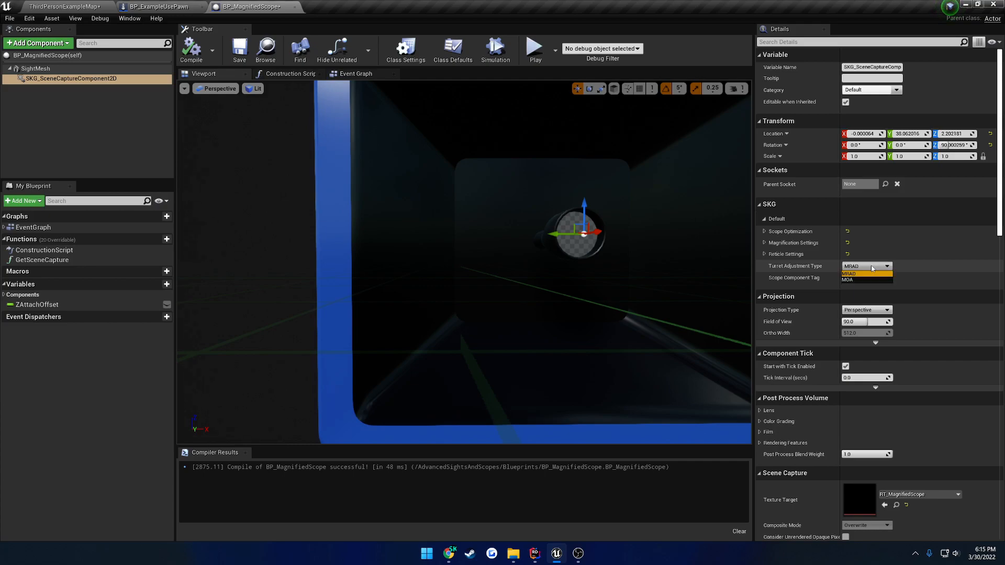
left_click(874, 272)
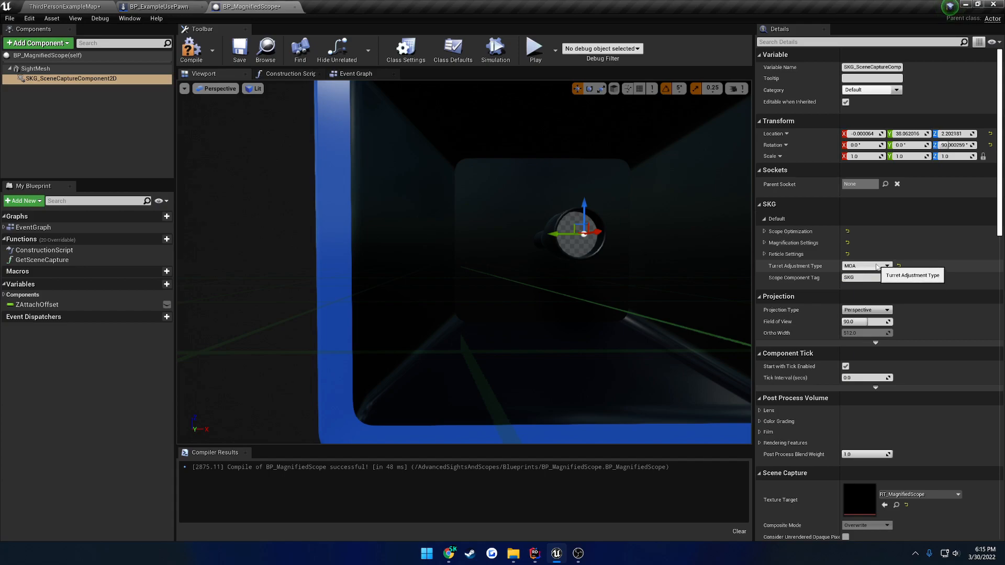
- Set the Turret Adjustment Type back to MRAD and compile BP_MagnifiedScope
left_click(877, 268)
left_click(865, 269)
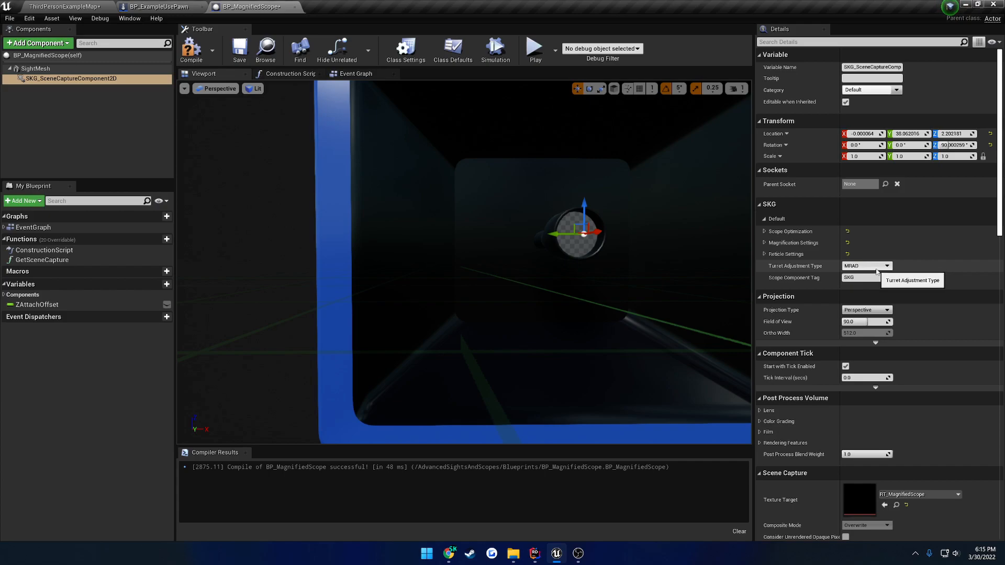
left_click(867, 267)
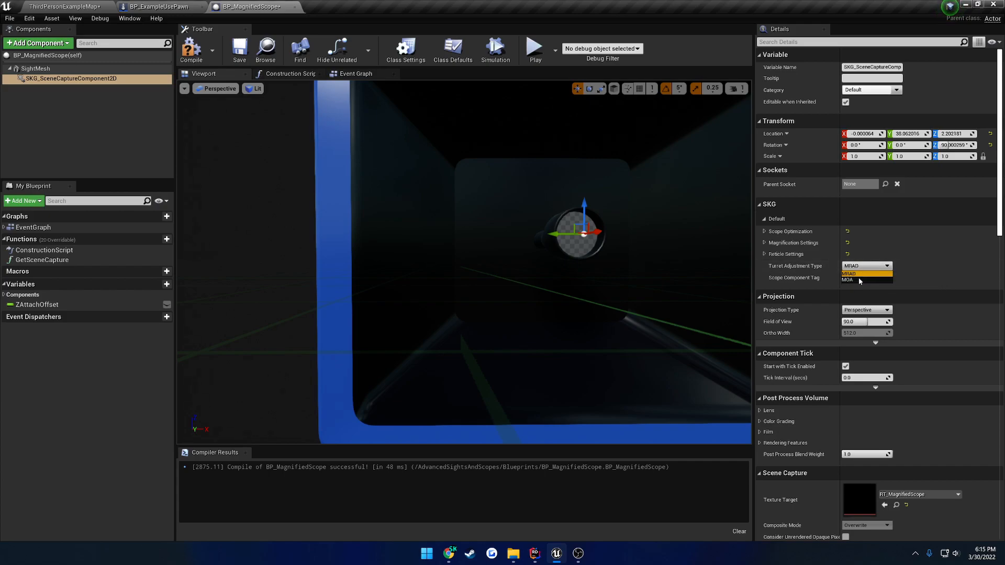
left_click(862, 268)
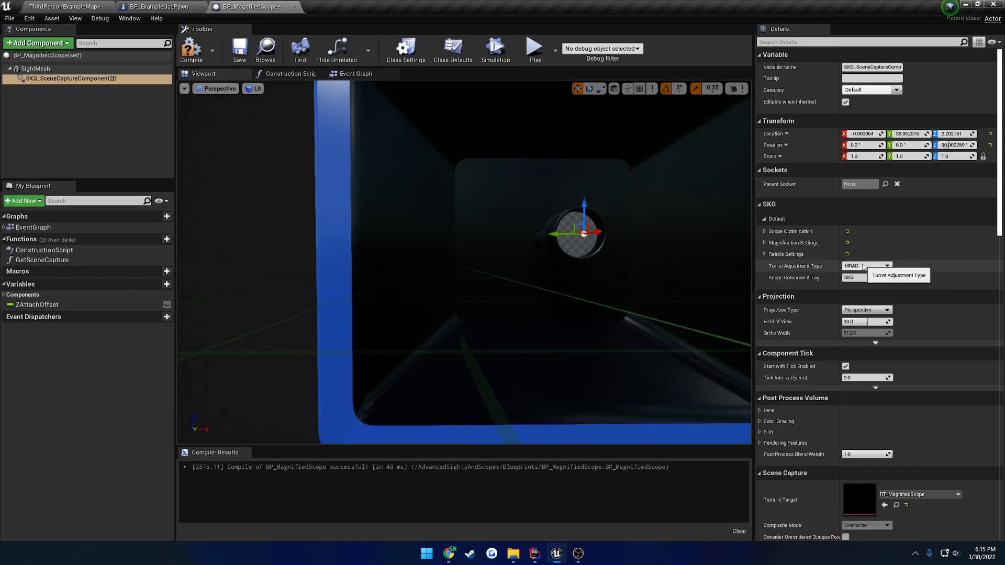
left_click(191, 49)
- Play the example level in full screen, zoom the scope, and cycle its reticle
left_click(72, 6)
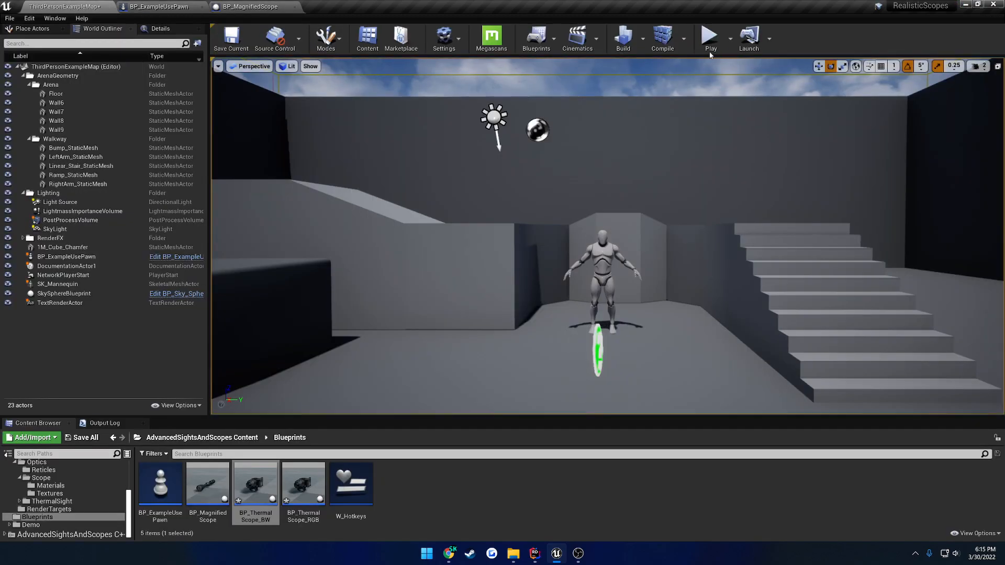
left_click(713, 46)
left_click(700, 153)
key("F11")
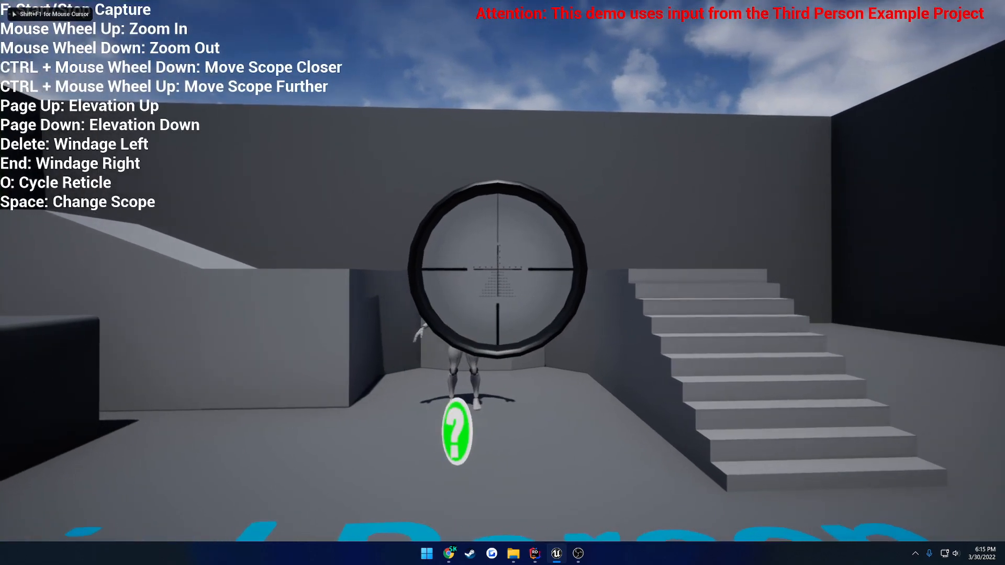
scroll(501, 268, "down", 4)
key("o")
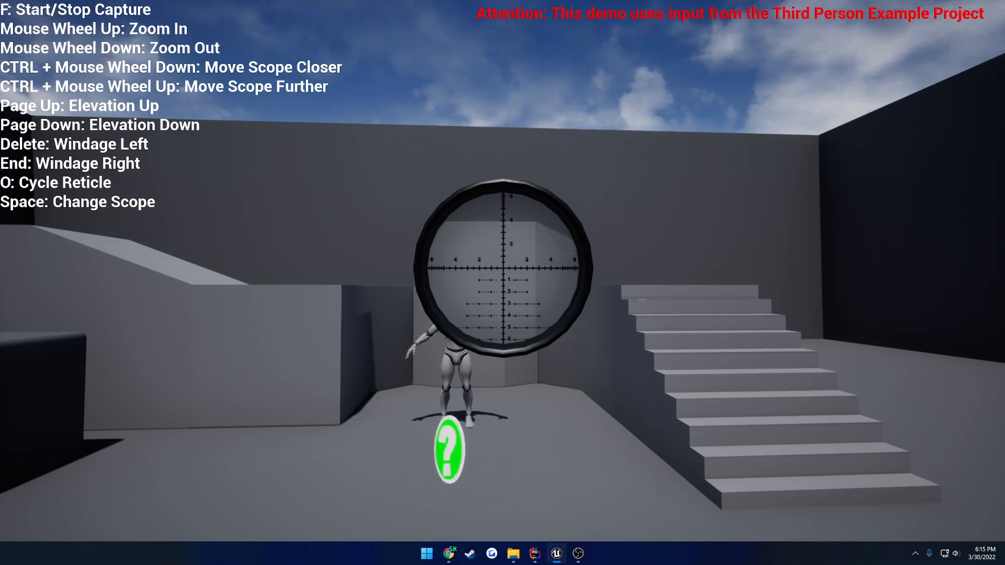
- Eject from the pawn to examine the elevation turret with MRAD adjustment, and end the full-screen play session
key("F8")
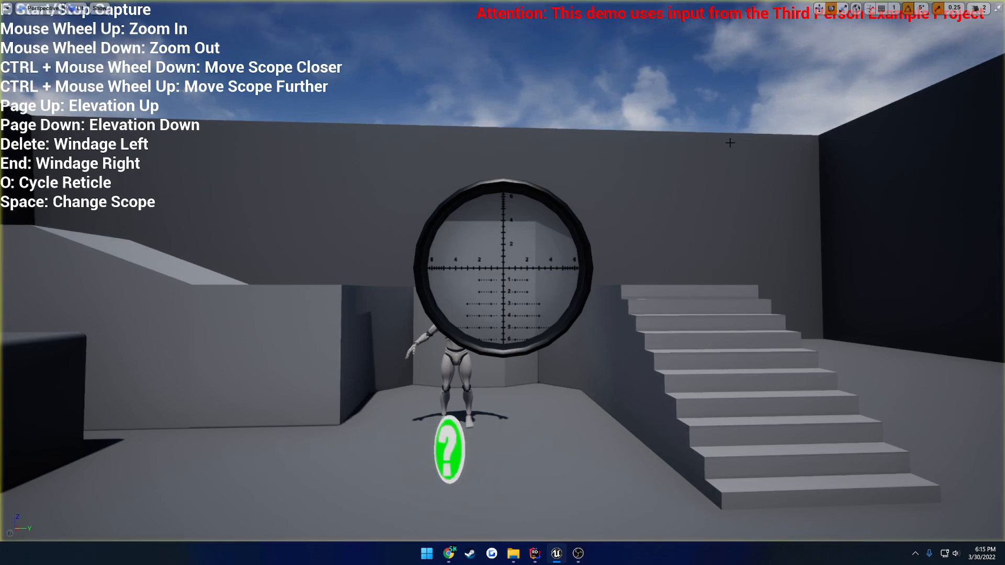
mouse_move(502, 270)
right_mouse_down()
mouse_move(501, 252)
mouse_move(497, 274)
right_mouse_up()
key("w")
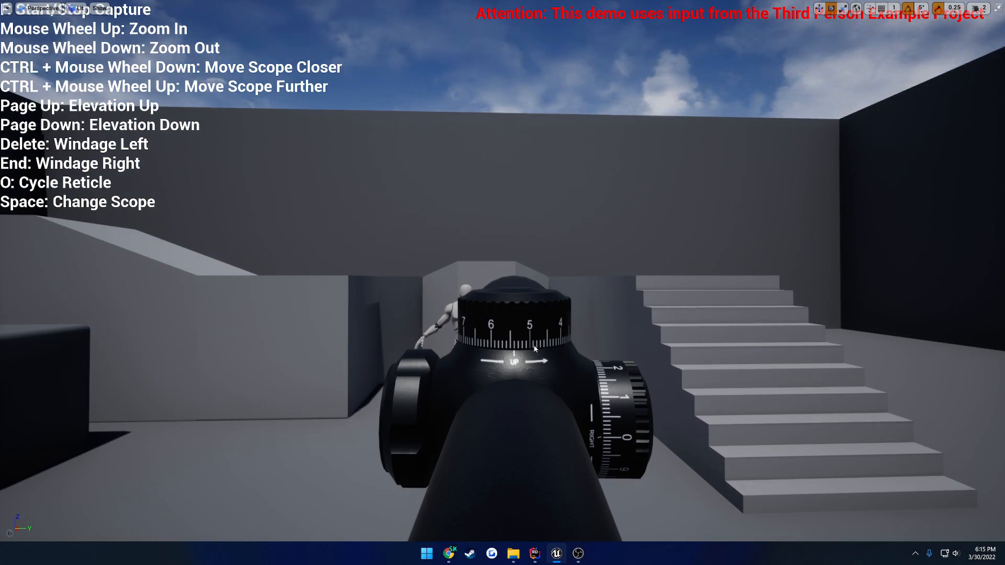
key("Escape")
key("F11")
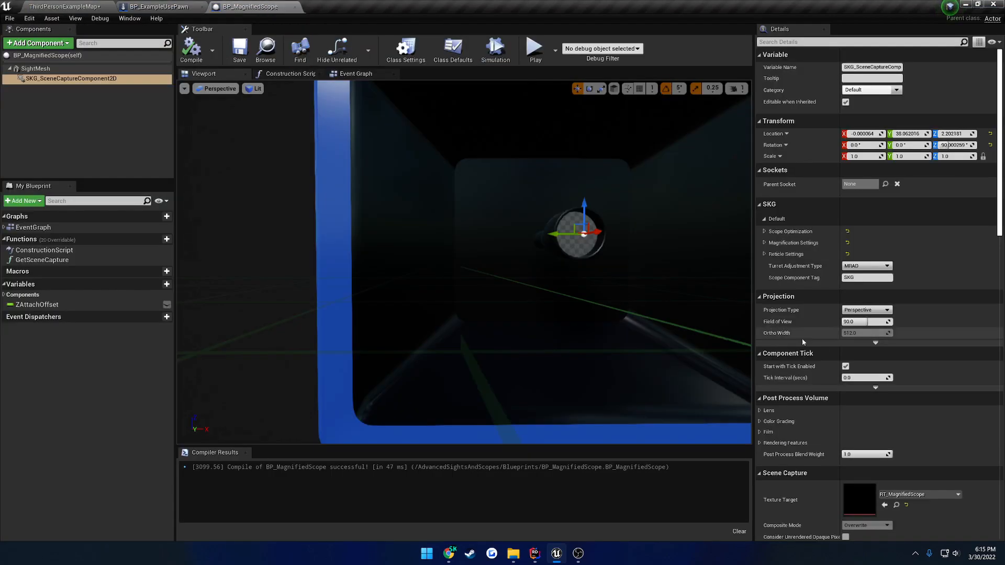
- Set the scene capture component's Turret Adjustment Type to MOA and save BP_MagnifiedScope
left_click(866, 266)
left_click(866, 285)
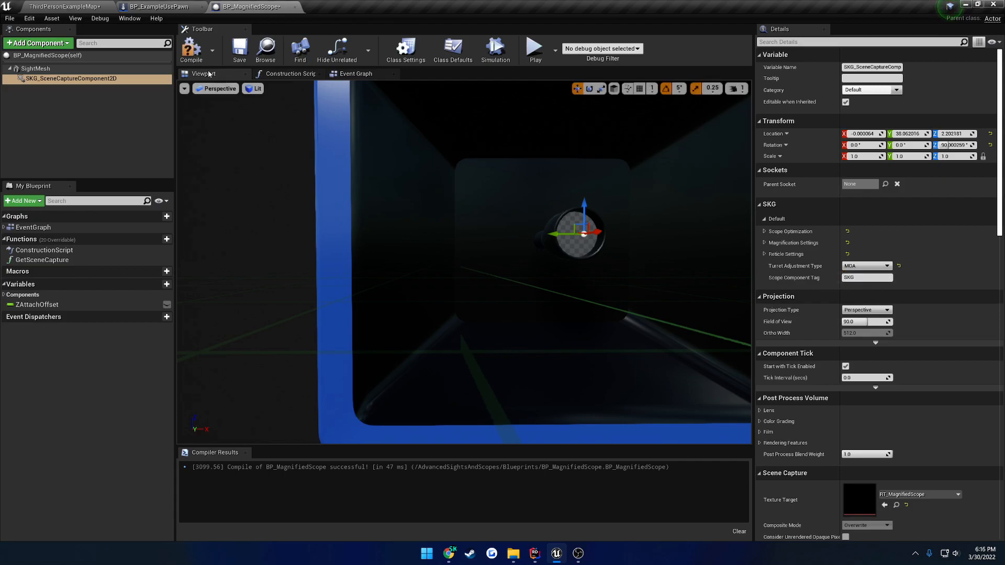
left_click(236, 51)
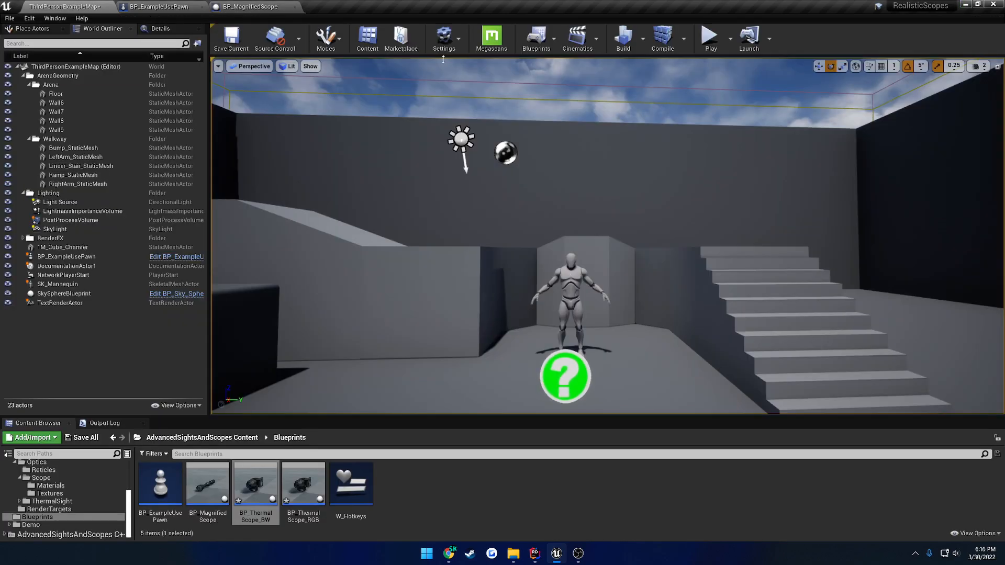
- Play the example level in full screen with MOA adjustment and cycle through the scope's reticles
left_click(708, 36)
key("F11")
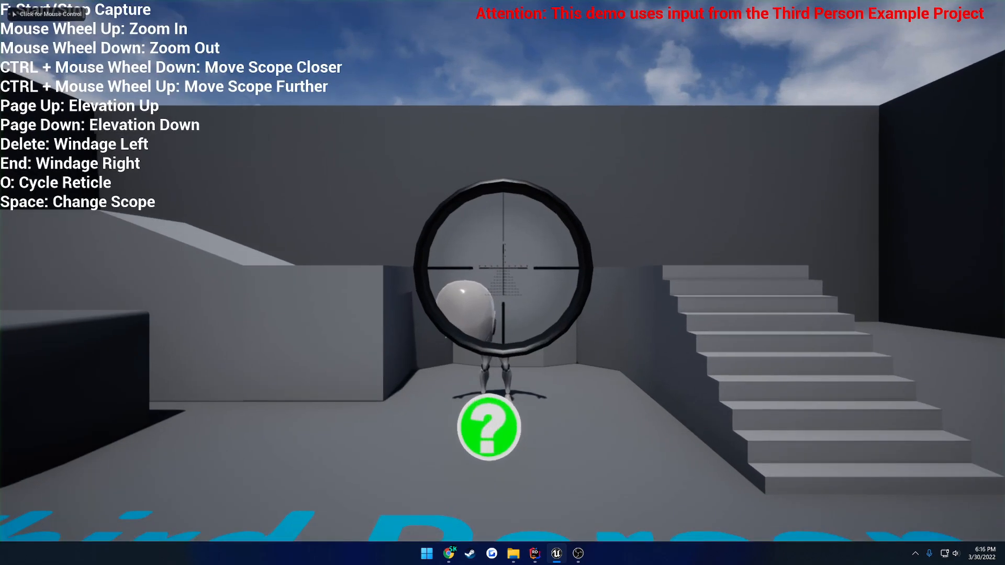
left_click(503, 283)
key("o")
key("o")
key("o")
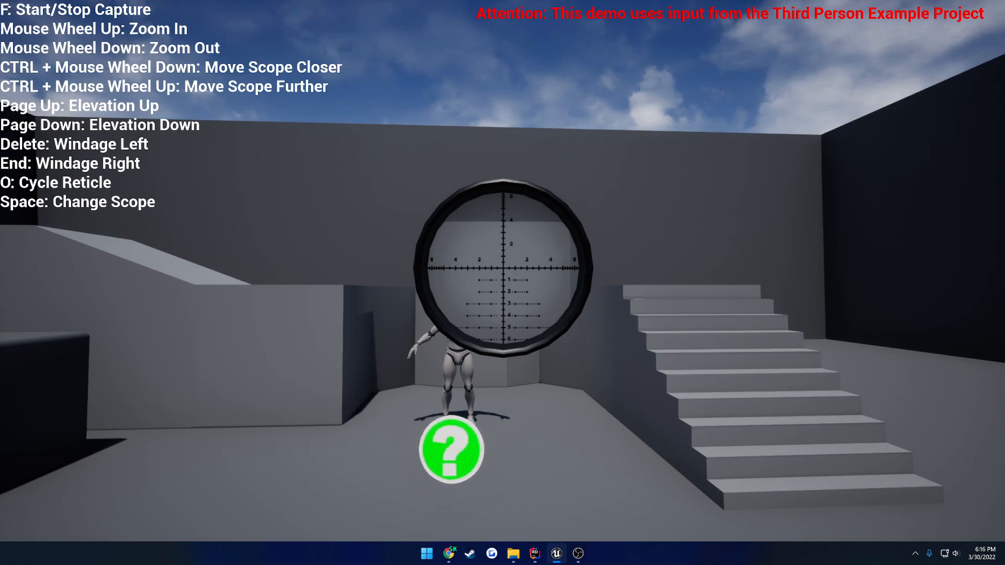
- Eject from the pawn and move in to examine the elevation turret's marking with MOA adjustment
key("F8")
key("w")
mouse_move(714, 236)
right_mouse_down()
mouse_move(709, 183)
mouse_move(754, 191)
mouse_move(695, 236)
mouse_move(719, 239)
right_mouse_up()
key("w")
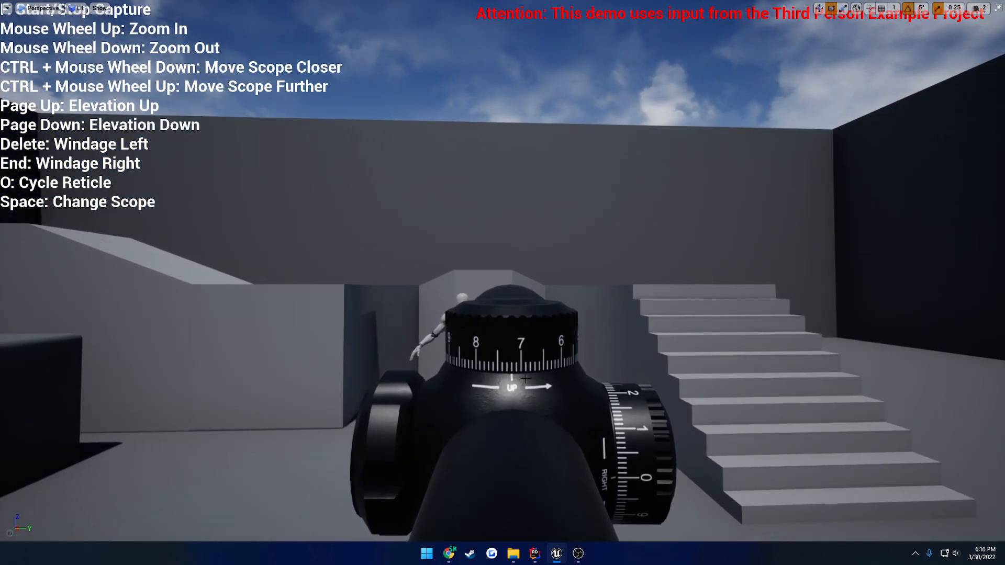
- End the play session, reset the scene capture component's Turret Adjustment Type to MRAD, and compile BP_MagnifiedScope
key("Escape")
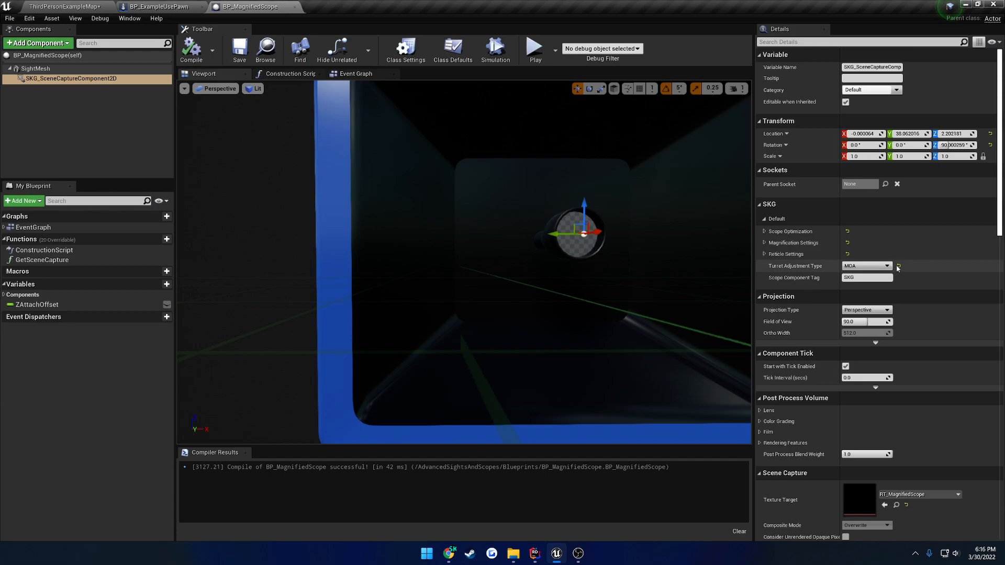
left_click(897, 266)
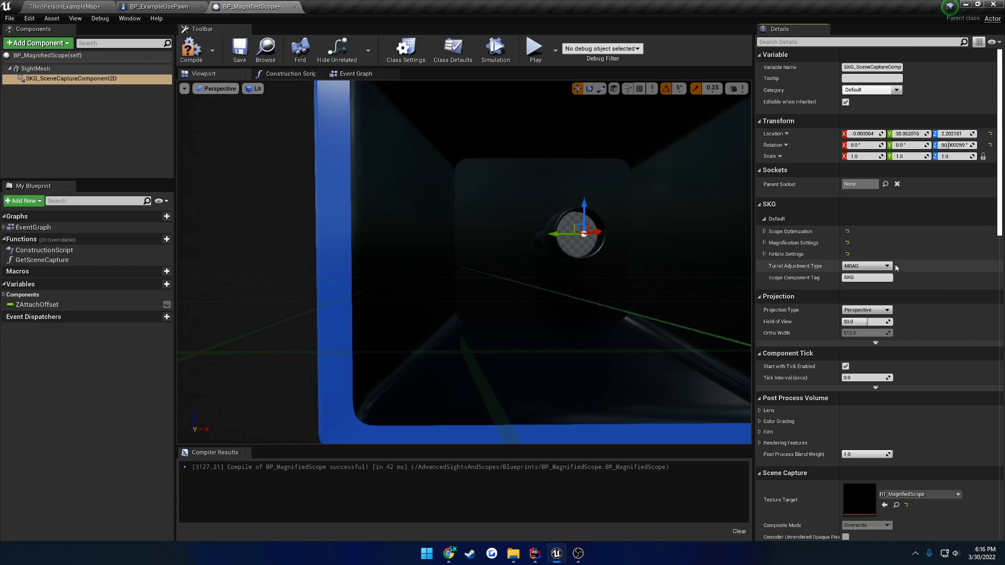
left_click(191, 48)
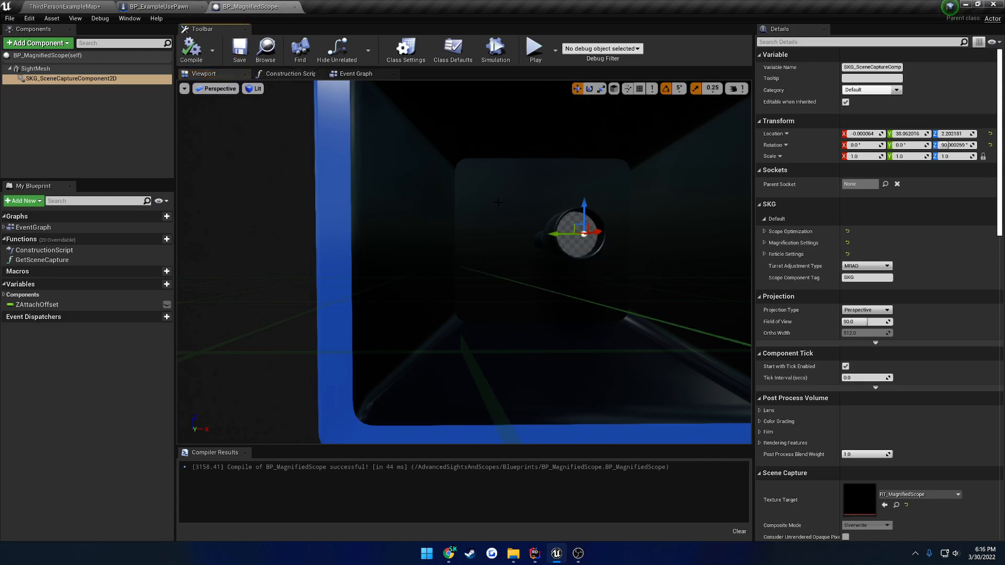
right_click_drag(419, 225, 542, 221)
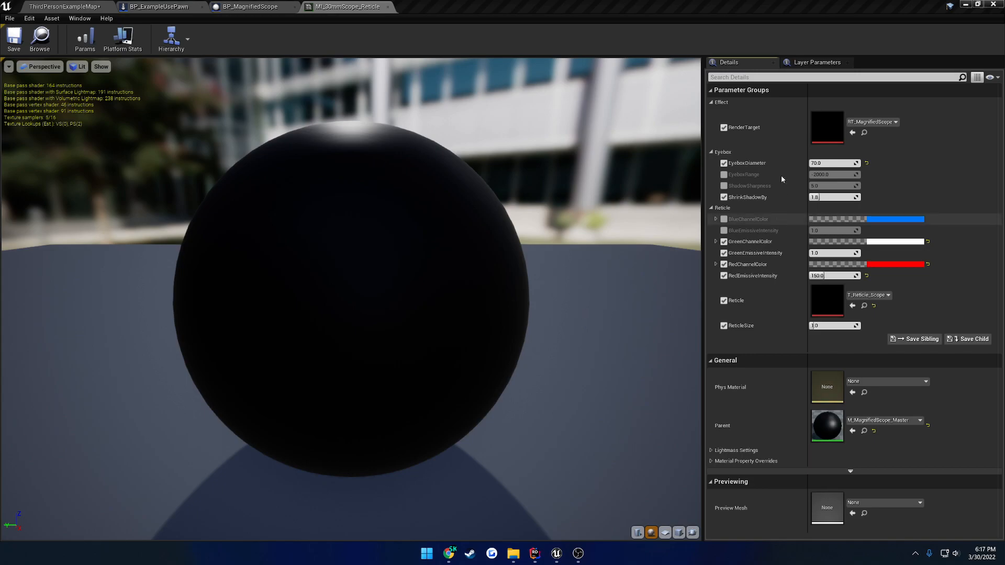
- Locate and open the T_Reticle_Scope texture used by MI_30mmScope_Reticle, examine its markings, and close it
left_click(773, 152)
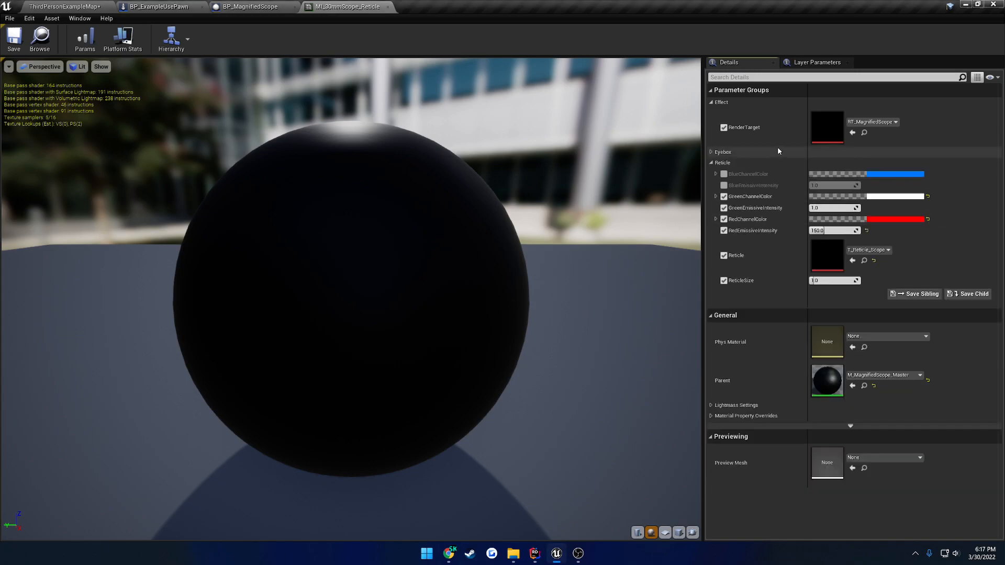
left_click(738, 152)
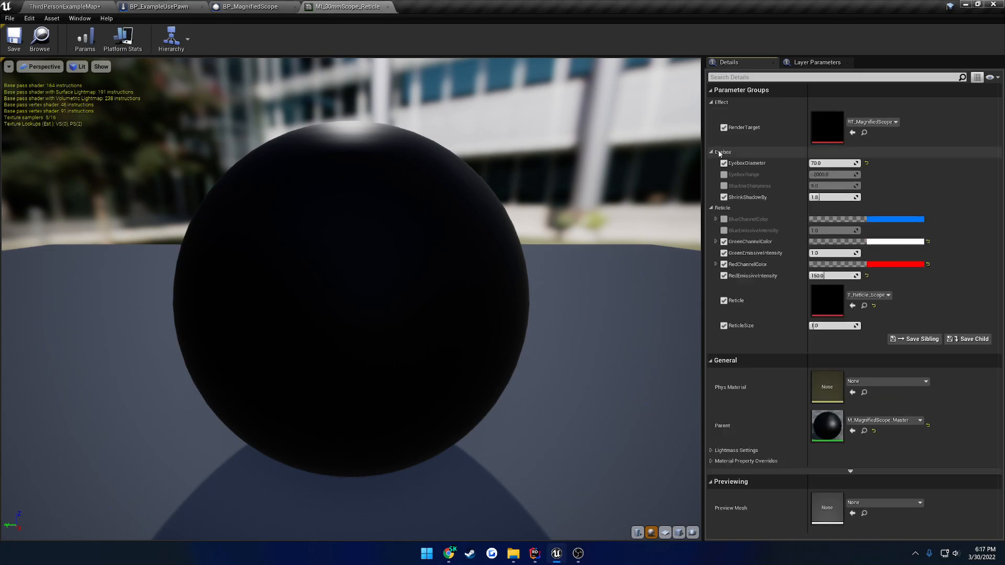
left_click(864, 306)
double_click(199, 473)
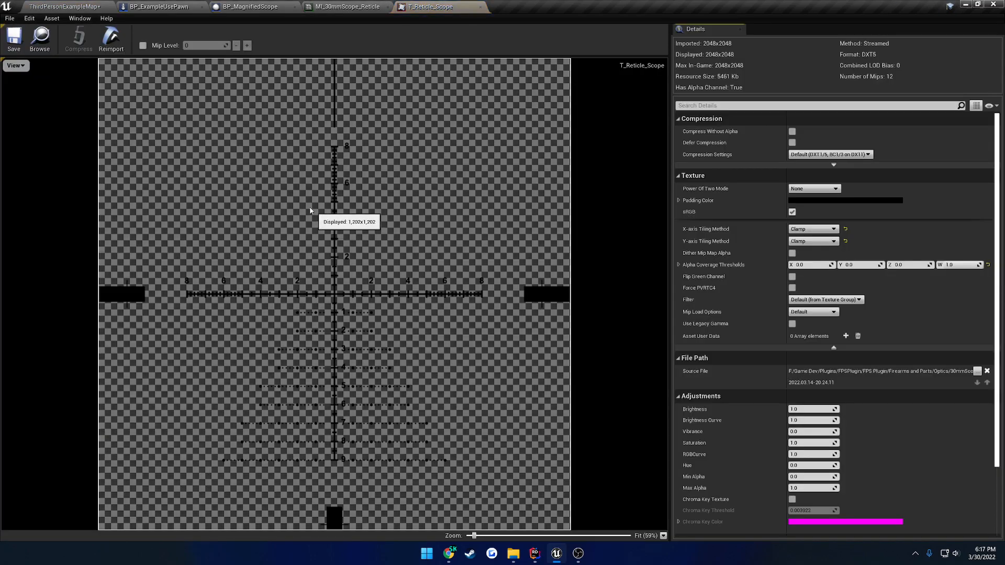
left_click(479, 7)
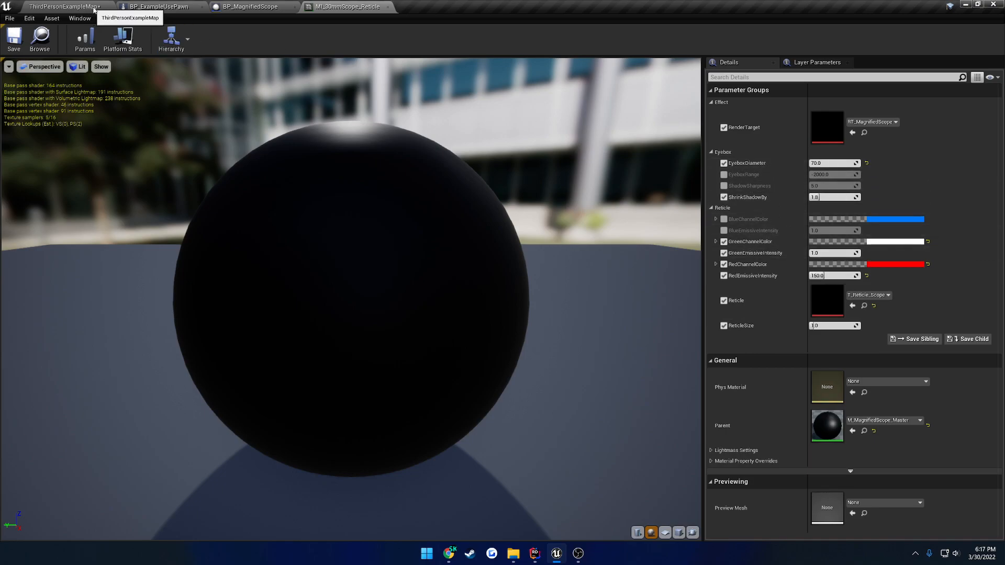
- Undock the MI_30mmScope_Reticle editor into a floating window and play the example level
left_click_drag(340, 6, 327, 137)
left_click_drag(485, 198, 327, 175)
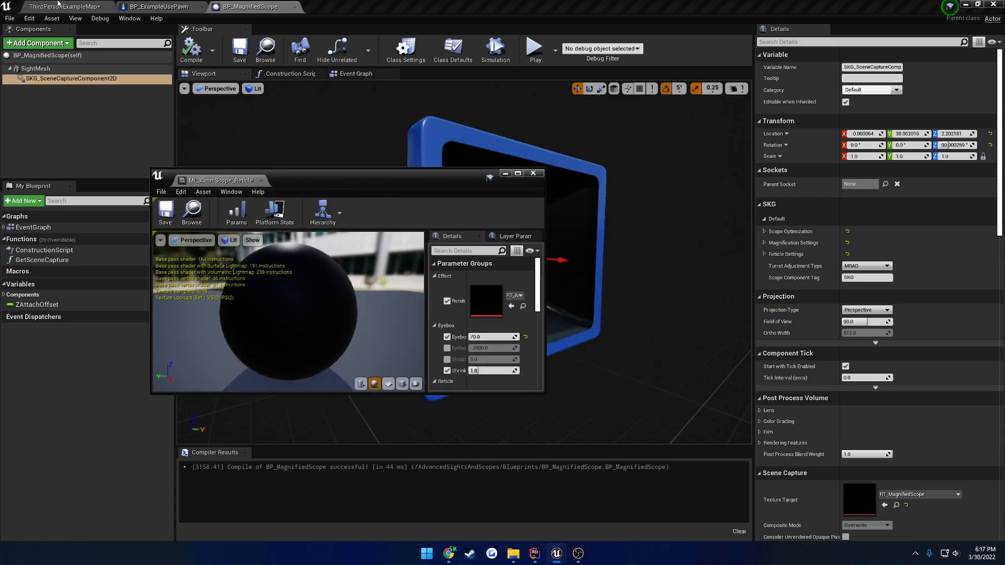
left_click(64, 7)
left_click(711, 39)
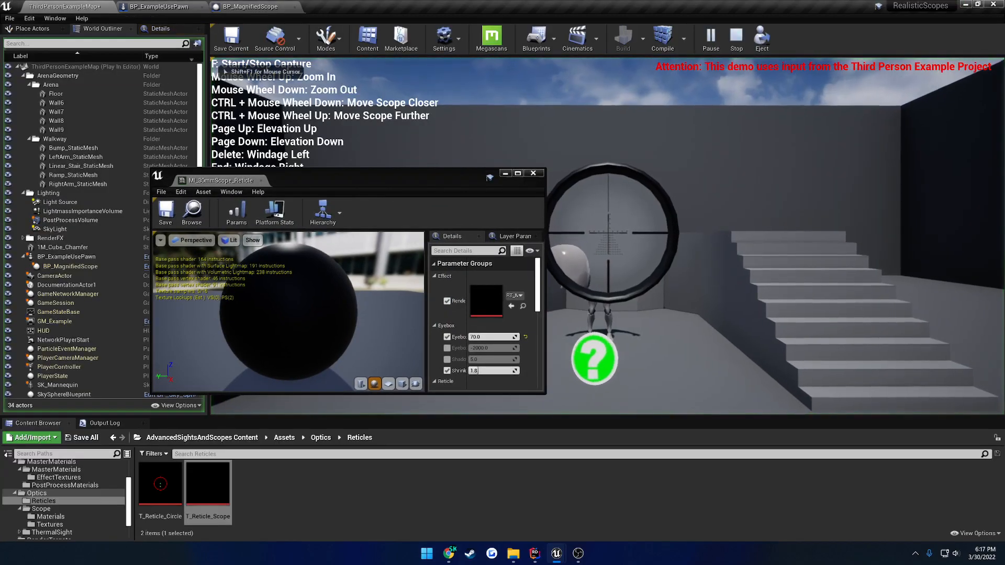
- Try the scope's distance and magnification in the running level, and make the play view full screen
scroll(608, 233, "up", 1, "ctrl")
scroll(608, 233, "up", 4)
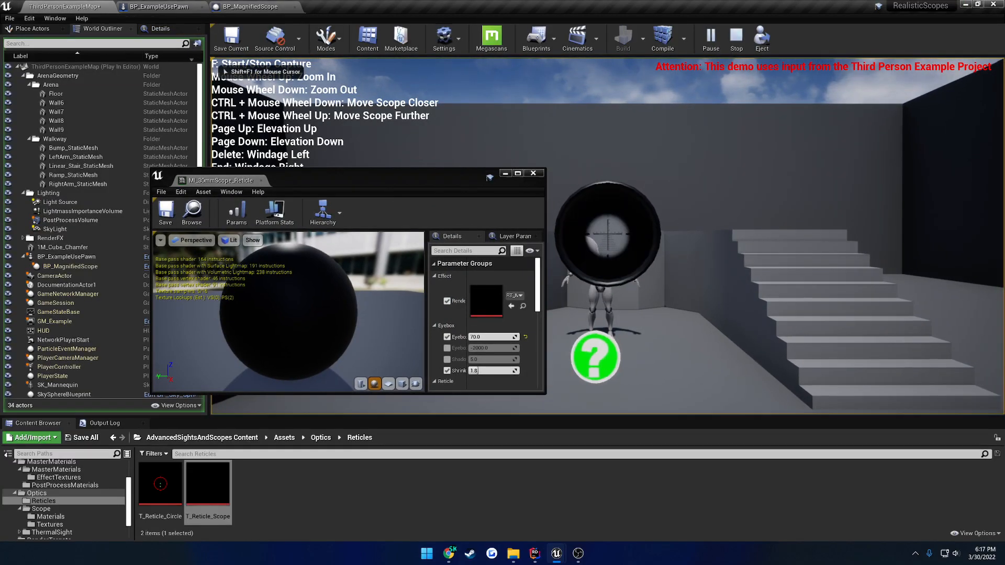
scroll(608, 234, "down", 4)
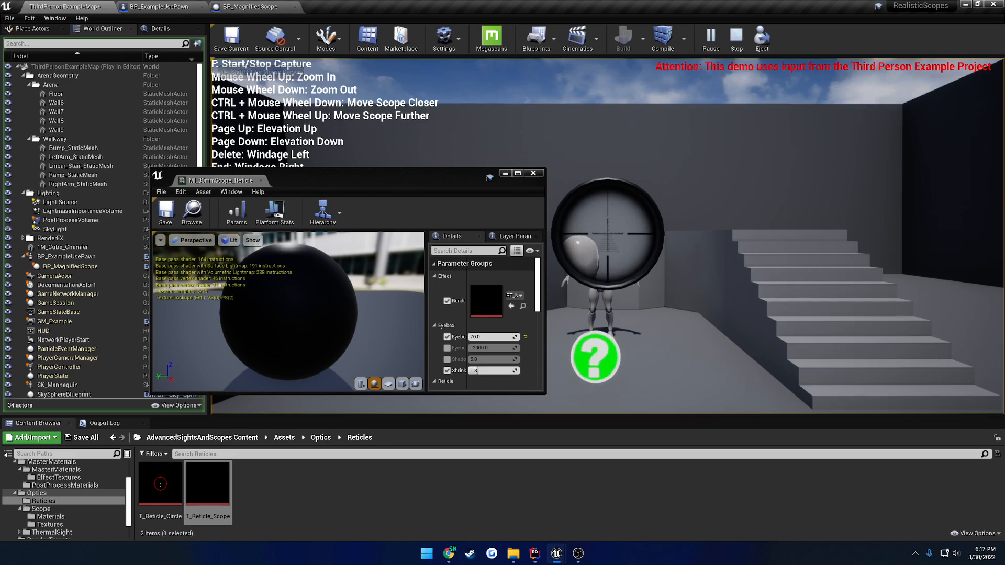
scroll(607, 233, "down", 1, "ctrl")
key("F11")
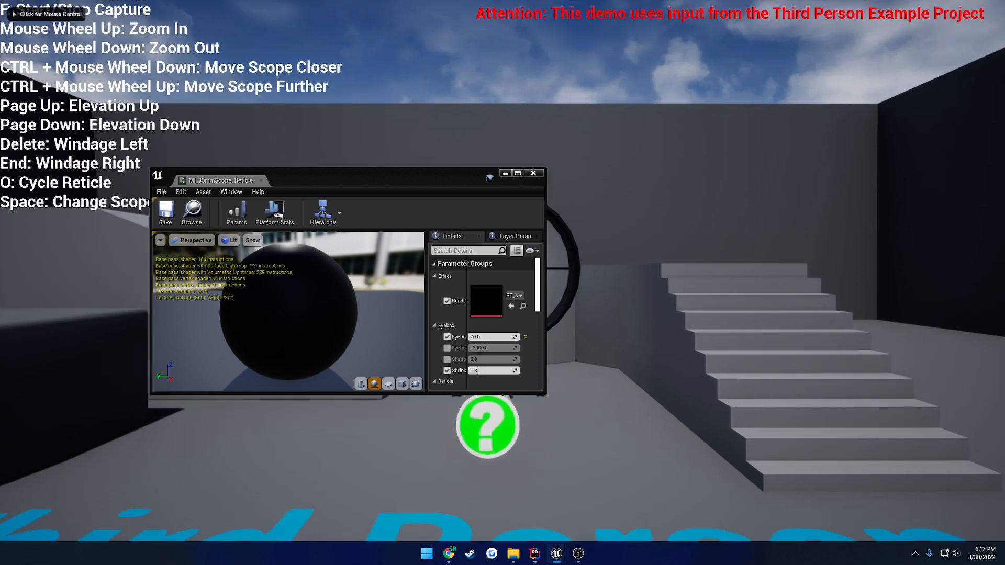
- Place the floating material instance window beside the scope, widen its parameter details, and make the window taller
left_click_drag(419, 174, 330, 232)
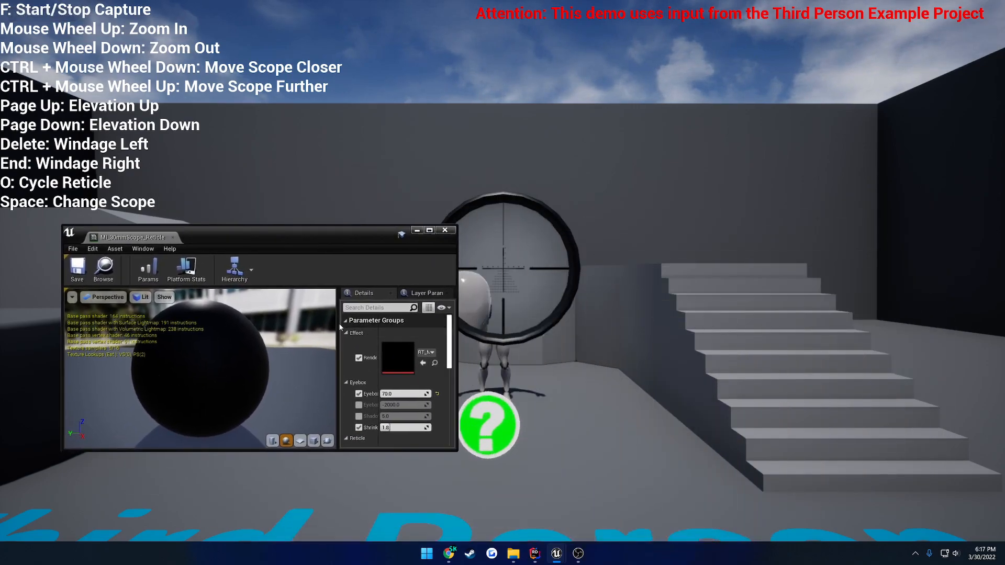
left_click_drag(338, 335, 226, 335)
left_click_drag(298, 235, 246, 138)
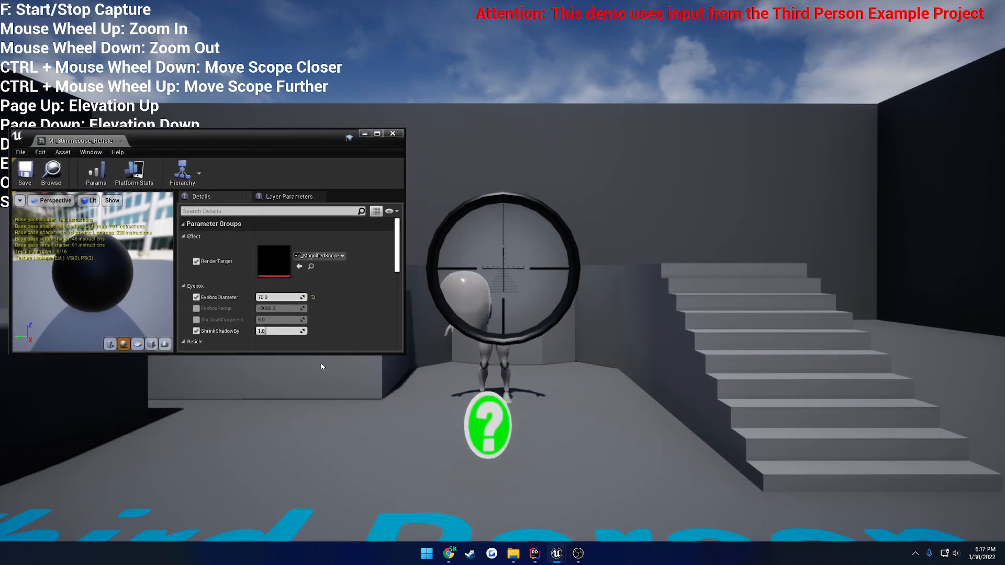
left_click_drag(319, 354, 318, 434)
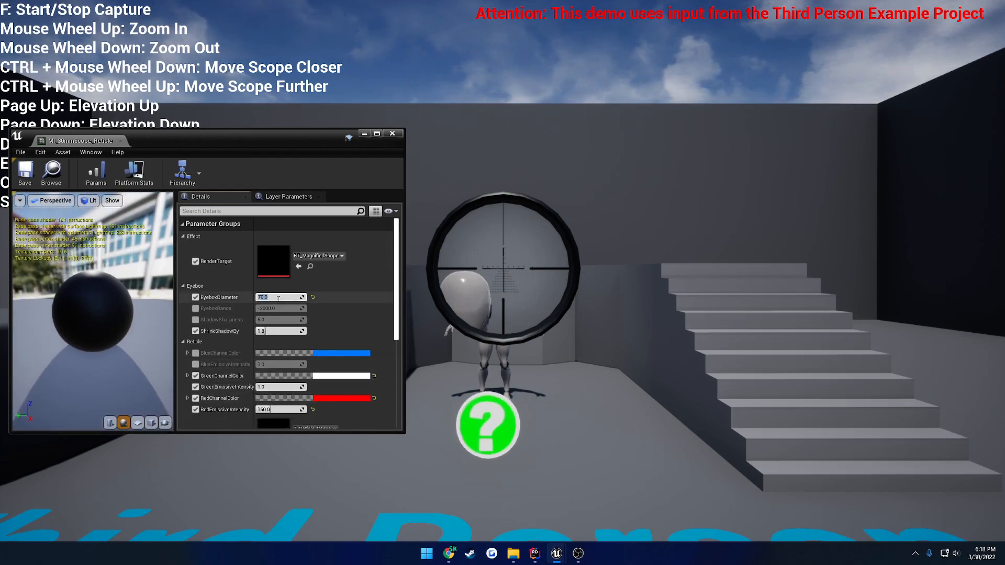
- Set EyeboxDiameter to 40 and move the scope closer and further in the level to test the eyebox shadow
type("40")
key("Return")
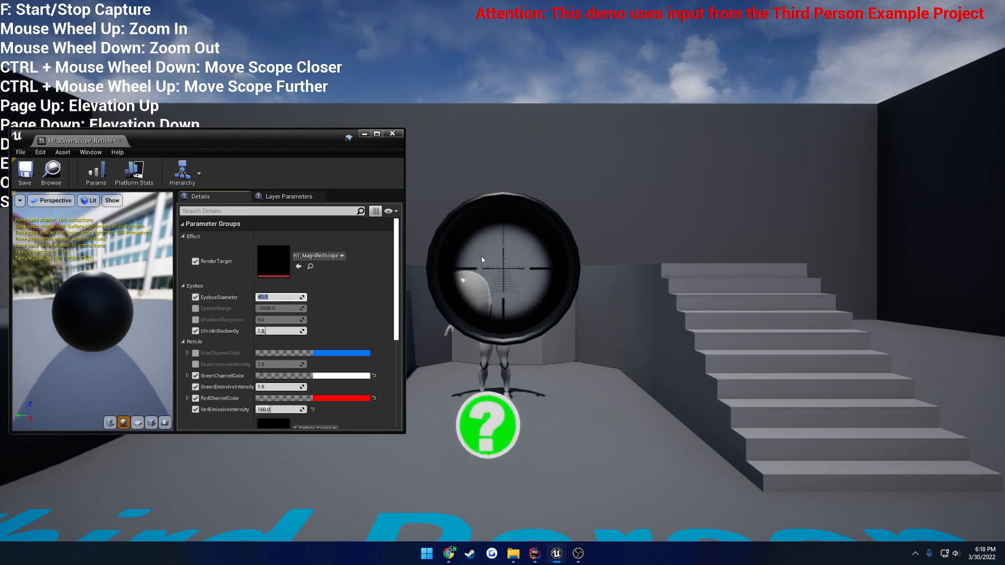
left_click(542, 257)
scroll(542, 257, "down", 4, "ctrl")
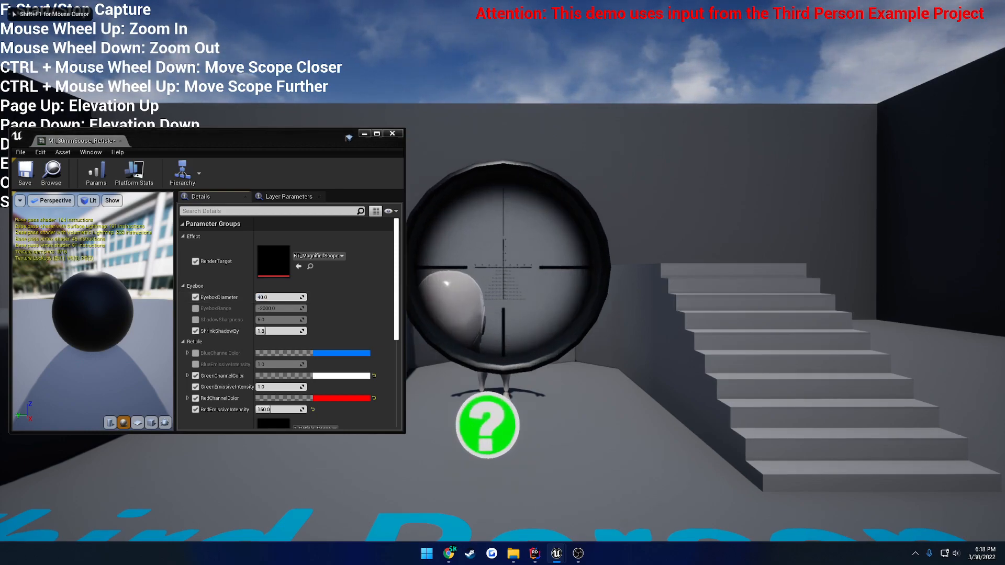
scroll(542, 256, "up", 3, "ctrl")
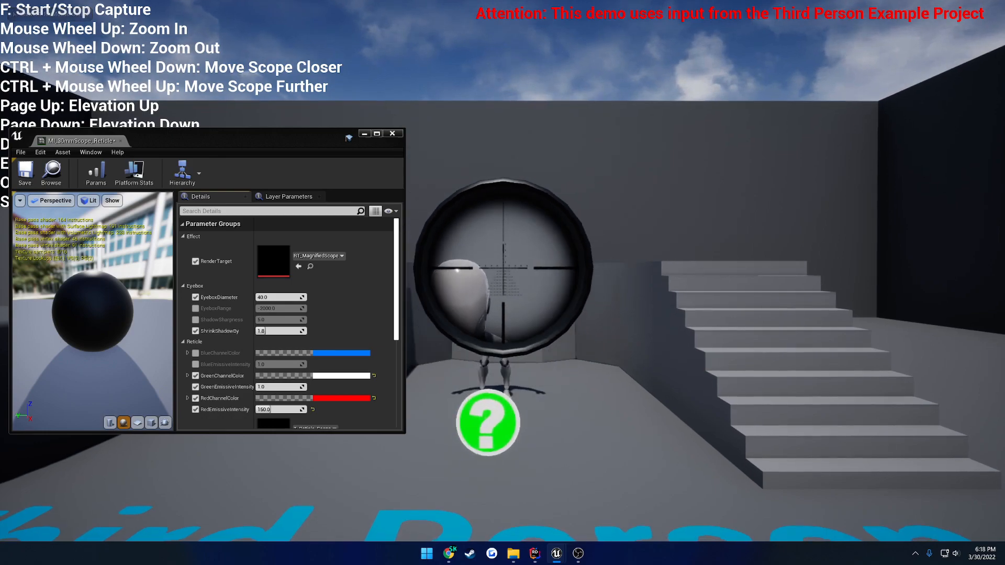
scroll(503, 268, "down", 3, "ctrl")
scroll(503, 268, "up", 4, "ctrl")
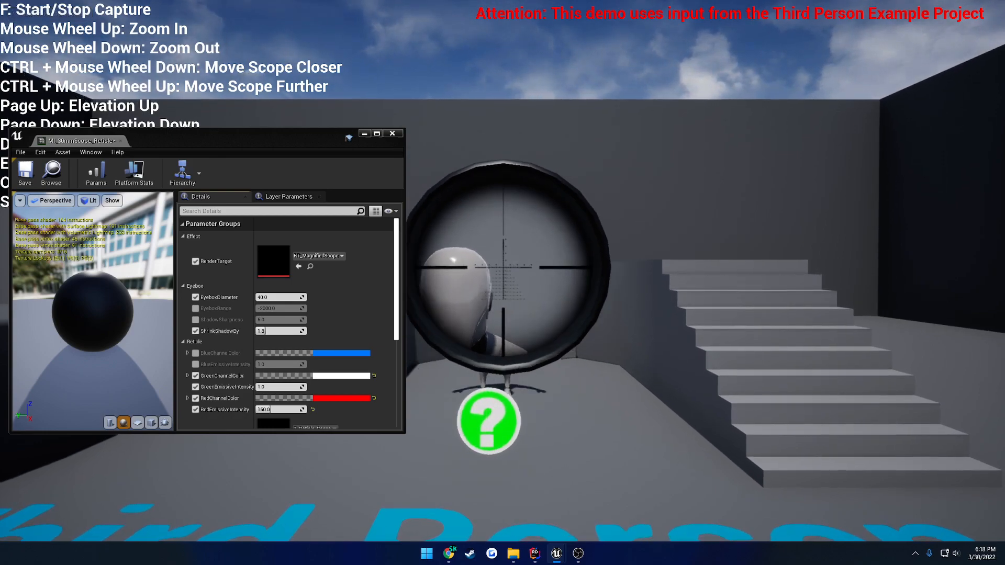
scroll(503, 267, "up", 2, "ctrl")
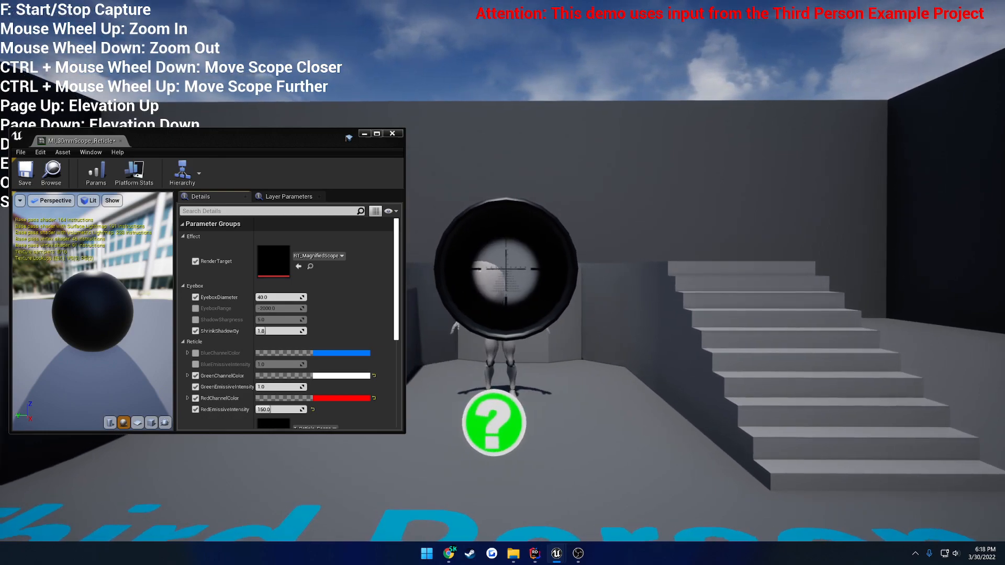
- Set the reticle material instance's EyeboxDiameter to 60
key("shift+F1")
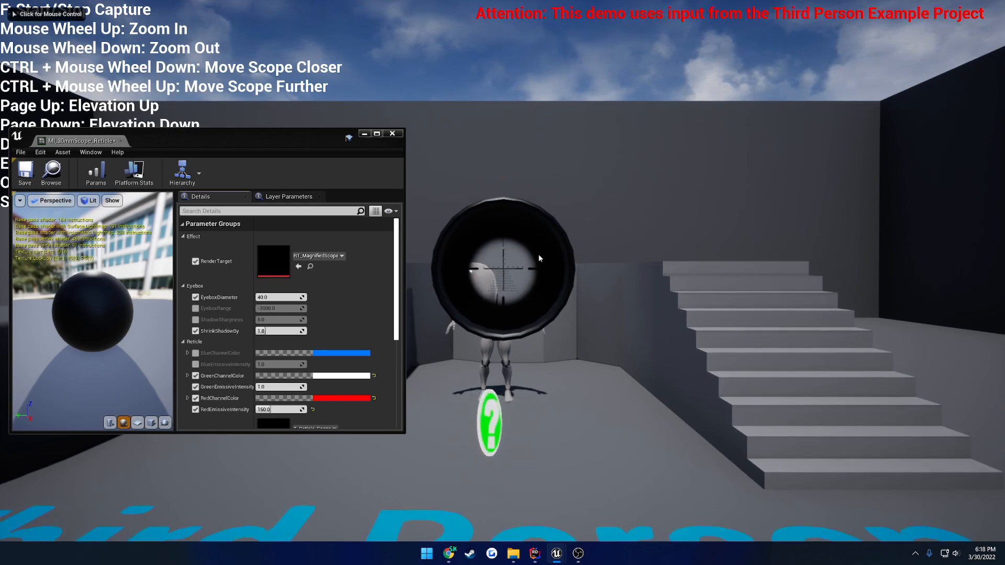
left_click(280, 298)
type("6")
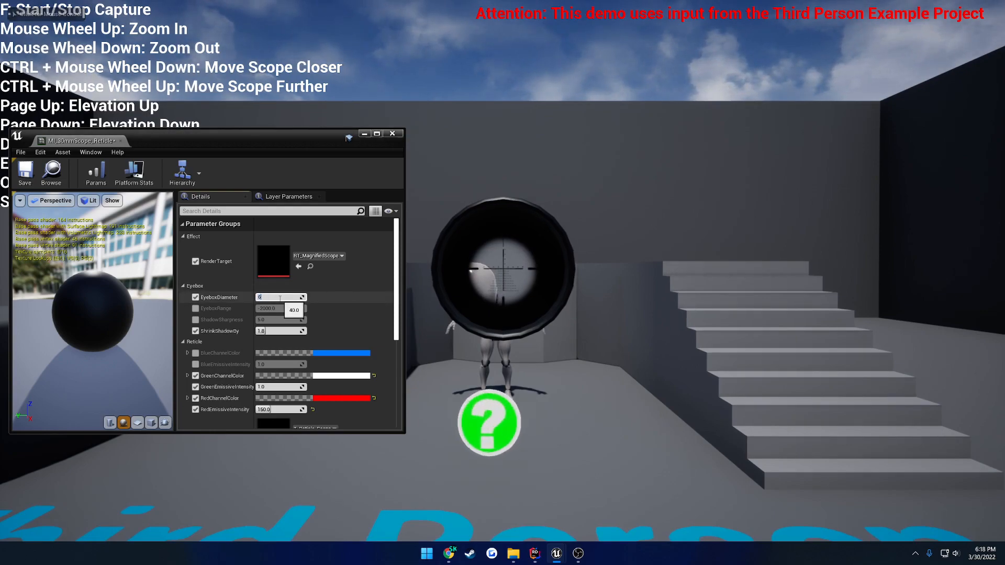
type("0")
key("Return")
- Move the scope closer and further in the running level to examine how the eyebox shadow reacts to the new diameter
left_click(487, 298)
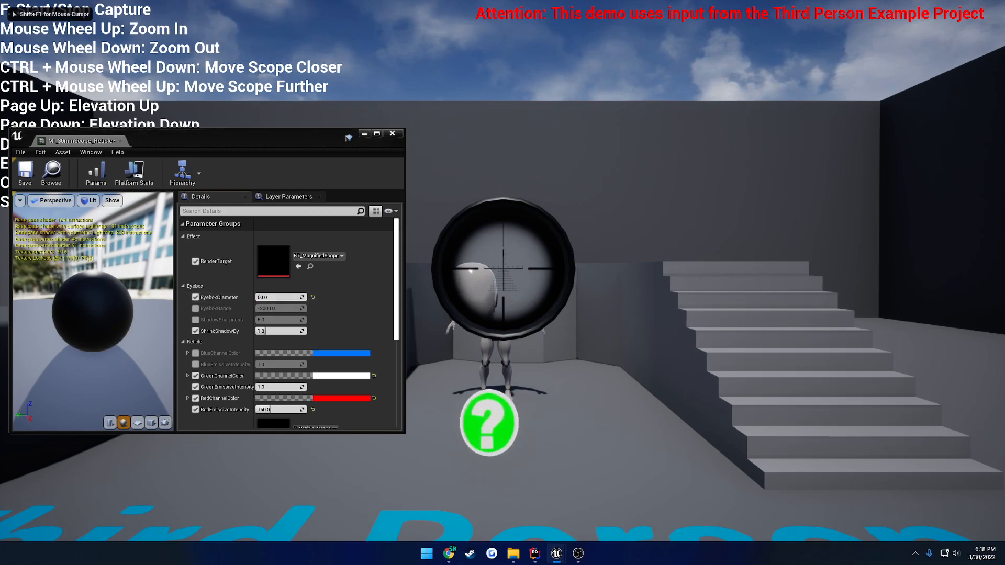
scroll(502, 282, "down", 8, "ctrl")
scroll(502, 283, "up", 7, "ctrl")
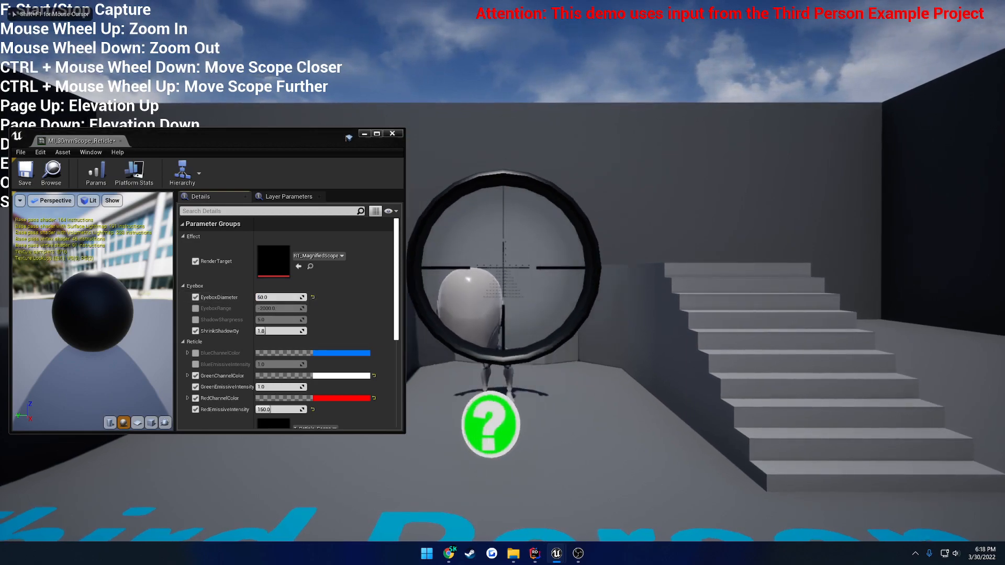
scroll(502, 283, "down", 3, "ctrl")
scroll(503, 282, "up", 4, "ctrl")
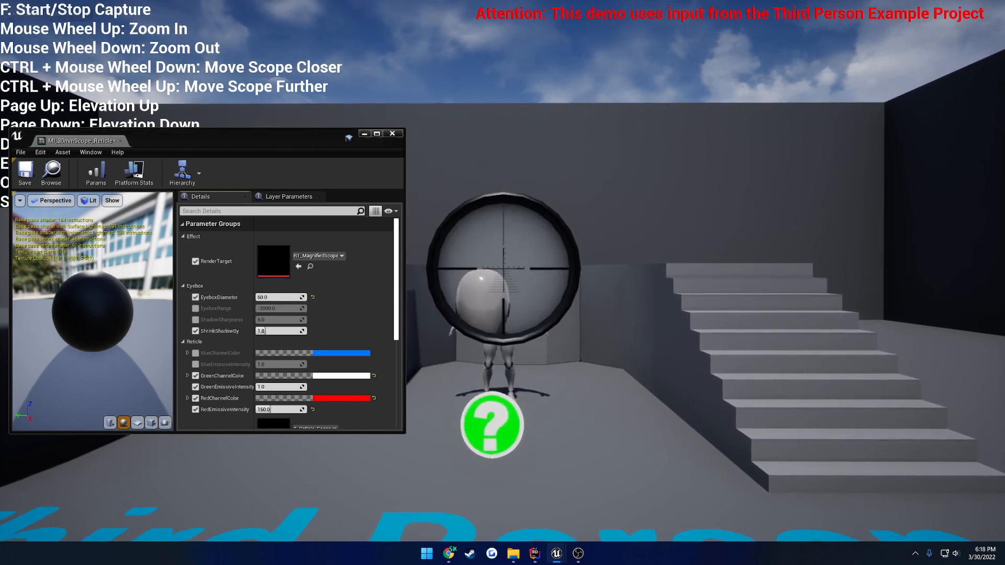
scroll(503, 282, "down", 6, "ctrl")
scroll(502, 283, "down", 3, "ctrl")
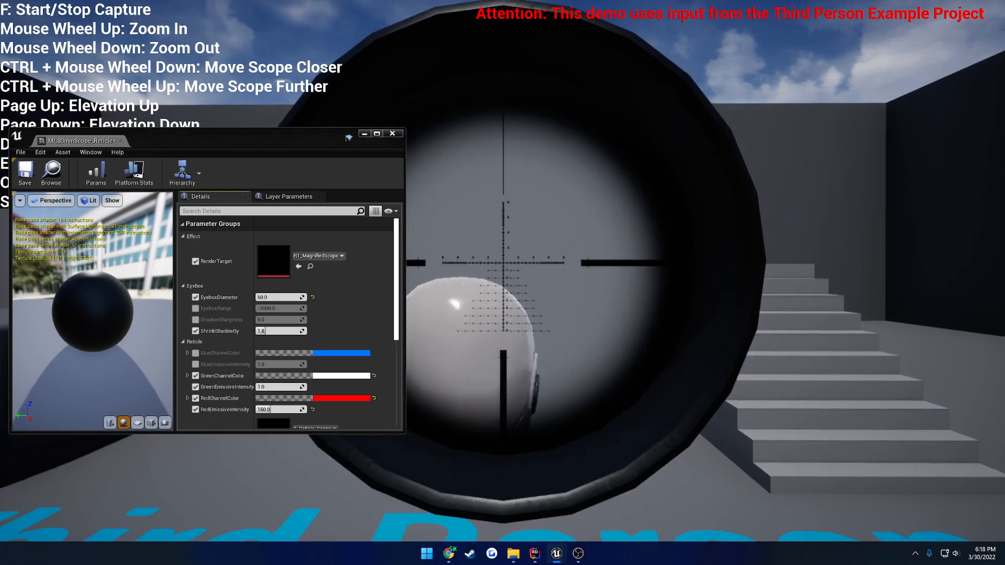
scroll(502, 283, "up", 6, "ctrl")
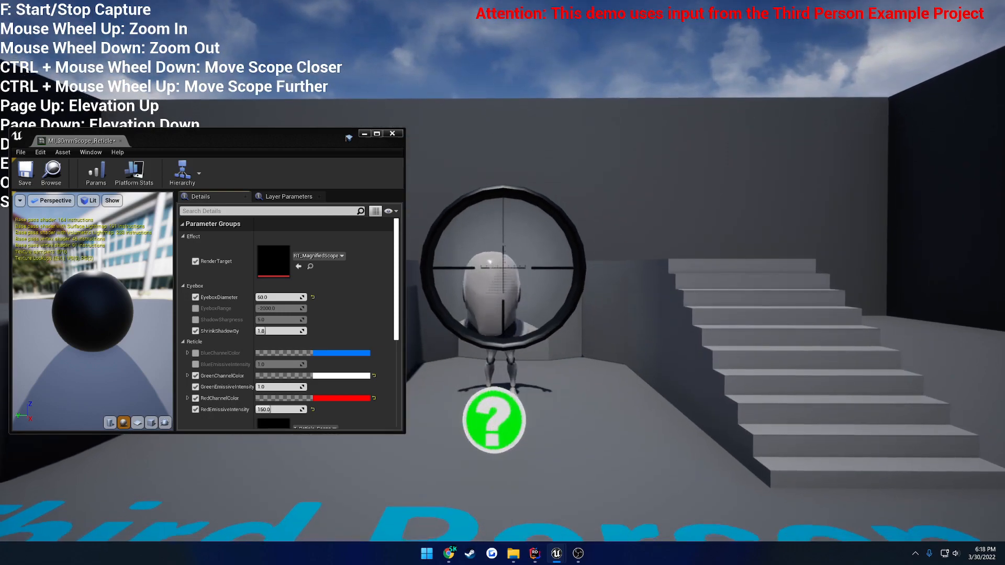
key("shift+F1")
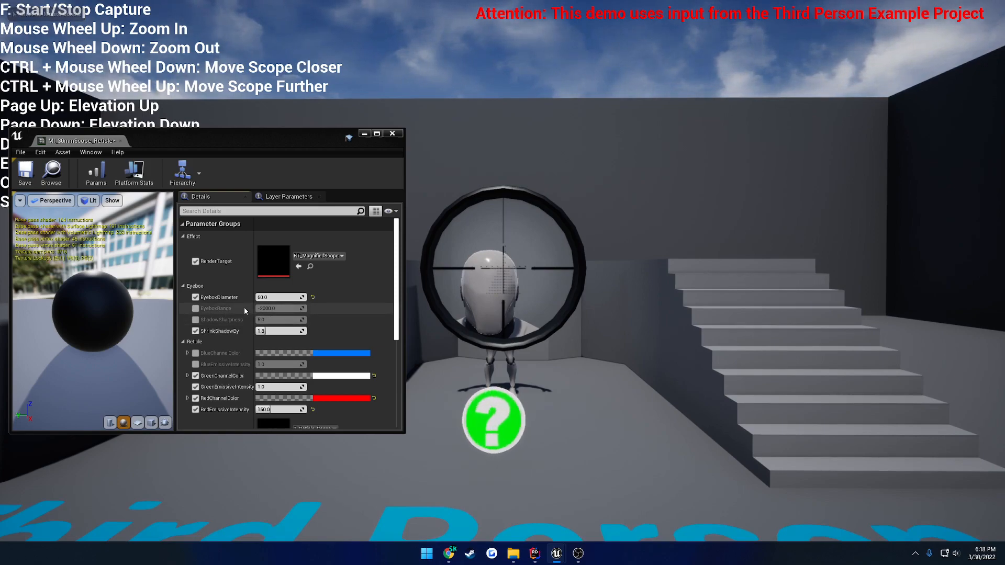
left_click(577, 286)
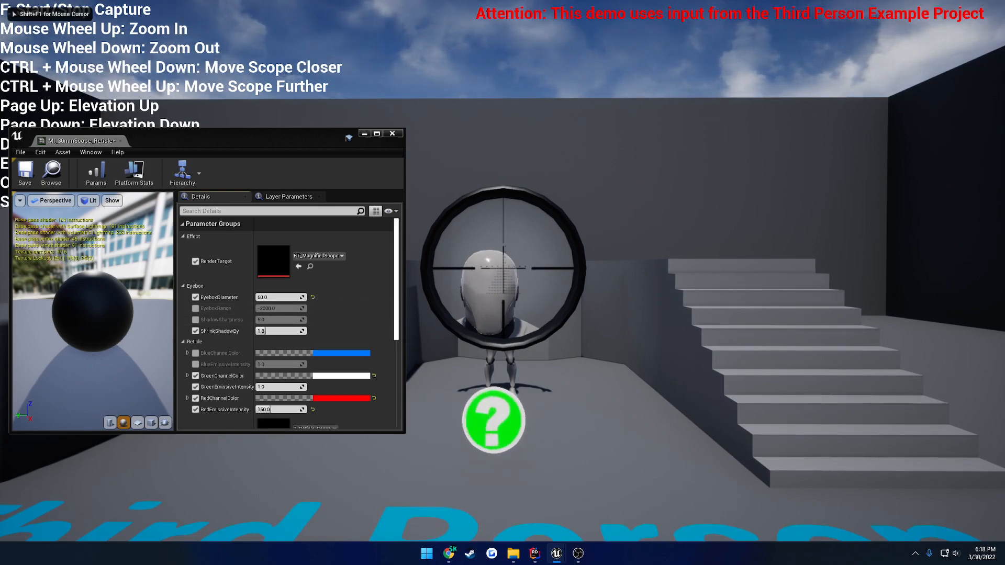
scroll(502, 270, "up", 3, "ctrl")
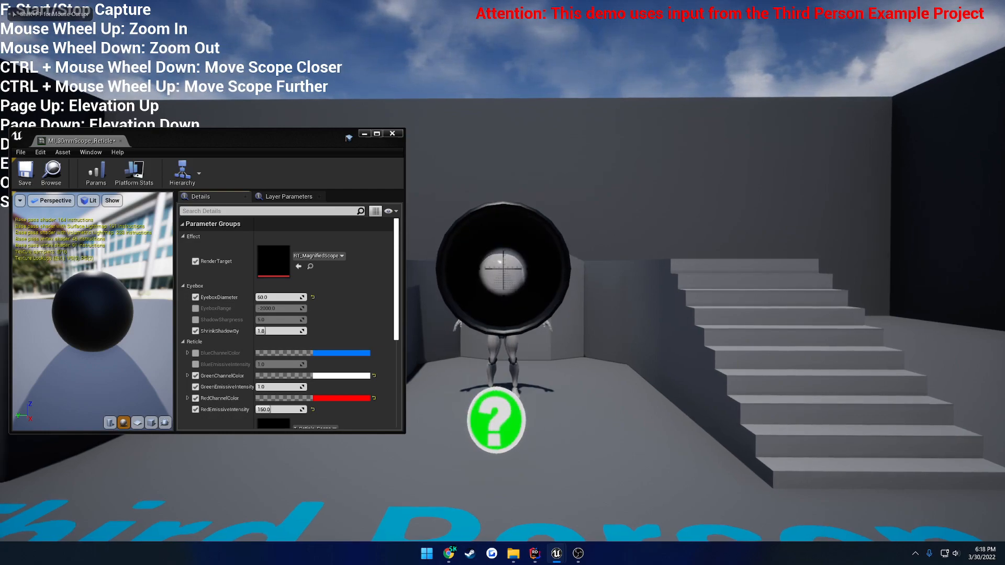
key("shift+F1")
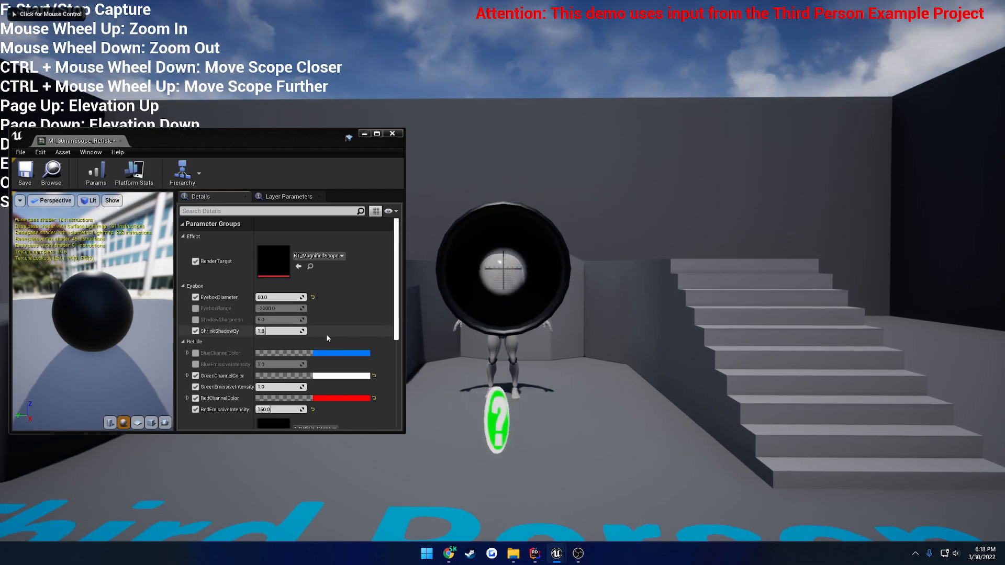
- Enable the EyeboxRange parameter, try about -3609, reset it to its default, and set it to about -240
left_click(196, 309)
mouse_move(283, 308)
left_mouse_down()
mouse_move(262, 308)
mouse_move(283, 308)
left_mouse_up()
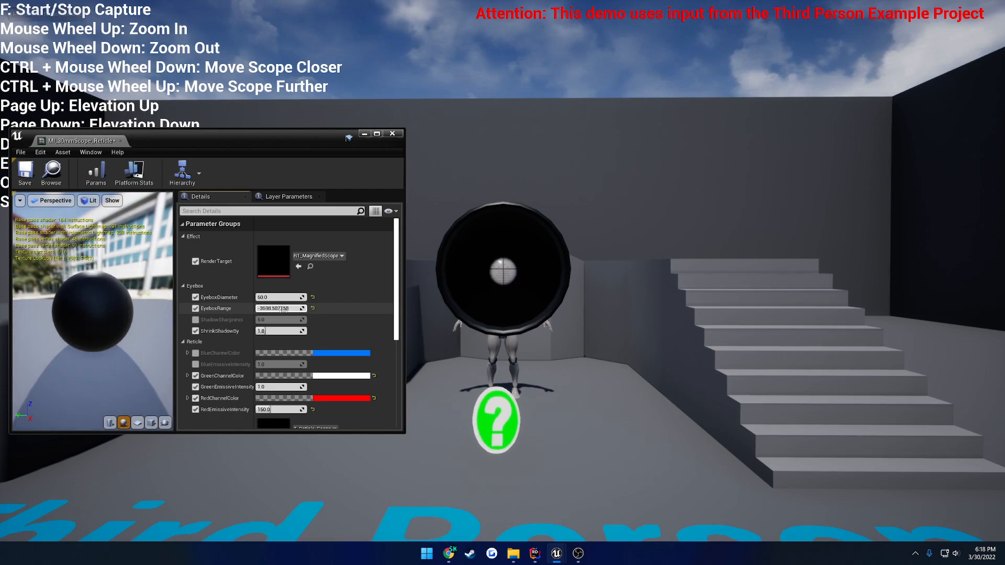
left_click(313, 309)
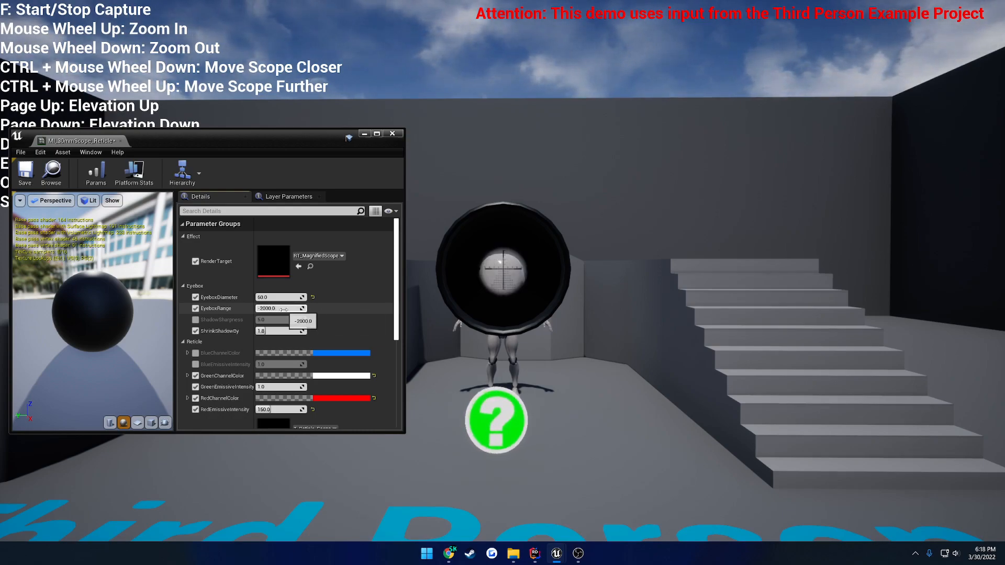
left_click_drag(272, 308, 278, 308)
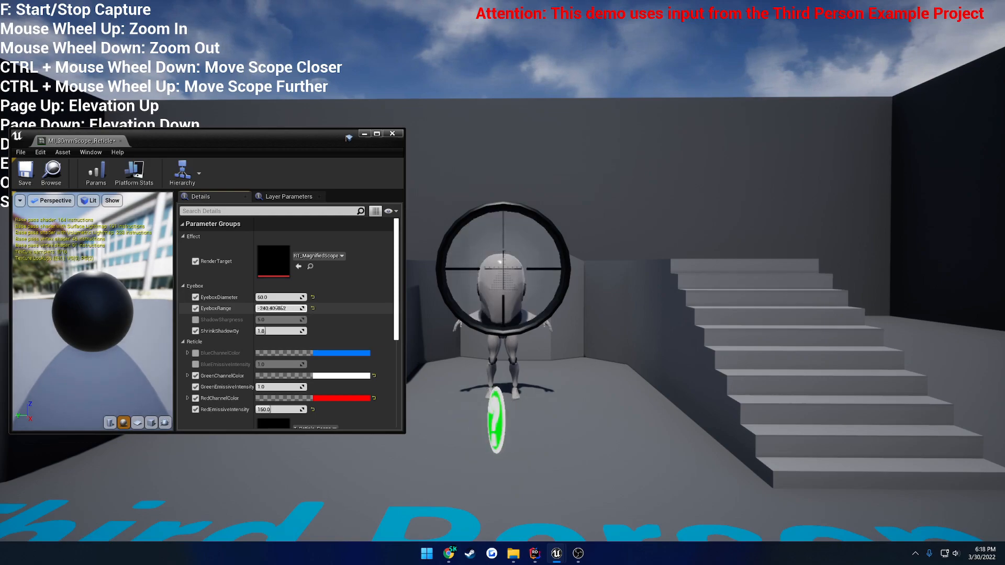
- Reset and disable the EyeboxRange override, and readjust the scope's distance in the running level to check the eyebox shadow
left_click(312, 309)
left_click(197, 309)
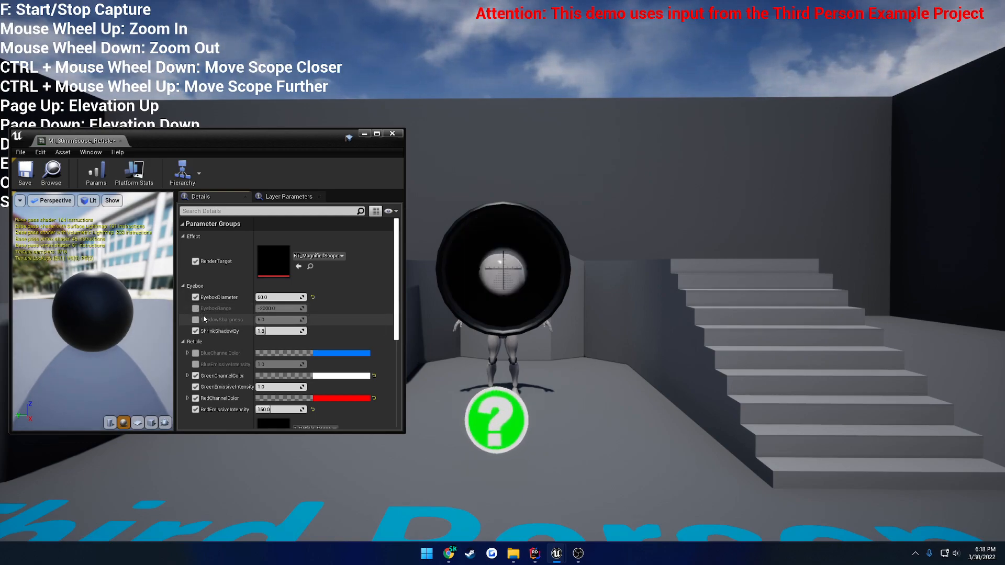
left_click(542, 292)
scroll(542, 292, "down", 8, "ctrl")
scroll(542, 292, "up", 4, "ctrl")
scroll(503, 269, "up", 2, "ctrl")
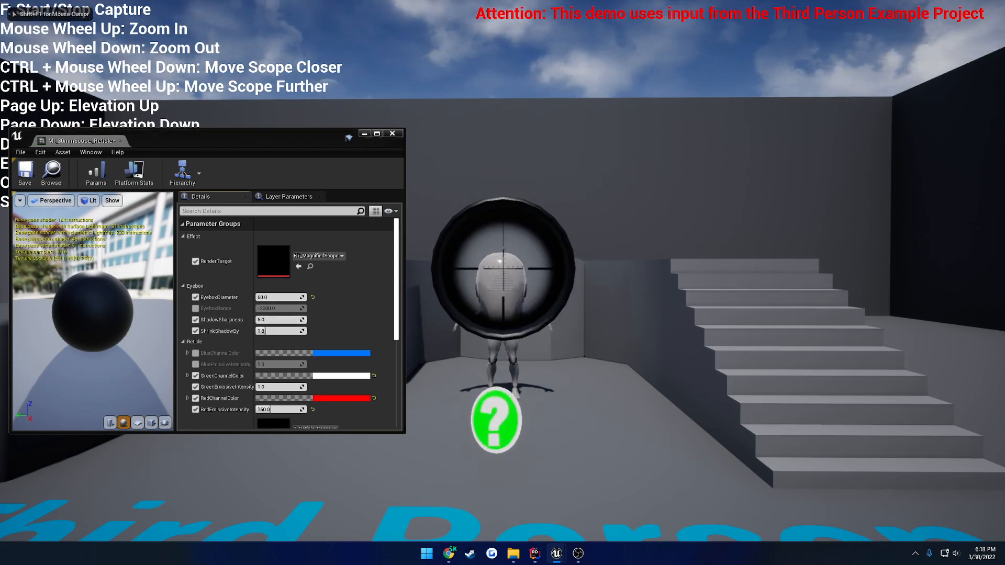
key("shift+F1")
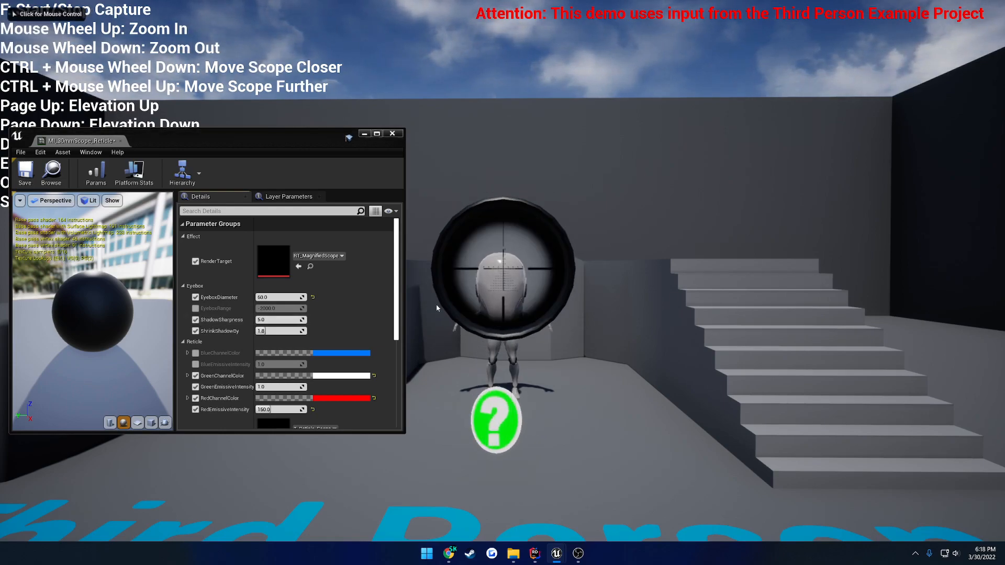
- Try raising ShadowSharpness to about 19 and about 224, and reset it to its default
left_click(275, 321)
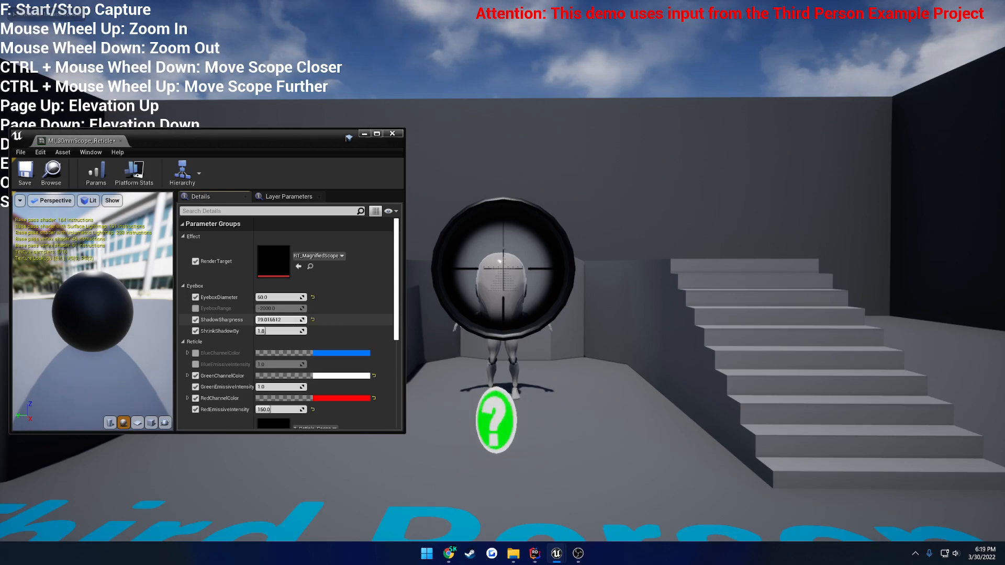
left_click_drag(274, 320, 289, 320)
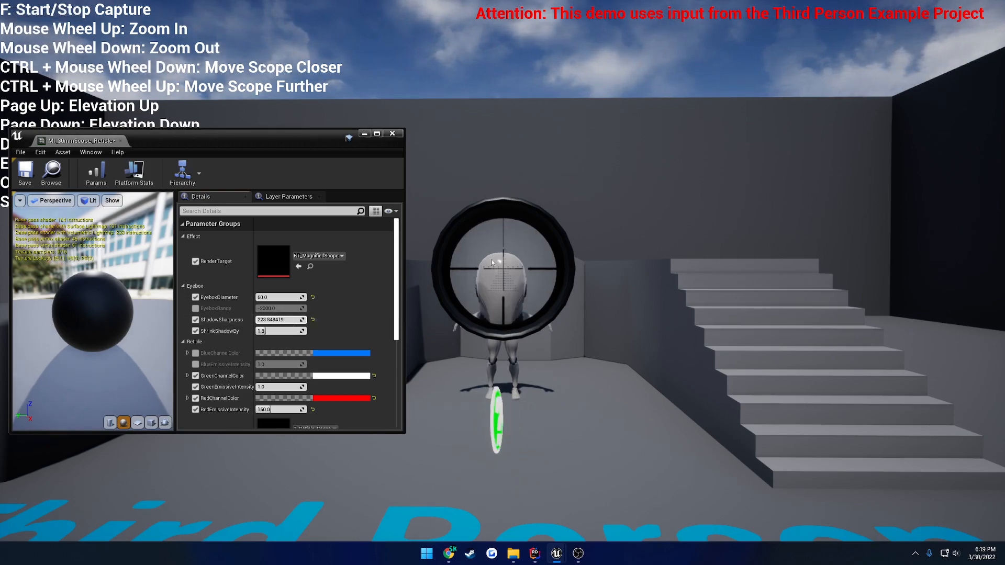
left_click(312, 320)
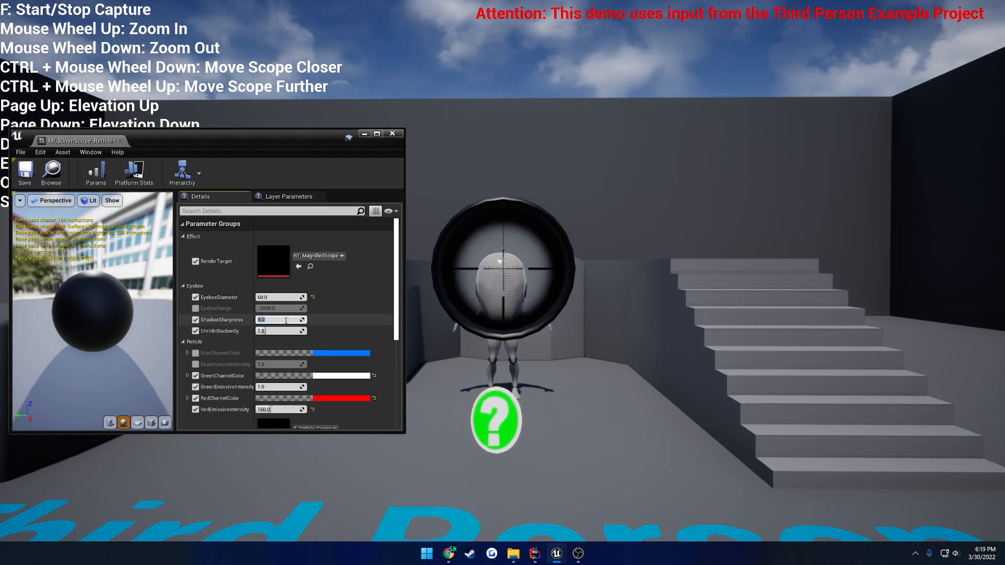
- Try ShadowSharpness at 0 and 1, reset it to its default, and disable its override
type("0")
key("Return")
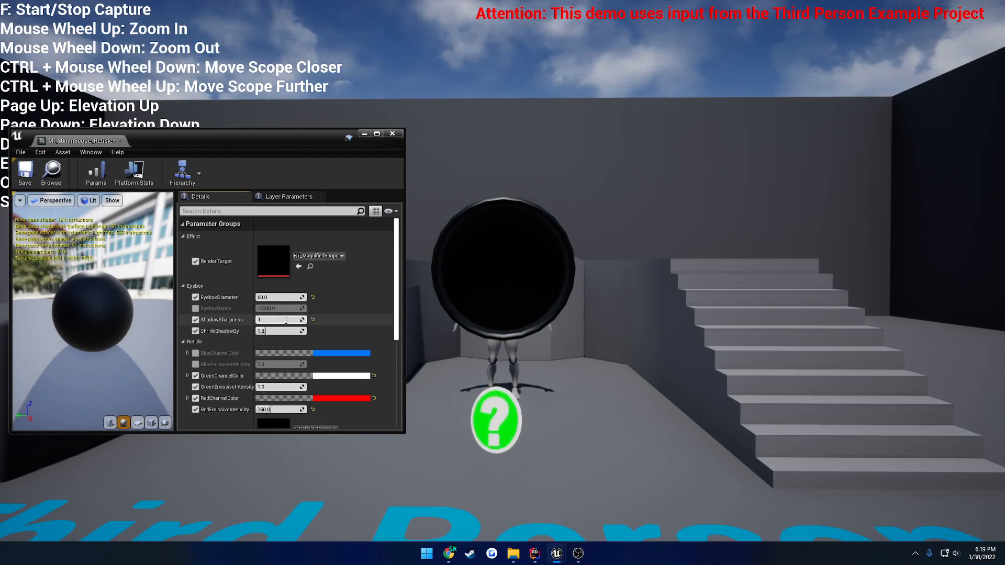
key("Return")
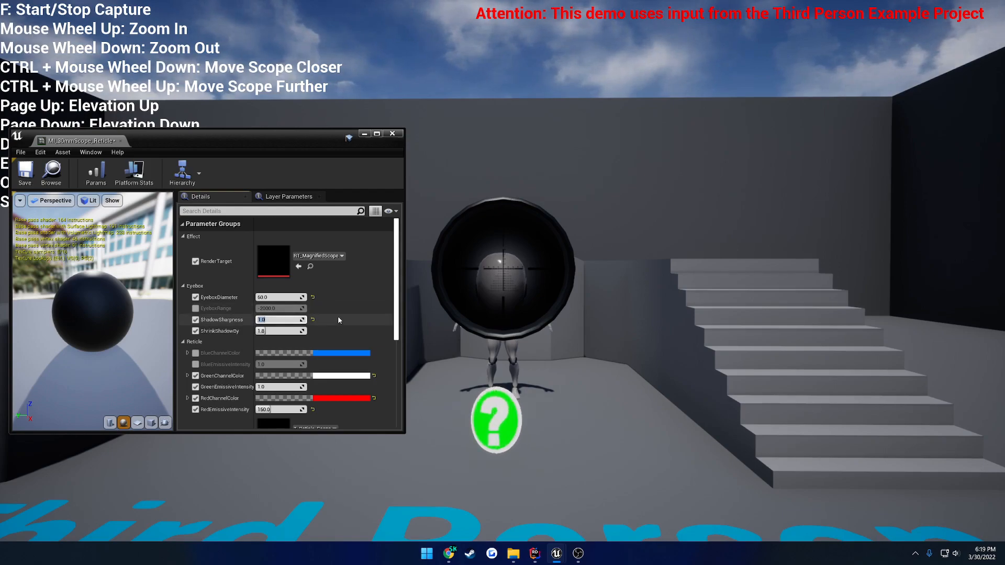
left_click(313, 320)
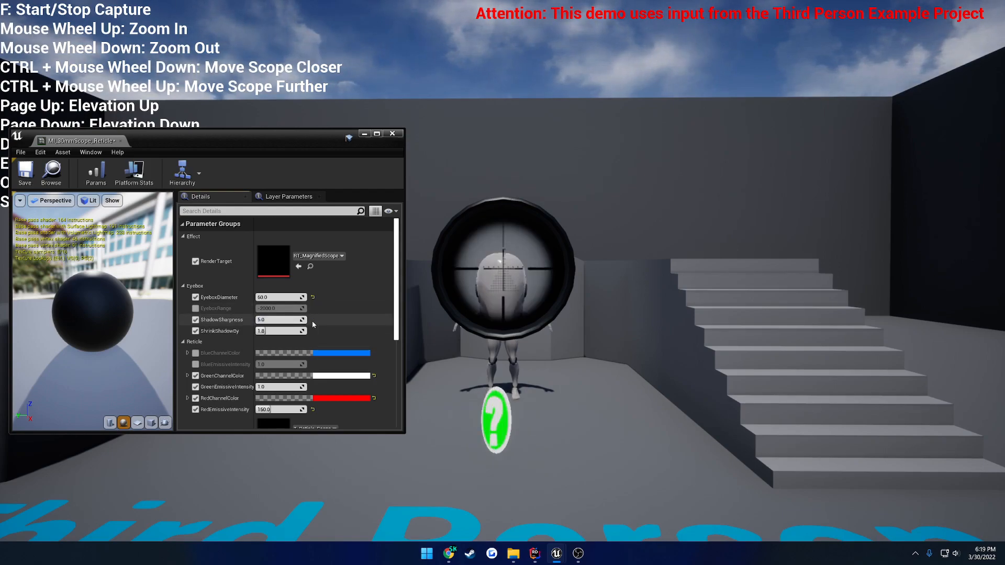
left_click(196, 320)
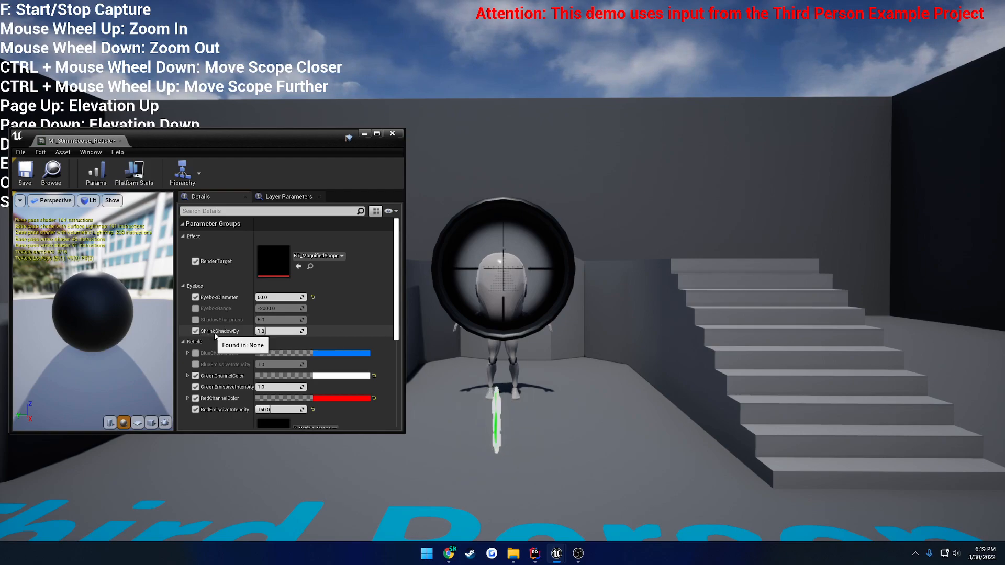
- Try ShrinkShadowBy at about 4.95, reset it to its default, and disable its override
left_click_drag(283, 331, 287, 331)
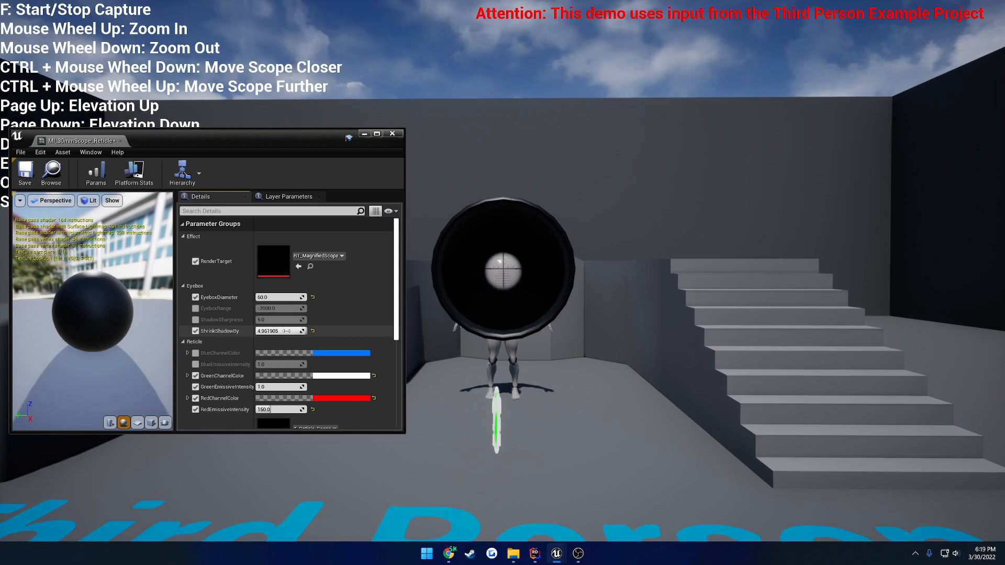
left_click(312, 331)
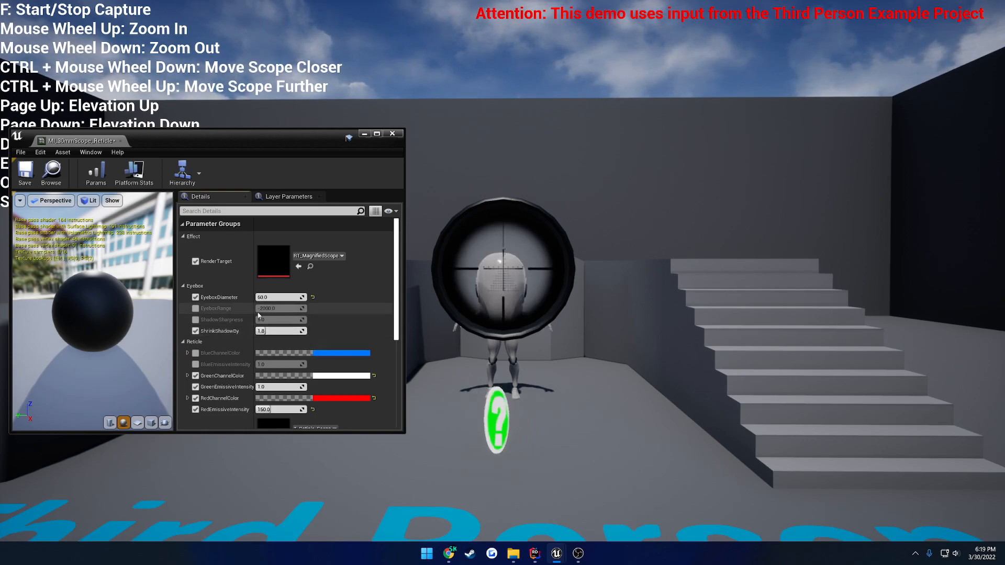
left_click(195, 331)
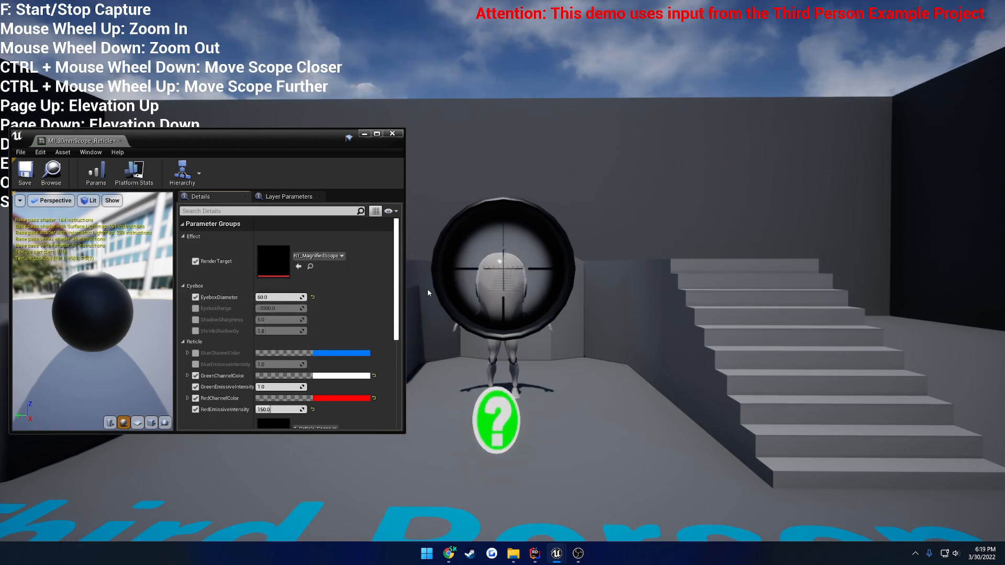
- Stop the running level and open the MI_30mmScope_ReticleCircle material instance from the Optics/Scope/Materials folder
left_click(401, 137)
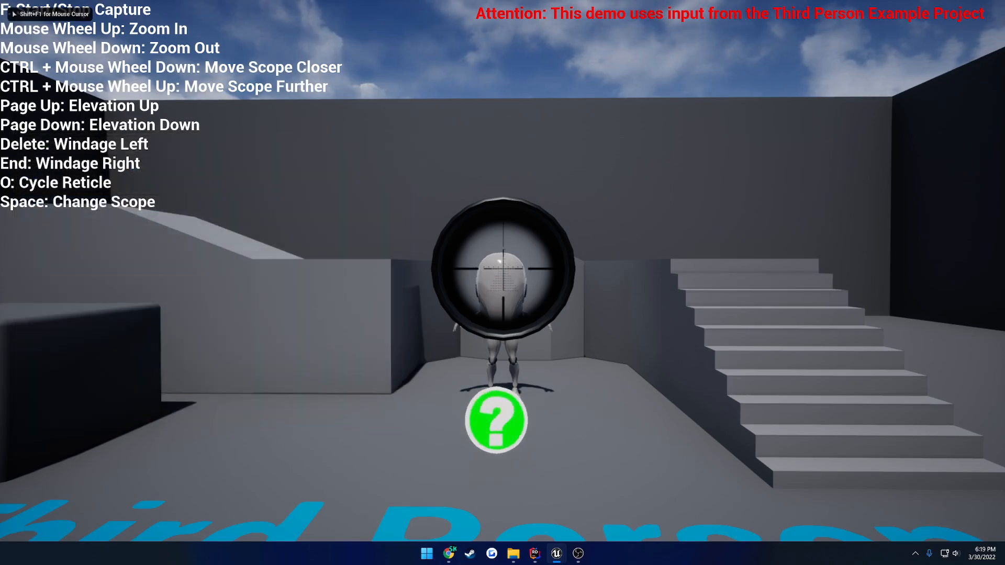
key("Escape")
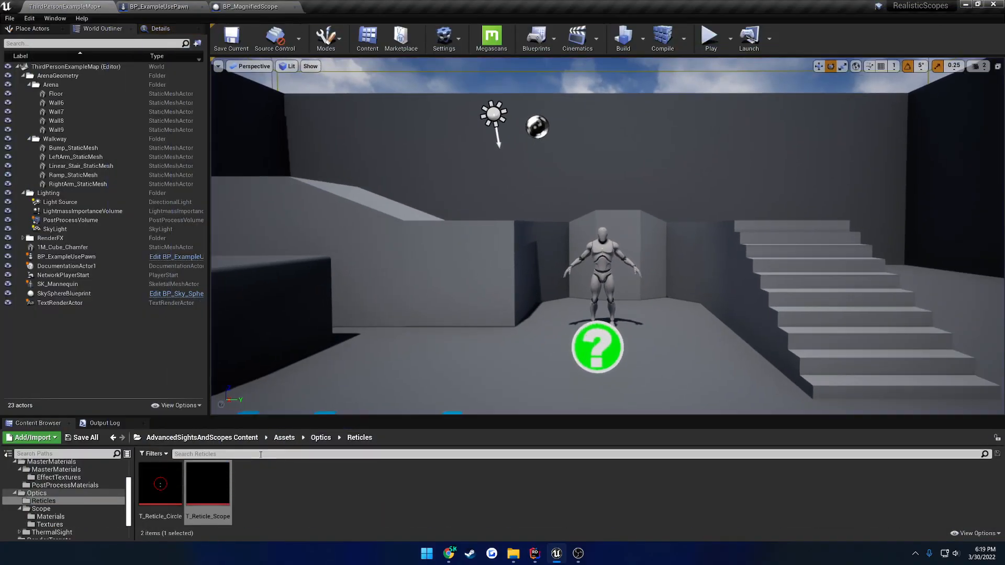
left_click(314, 439)
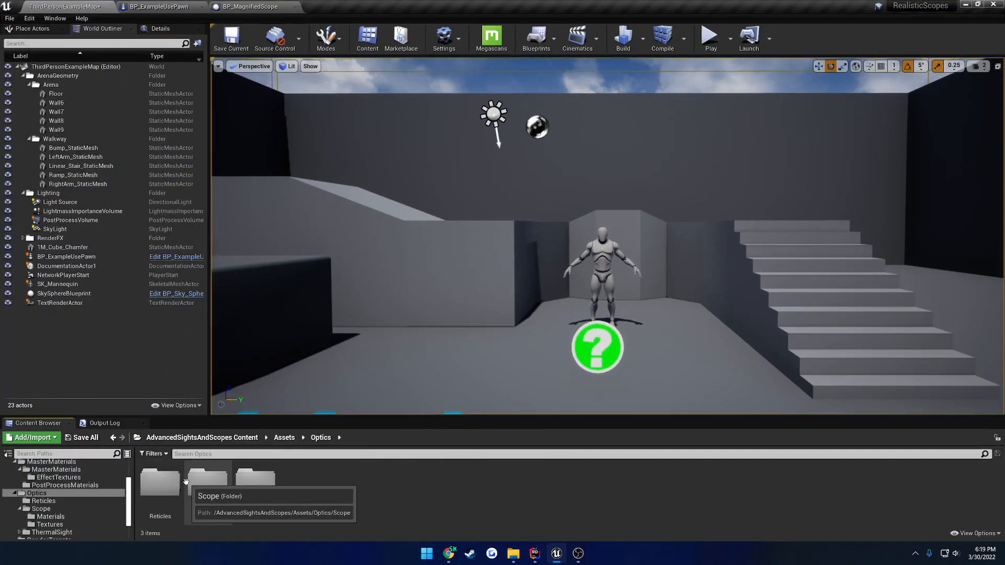
double_click(208, 481)
double_click(160, 481)
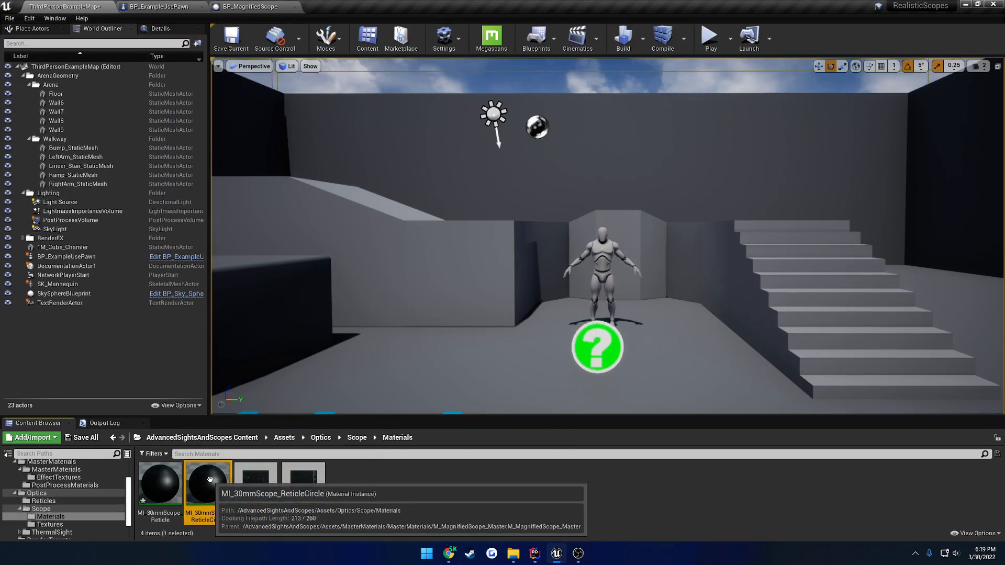
double_click(208, 481)
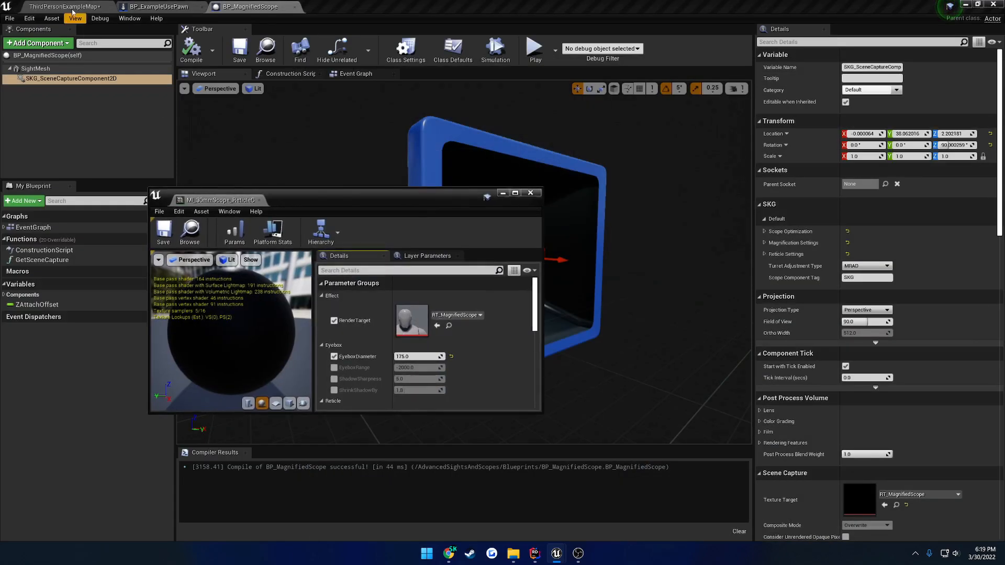
left_click(73, 11)
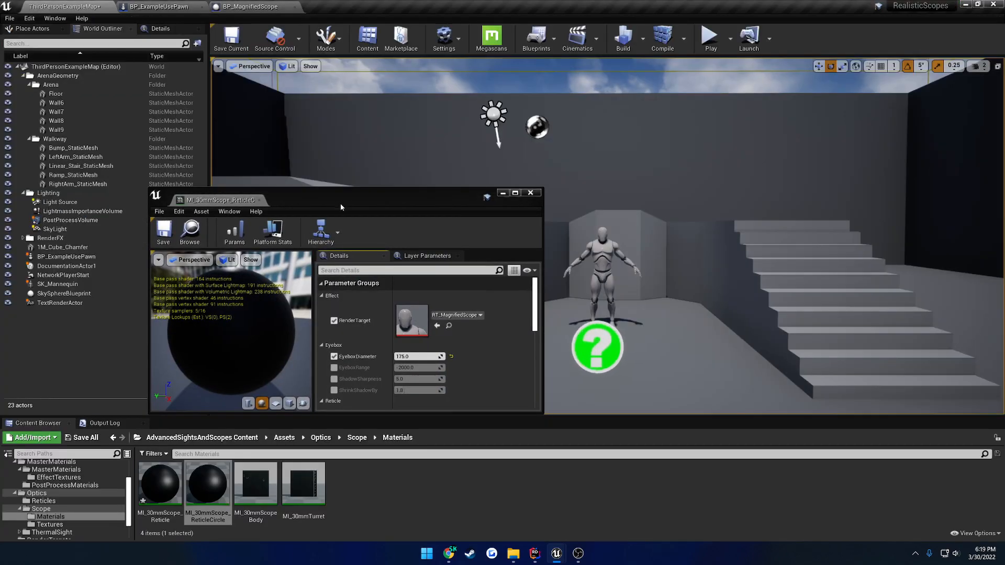
left_click_drag(340, 203, 225, 172)
- Locate the material instance's T_Reticle_Circle texture and open it to examine the reticle's color channels
scroll(372, 337, "down", 5)
left_click(334, 359)
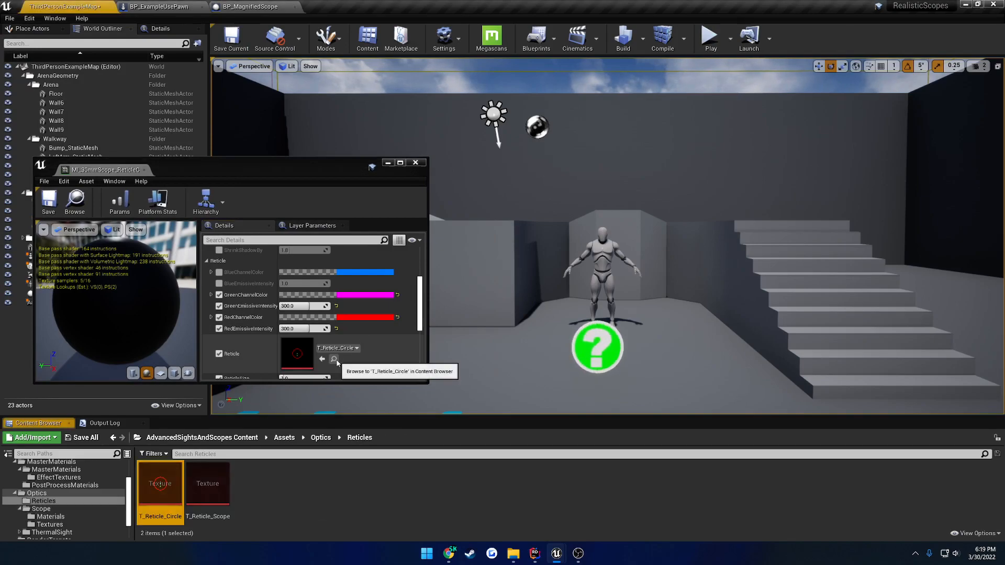
double_click(165, 485)
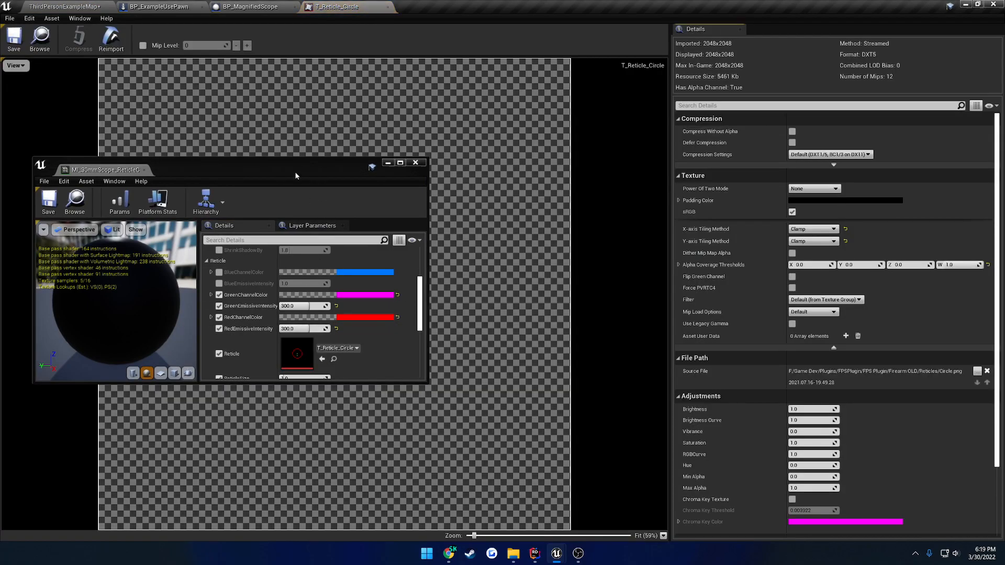
left_click_drag(295, 176, 772, 282)
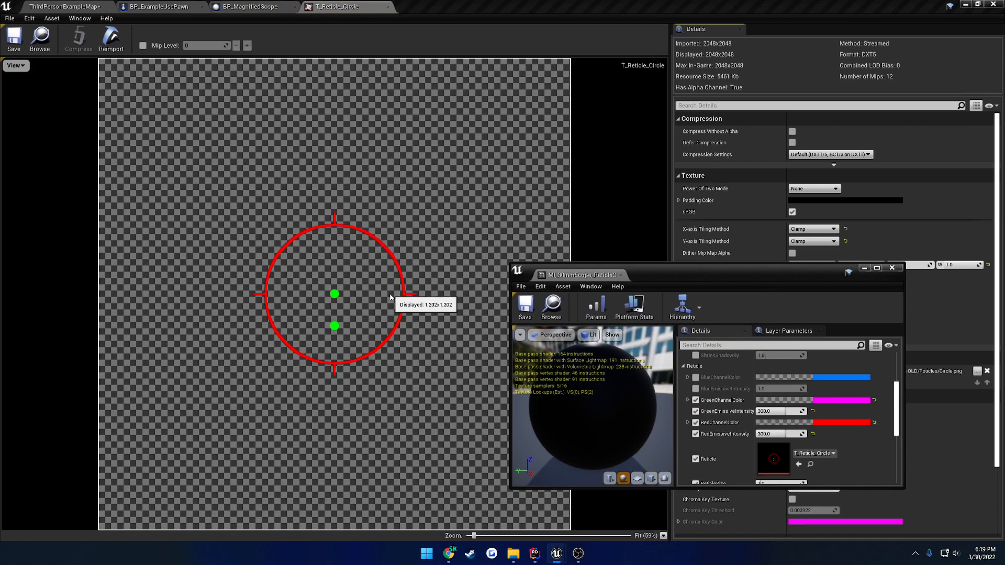
left_click_drag(655, 275, 168, 213)
- Play the demo level full screen and zoom the scope in on the circle reticle
left_click(83, 7)
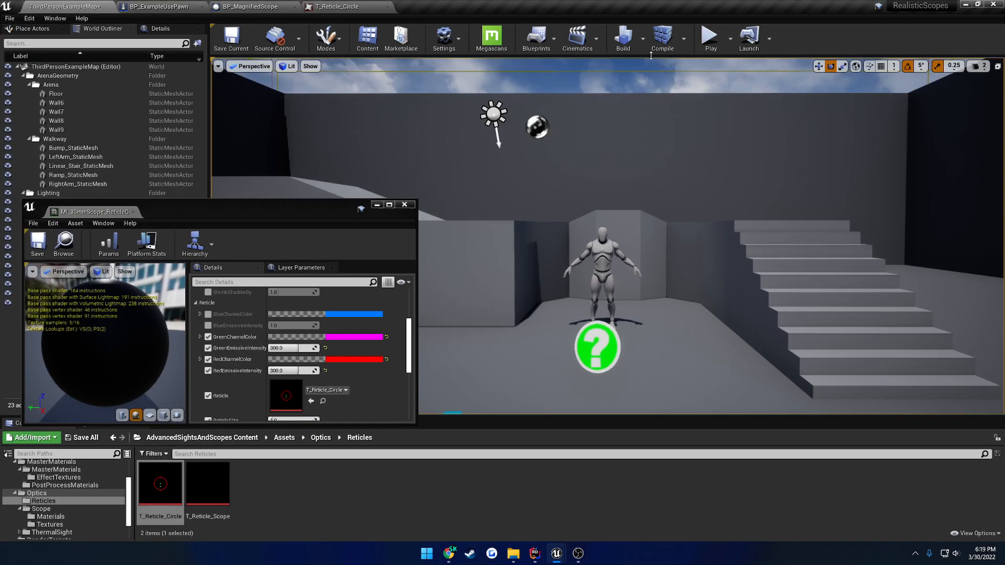
left_click(710, 44)
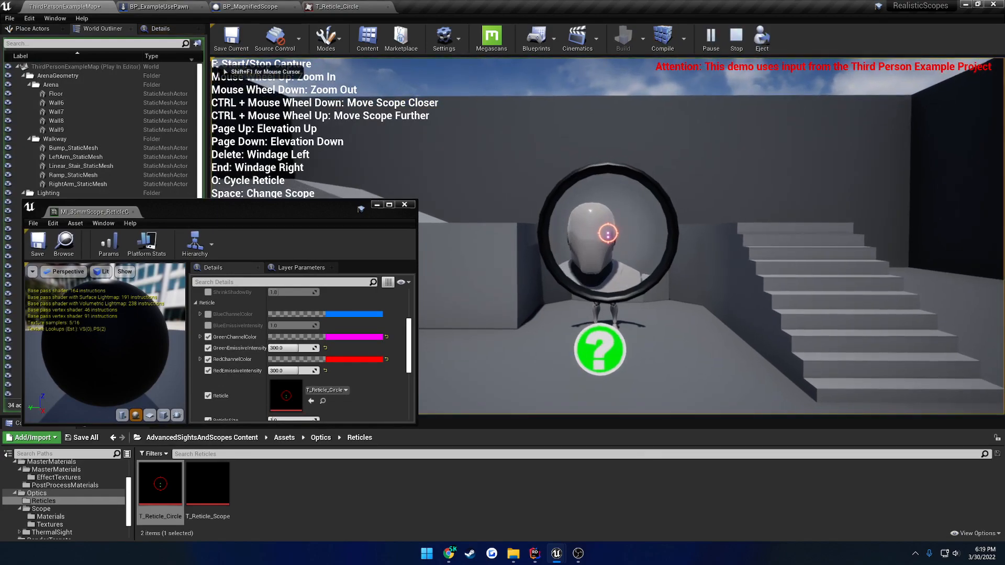
key("F11")
scroll(503, 268, "up", 5)
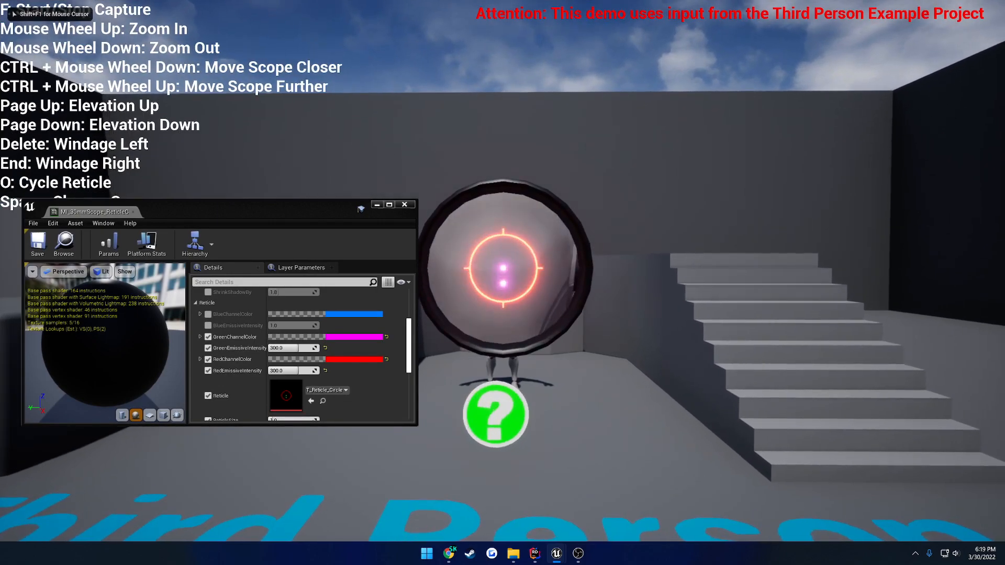
scroll(502, 267, "up", 2)
key("shift+F1")
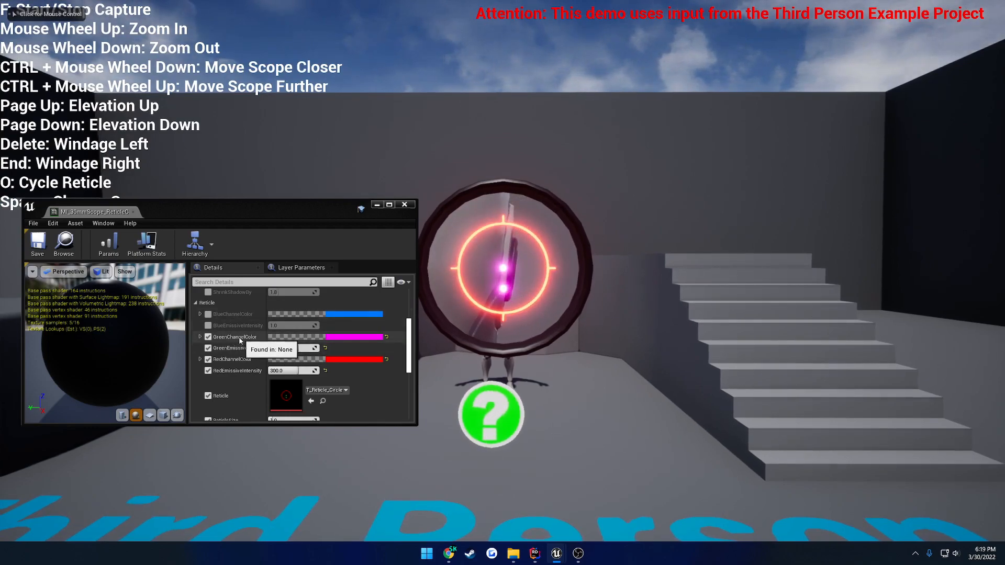
- Change the circle reticle's GreenChannelColor to bright green
left_click(345, 340)
left_click_drag(413, 354, 404, 404)
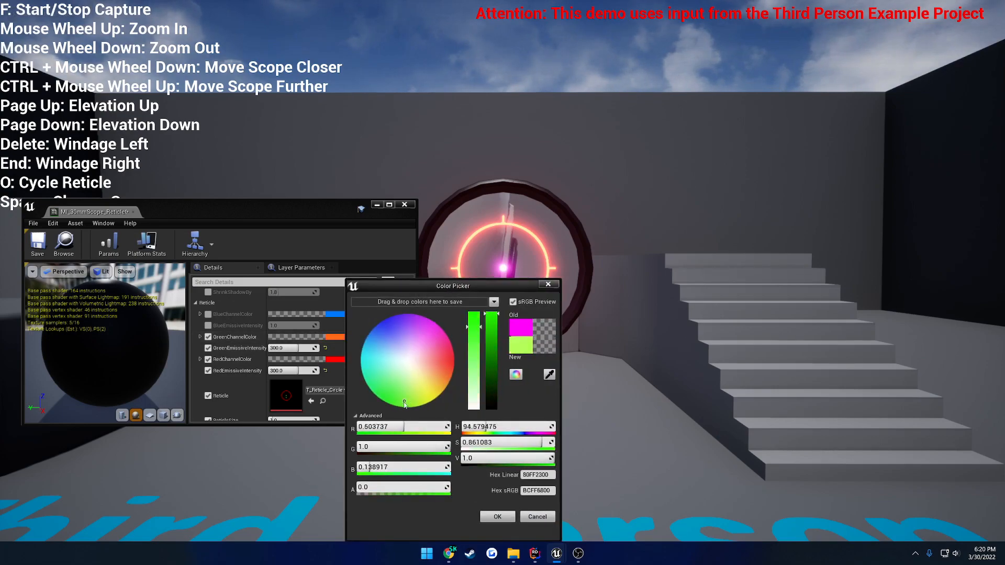
left_click(497, 516)
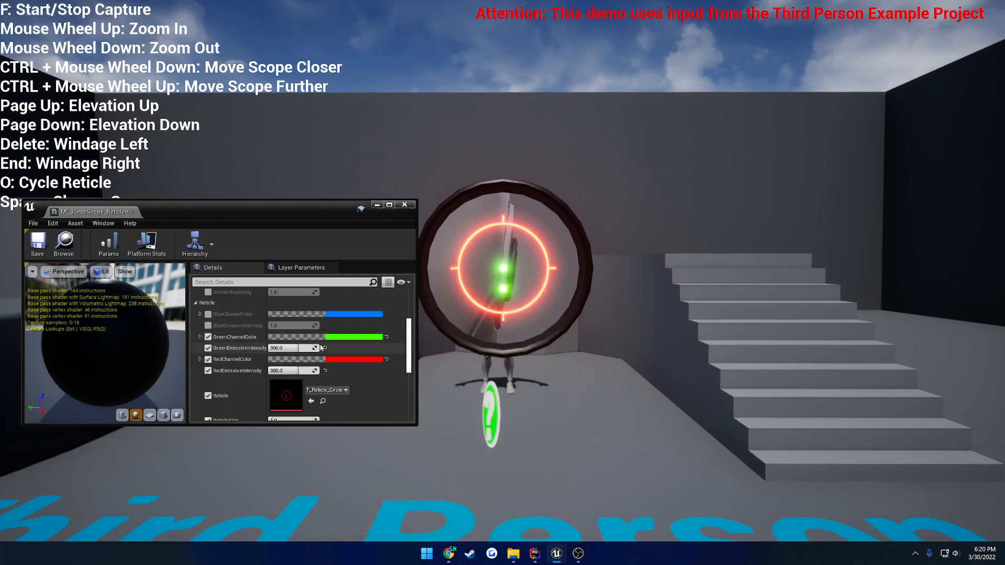
- Lower GreenEmissiveIntensity to 1, raise it to 500, and enter 5000 as its next value
left_click_drag(300, 348, 271, 348)
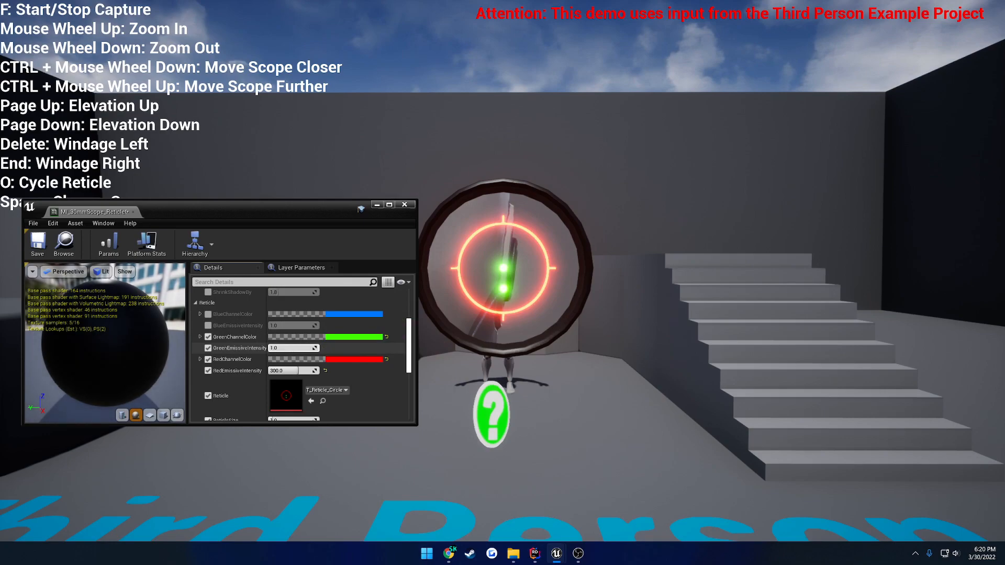
left_click(285, 349)
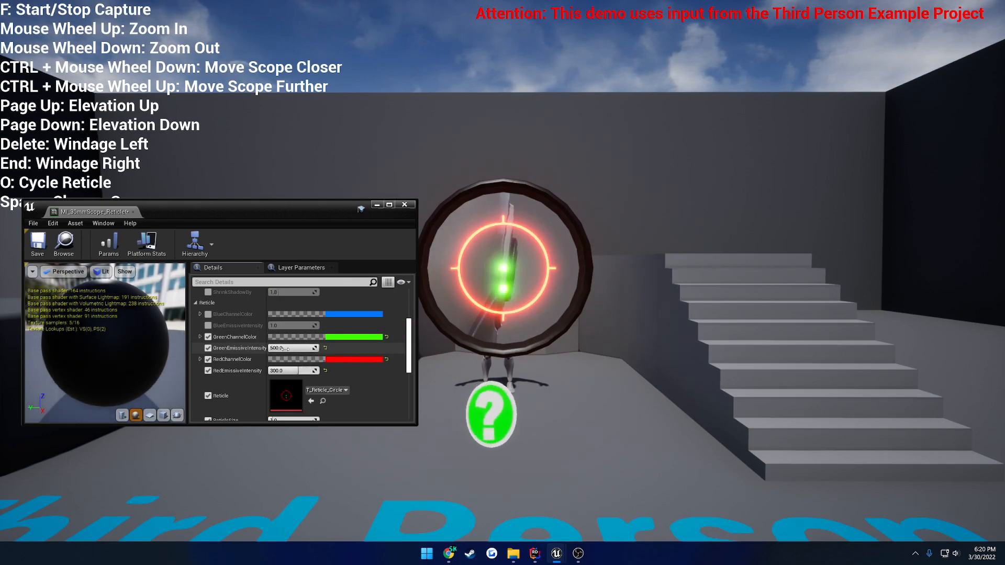
type("5000")
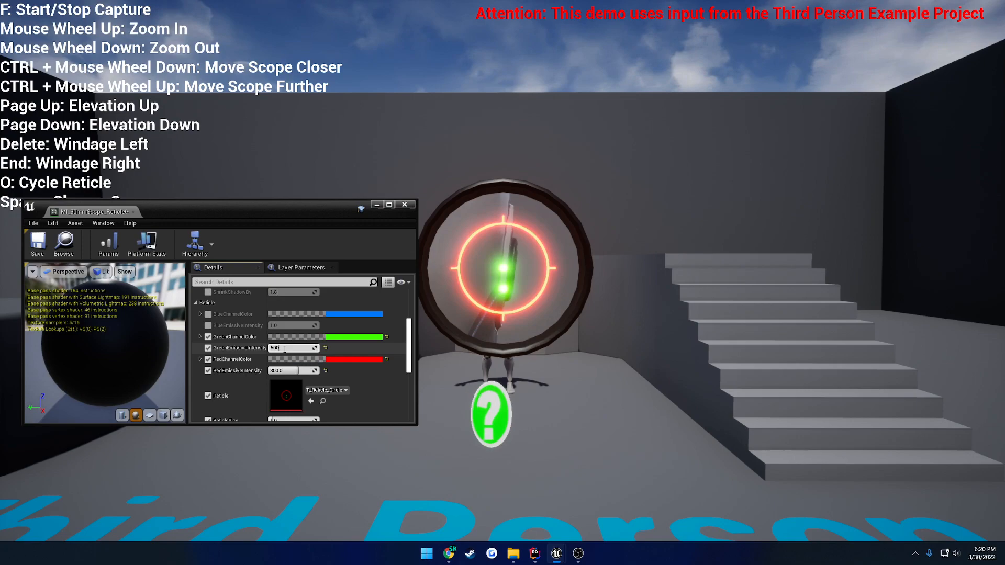
- Reset the reticle's green emissive intensity to its default and set the green channel colour to red
key("Return")
type("\\")
left_click(326, 349)
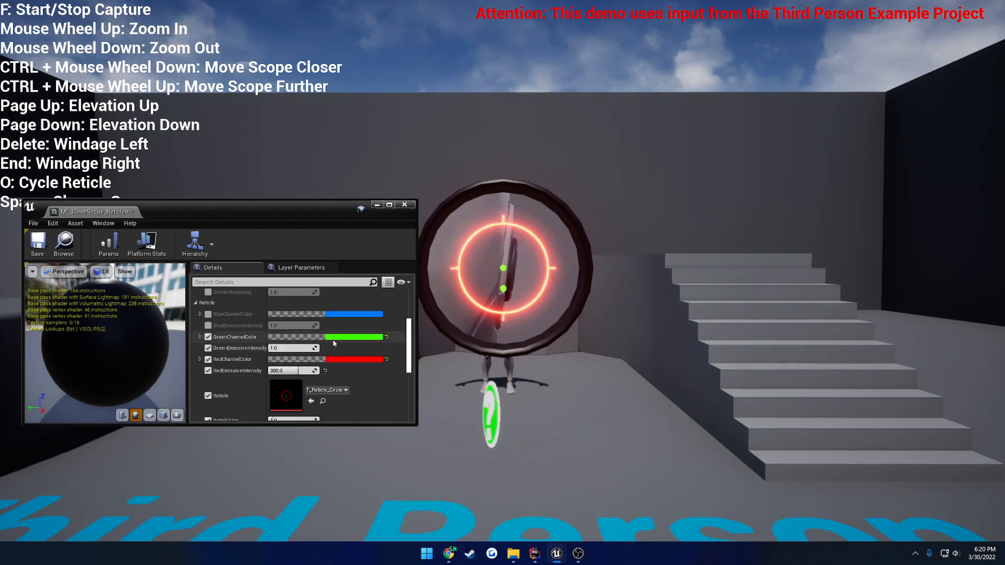
left_click(355, 337)
left_click_drag(378, 359, 460, 364)
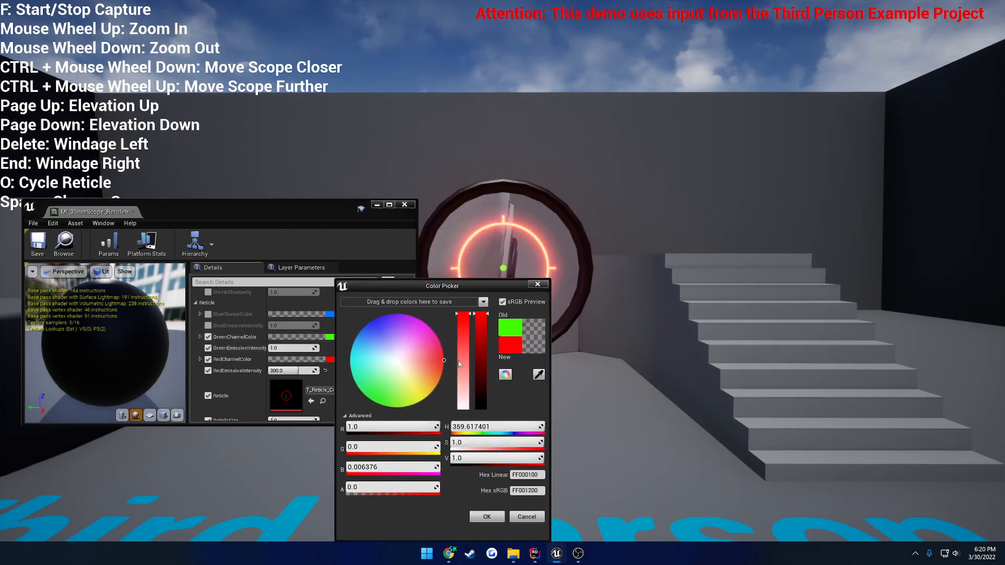
left_click(491, 521)
- Set the green emissive intensity of the reticle material to 300
left_click_drag(283, 346, 299, 345)
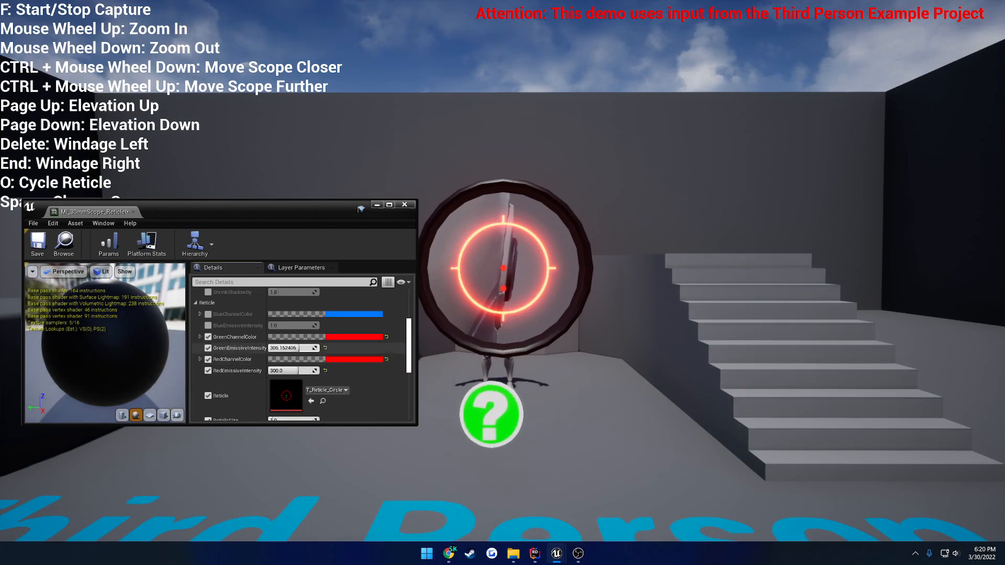
left_click(283, 346)
type("30")
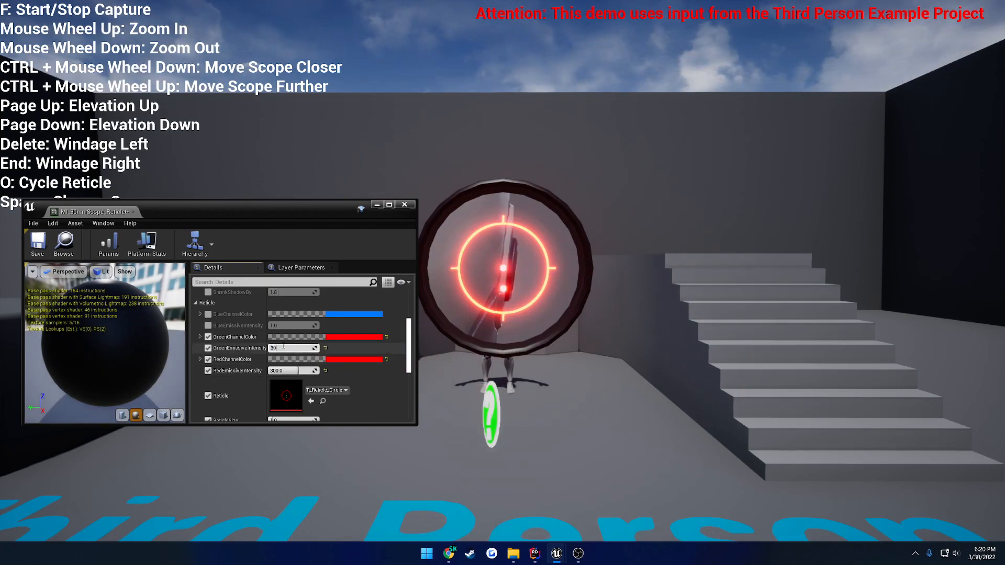
type("0")
key("Return")
- Try magenta as the reticle's red channel colour and set it back to red
left_click(348, 359)
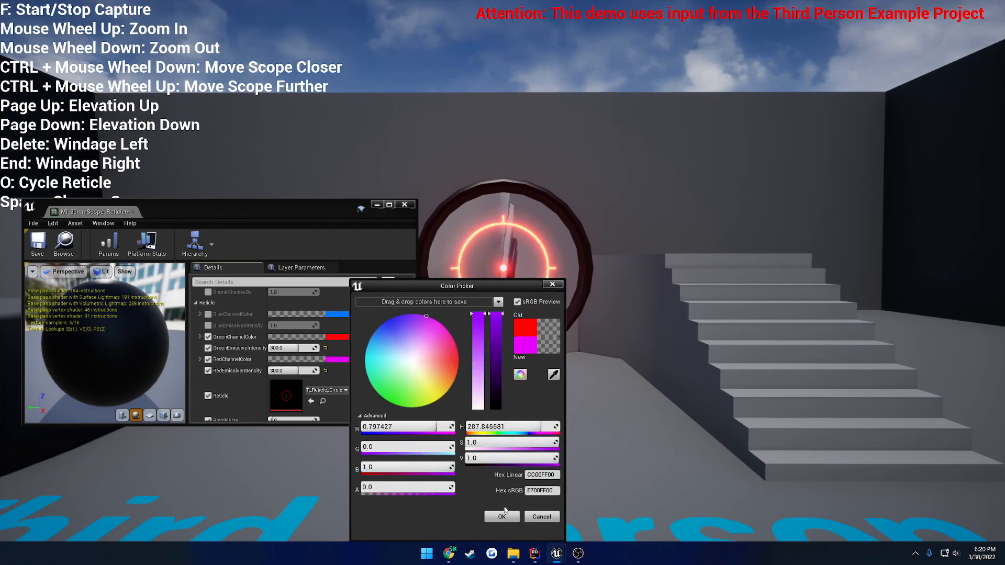
left_click(502, 515)
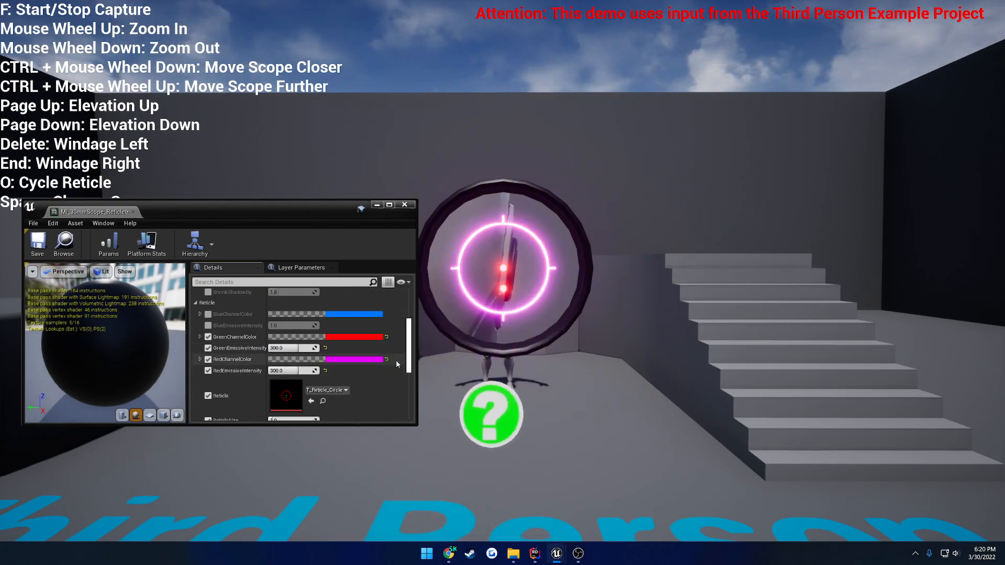
left_click(382, 360)
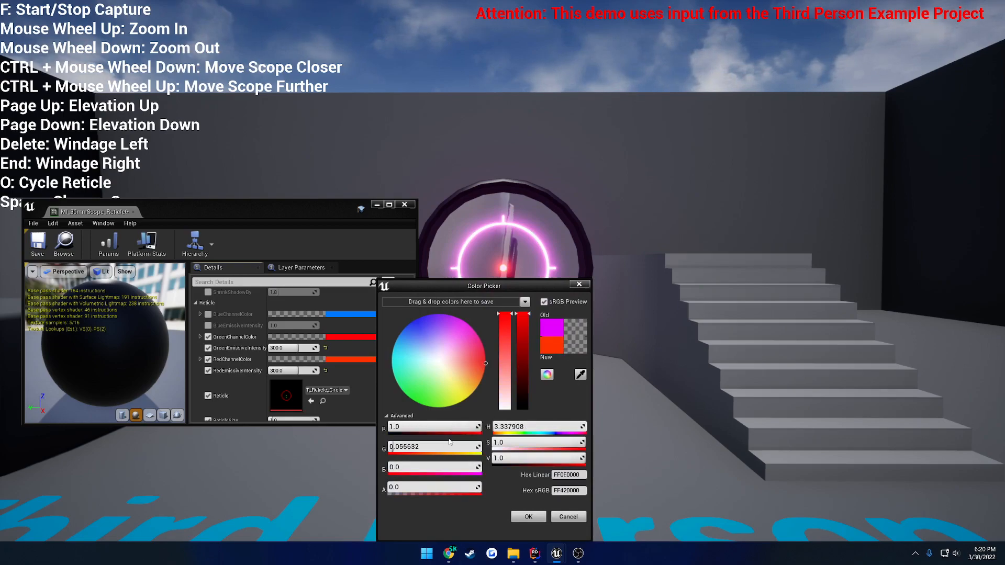
left_click(528, 516)
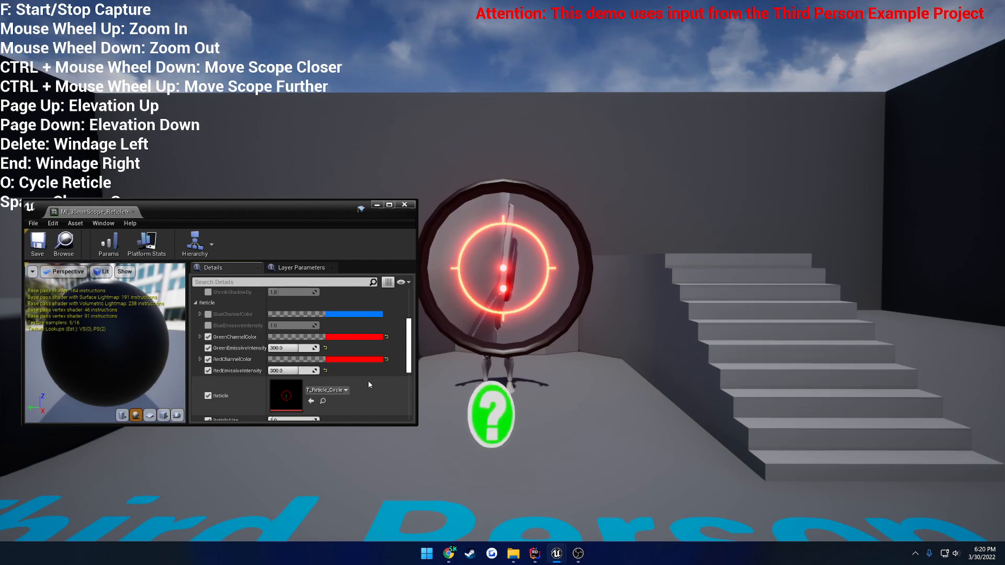
- Set the reticle size to 0.5 and save the material instance
scroll(368, 385, "down", 2)
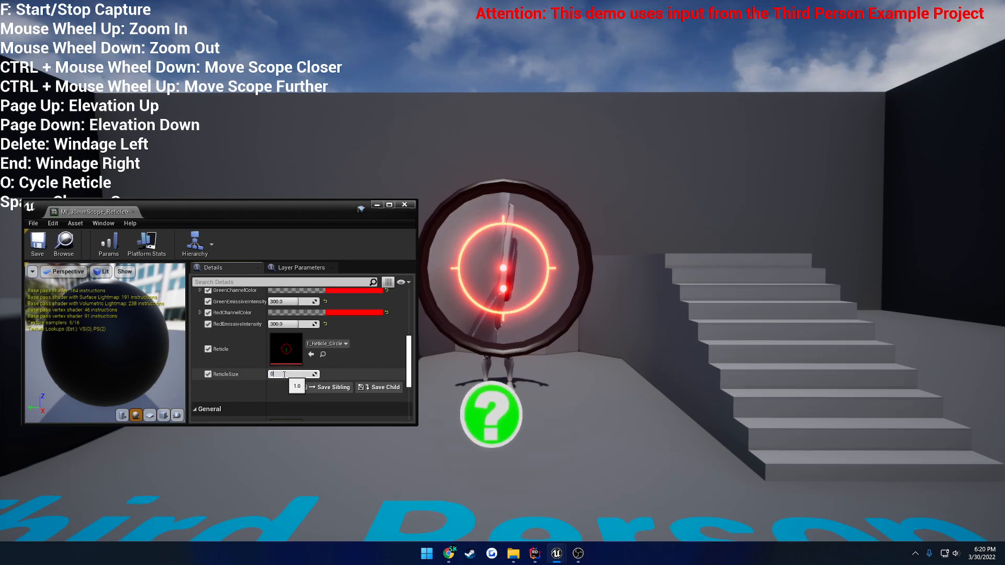
key("Return")
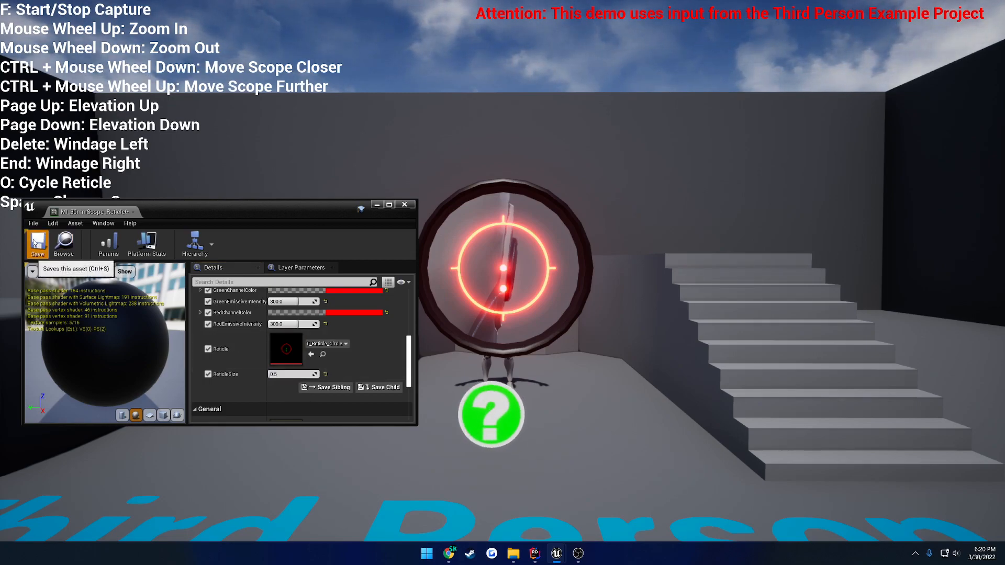
- Restart the play session and examine the circle reticle's size through the scope at different zoom levels
left_click(503, 268)
scroll(502, 268, "down", 1, "ctrl")
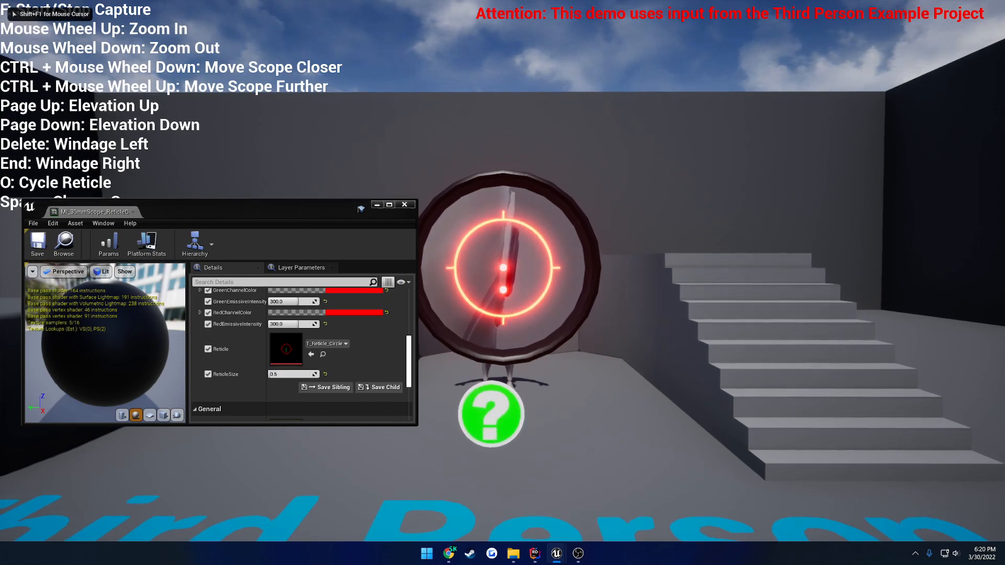
scroll(502, 268, "down", 3)
key("Escape")
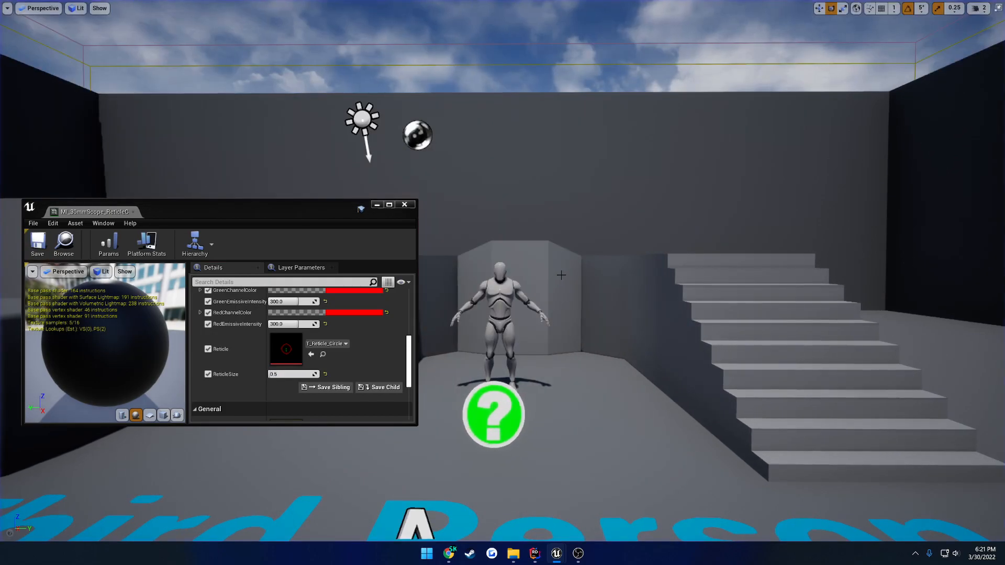
key("alt+p")
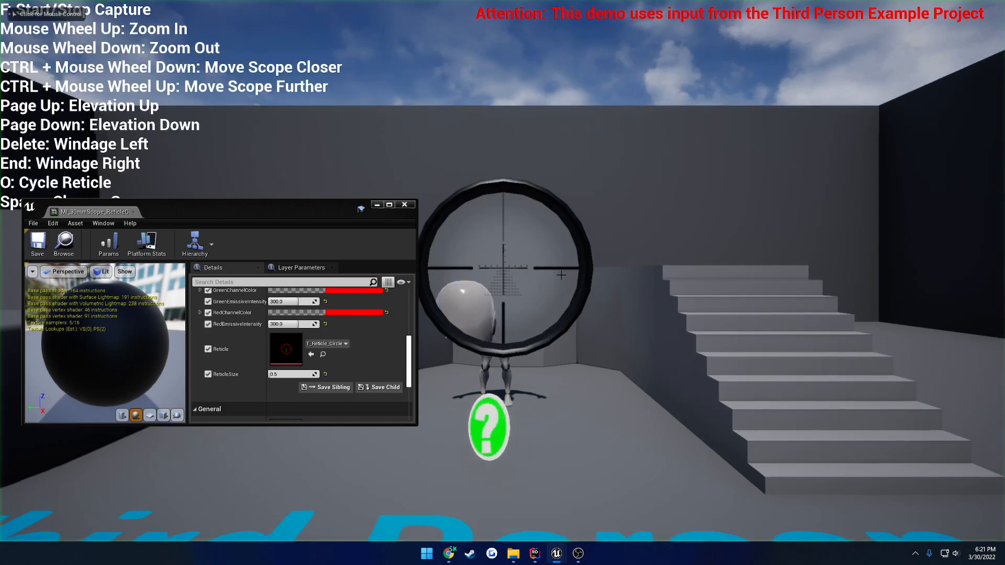
scroll(502, 268, "up", 4)
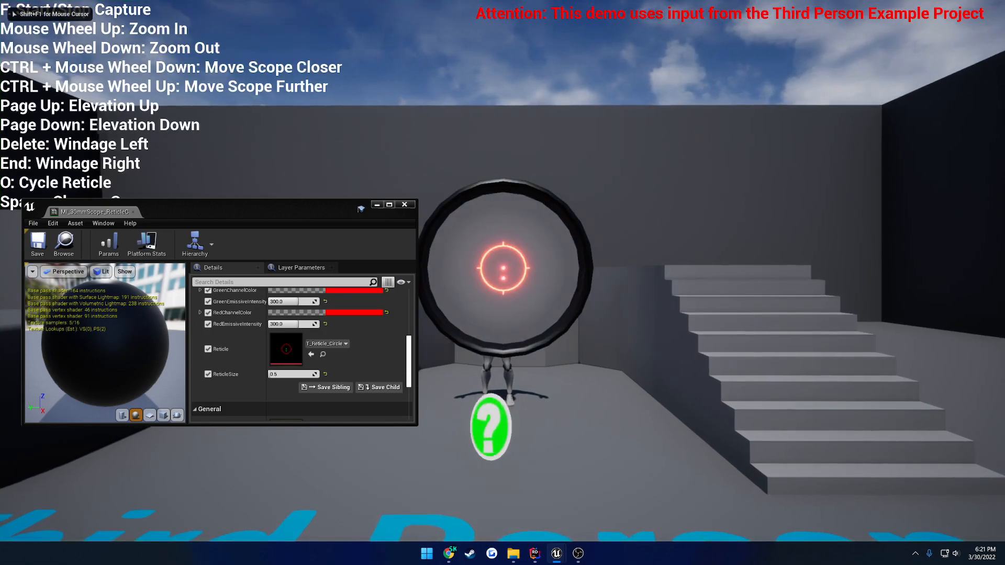
scroll(502, 268, "down", 3)
scroll(502, 268, "up", 3)
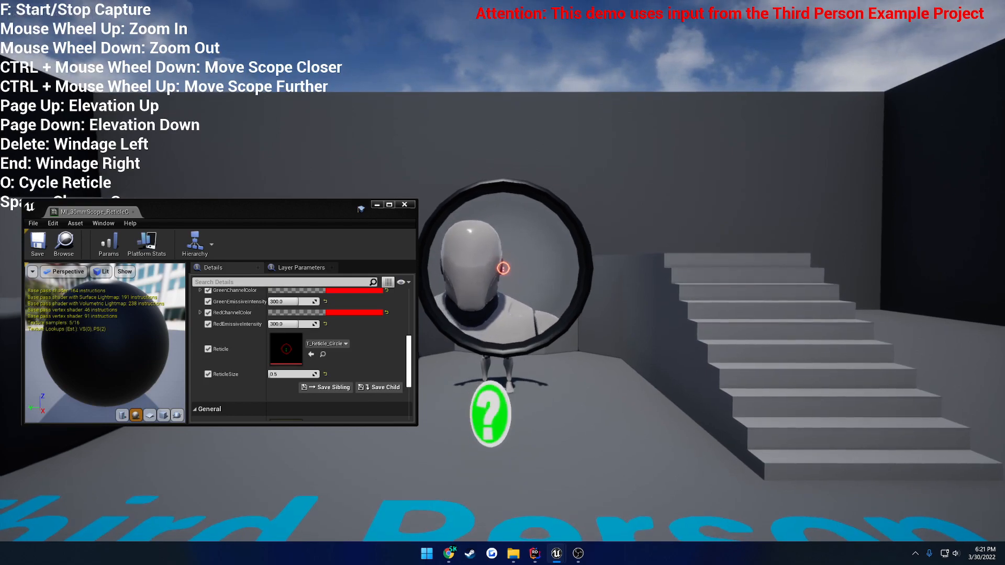
key("Escape")
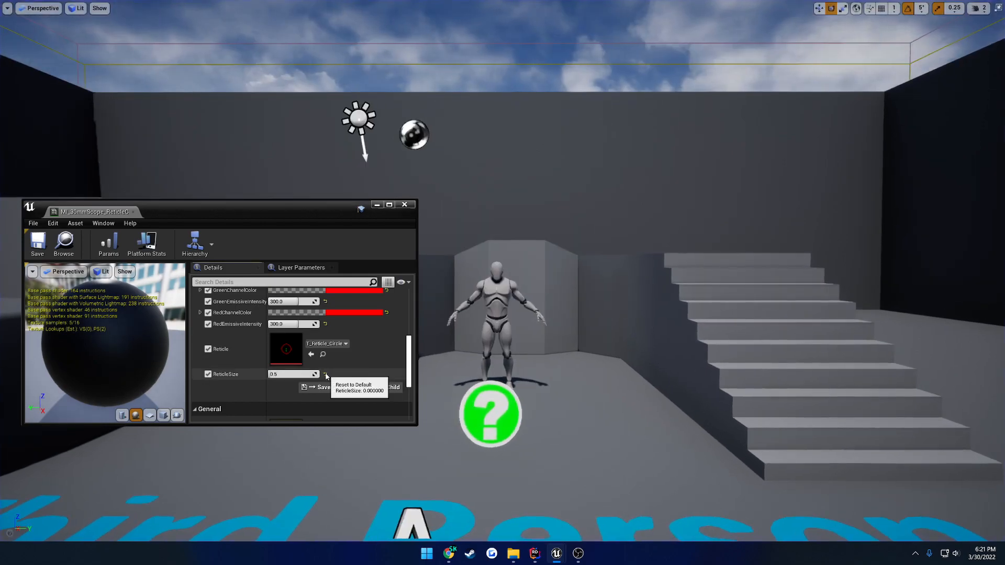
- Reset the reticle size to its default and check the zoomed-in circle reticle in a play session
left_click(324, 373)
right_click(532, 350)
key("alt+p")
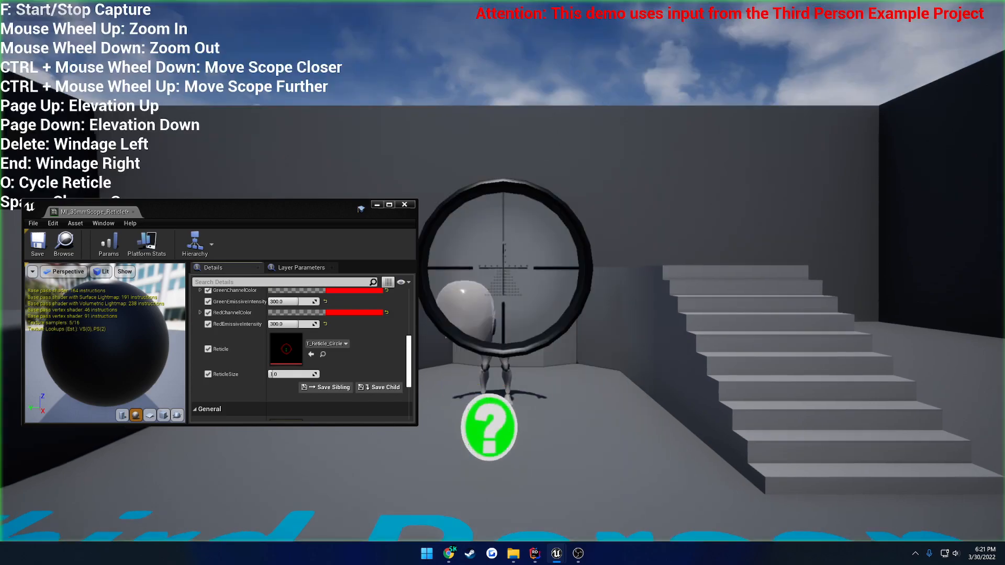
key("o")
scroll(502, 268, "up", 3)
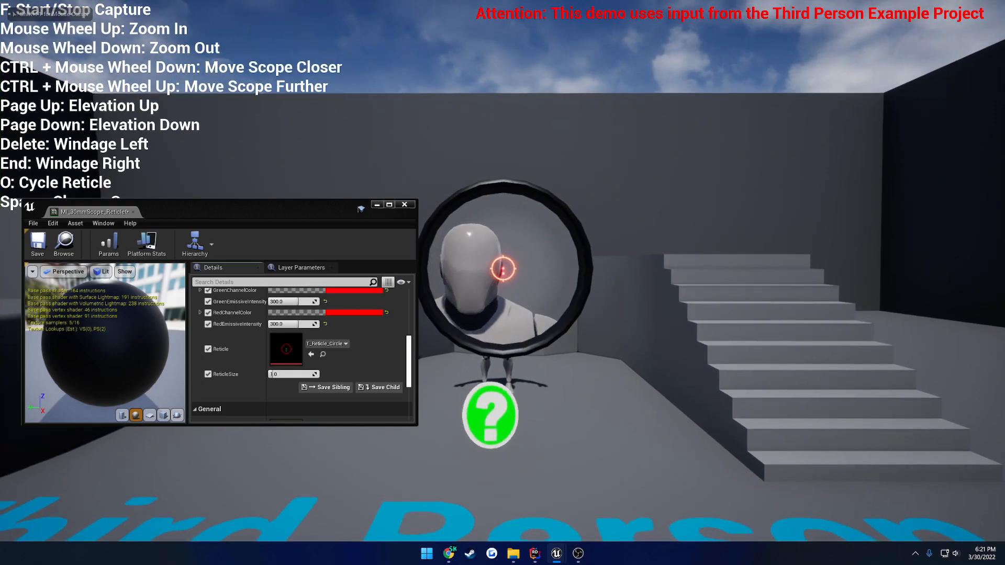
key("Escape")
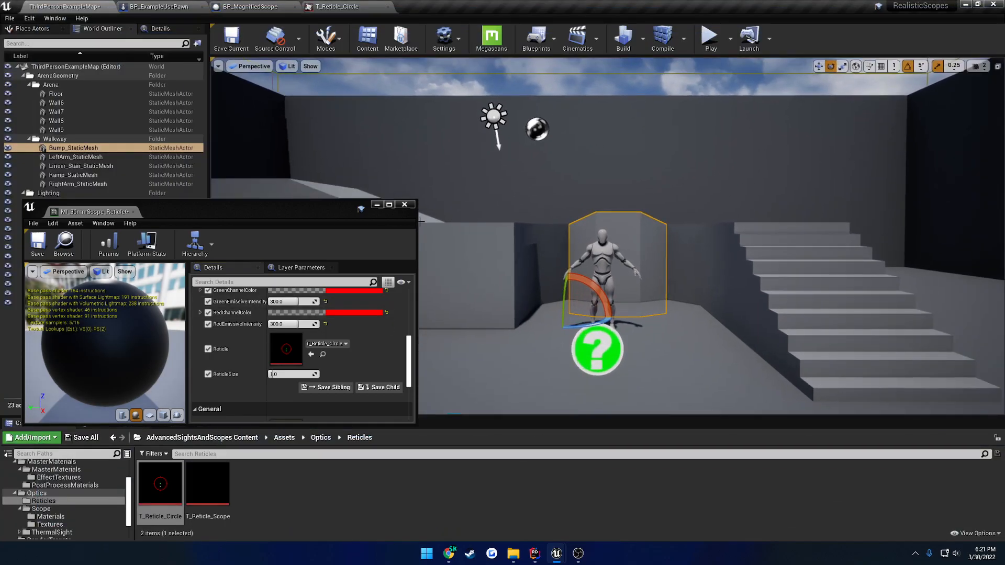
- Save the reticle material instance and the level, and close all the open asset editors
left_click(389, 205)
left_click(14, 37)
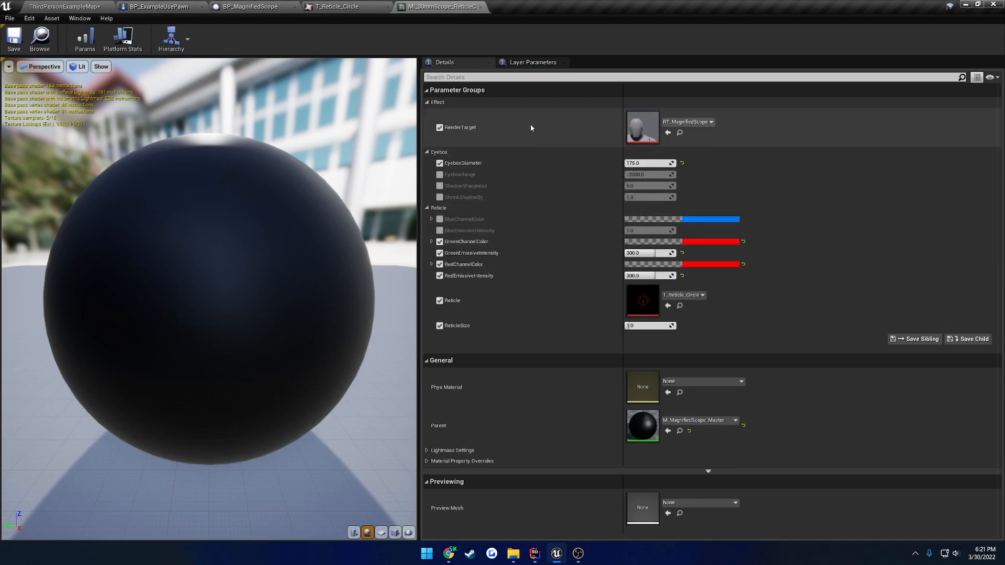
left_click(480, 7)
left_click(390, 7)
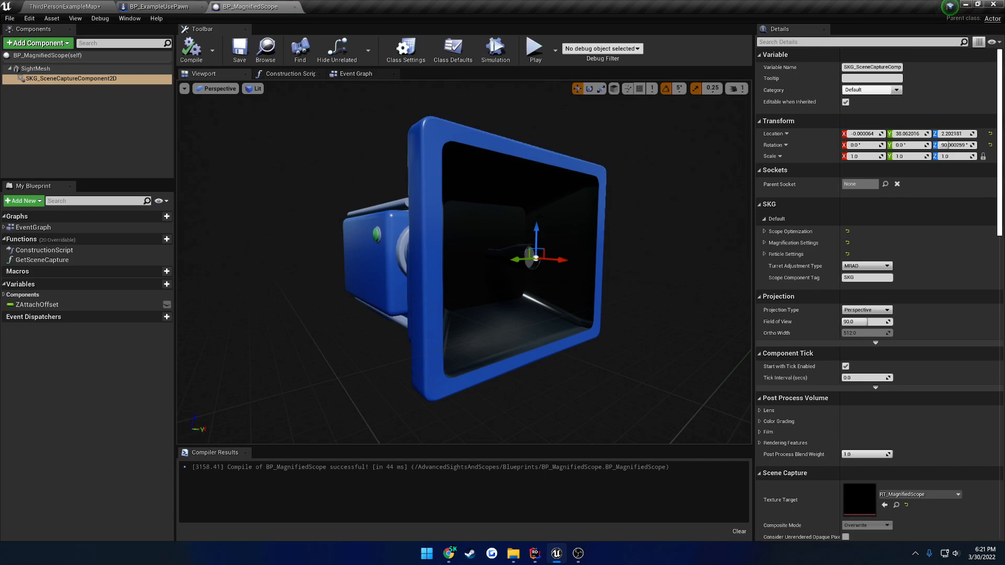
left_click(295, 7)
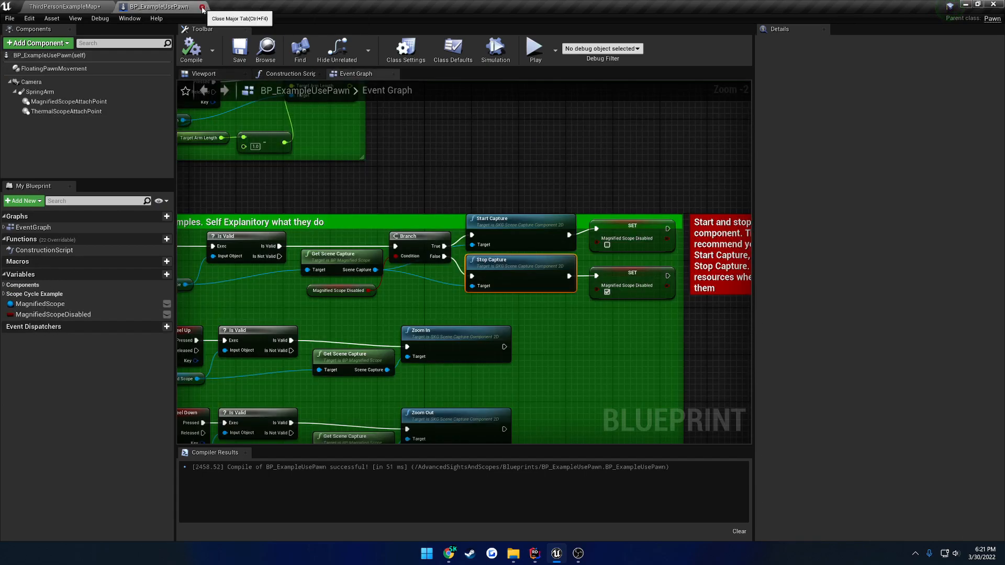
left_click(203, 8)
left_click(12, 19)
left_click(22, 99)
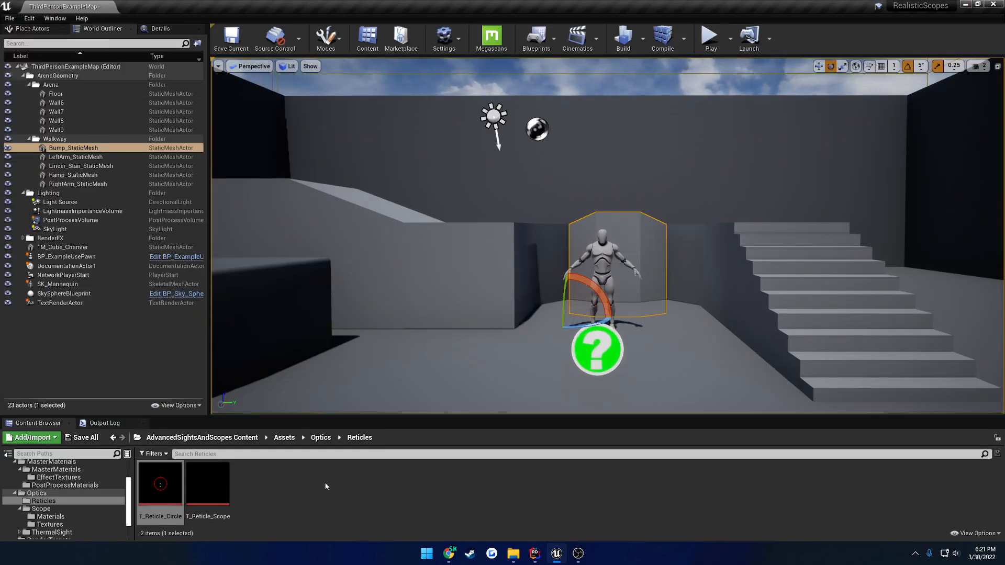
- Open BP_ExampleUsePawn from the AdvancedSightsAndScopes Blueprints folder and bring its scope-cycling nodes into view
left_click(325, 486)
scroll(70, 486, "up", 3)
left_click(48, 466)
left_click(297, 490)
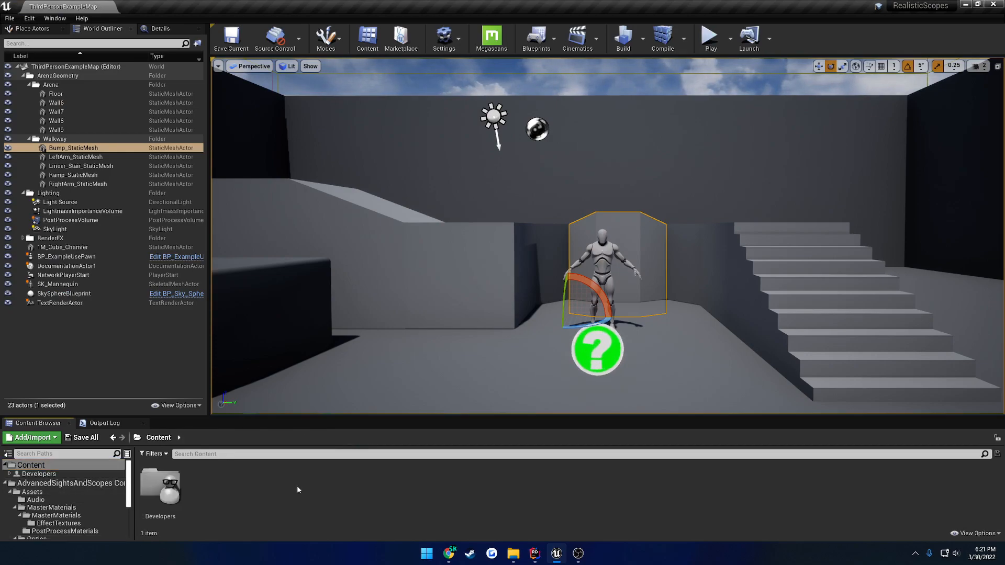
left_click(60, 484)
double_click(209, 484)
double_click(160, 490)
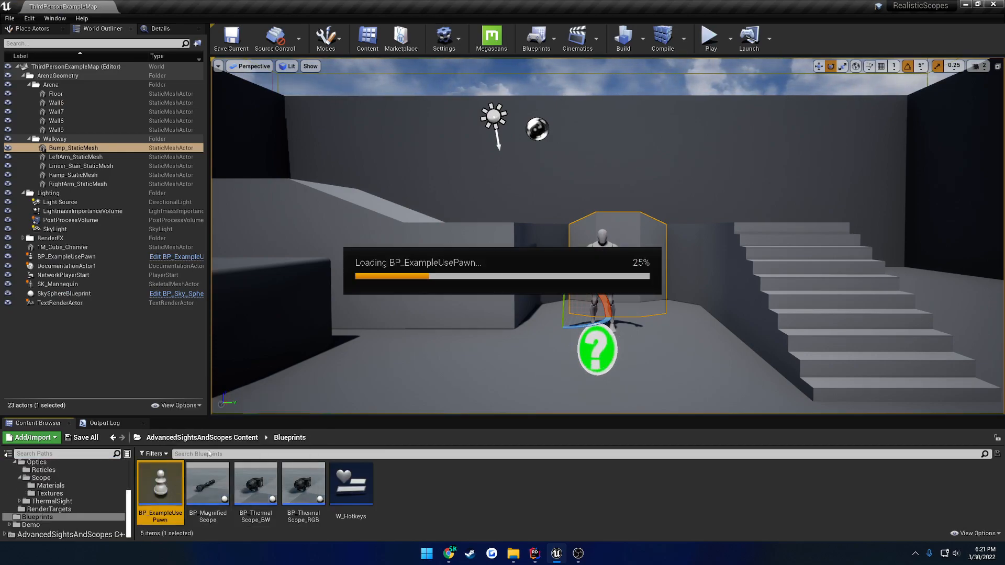
right_click_drag(229, 113, 453, 229)
right_click_drag(680, 121, 380, 361)
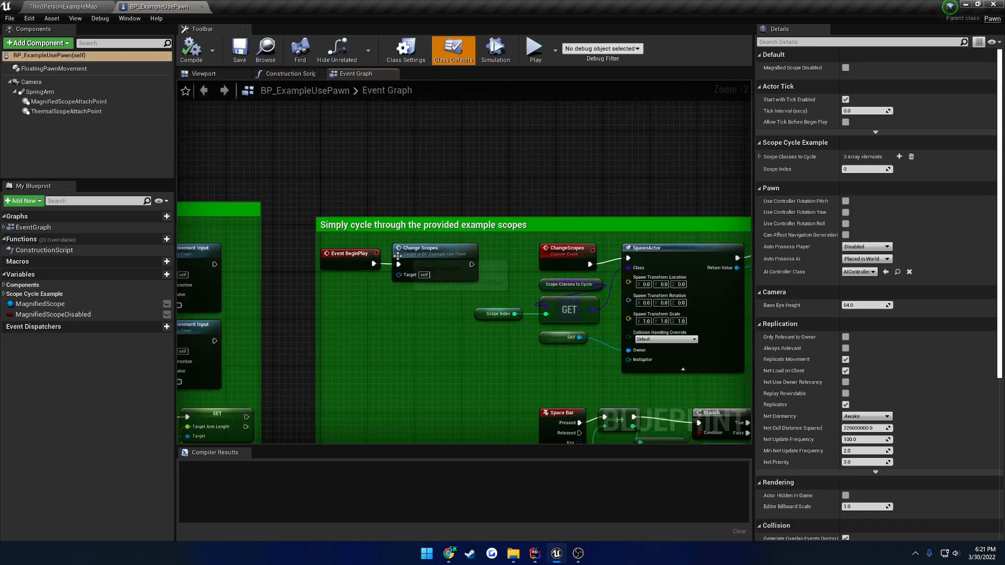
- Save the BP_ExampleUsePawn blueprint and the level with all remaining changes
left_click(238, 60)
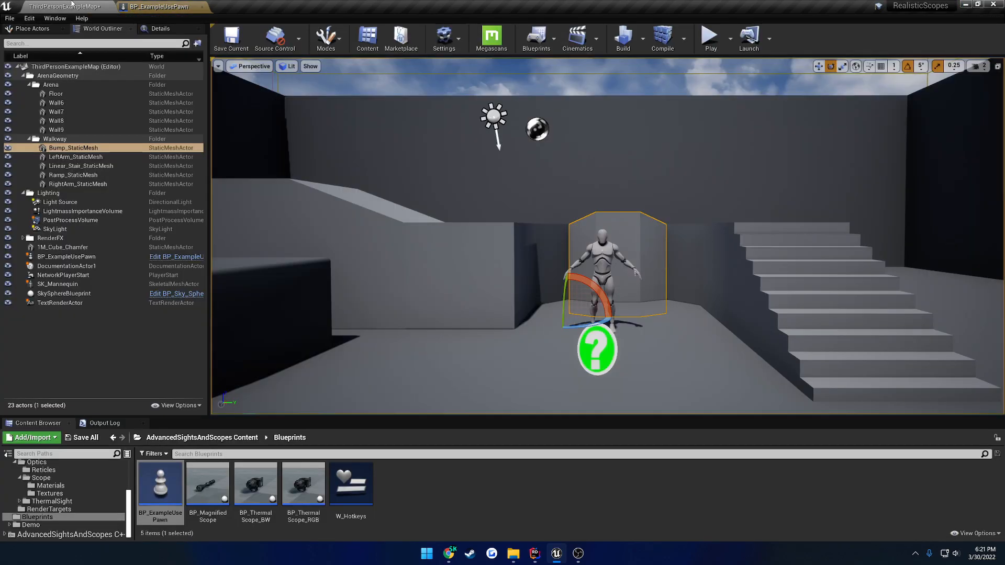
left_click(63, 6)
left_click(10, 18)
left_click(52, 100)
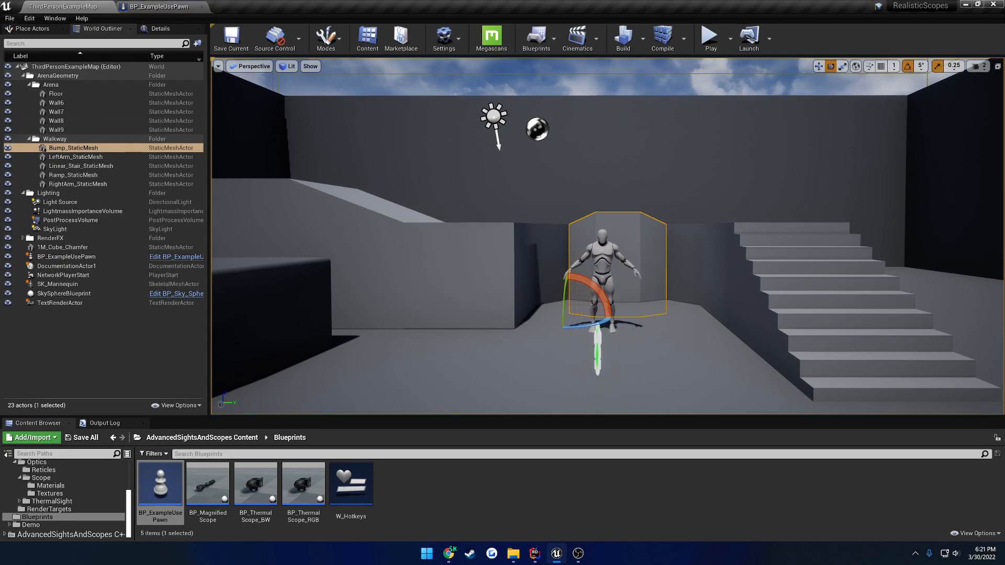
- Create a Blueprint class based on Actor in the root Content folder and name it TutScope
left_click(408, 484)
scroll(78, 493, "up", 5)
left_click(57, 474)
left_click(58, 466)
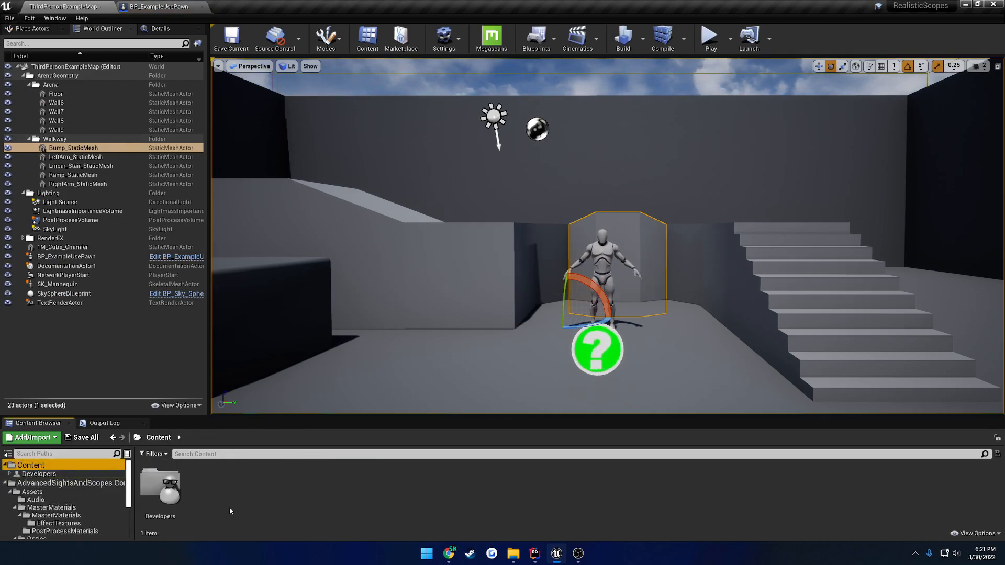
right_click(253, 511)
left_click(304, 275)
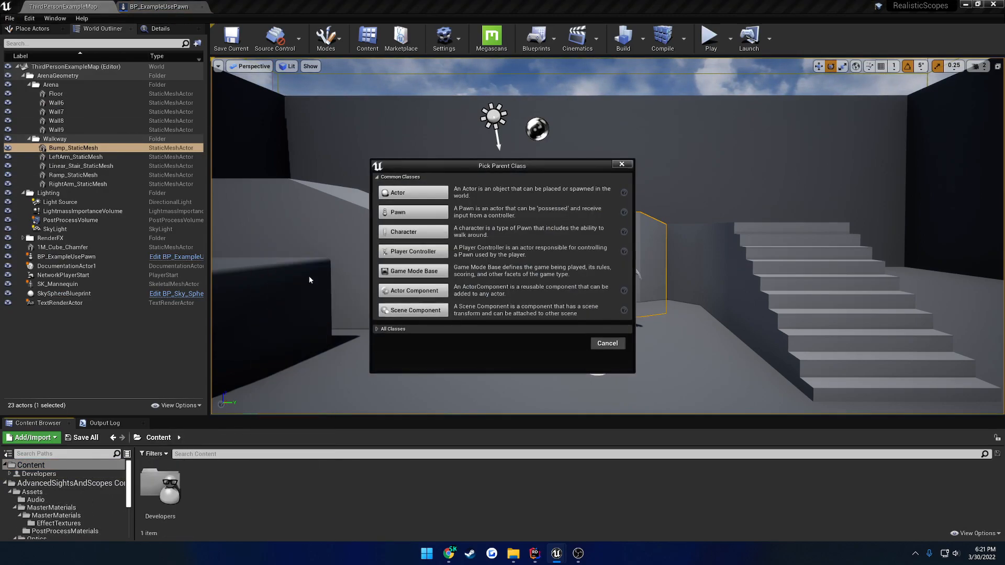
left_click(413, 193)
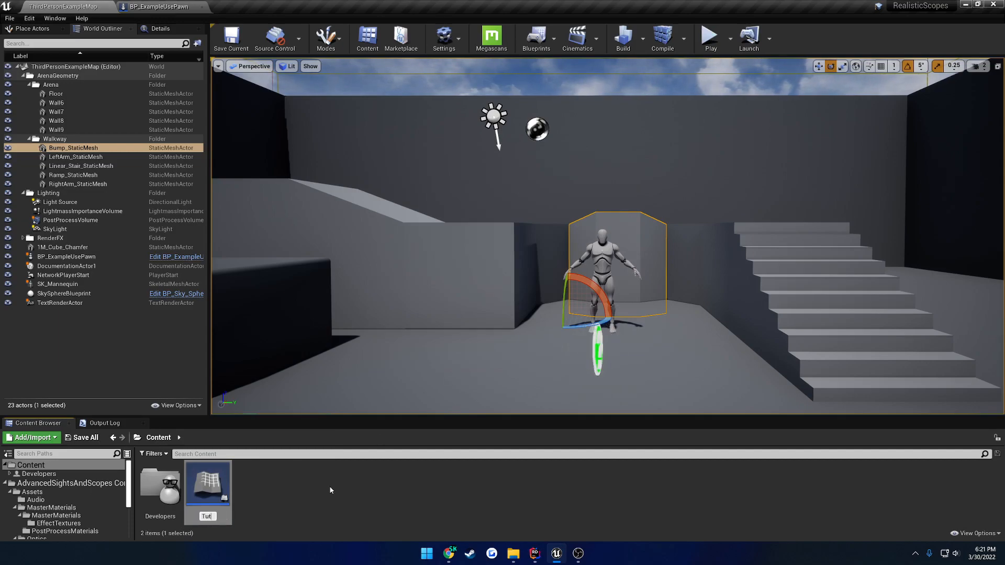
type("TutScope")
key("Return")
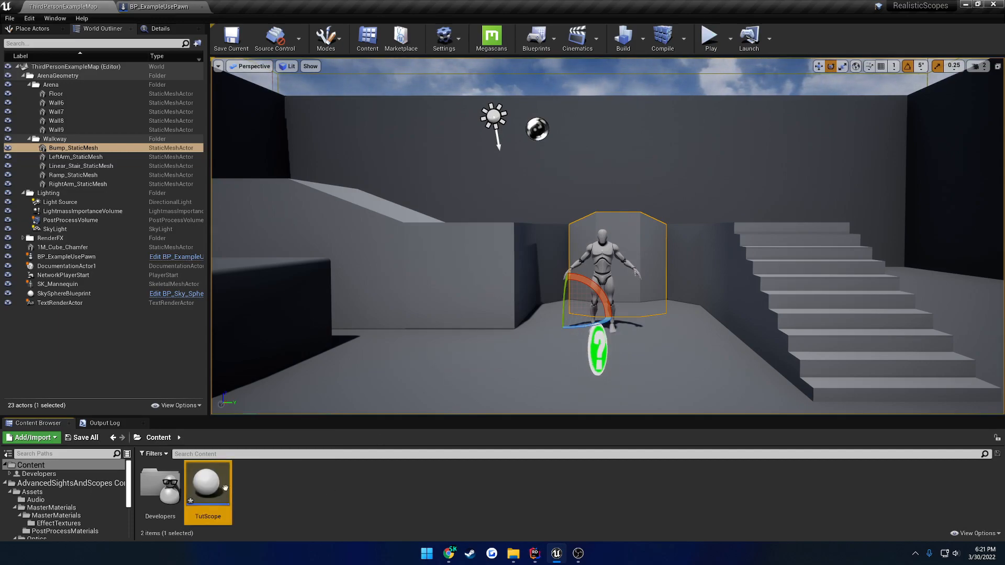
- Open the TutScope blueprint and add a Static Mesh component with its default name
key("Return")
left_click(68, 43)
type("stat")
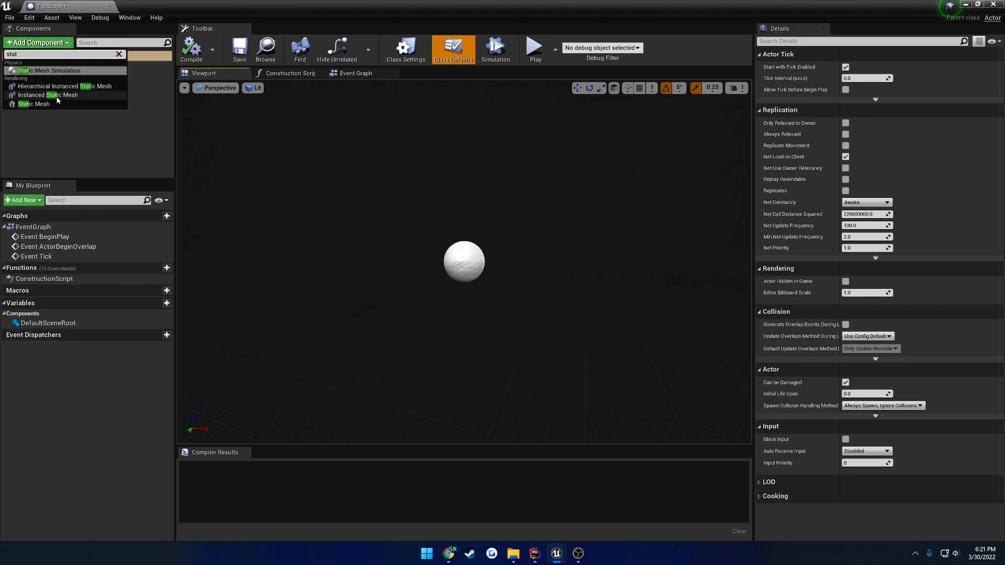
left_click(58, 104)
left_click(65, 123)
- Dock the TutScope editor beside the other open editors and make StaticMesh the root component
left_click_drag(63, 6, 254, 5)
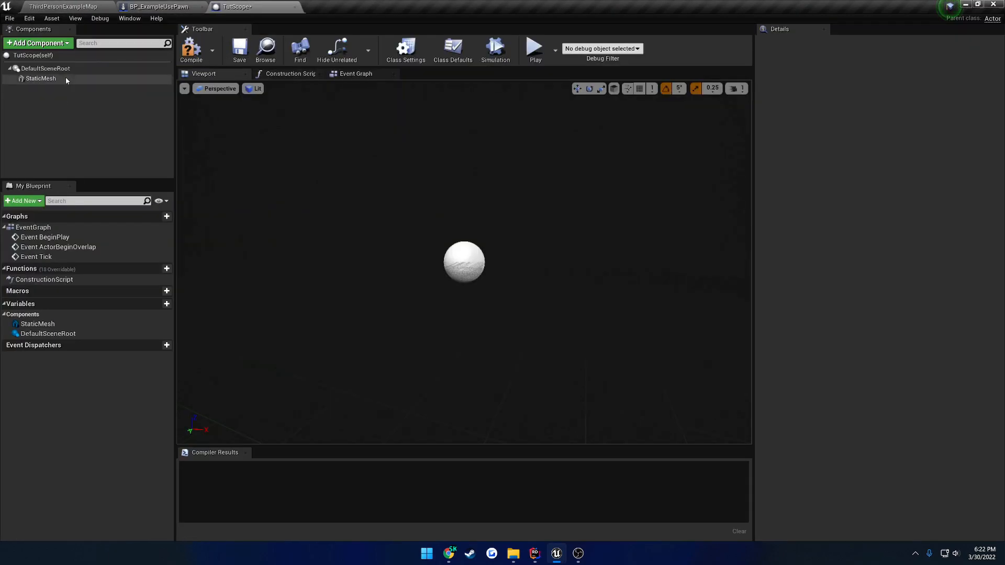
left_click_drag(50, 78, 46, 70)
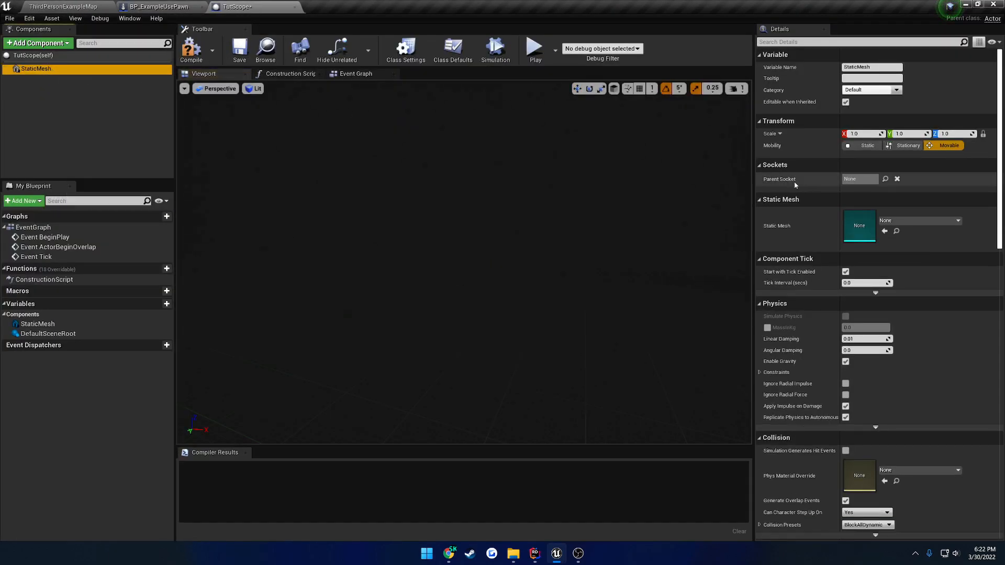
- Assign the SM_30mmScope mesh to the StaticMesh component
left_click(910, 221)
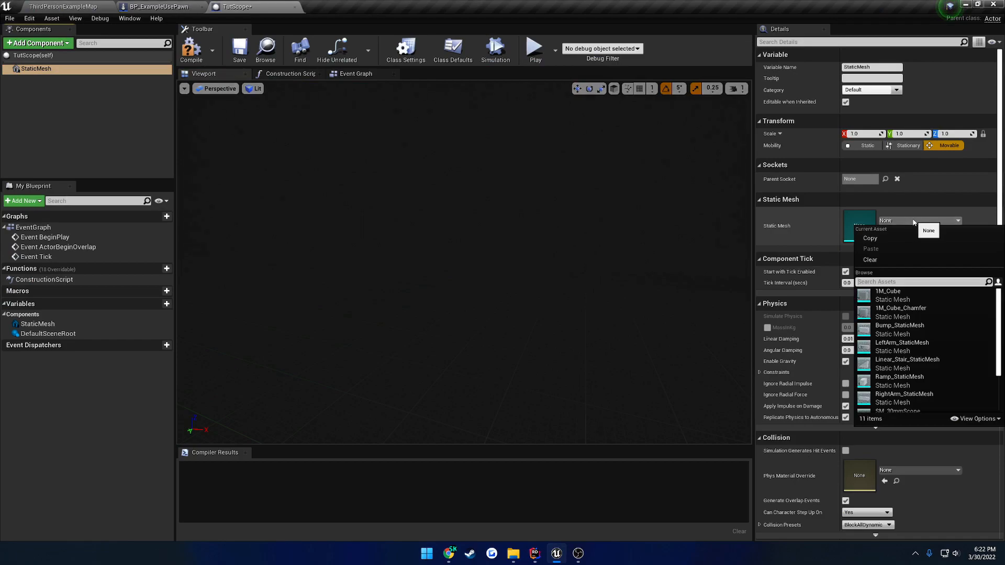
type("scope")
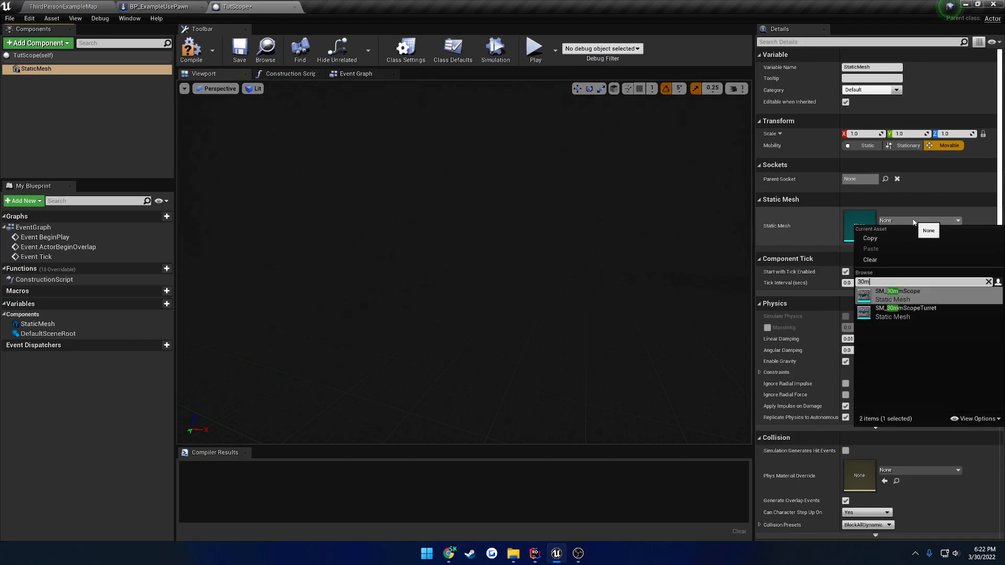
key("Return")
right_click_drag(492, 266, 743, 277)
key("w")
- Add an SKG Scene Capture Component 2D with its default name under StaticMesh
left_click(50, 44)
type("skg")
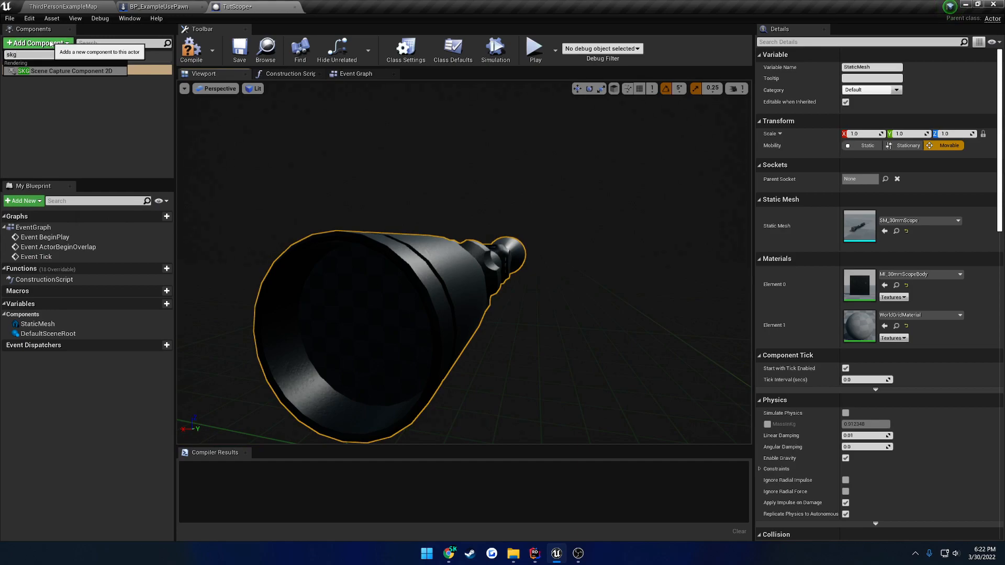
key("Return")
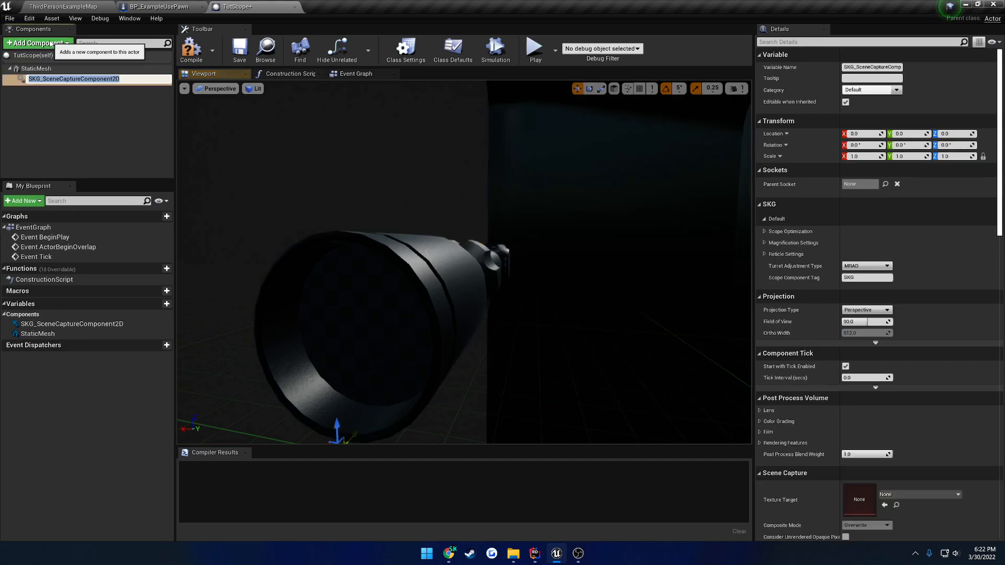
- Rotate the scene capture component 90° about Z so it faces along the scope
right_click_drag(471, 272, 623, 298)
key("e")
left_click_drag(519, 326, 433, 316)
right_click_drag(507, 322, 560, 320)
key("w")
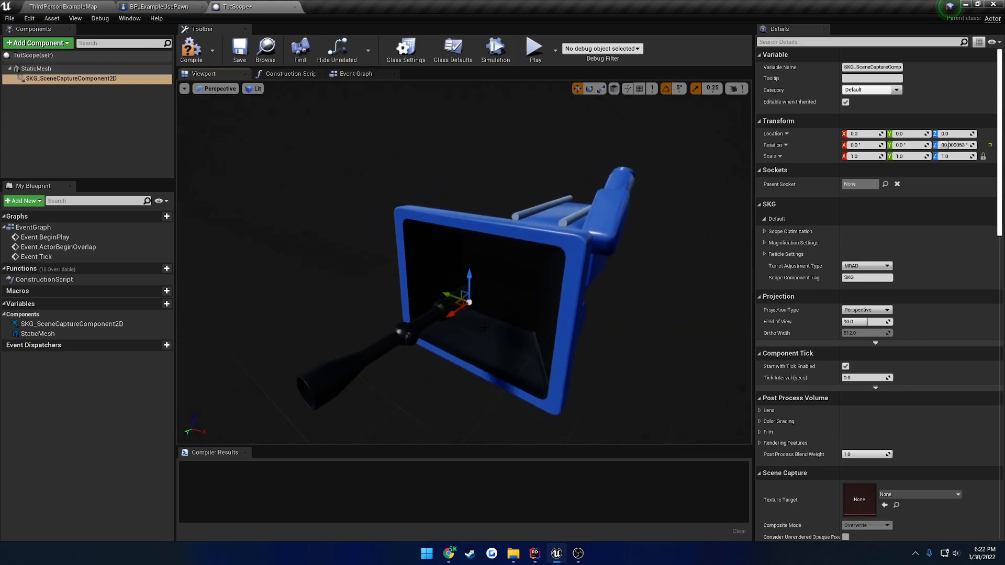
- Move the scene capture to the centre of the scope's front lens, about Y 38.5 and Z 2.17, and compile and save
left_click_drag(453, 309, 254, 413)
right_click_drag(255, 413, 371, 411)
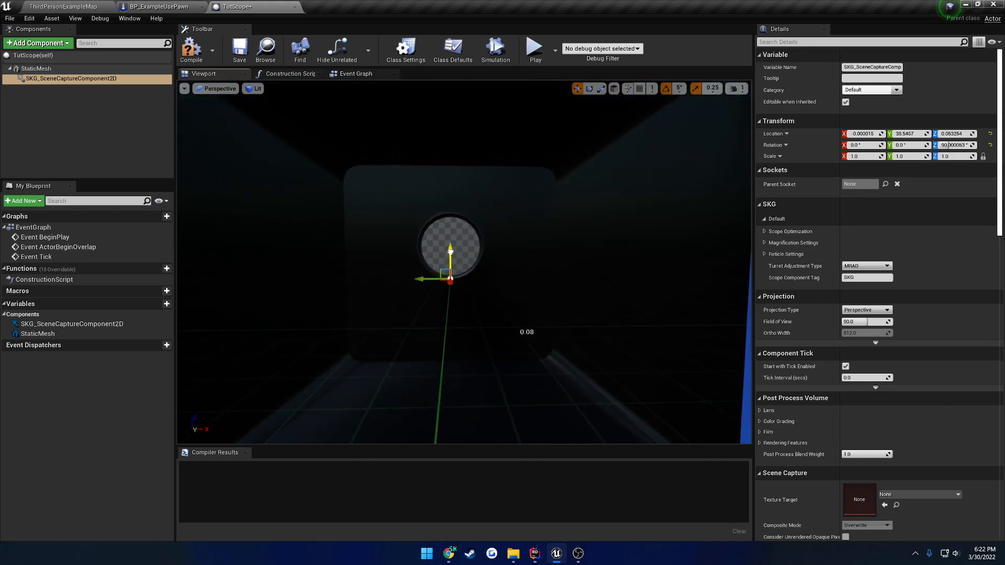
left_click_drag(450, 252, 450, 221)
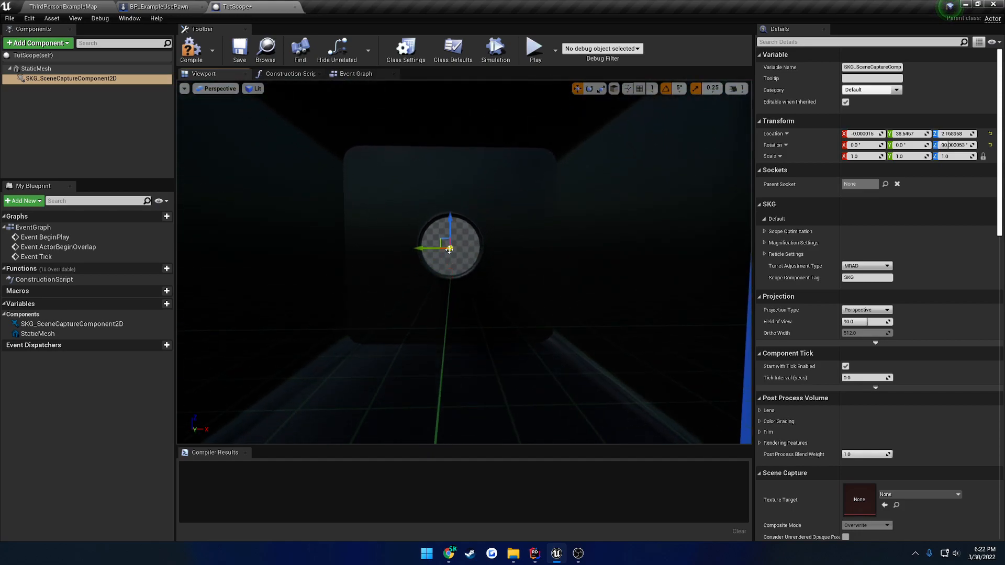
left_click(192, 49)
left_click(240, 49)
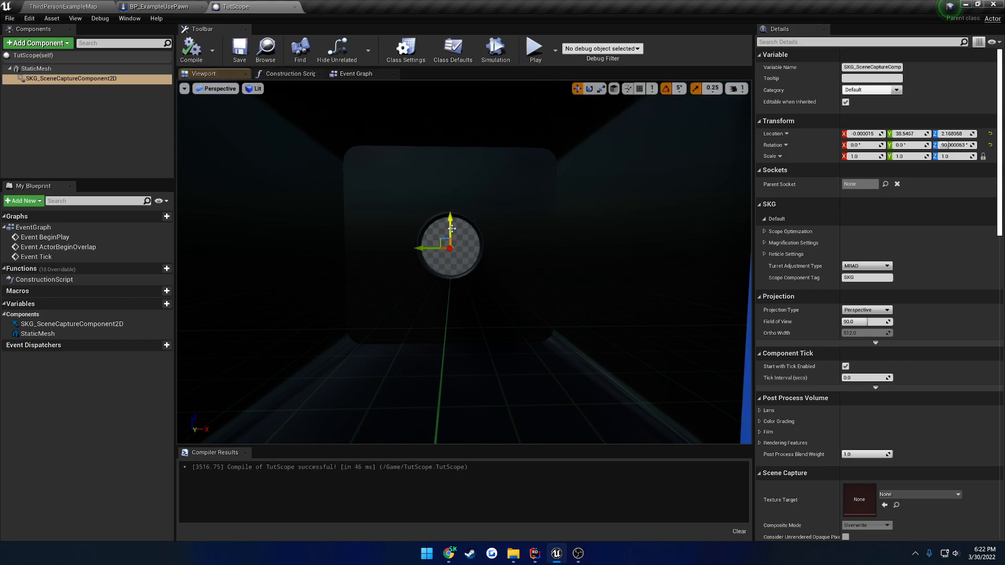
- Set the scene capture's texture target to RT_MagnifiedScope, and compile and save the blueprint
right_click_drag(450, 230, 484, 231)
right_click_drag(502, 293, 551, 295)
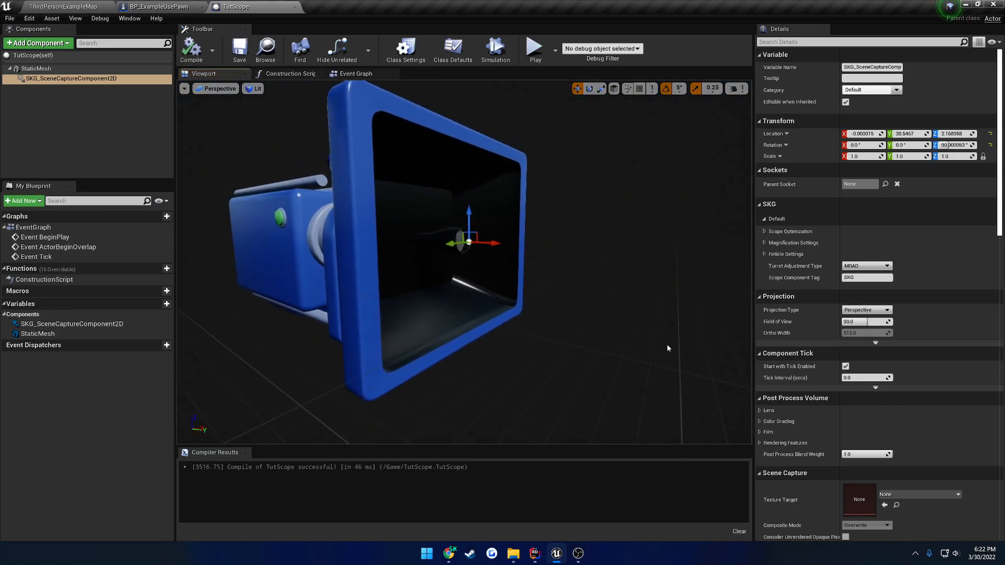
left_click(938, 495)
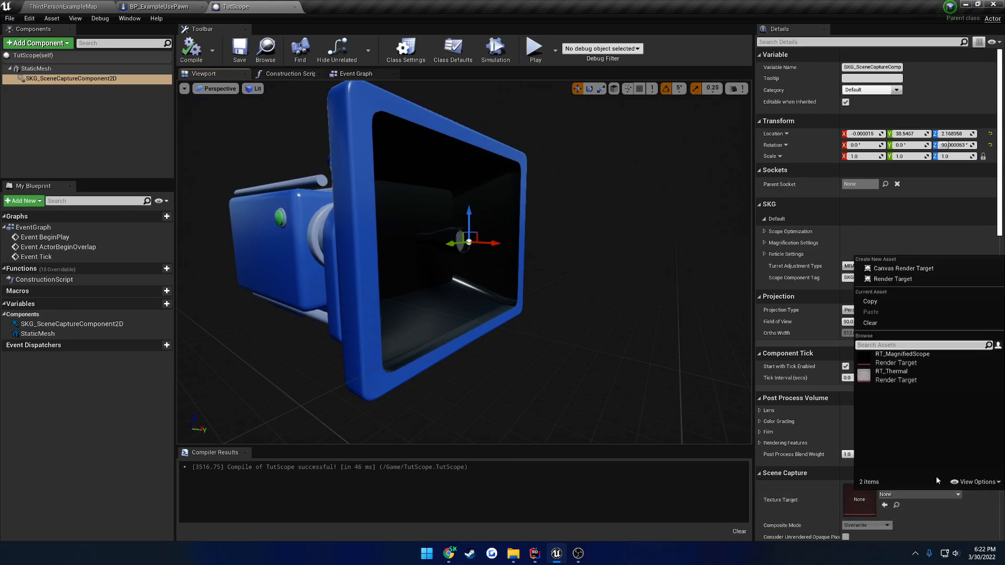
left_click(912, 357)
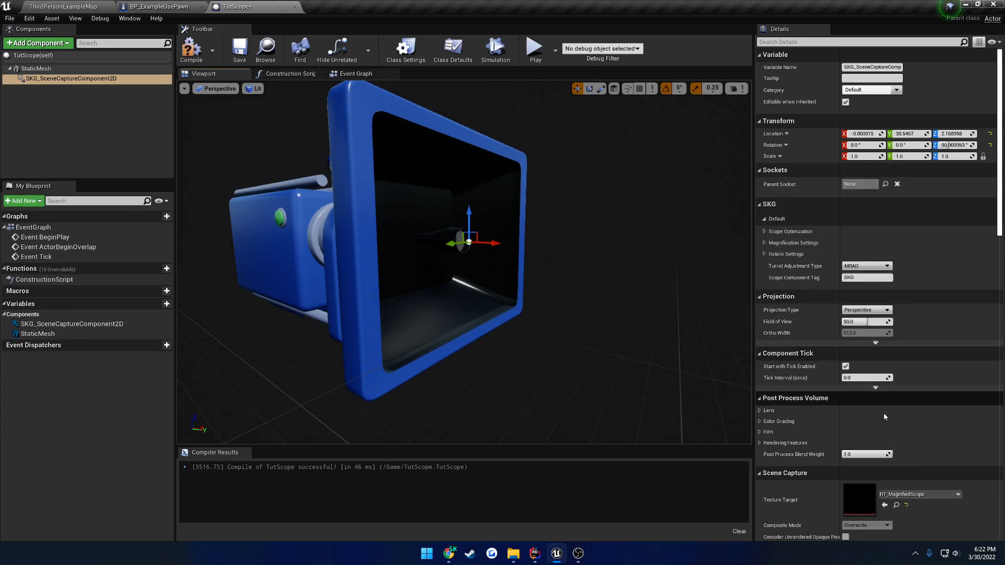
left_click(191, 48)
left_click(239, 49)
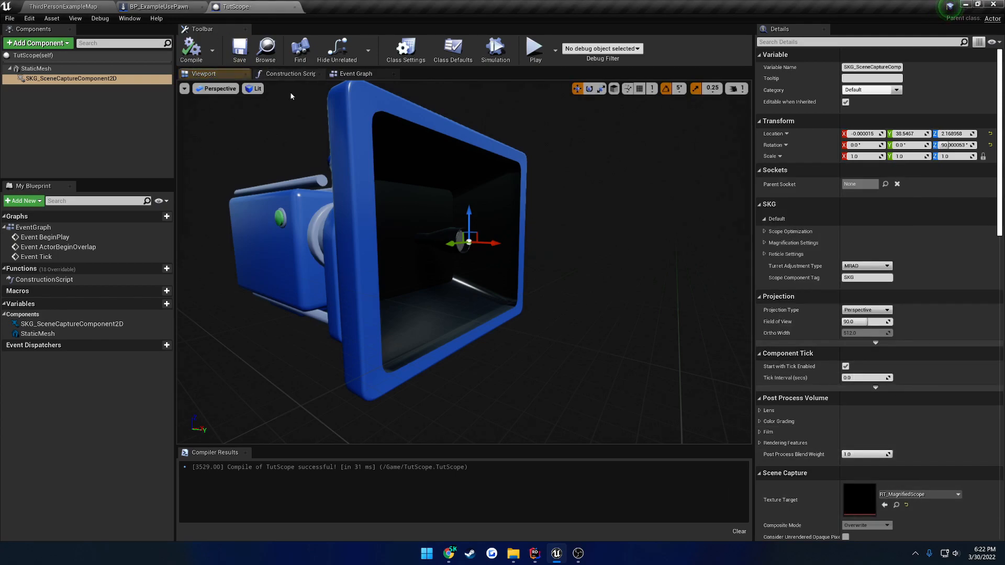
- In the scope optimization settings, disable Capture While Stopped and set the Scope Cleared Color to white
left_click(764, 231)
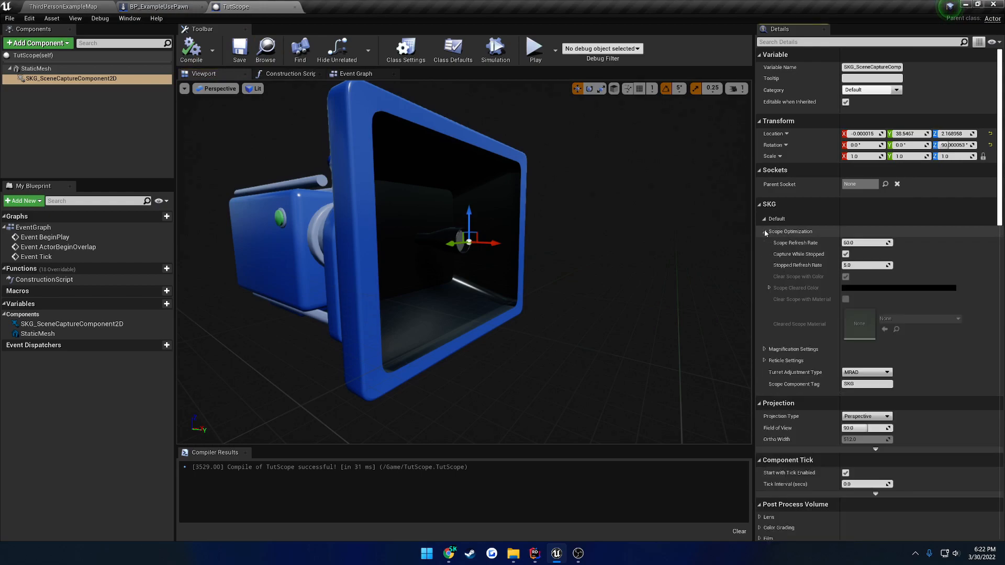
left_click(845, 254)
left_click(855, 288)
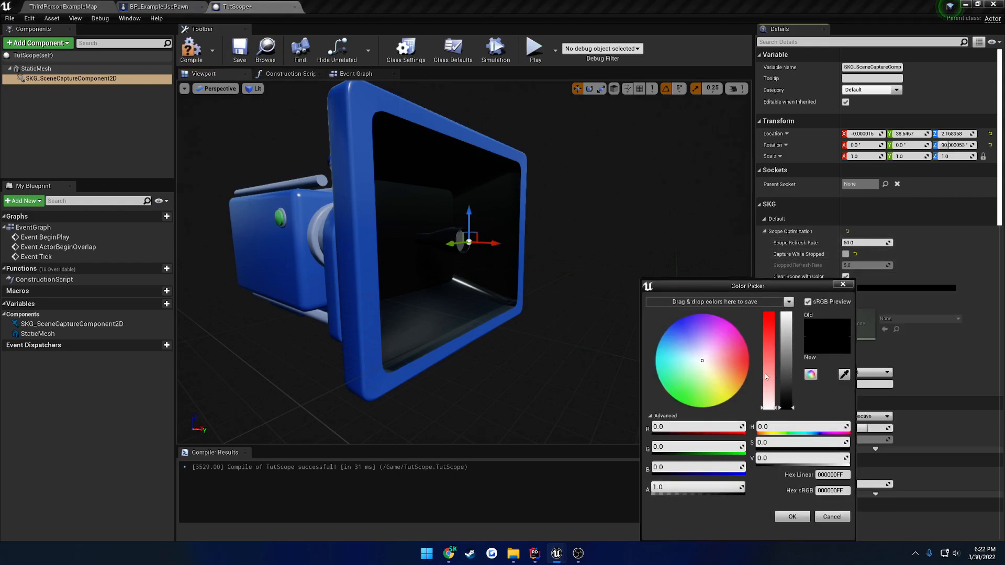
left_click_drag(789, 350, 788, 310)
left_click(803, 517)
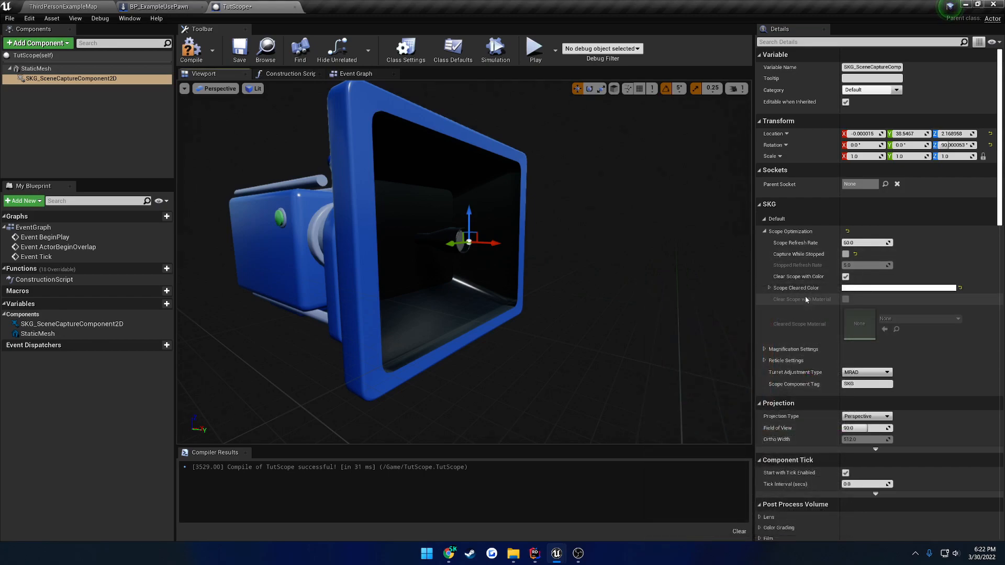
- Add three entries to the scope's Magnifications array and set them to 2, 4 and 6
left_click(764, 349)
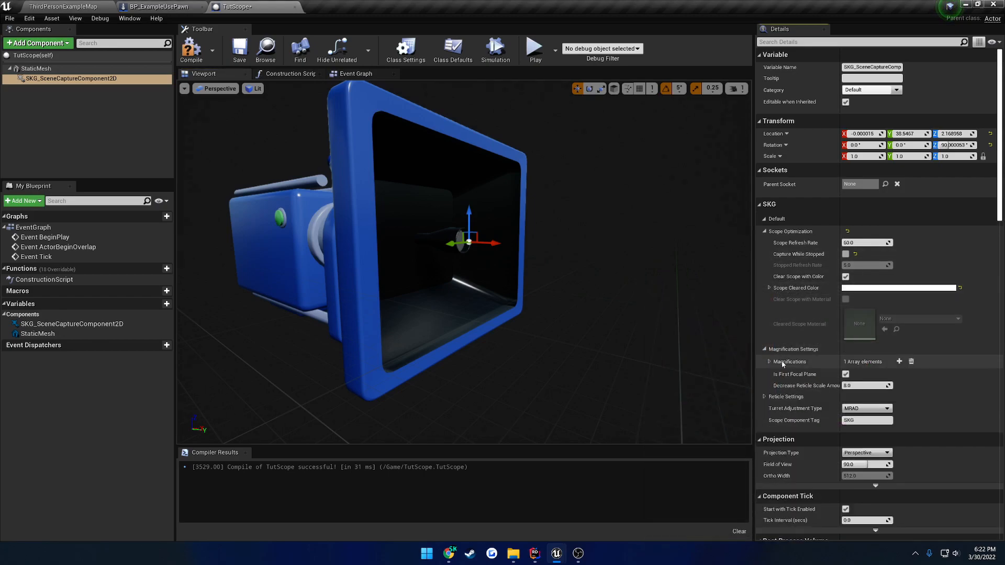
left_click(769, 361)
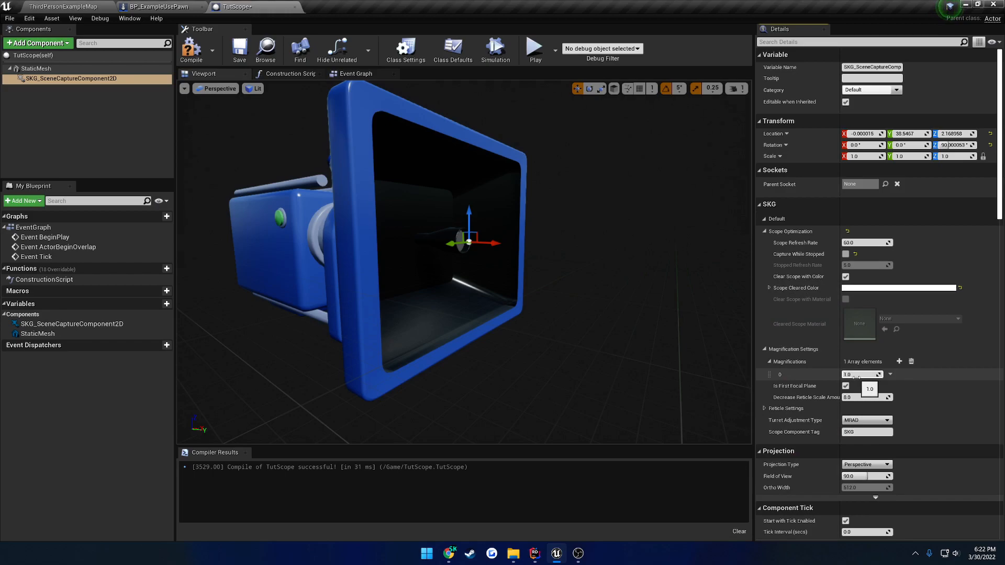
left_click(899, 362)
left_click(899, 361)
left_click(899, 362)
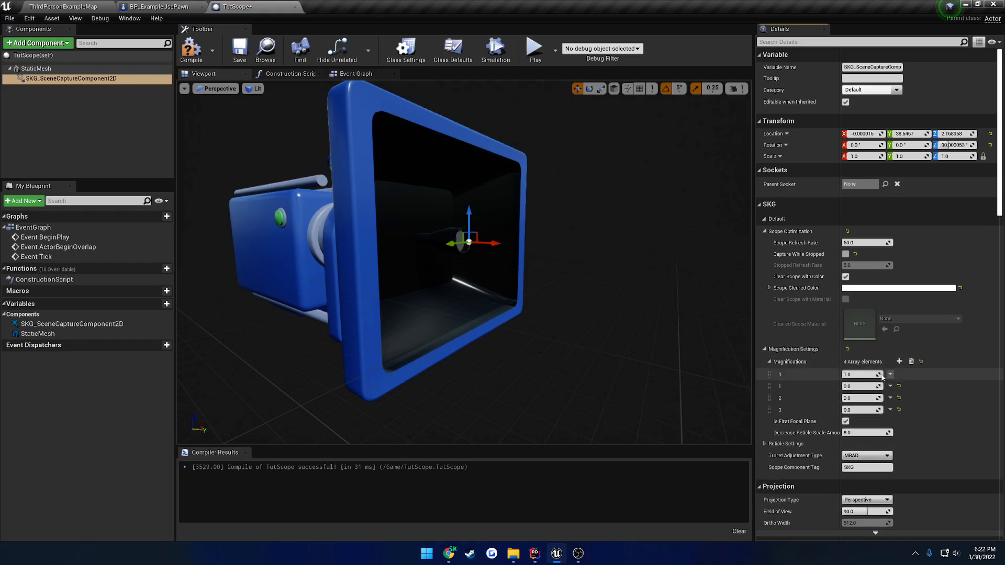
left_click(861, 386)
type("2")
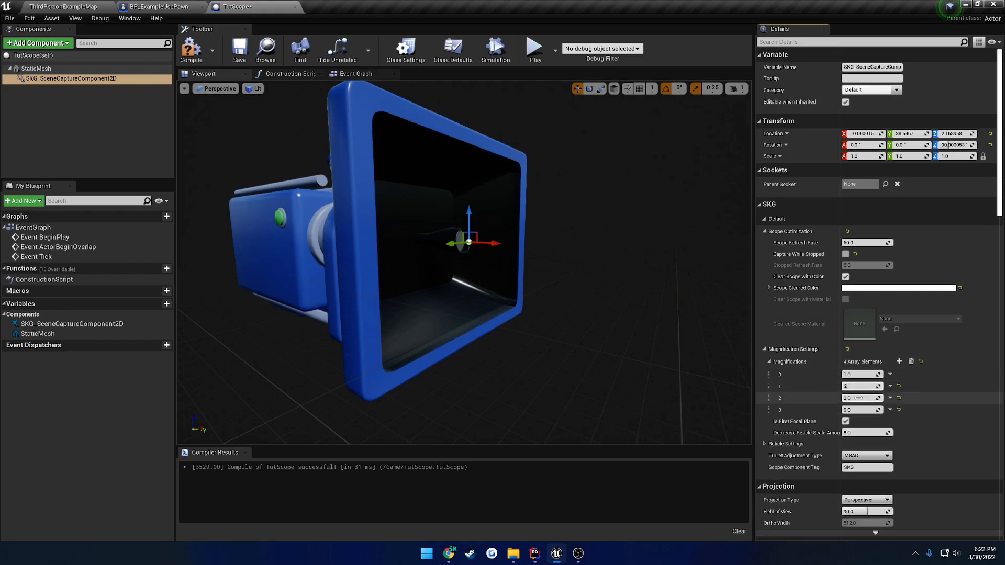
type("4")
key("Return")
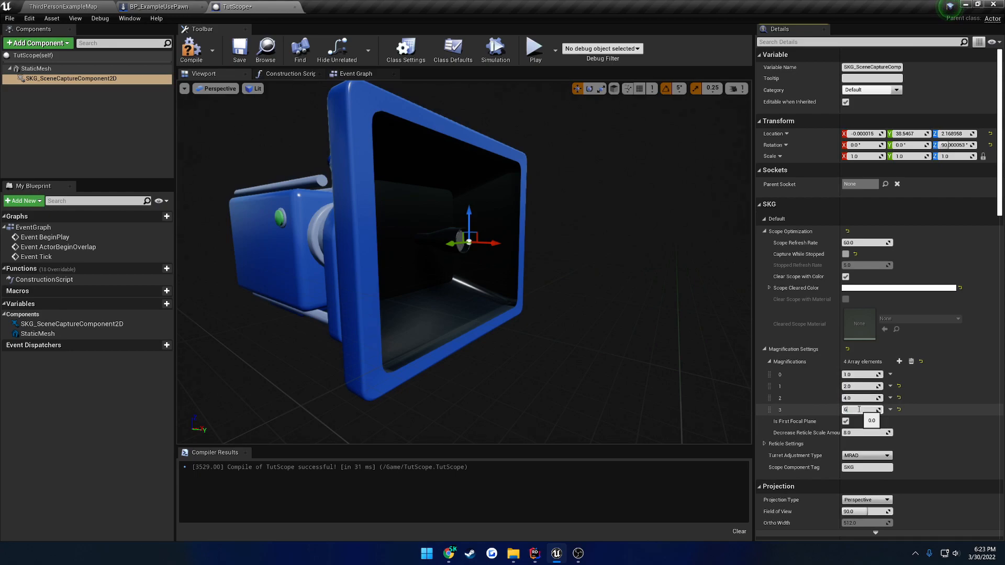
key("Return")
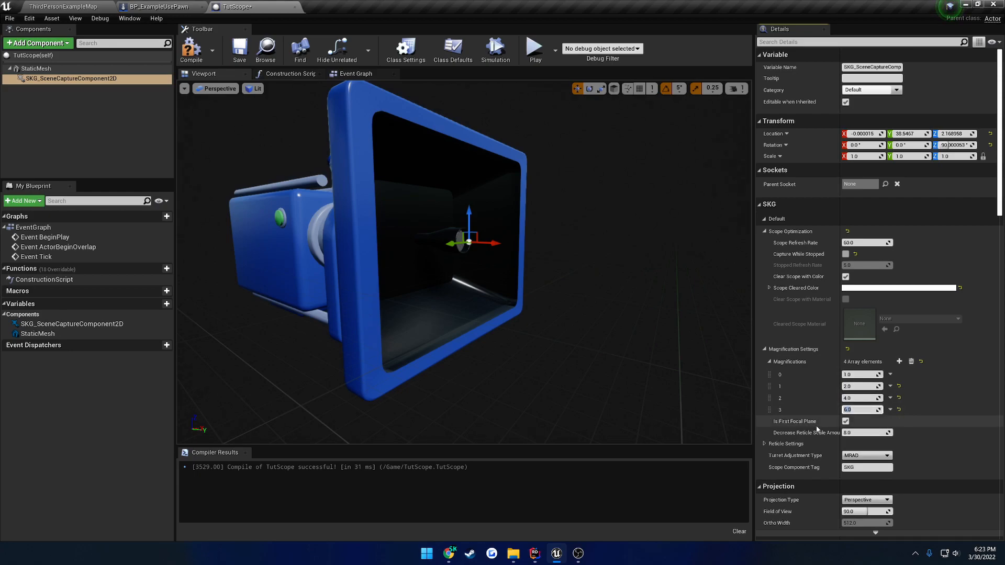
- Add one reticle material entry, assign MI_30mmScope_ReticleCircle to it, and compile and save the blueprint
left_click(765, 444)
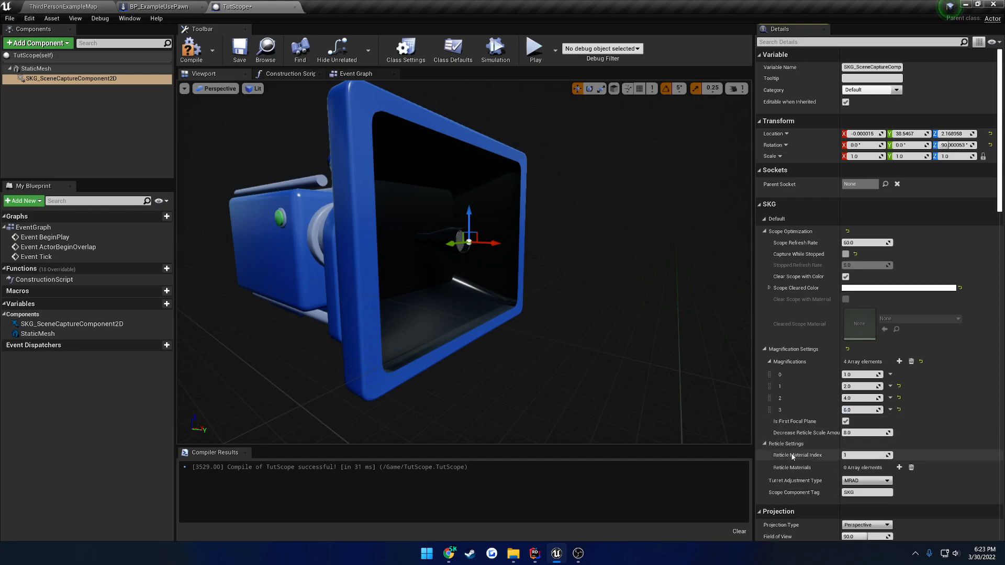
left_click(899, 467)
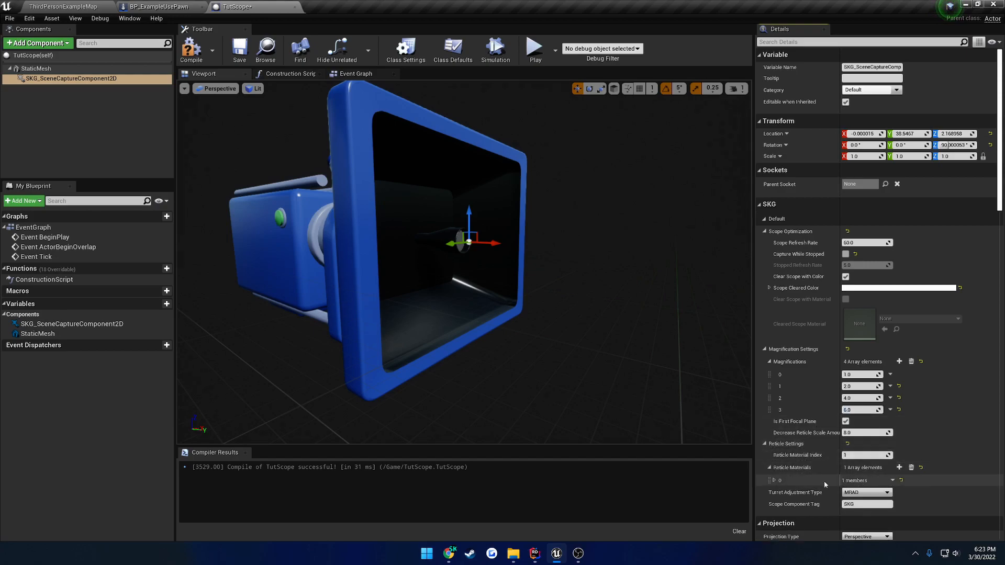
left_click(775, 480)
scroll(837, 471, "down", 2)
left_click(919, 471)
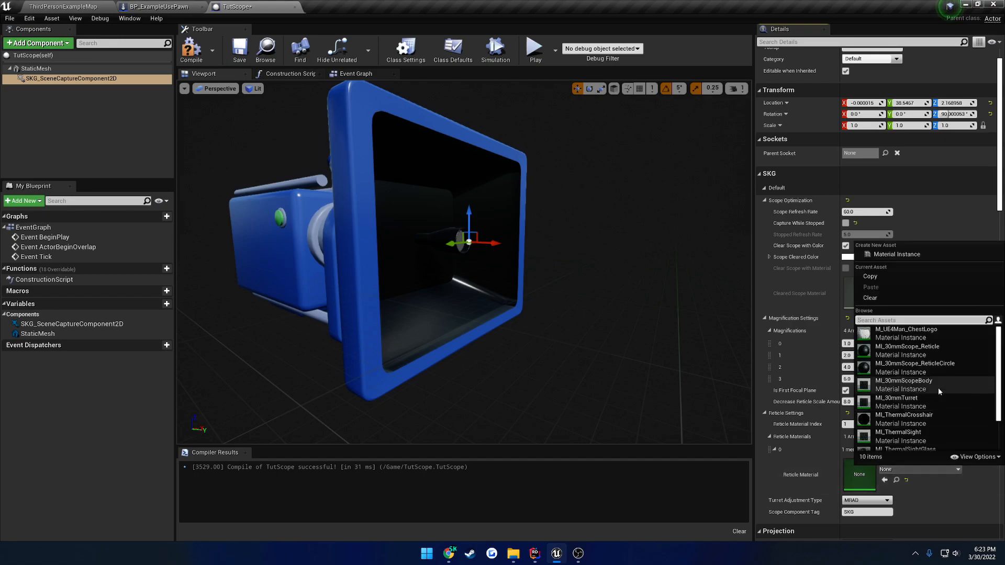
left_click(931, 369)
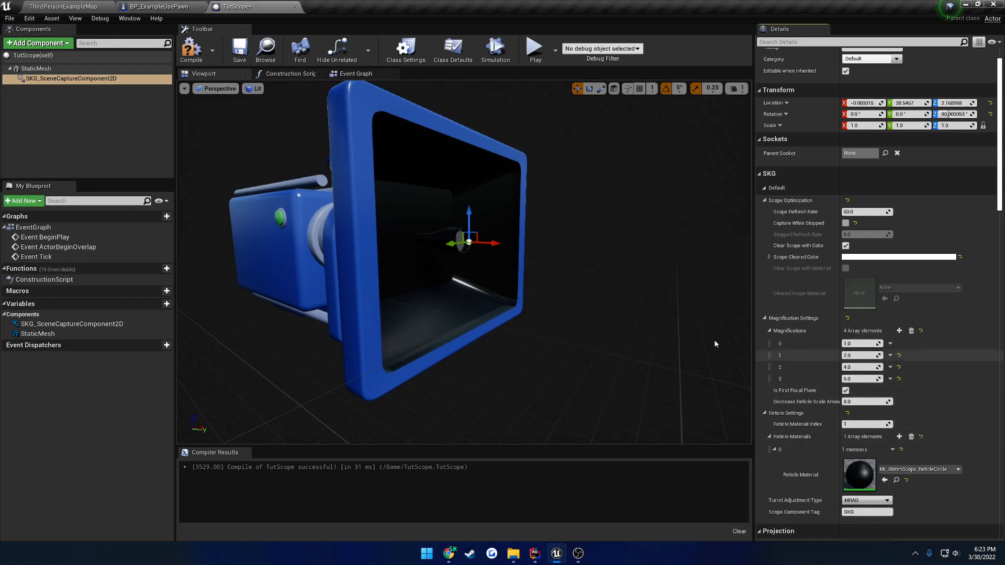
left_click(192, 49)
left_click(240, 50)
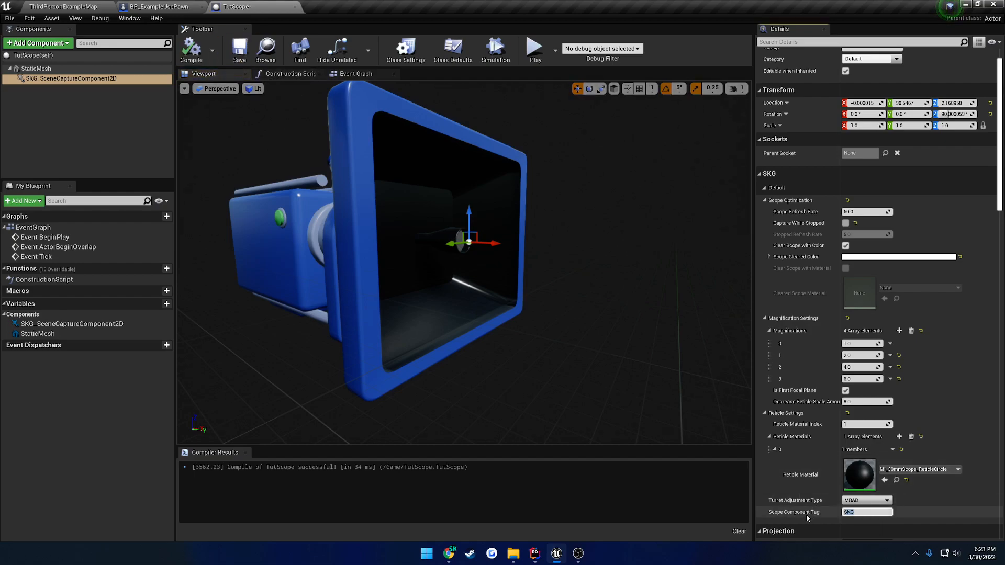
- Place a TutScope actor in the ThirdPersonExampleMap level near the floor text and raise it well above the floor
right_click_drag(628, 356, 627, 356)
left_click(65, 7)
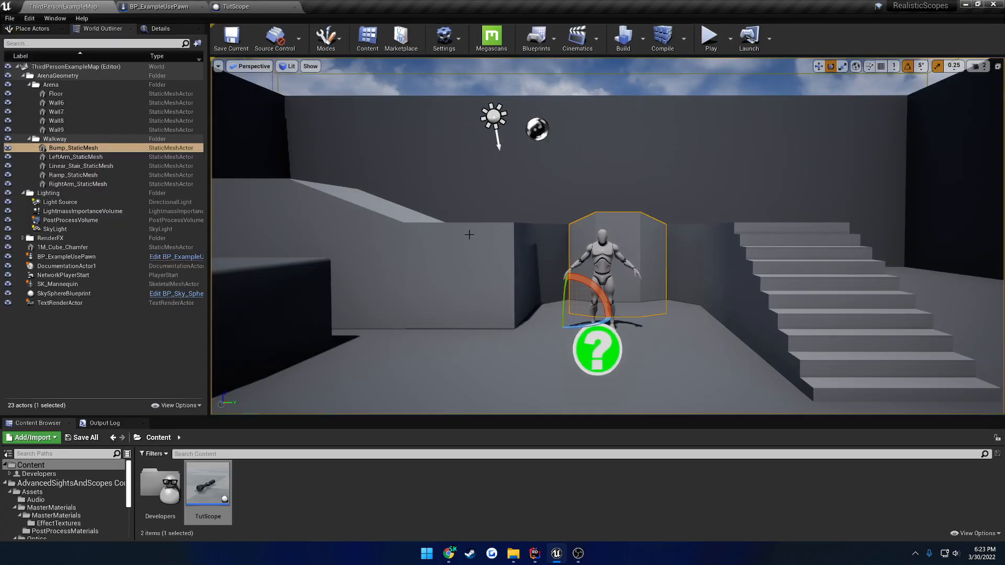
right_click_drag(469, 234, 474, 248)
left_click_drag(223, 481, 451, 376)
key("w")
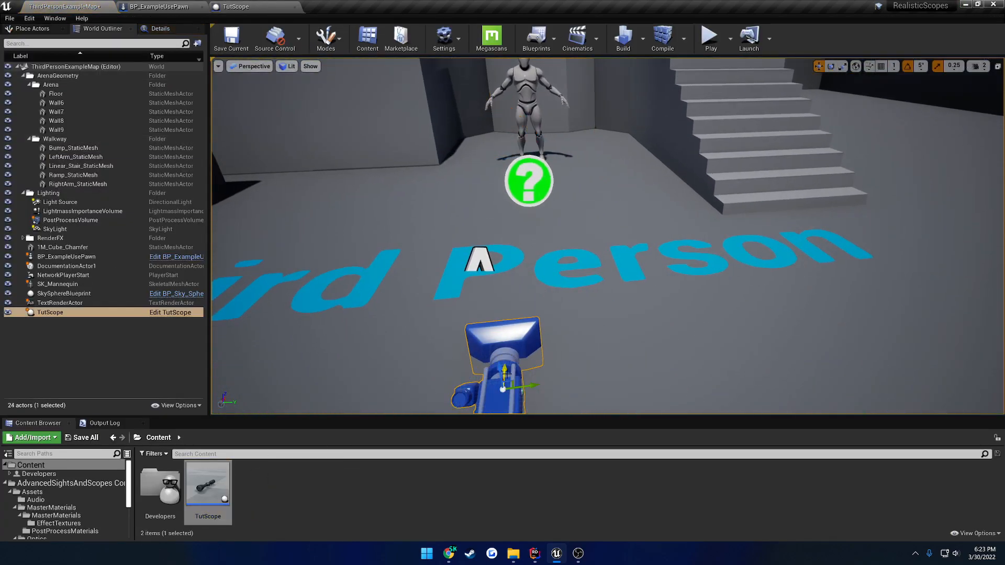
left_click_drag(524, 387, 521, 111)
key("f")
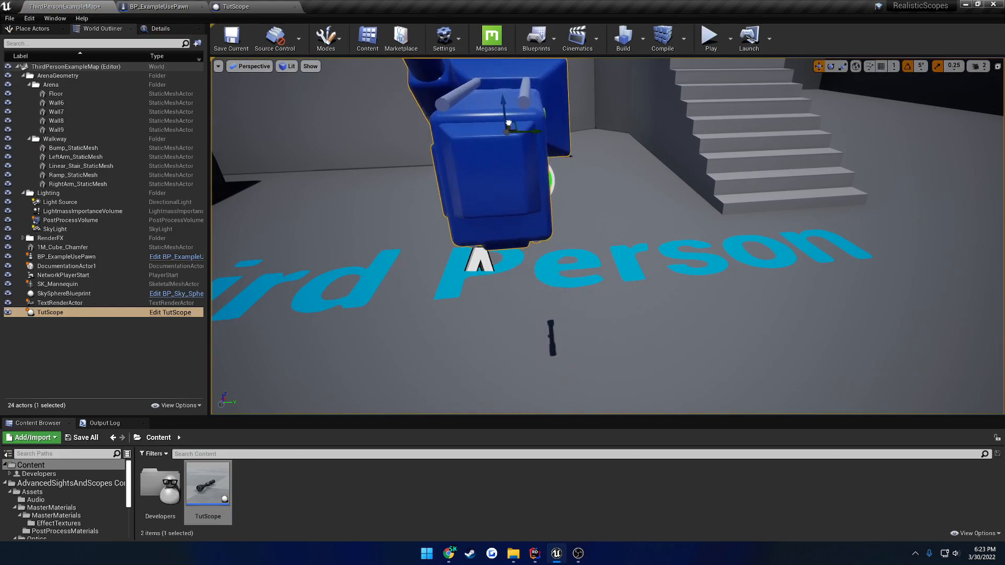
- Simulate the level, examine the lens of the placed TutScope from close up, and stop the simulation
left_click(730, 38)
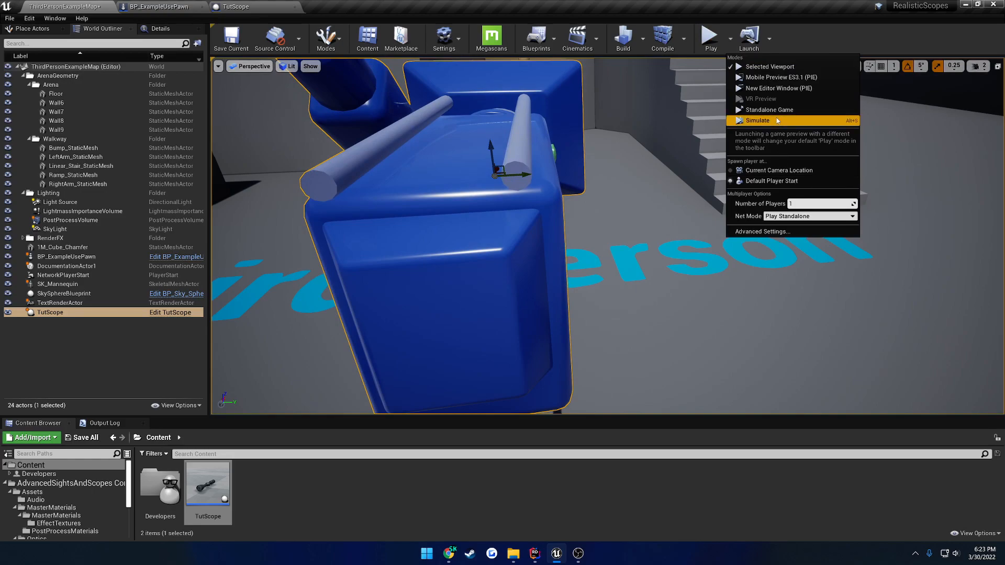
left_click(837, 121)
key("w")
right_click_drag(607, 235, 636, 224)
key("a")
key("w")
key("d")
right_click_drag(595, 285, 656, 267)
key("a")
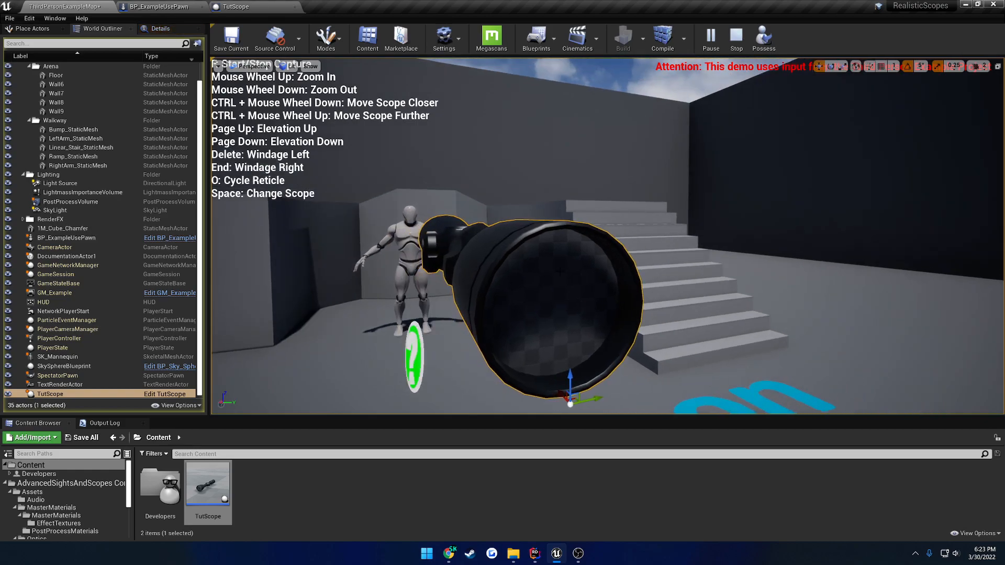
key("Escape")
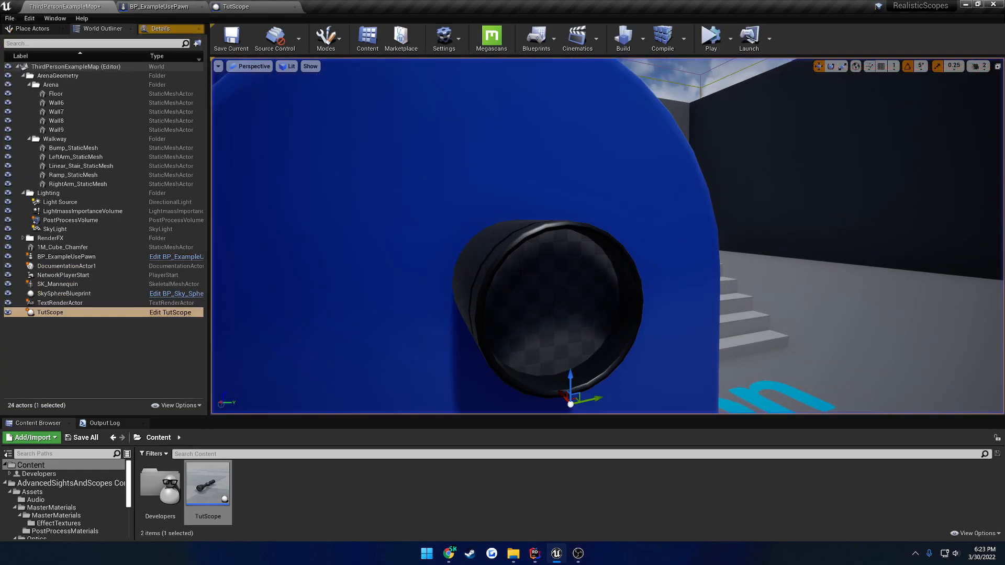
- Open the BP_ThermalScope_BW blueprint from the AdvancedSightsAndScopes Blueprints folder to examine its event graph
left_click(257, 7)
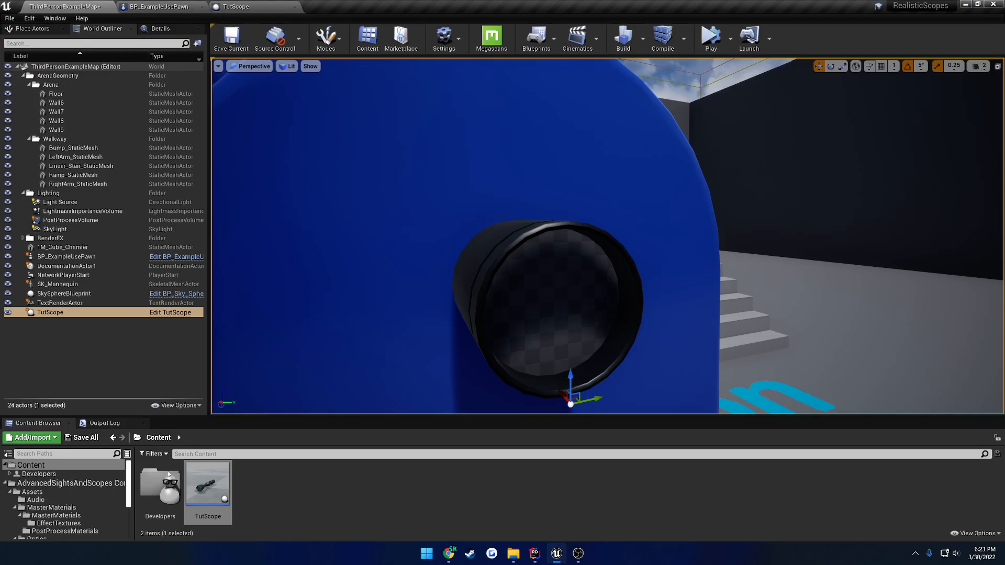
left_click(78, 483)
double_click(213, 487)
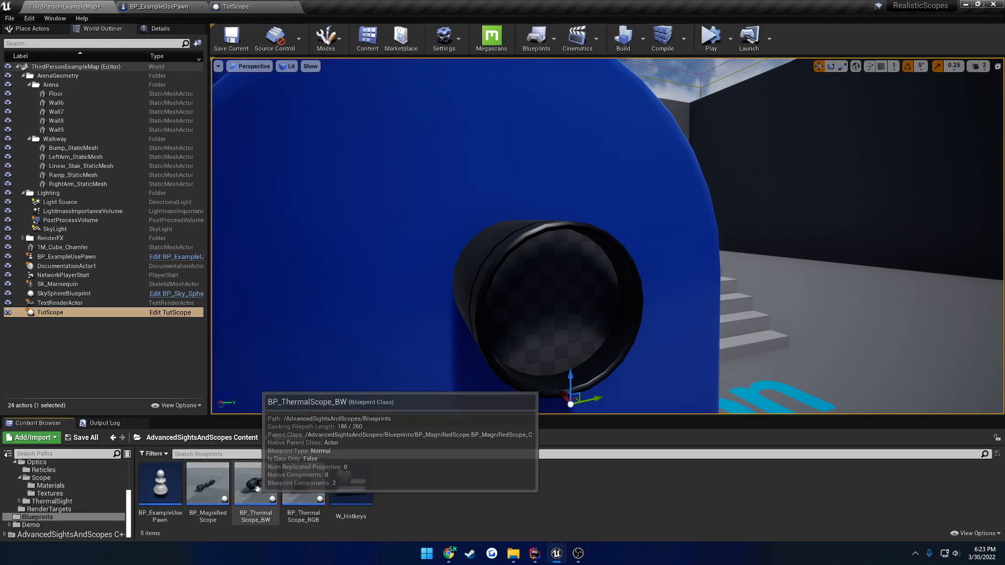
double_click(253, 477)
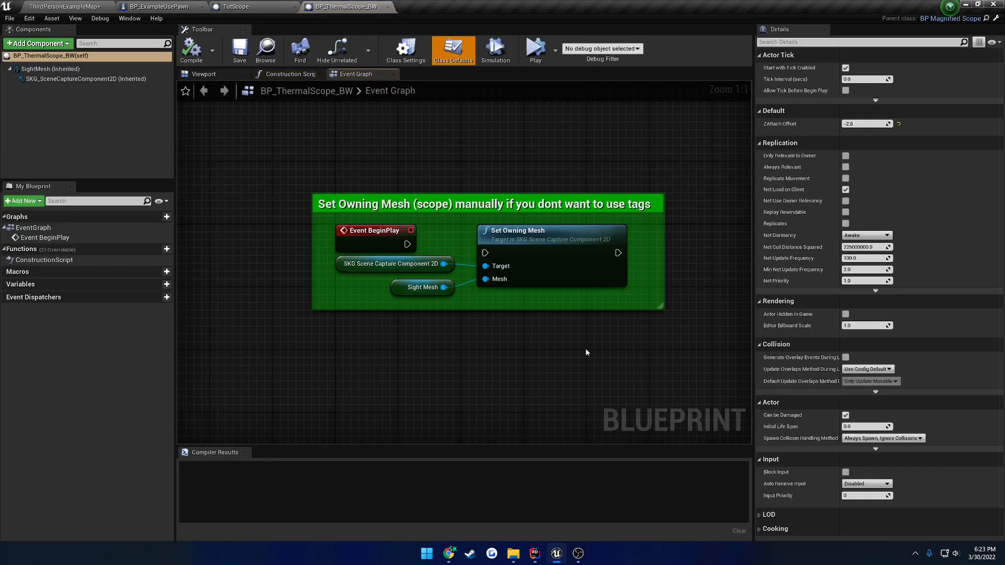
left_click_drag(612, 297, 294, 167)
left_click(319, 161)
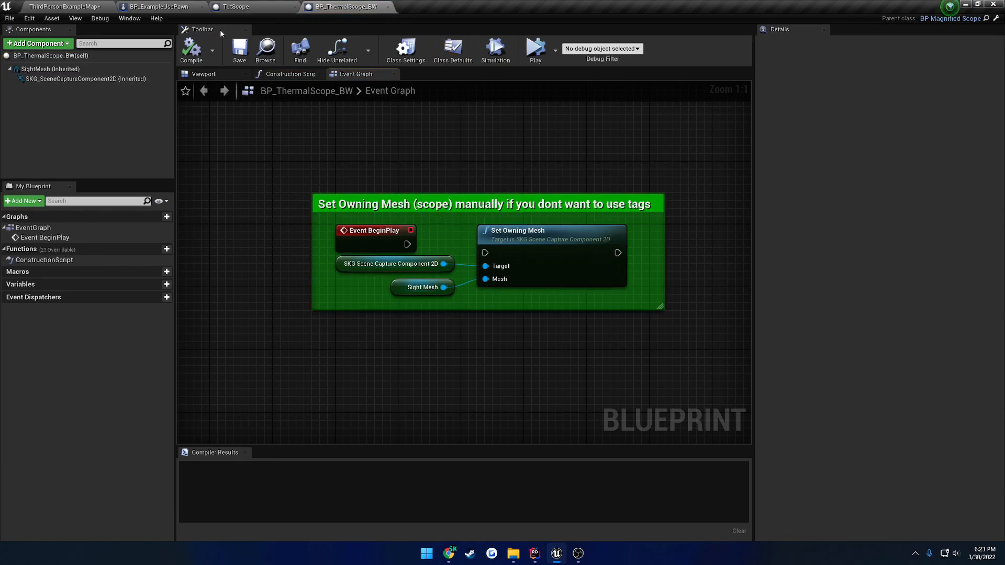
- In TutScope, check the StaticMesh's Component Tags and the Scope Component Tag in the SKG settings of SKG_SceneCaptureComponent2D
left_click(233, 6)
left_click(95, 68)
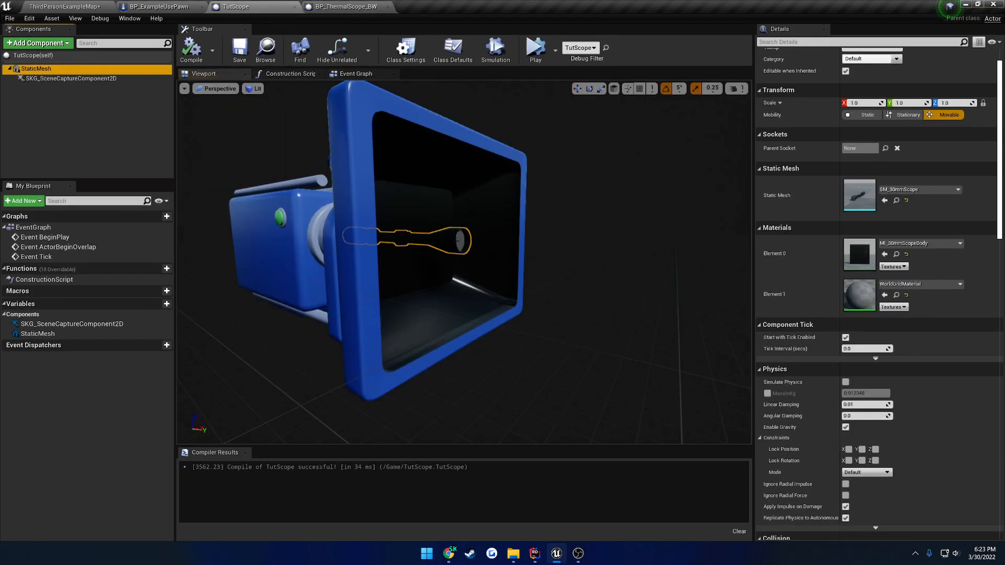
left_click(830, 43)
type("tag")
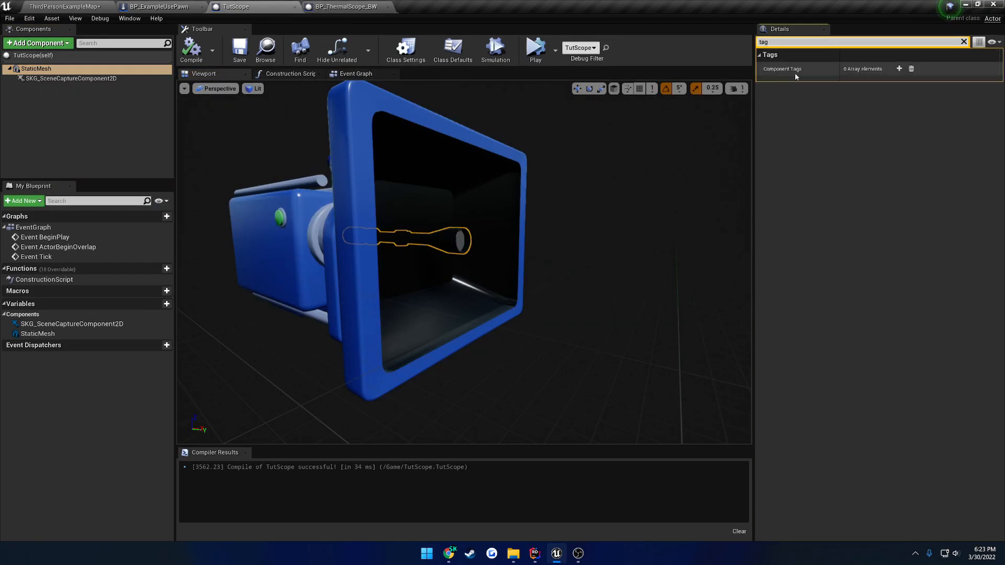
left_click(116, 79)
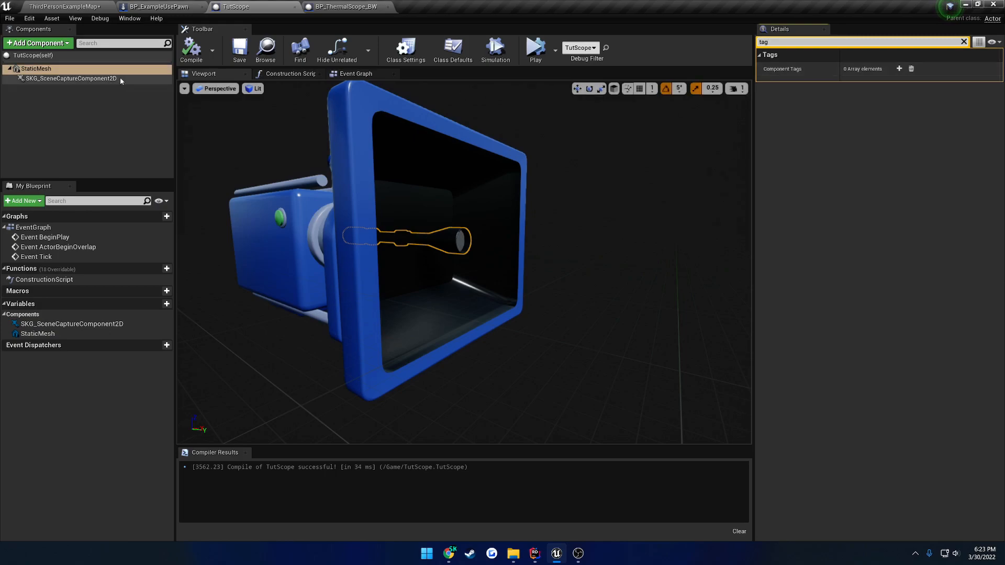
left_click(964, 41)
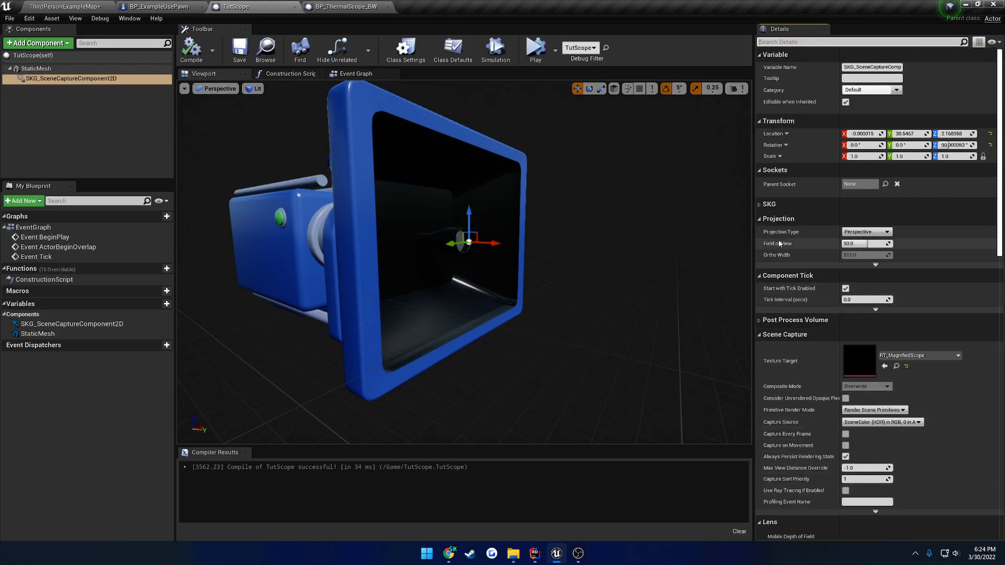
left_click(769, 204)
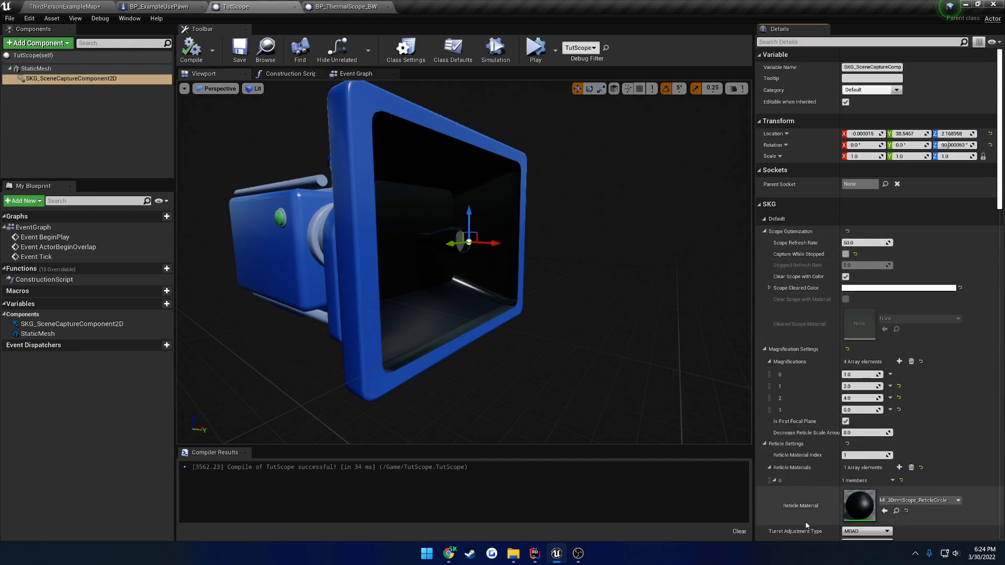
scroll(796, 516, "down", 2)
left_click(862, 512)
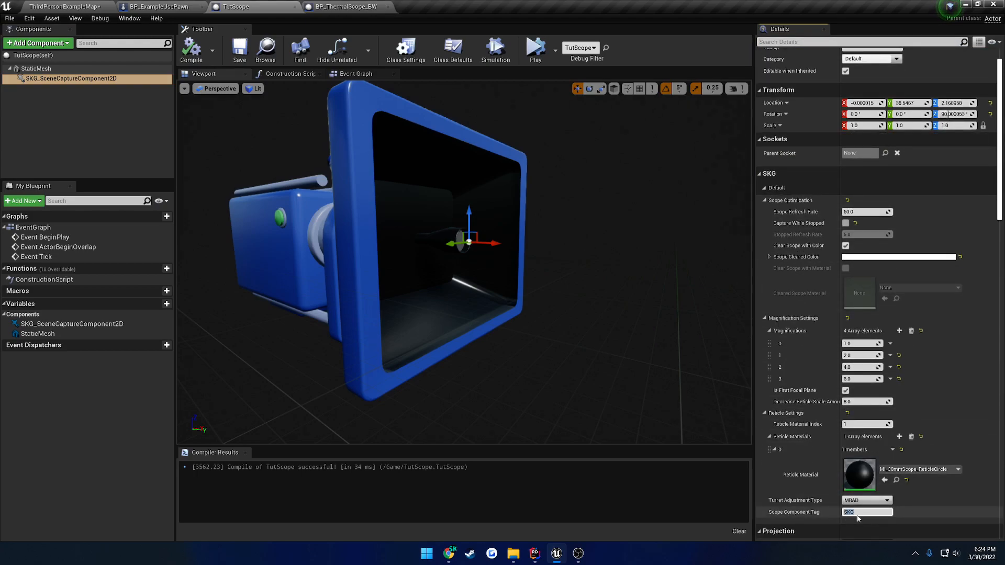
left_click(862, 512)
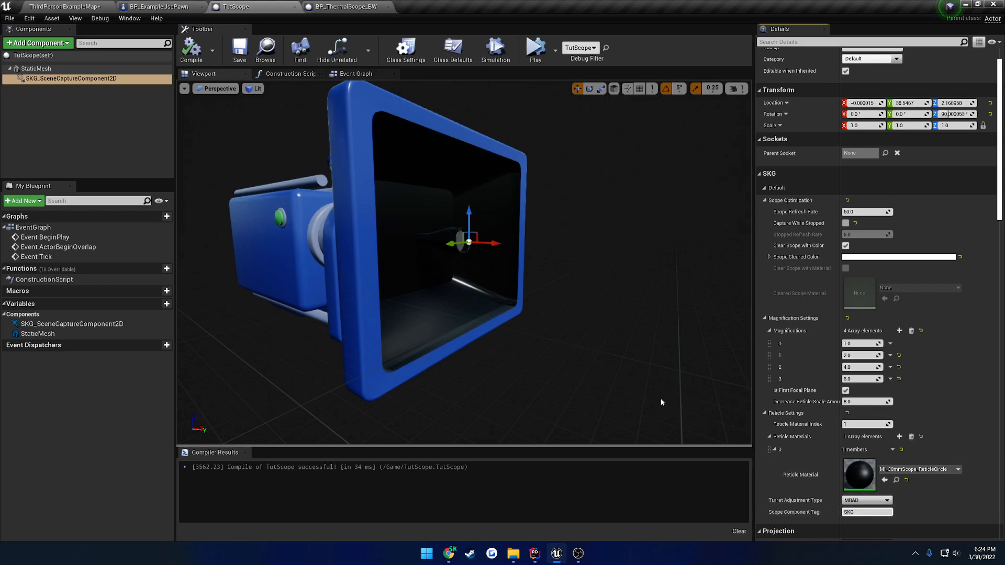
- Add one component tag named SKG to TutScope's StaticMesh and compile the blueprint
left_click(37, 68)
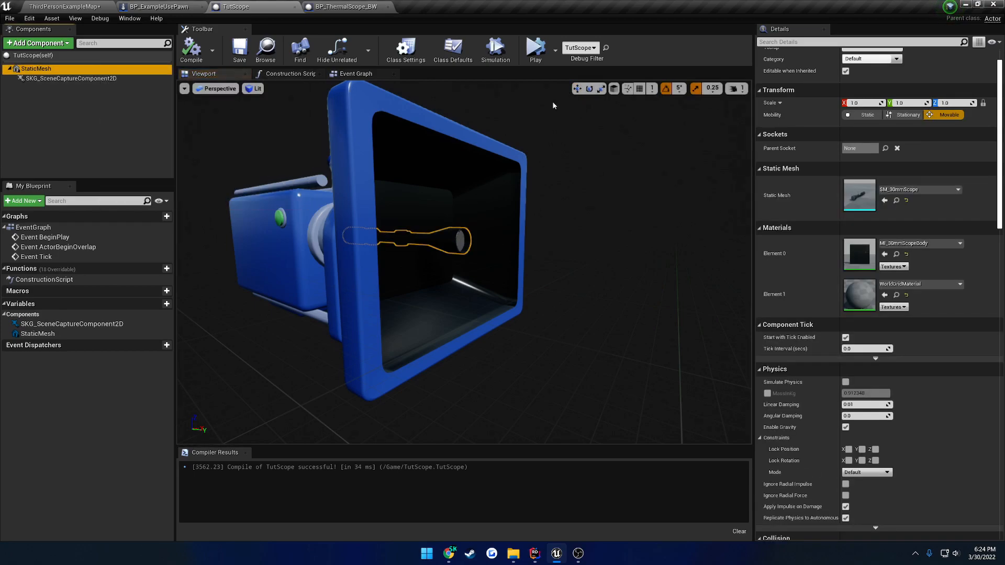
left_click(860, 41)
type("tag")
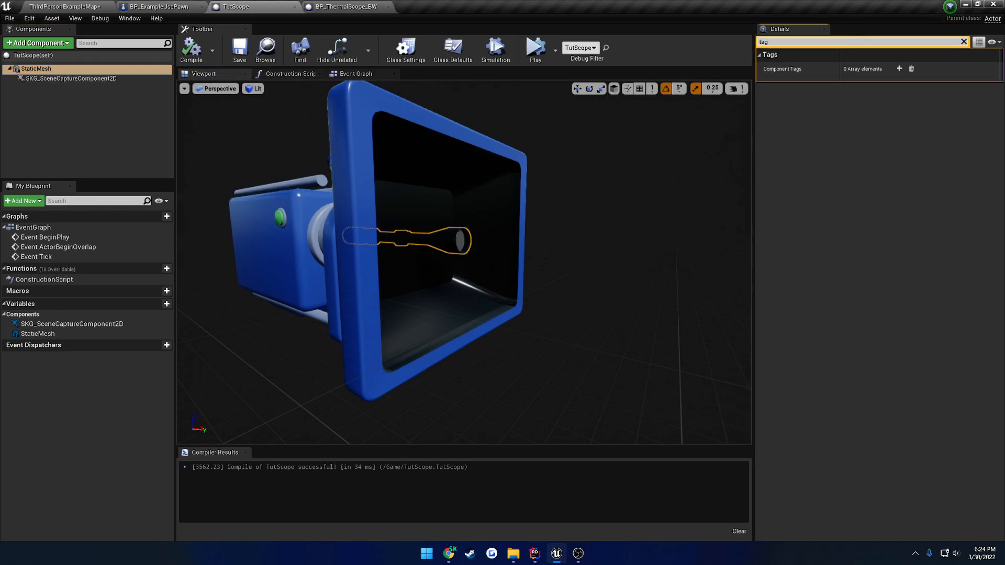
left_click(899, 69)
left_click(861, 81)
type("SKG")
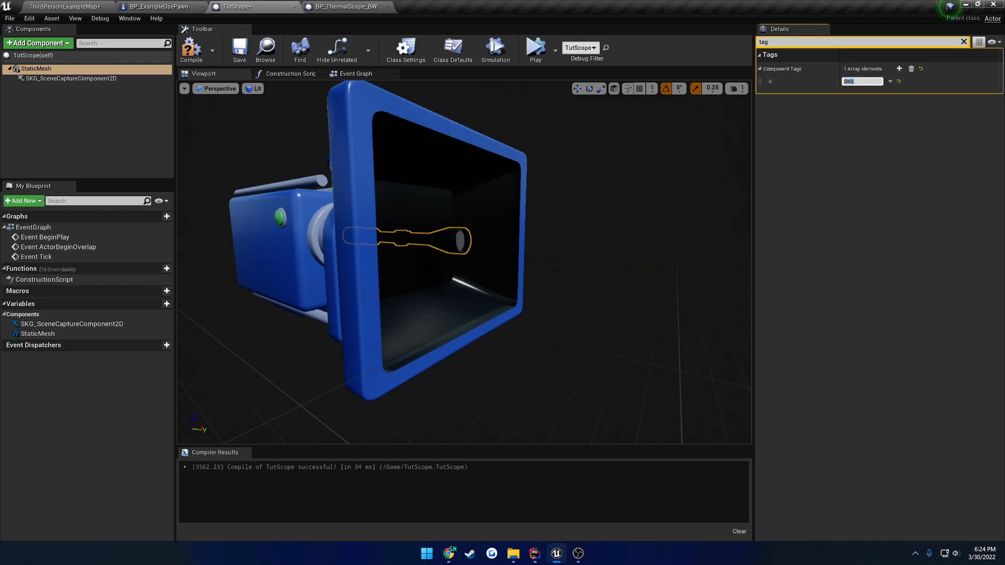
left_click(191, 53)
- Review the Scope Component Tag of SKG_SceneCaptureComponent2D and compare it with the Set Owning Mesh setup in BP_ThermalScope_BW
left_click(71, 79)
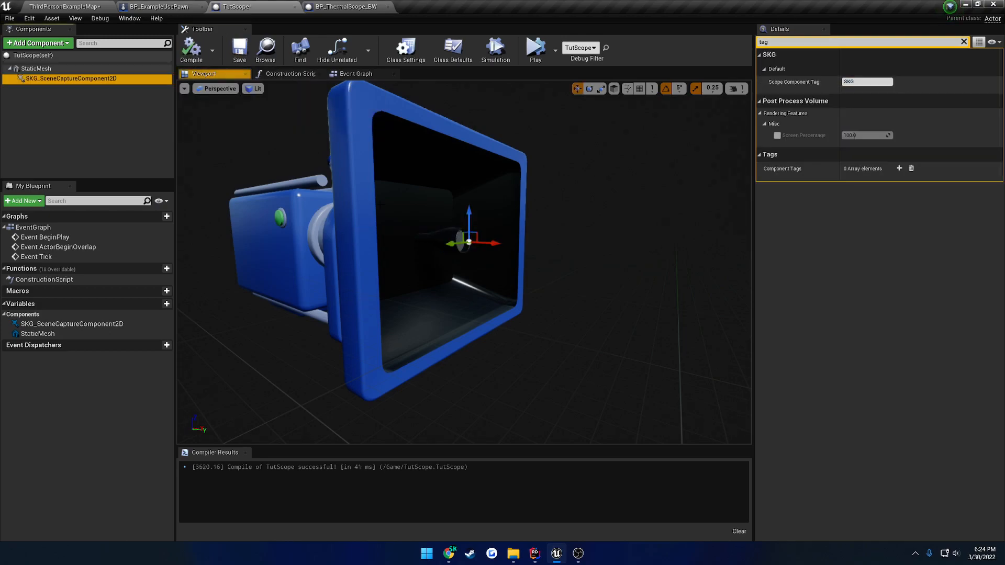
left_click(963, 42)
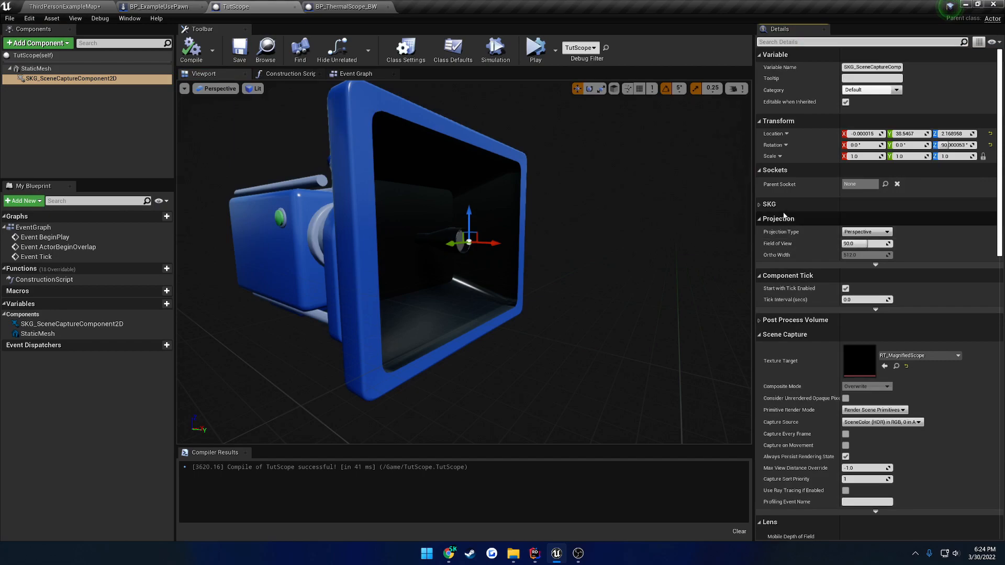
left_click(766, 204)
scroll(875, 497, "down", 1)
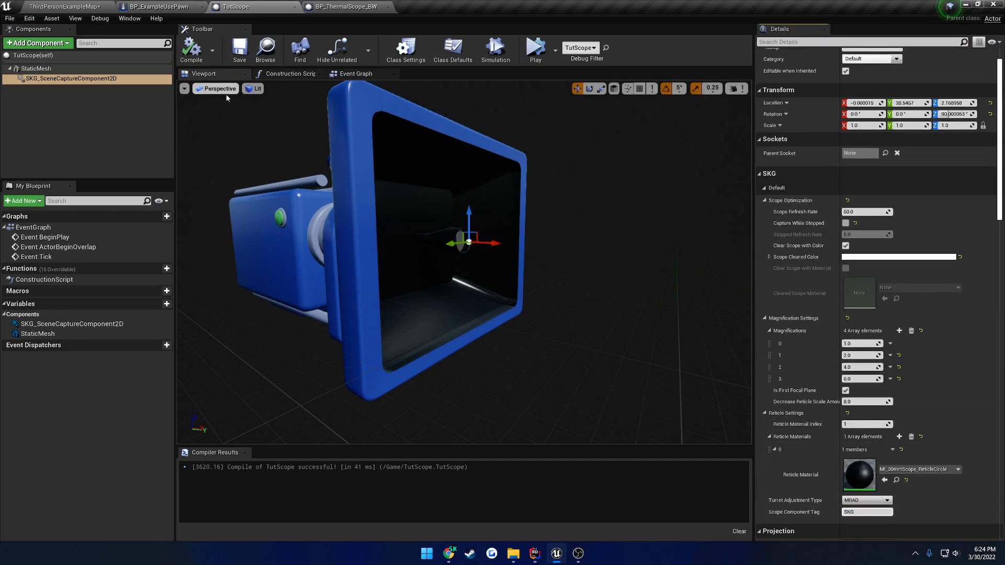
left_click(341, 7)
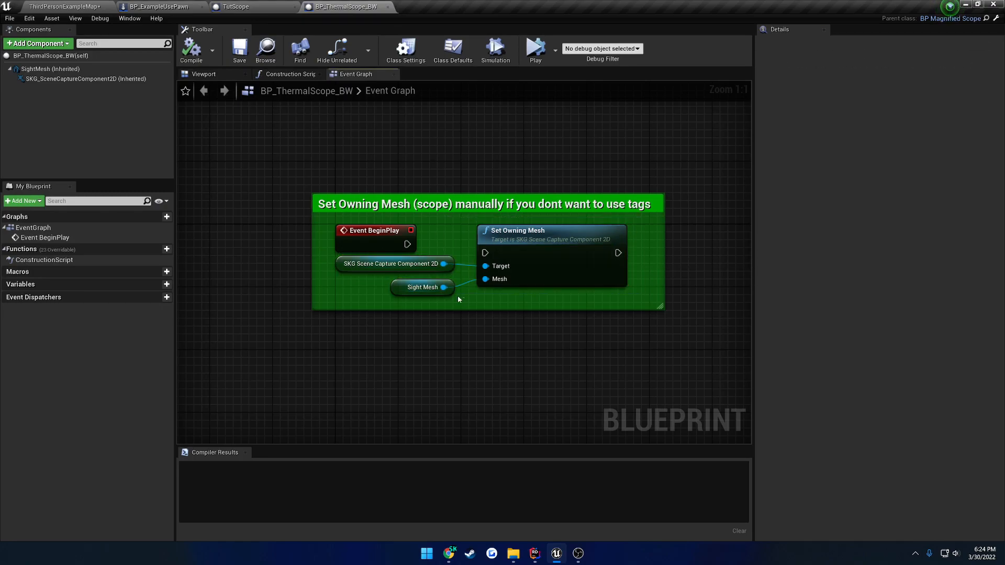
left_click(435, 289)
left_click(238, 7)
left_click(53, 69)
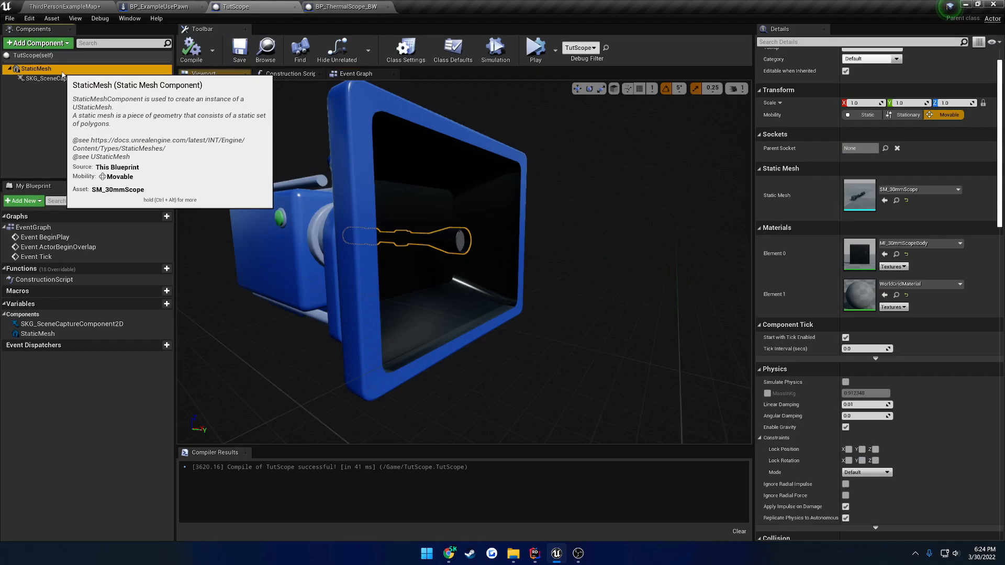
- Simulate the ThirdPersonExampleMap level, view the placed TutScope's lens straight on, and stop the simulation
left_click(78, 7)
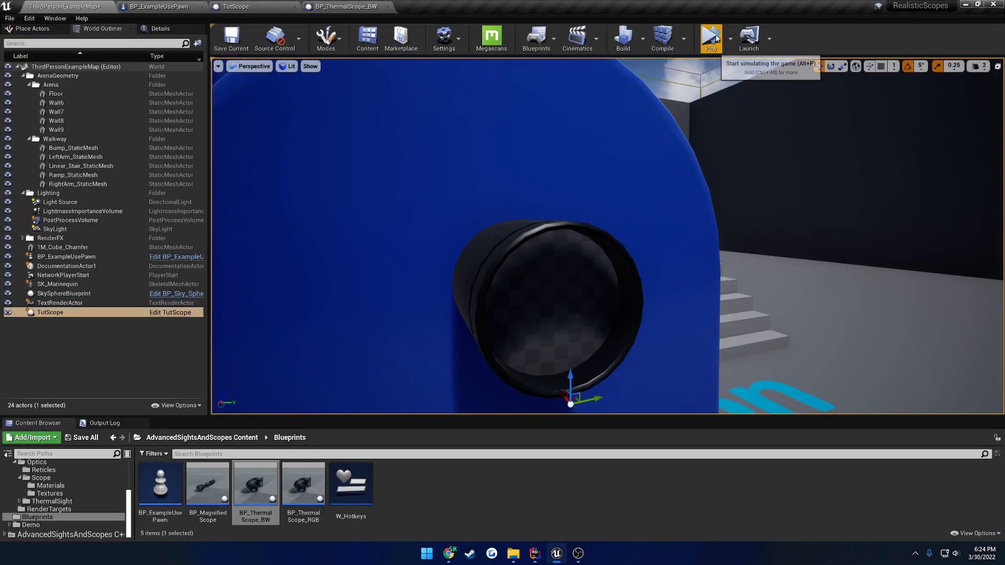
left_click(711, 42)
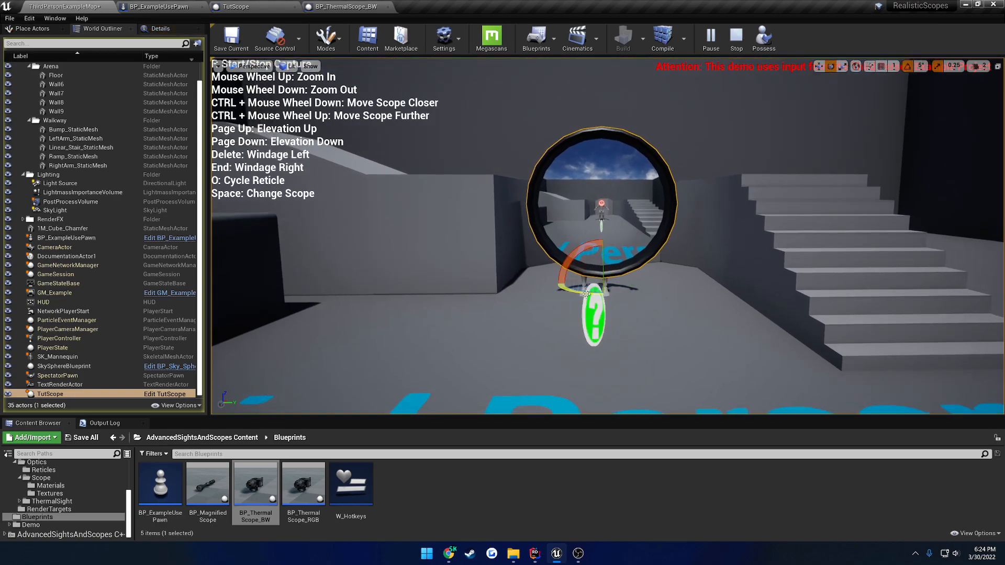
mouse_move(586, 294)
left_mouse_down()
mouse_move(604, 294)
mouse_move(567, 294)
mouse_move(602, 294)
left_mouse_up()
key("Escape")
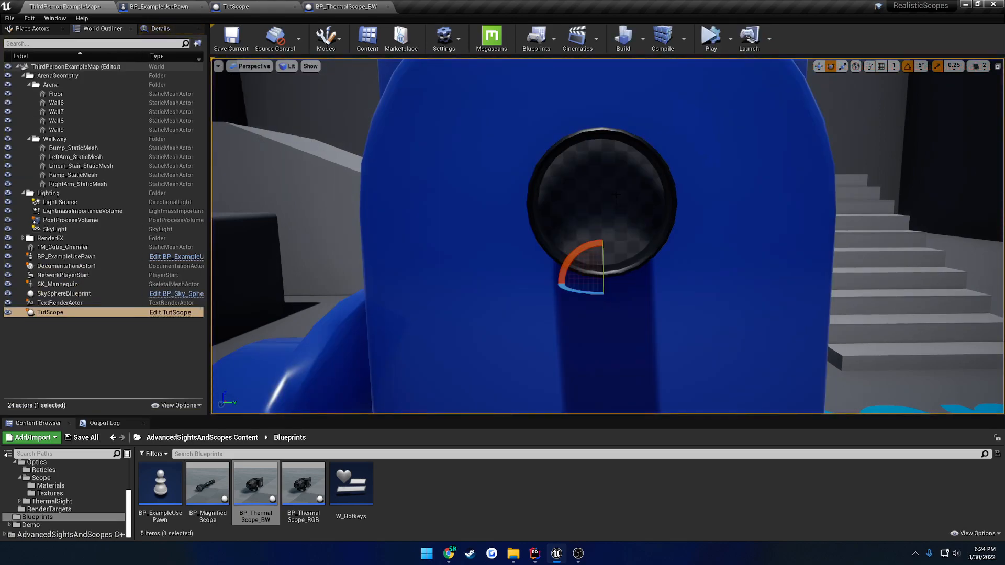
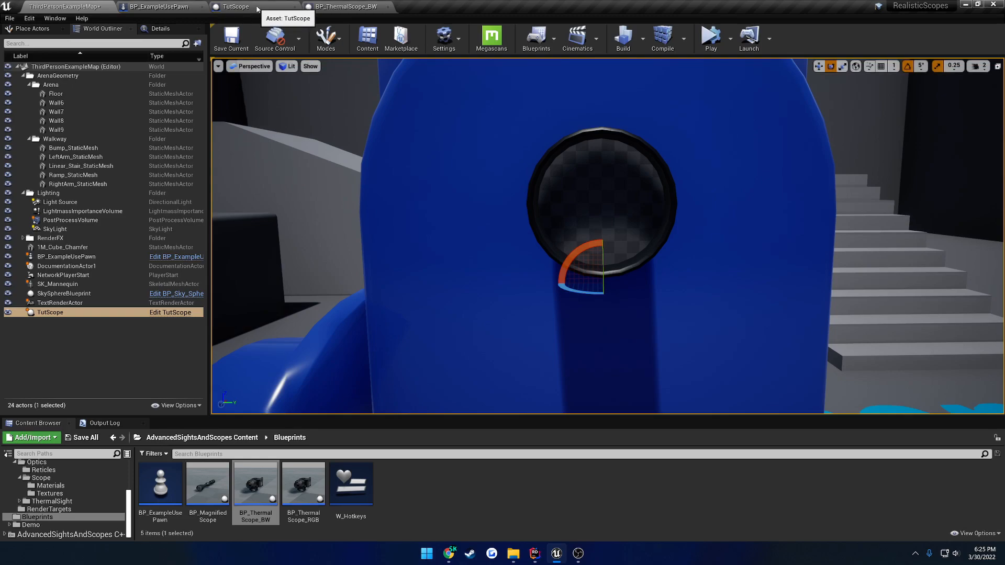
- In TutScope's event graph, call Start Capture on SKG_SceneCaptureComponent2D from Event BeginPlay, then compile and save the blueprint
left_click(236, 7)
left_click(367, 74)
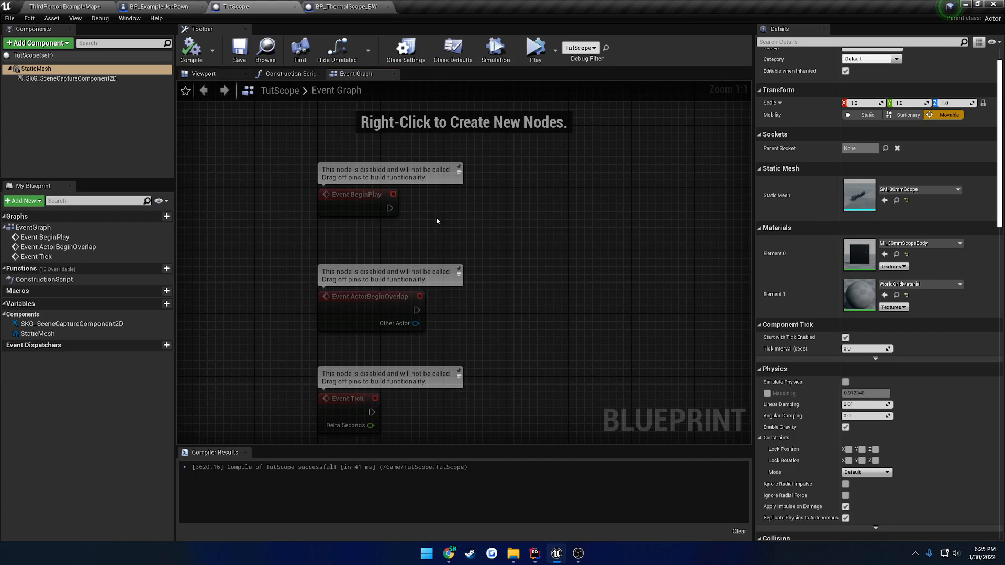
left_click_drag(71, 79, 322, 226)
left_click_drag(425, 227, 463, 201)
type("start")
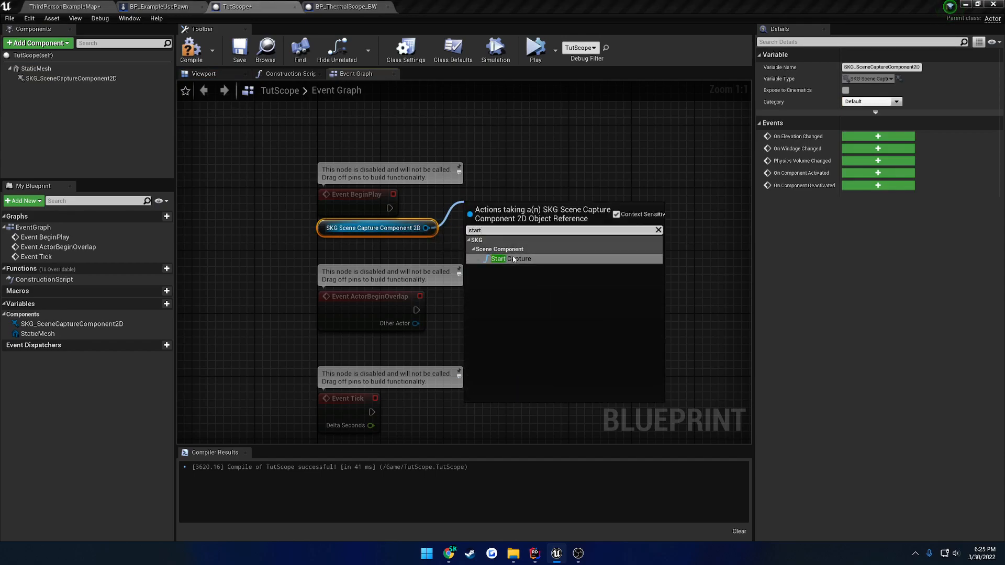
left_click(514, 259)
left_click_drag(390, 208, 389, 208)
left_click_drag(517, 228, 509, 213)
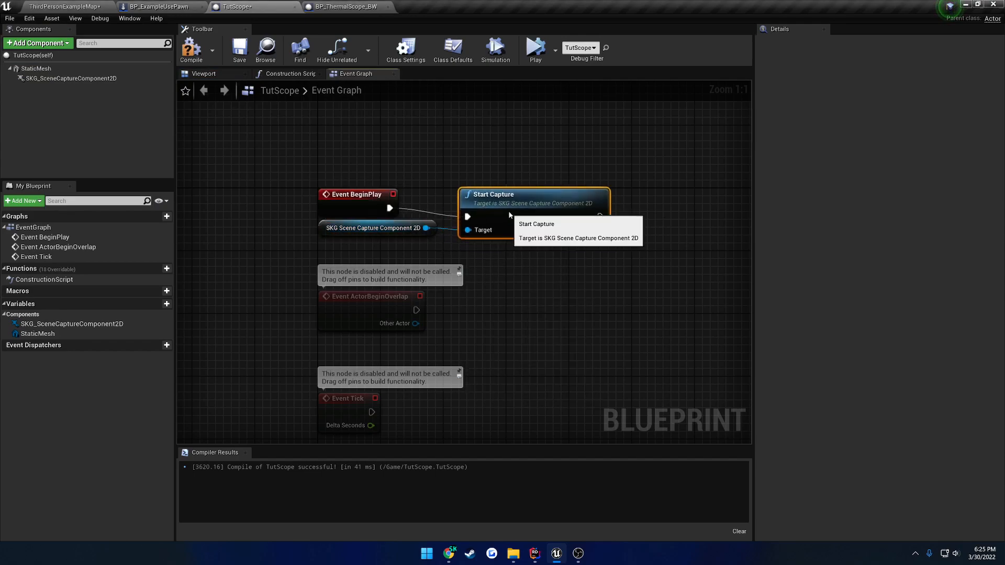
left_click(196, 51)
left_click(244, 56)
- Simulate the level again and examine the magnified view and reticle size through the placed TutScope
left_click(73, 7)
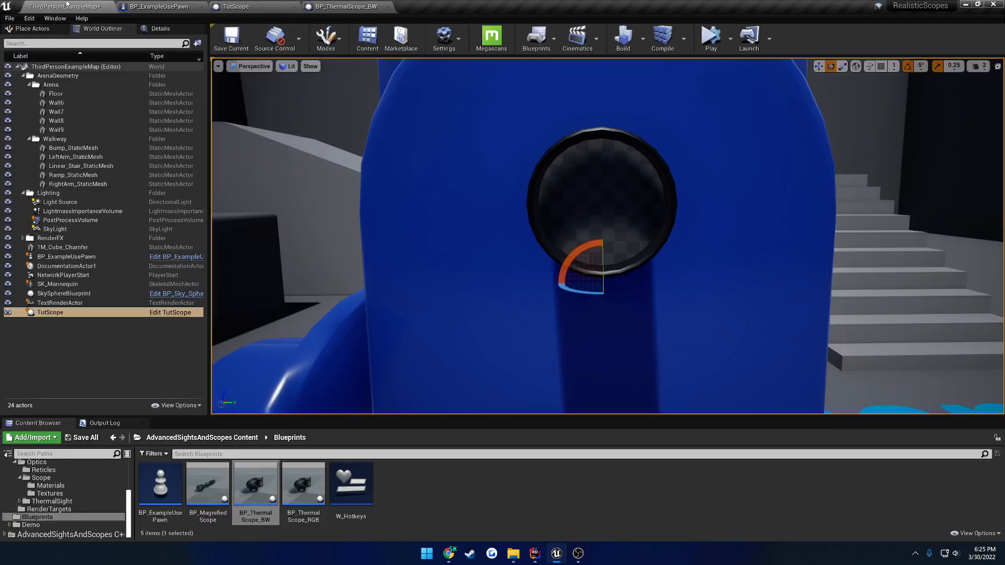
left_click(711, 43)
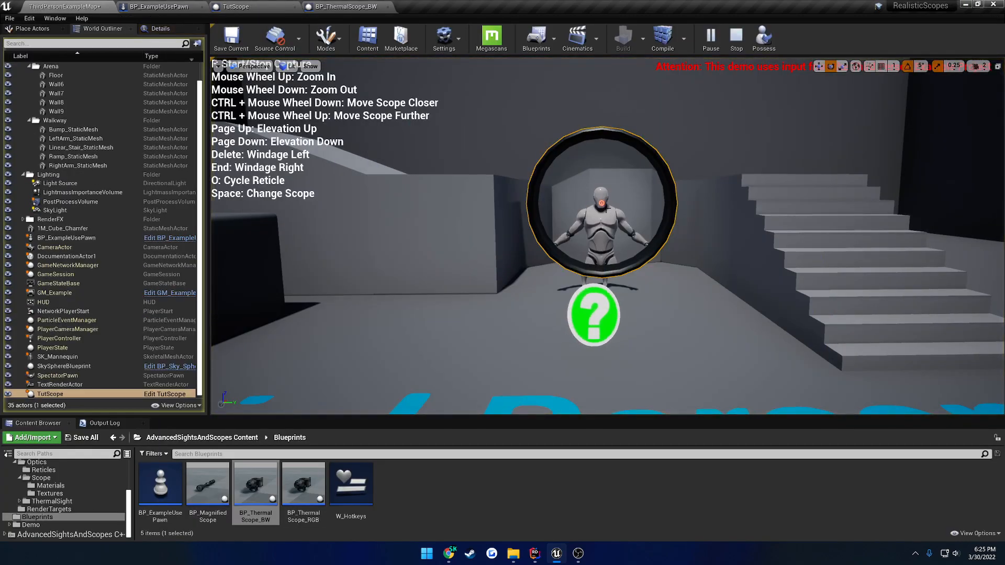
left_click(596, 191)
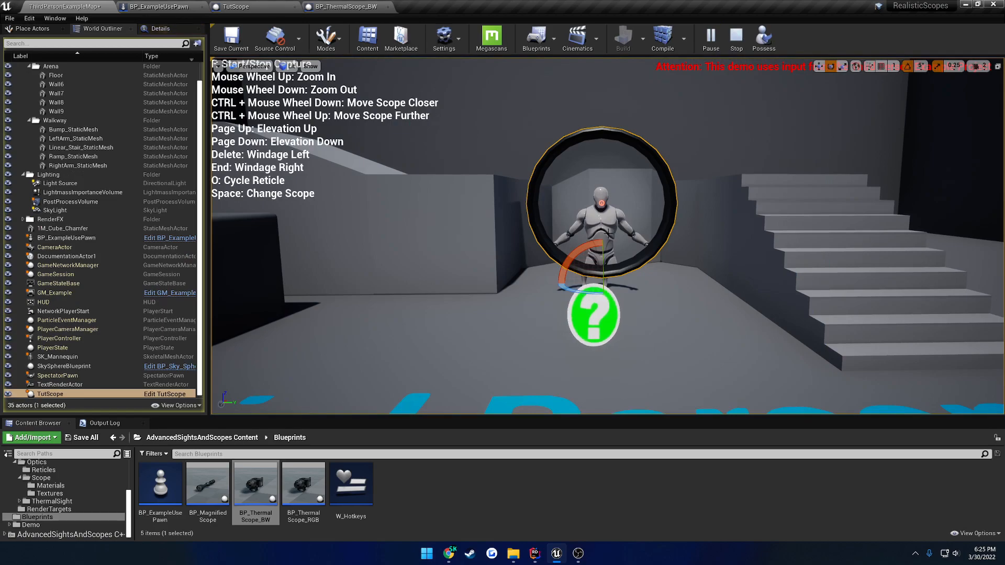
left_click_drag(574, 290, 600, 291)
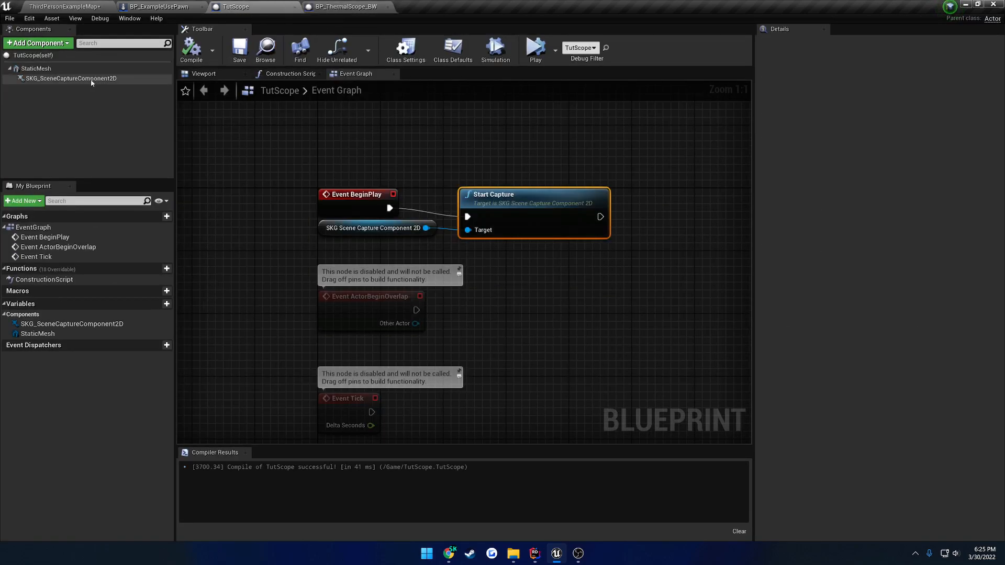
- Set Decrease Reticle Scale Amount to 1.0 in the Magnification Settings of TutScope's SKG_SceneCaptureComponent2D, then compile and save
left_click(91, 78)
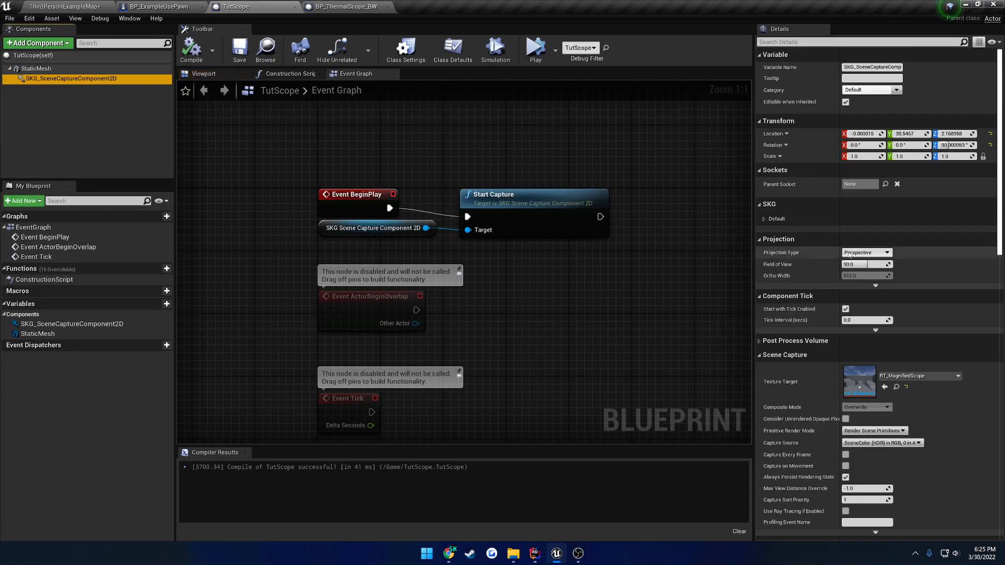
left_click(777, 218)
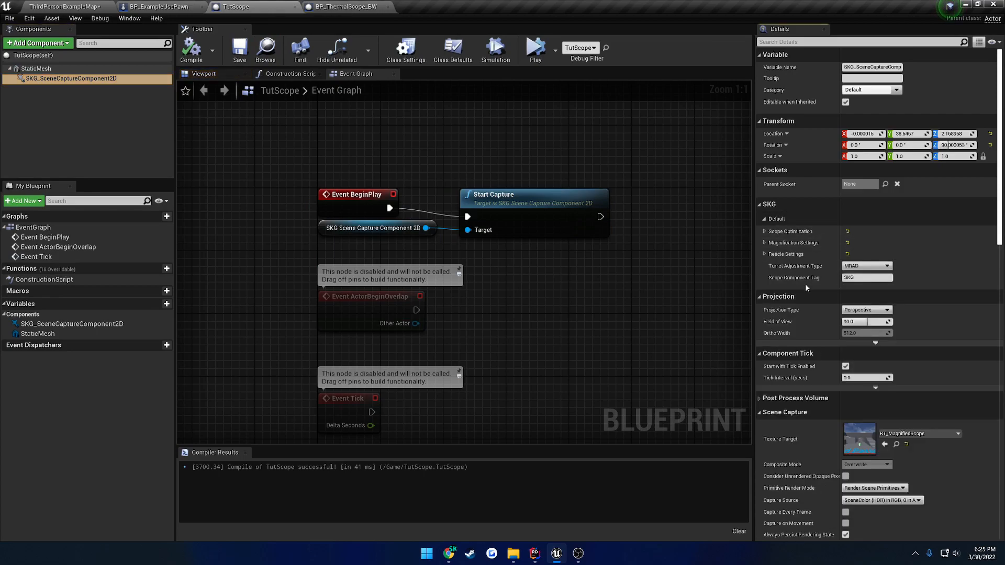
left_click(764, 254)
left_click(765, 254)
left_click(764, 242)
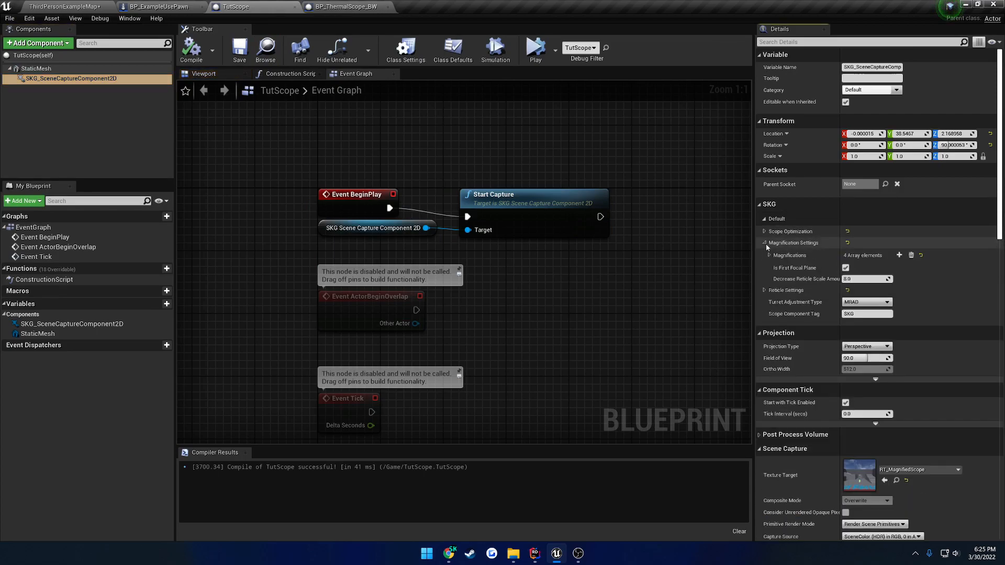
left_click(765, 243)
left_click(765, 241)
left_click(767, 241)
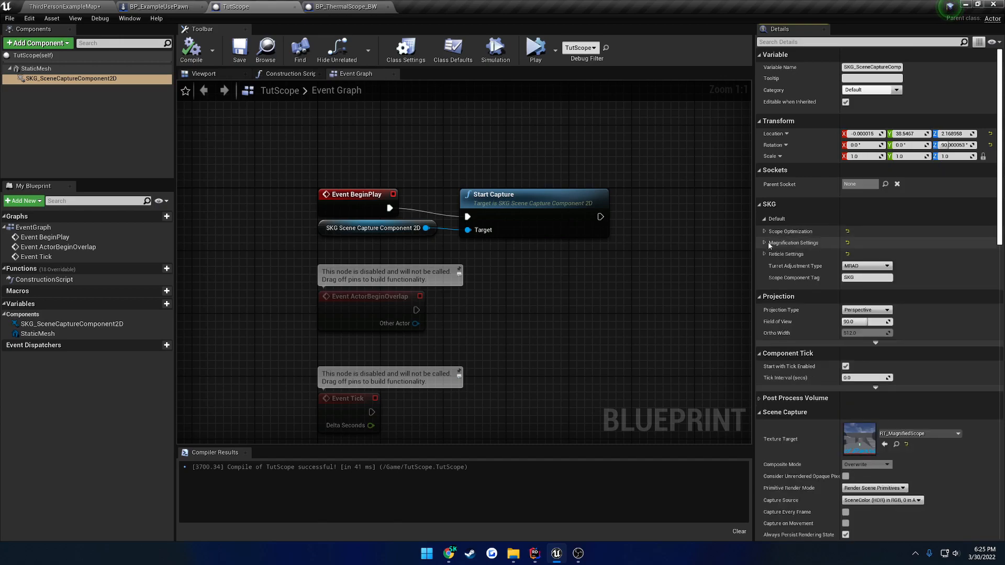
left_click(765, 243)
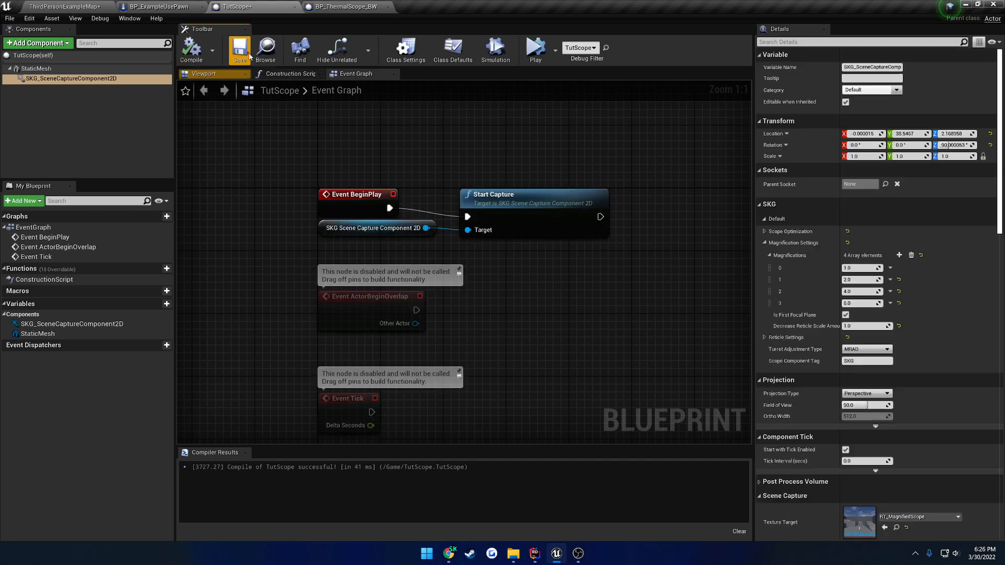
- Simulate the level, check the reticle size in the placed TutScope with the changed scale amount, and stop the simulation
left_click(63, 6)
left_click(711, 36)
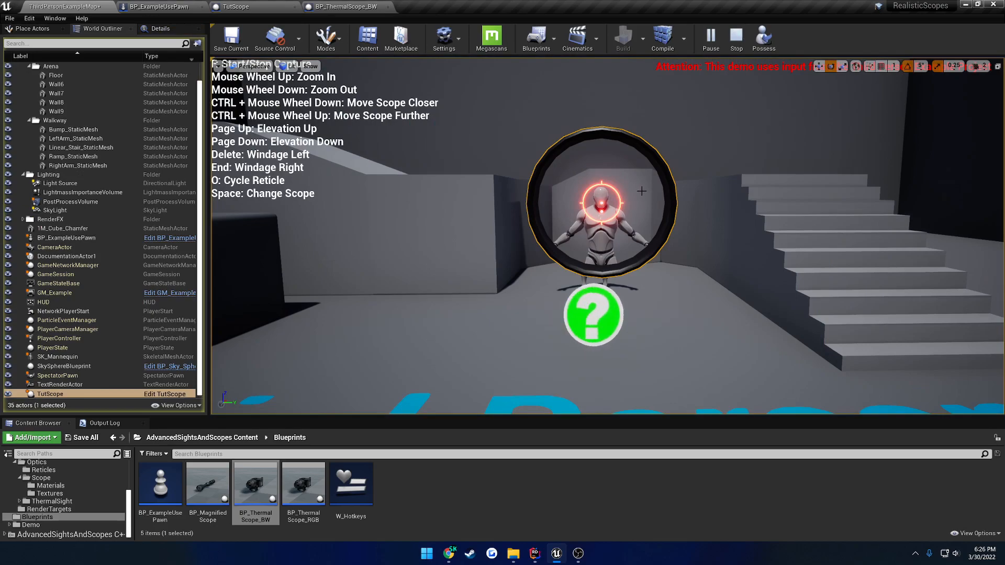
key("Escape")
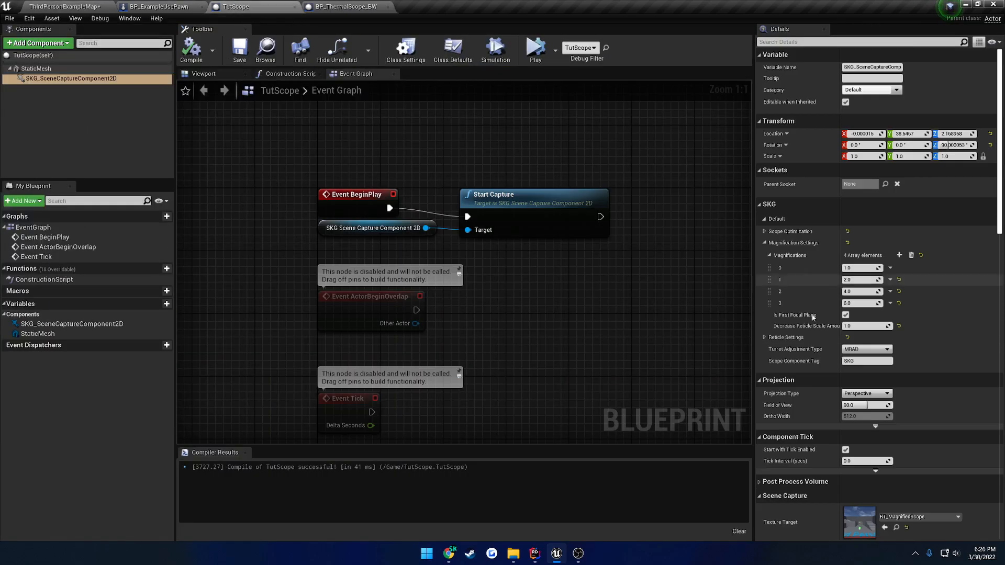
- Reset Decrease Reticle Scale Amount of TutScope's SKG_SceneCaptureComponent2D to its default value
left_click(235, 6)
left_click(899, 326)
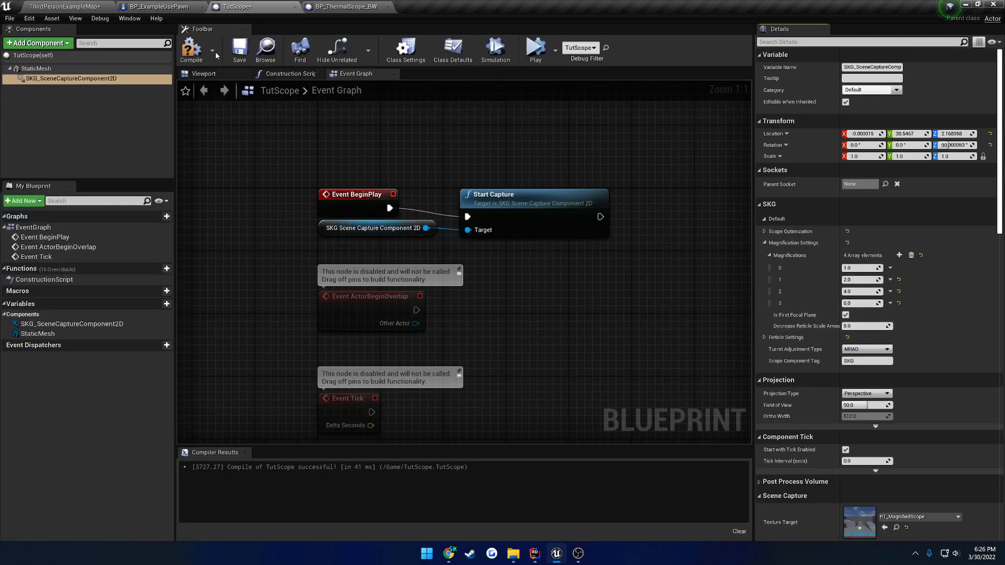
- Compile TutScope, and duplicate the blueprint in the Content folder under the name TutThermal
left_click(191, 48)
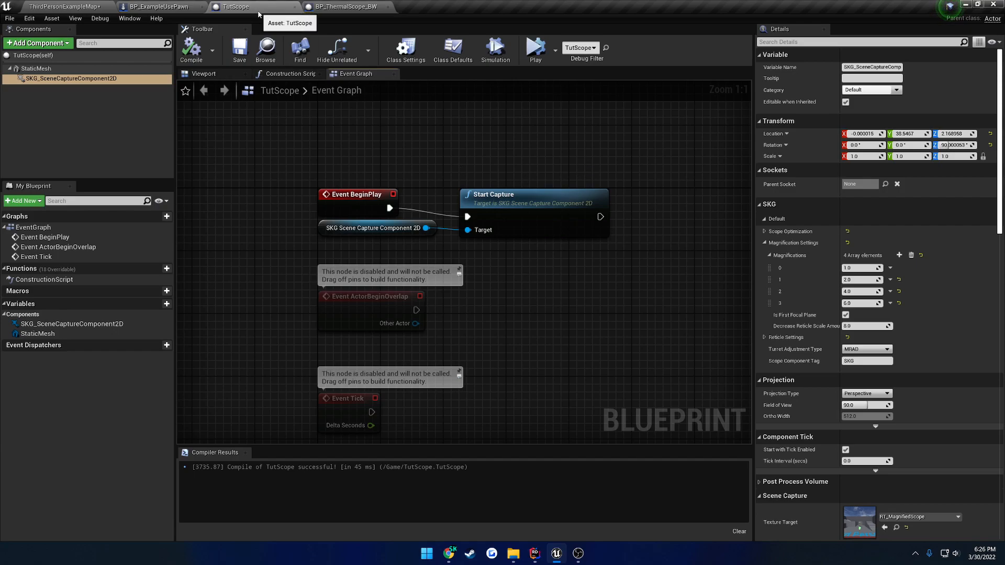
left_click(107, 8)
scroll(64, 481, "up", 5)
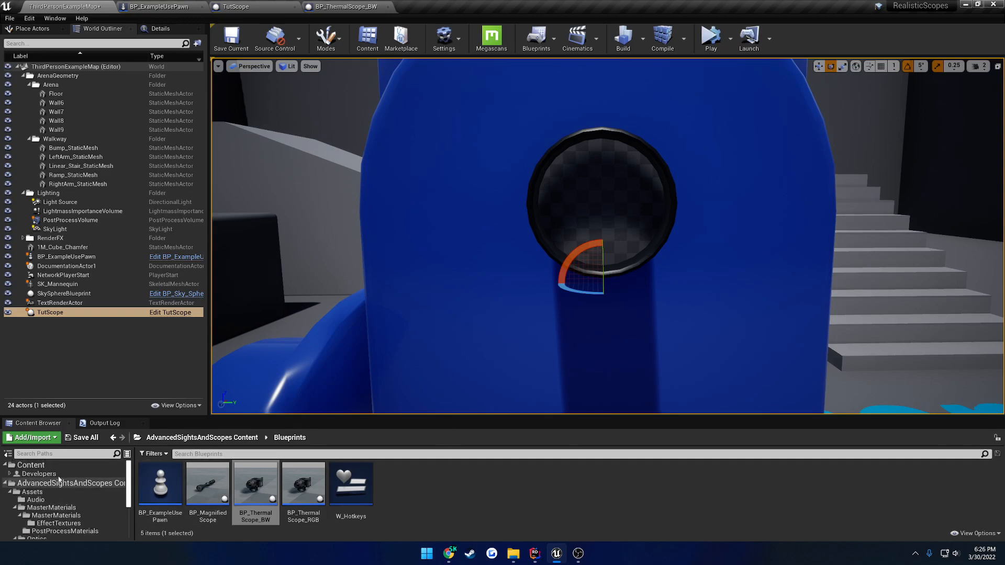
left_click(46, 465)
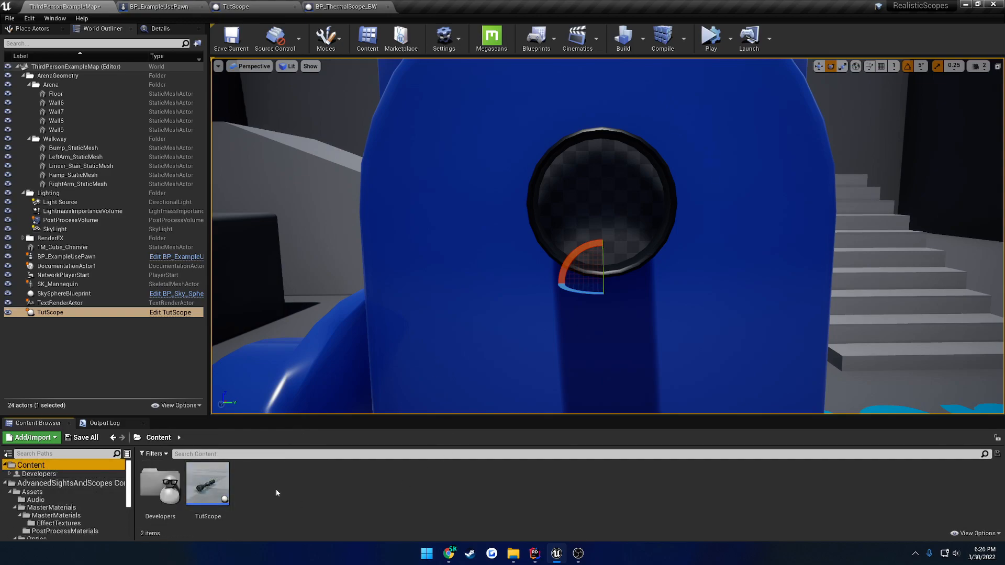
left_click(222, 484)
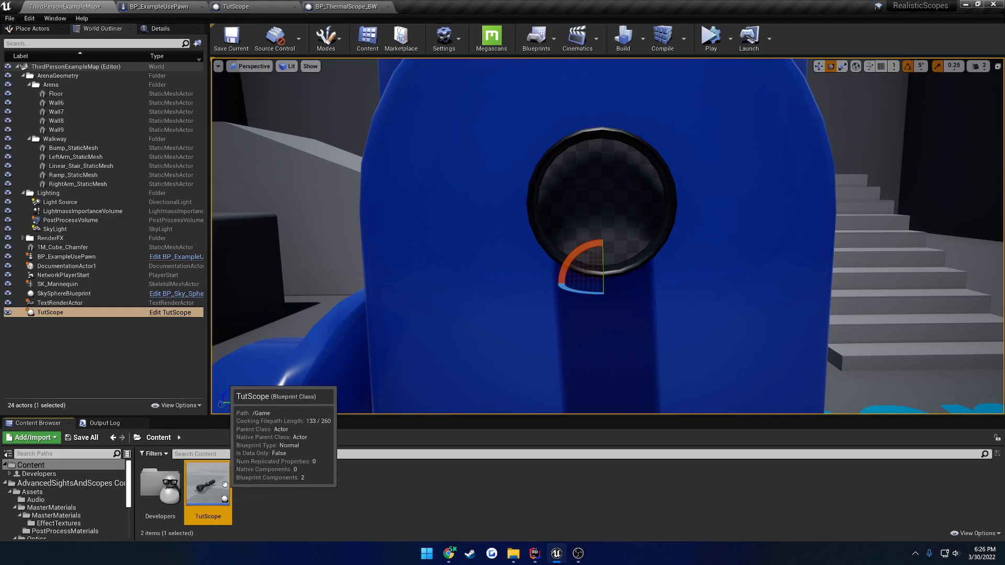
key("ctrl+w")
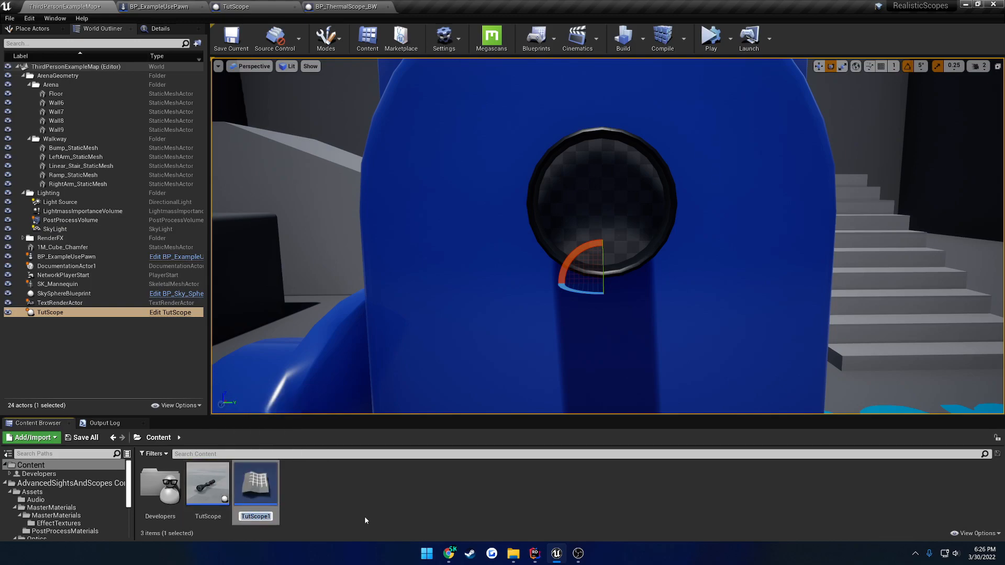
type("TutThermal")
key("Return")
- Open TutThermal and set the Texture Target of its SKG_SceneCaptureComponent2D to RT_Thermal
double_click(276, 508)
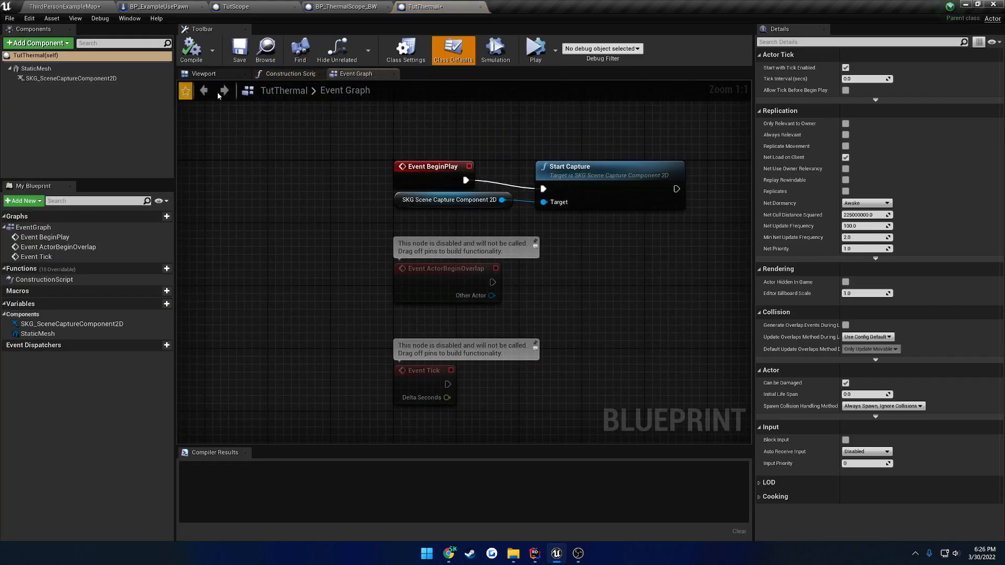
left_click(203, 73)
left_click(36, 69)
key("f")
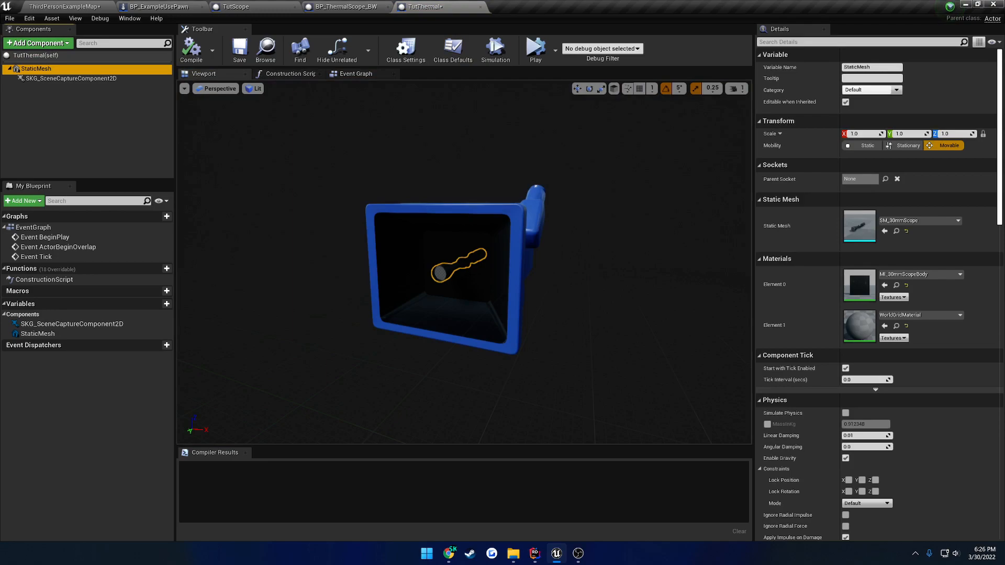
key("w")
key("a")
right_click_drag(471, 251, 550, 250)
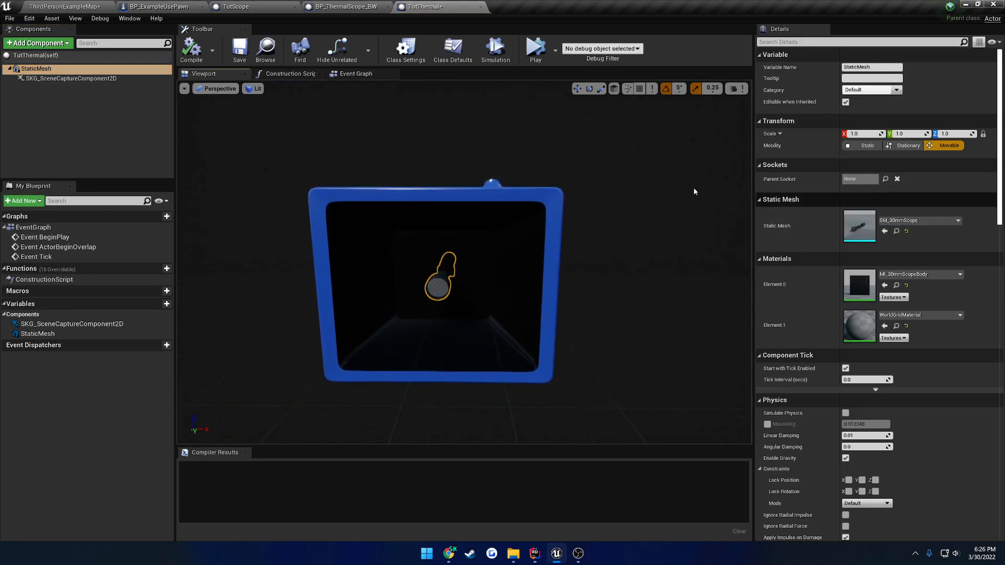
left_click(71, 78)
scroll(910, 373, "down", 1)
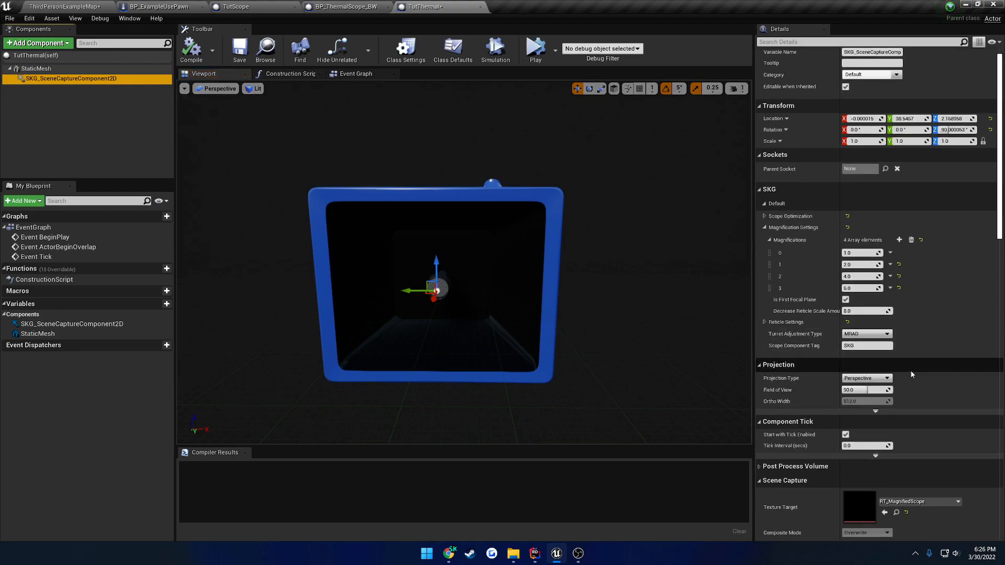
scroll(909, 370, "down", 2)
left_click(922, 455)
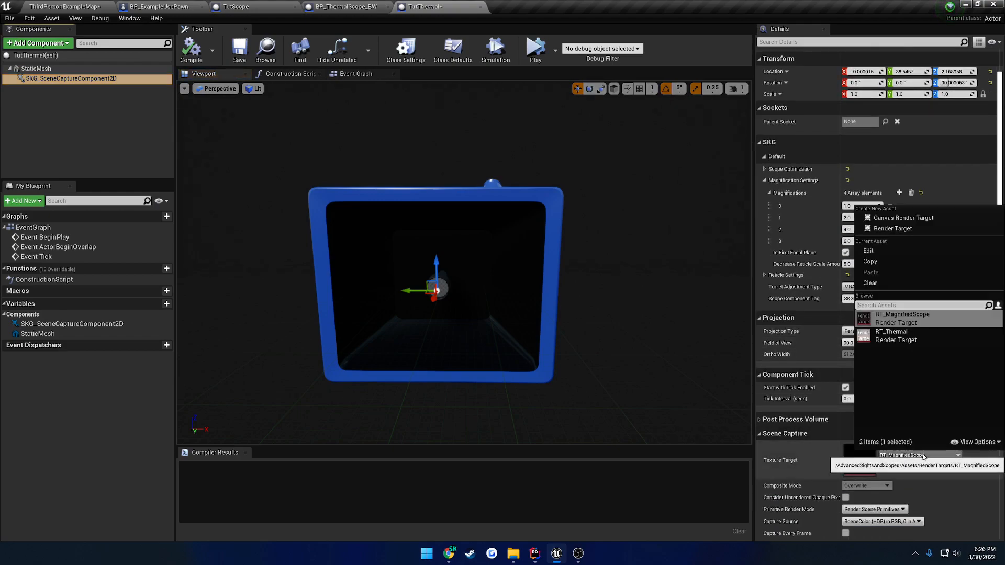
left_click(895, 338)
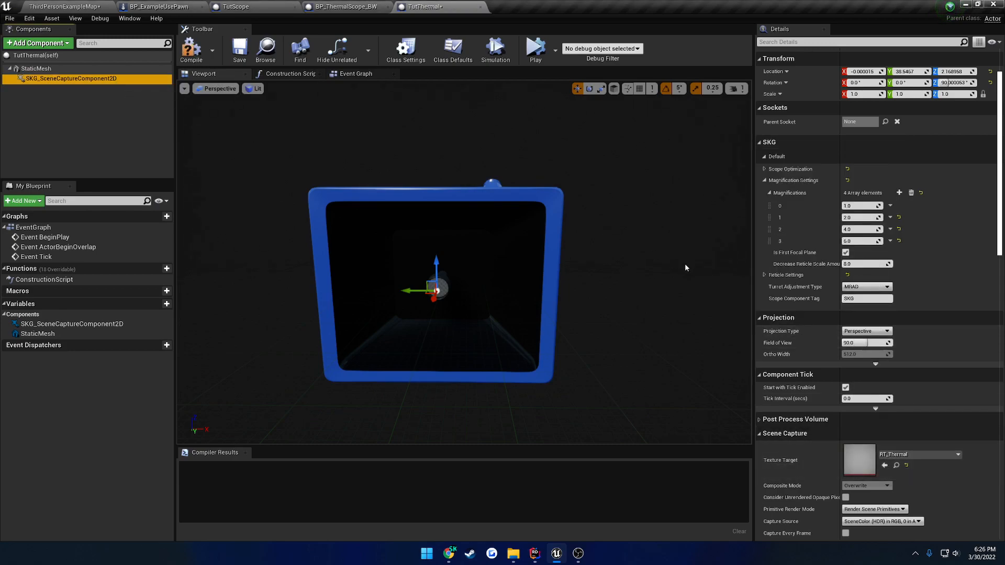
- Set the first Reticle Material in TutThermal's Reticle Settings to MI_ThermalCrosshair, then compile and save the blueprint
left_click(764, 275)
left_click(768, 299)
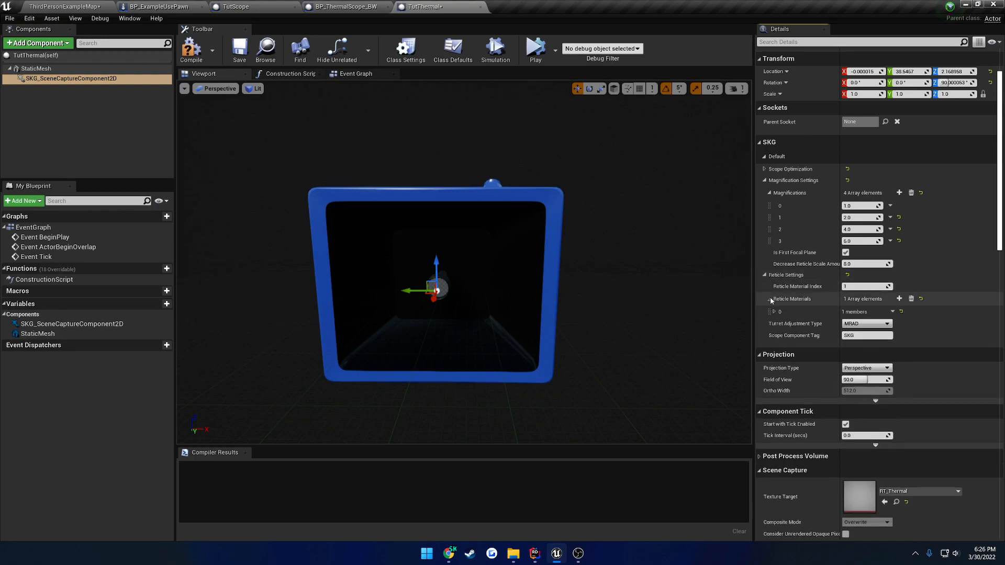
left_click(774, 311)
left_click(913, 332)
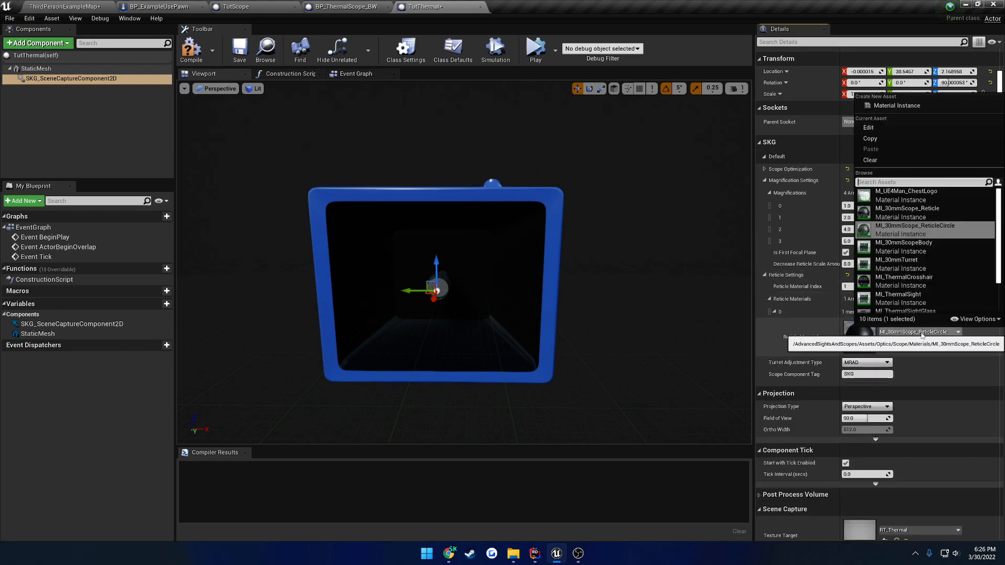
type("th")
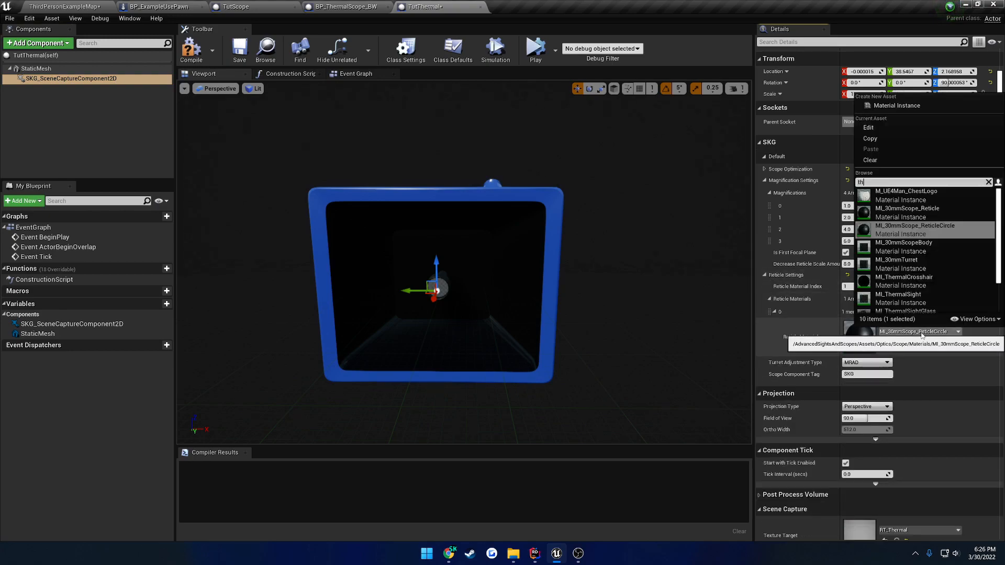
type("er")
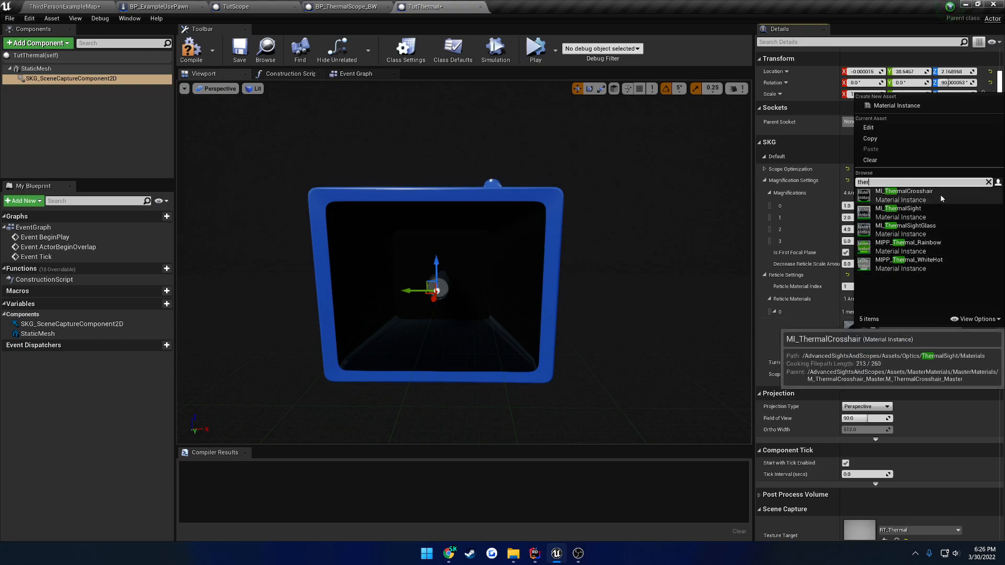
left_click(940, 193)
left_click(240, 50)
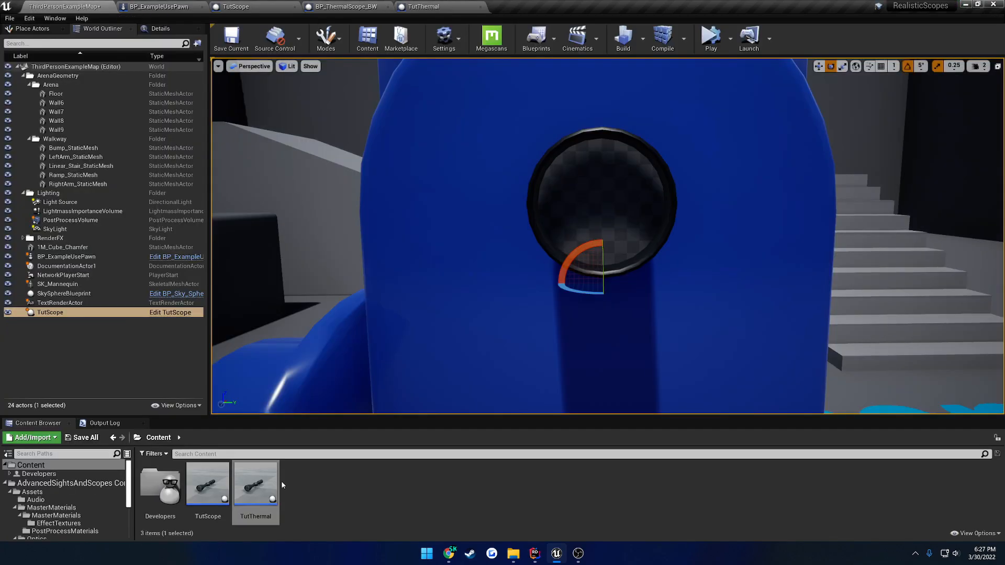
- Replace the TutScope actor placed in the level with the TutThermal blueprint
left_click_drag(272, 484, 293, 243)
key("ctrl+z")
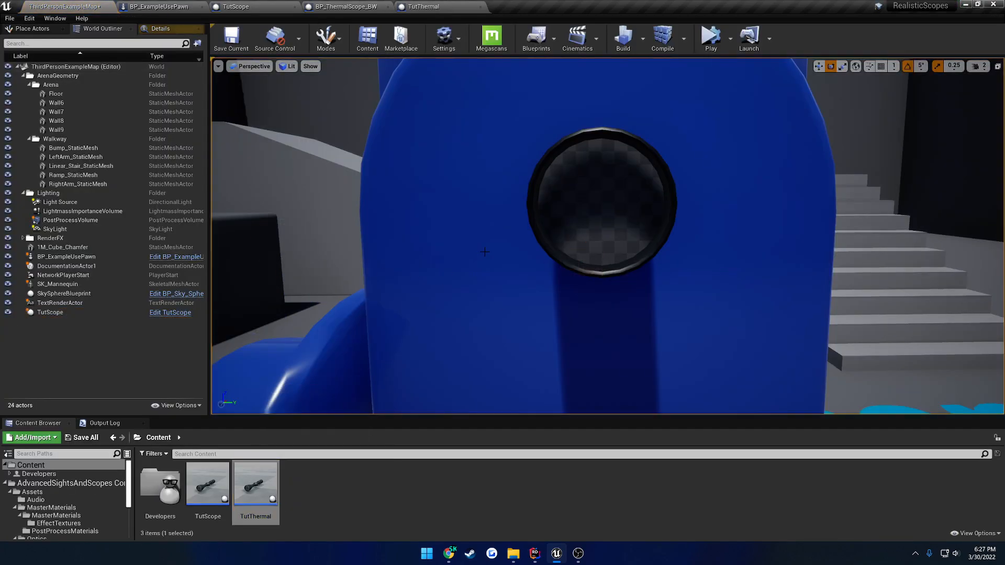
right_click(533, 253)
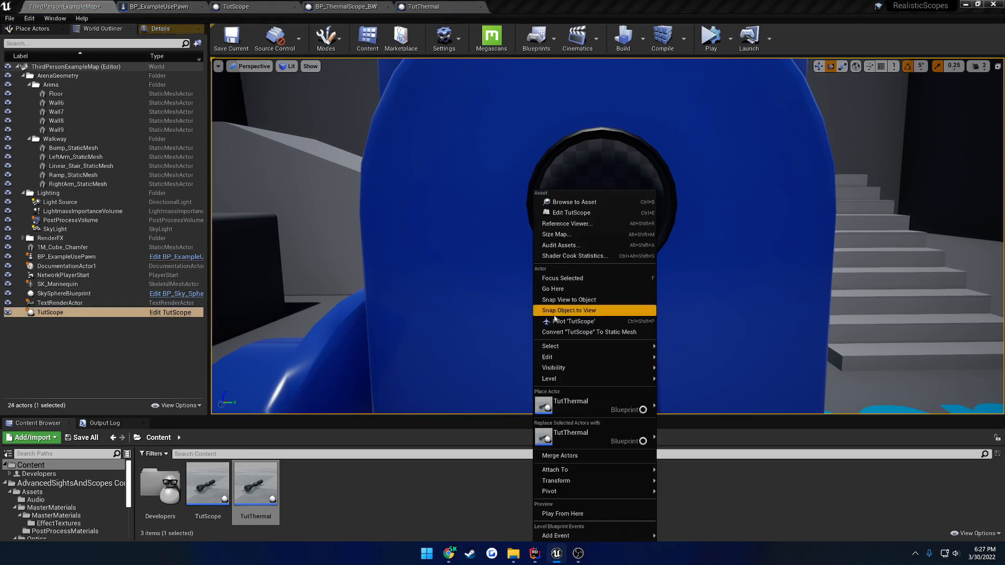
left_click(575, 437)
right_click(531, 304)
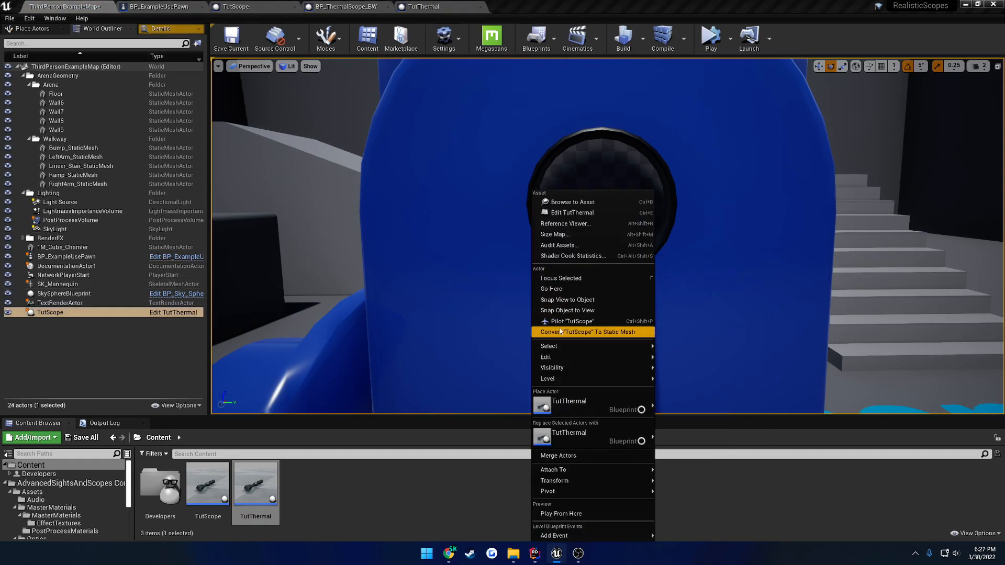
left_click(562, 434)
- Simulate the level, check the view through the placed thermal scope from nearer and farther, and stop the simulation
left_click(710, 37)
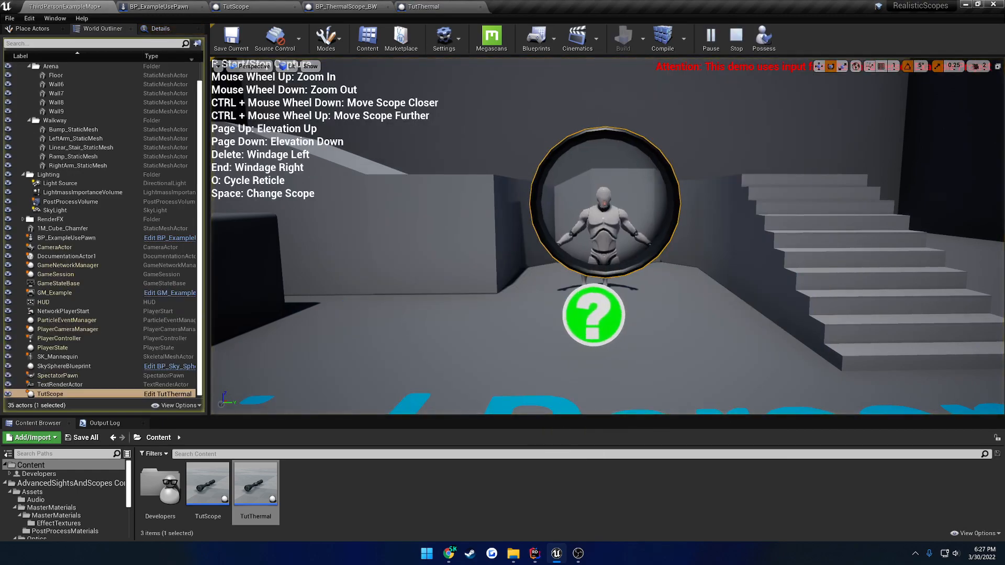
scroll(607, 210, "down", 3, "ctrl")
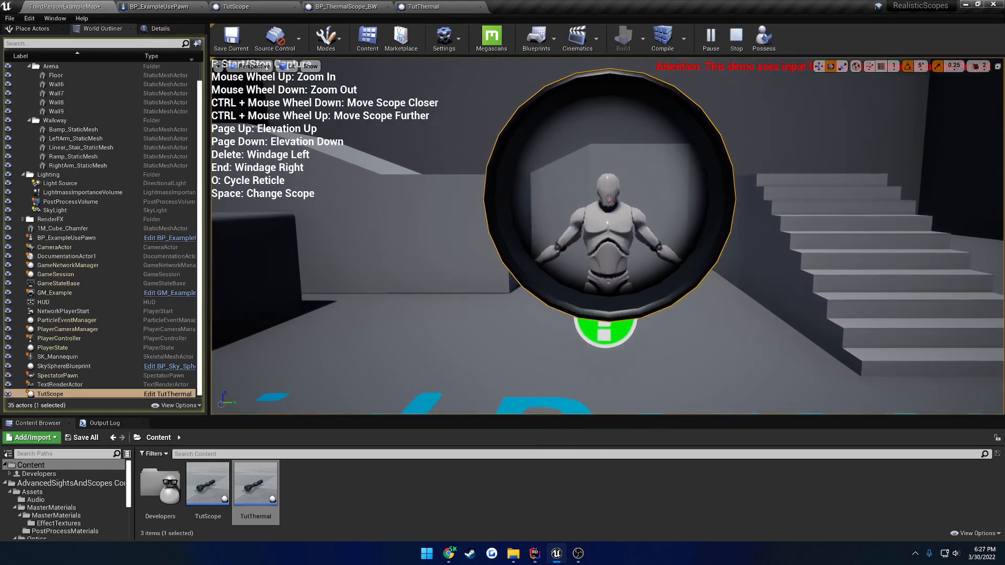
scroll(607, 209, "up", 3, "ctrl")
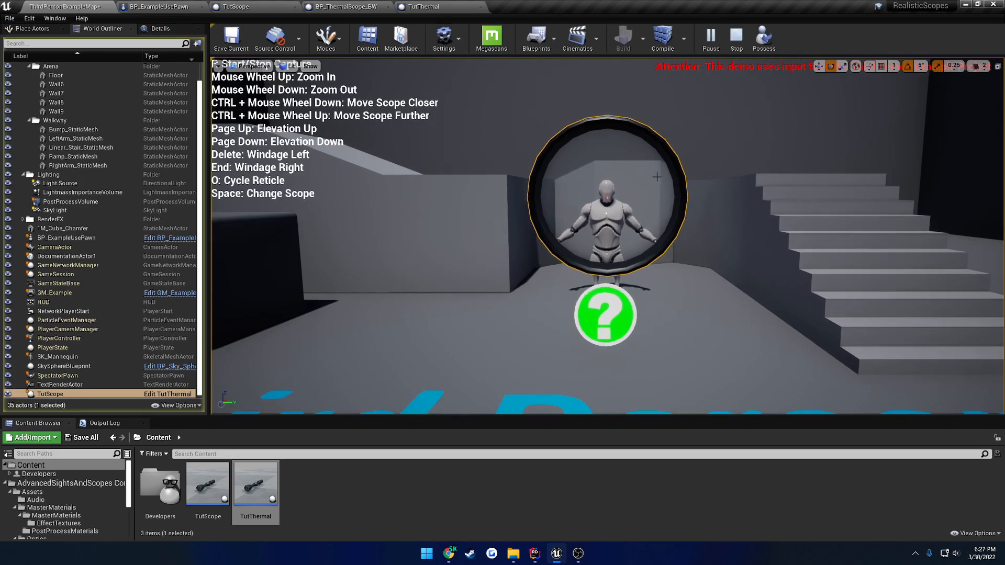
key("Escape")
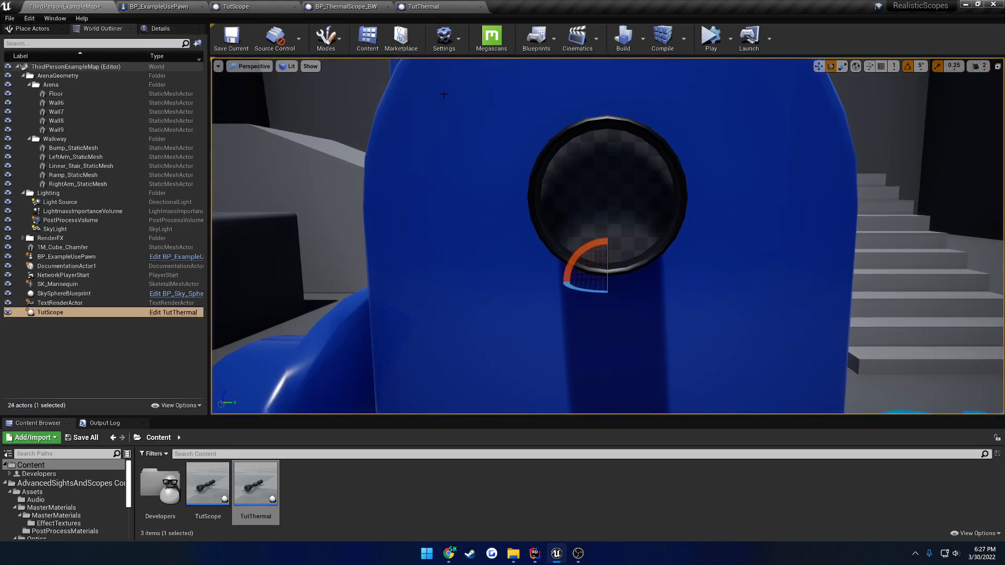
- Add an asset reference element to the Post Process Materials array of TutThermal's SKG_SceneCaptureComponent2D
left_click(427, 8)
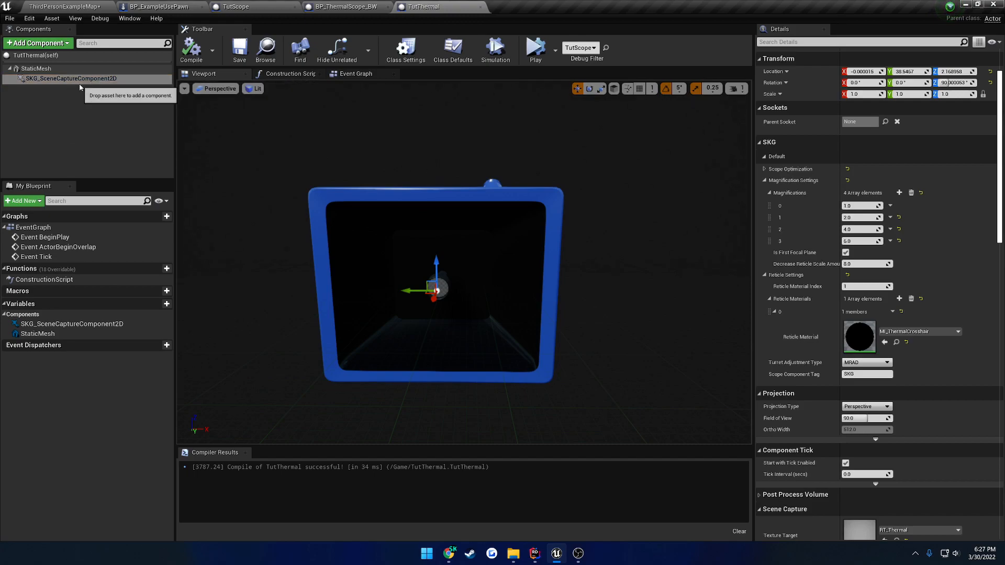
left_click(51, 79)
scroll(851, 364, "down", 3)
scroll(852, 364, "down", 4)
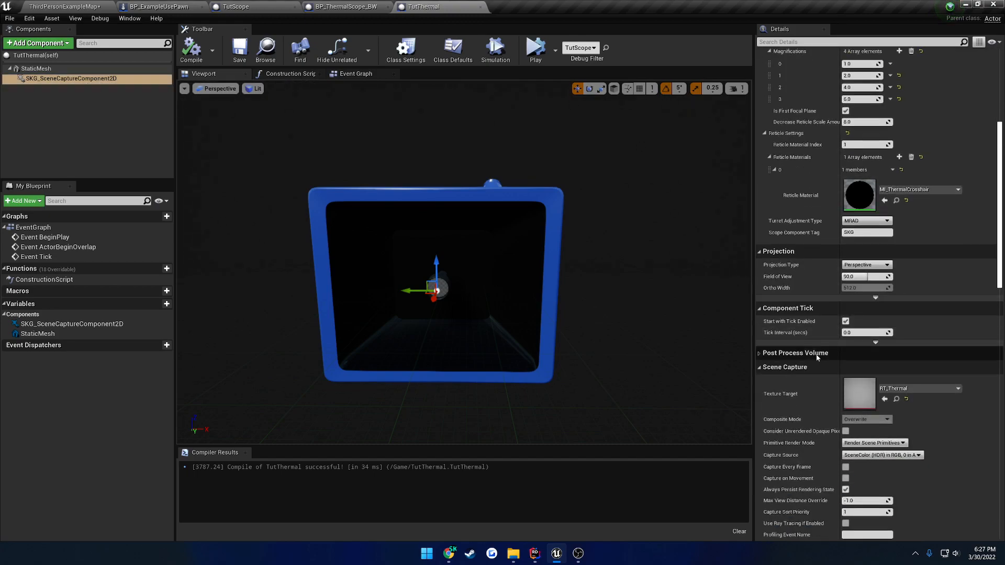
left_click(761, 307)
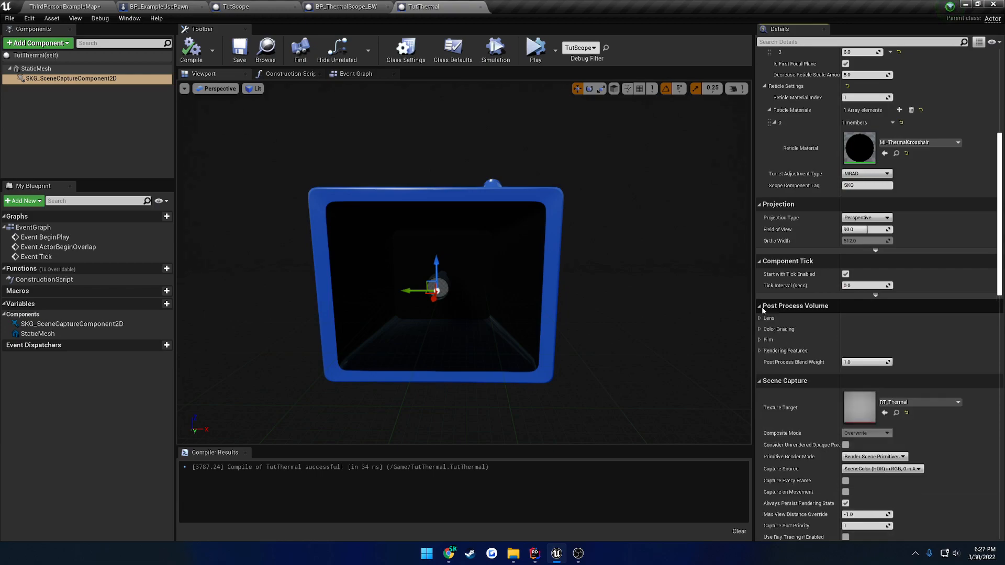
left_click(759, 351)
left_click(764, 363)
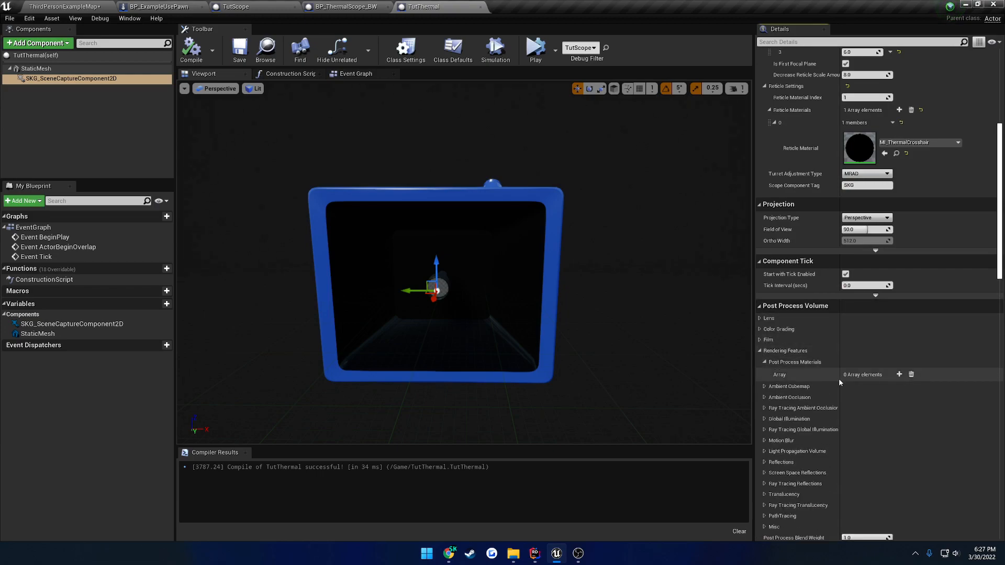
left_click(899, 374)
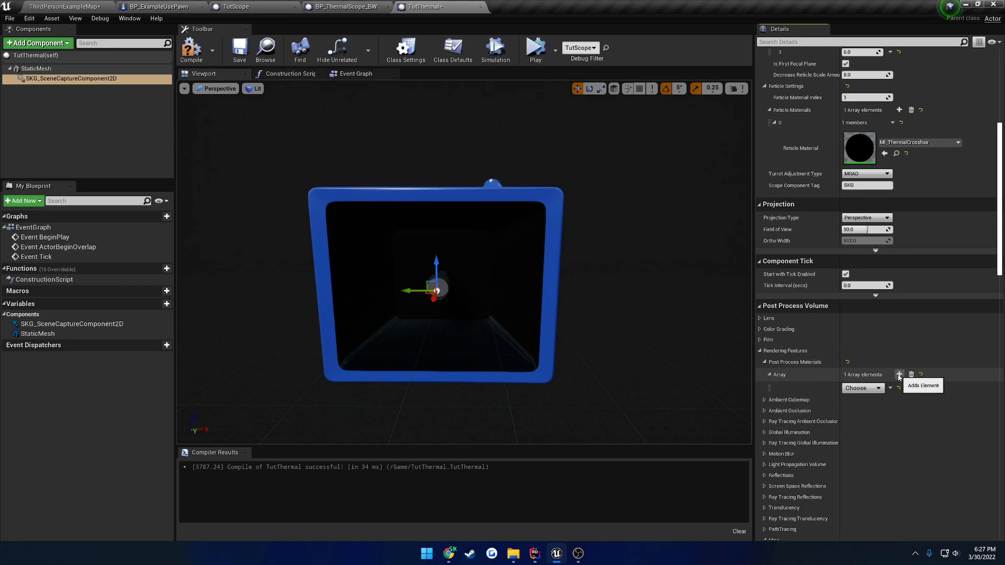
left_click(862, 387)
left_click(879, 413)
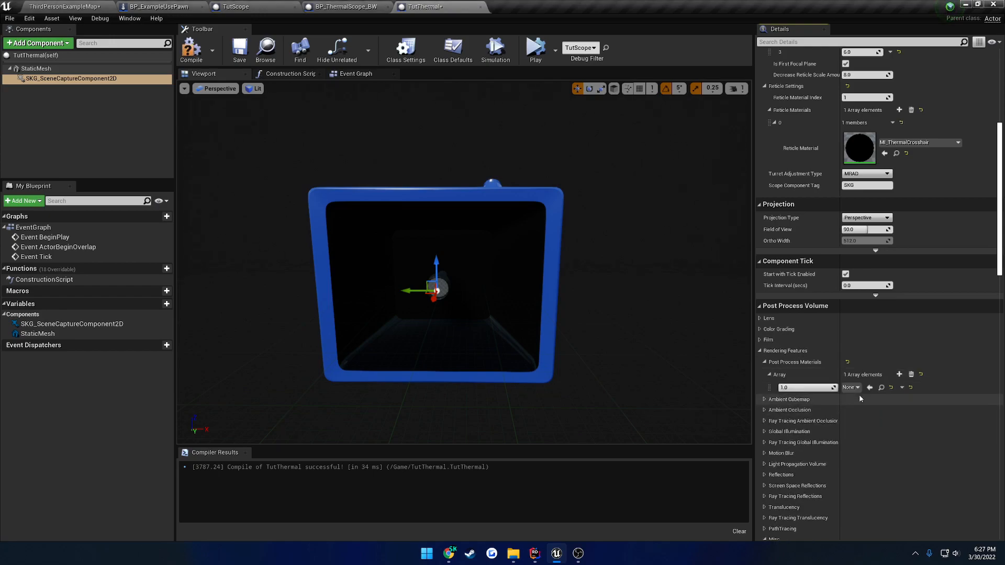
- Assign MIPP_Thermal_WhiteHot to the new post process material element, then compile and save TutThermal
left_click(851, 387)
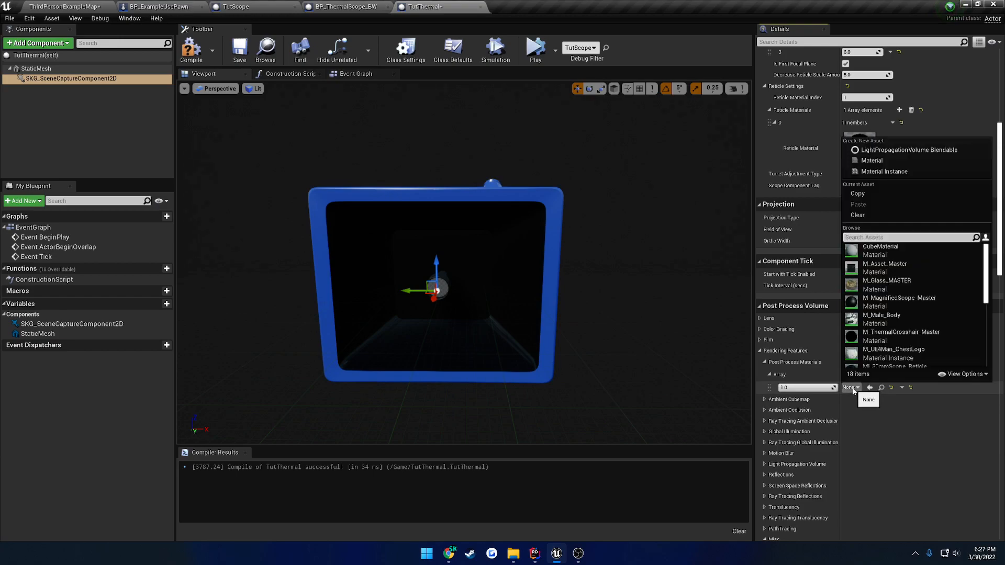
type("mipp")
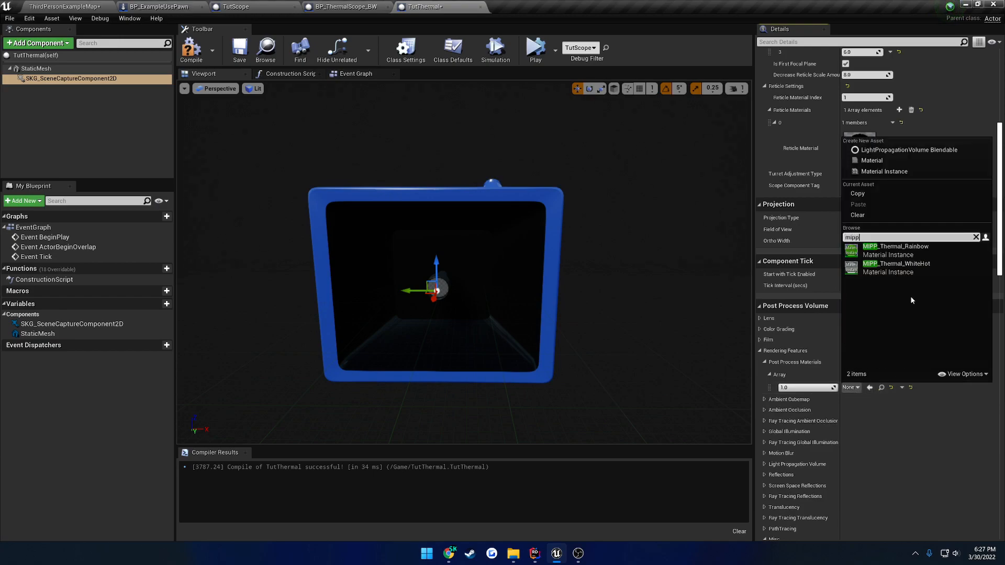
left_click(922, 265)
left_click(194, 49)
left_click(239, 50)
- Simulate the level to check the thermal effect in the placed scope, and stop the simulation
left_click(84, 6)
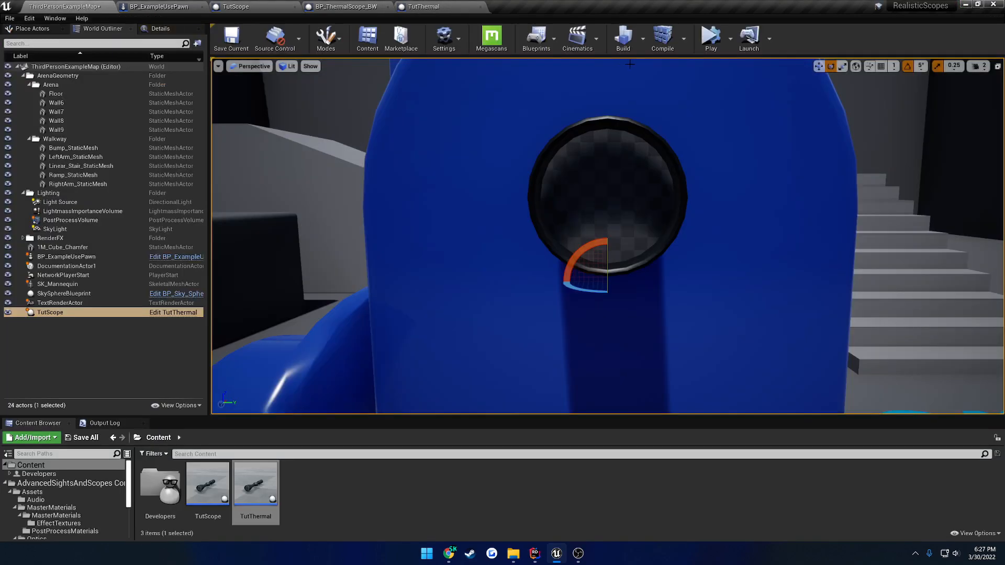
left_click(712, 38)
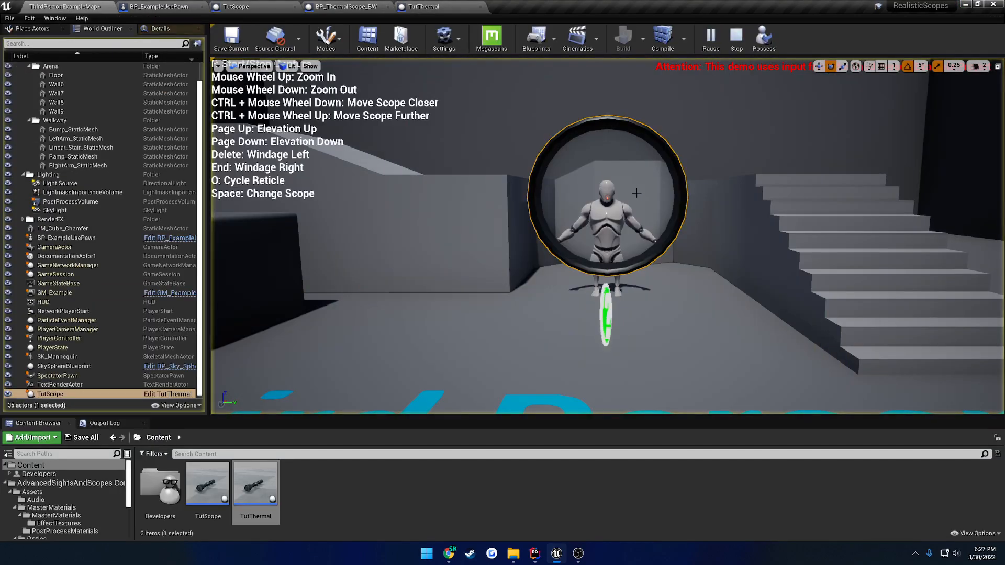
left_click(736, 38)
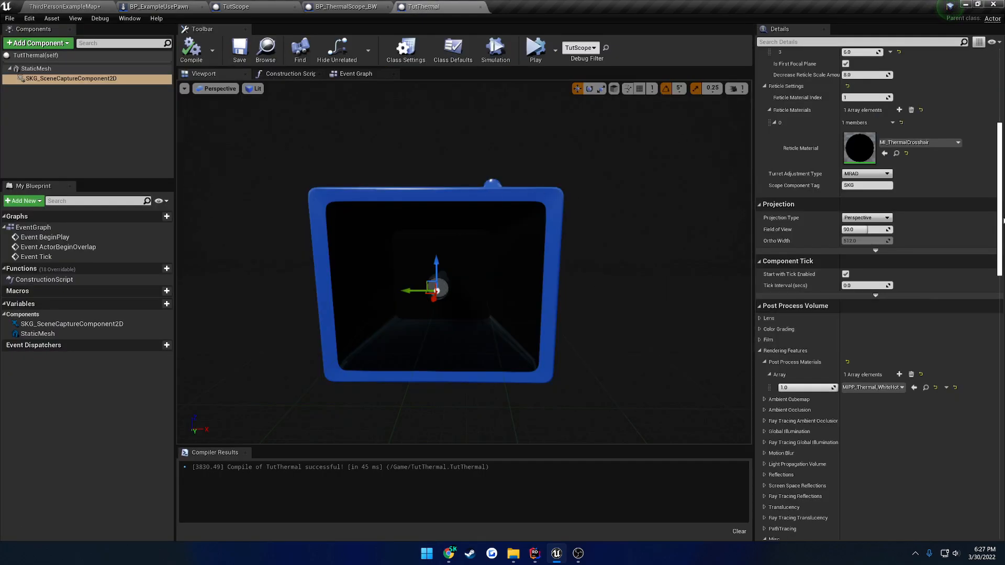
- Compare the scene capture settings of TutThermal with those of the SKG_SceneCaptureComponent2D in BP_ThermalScope_BW
left_click_drag(1000, 201, 1002, 282)
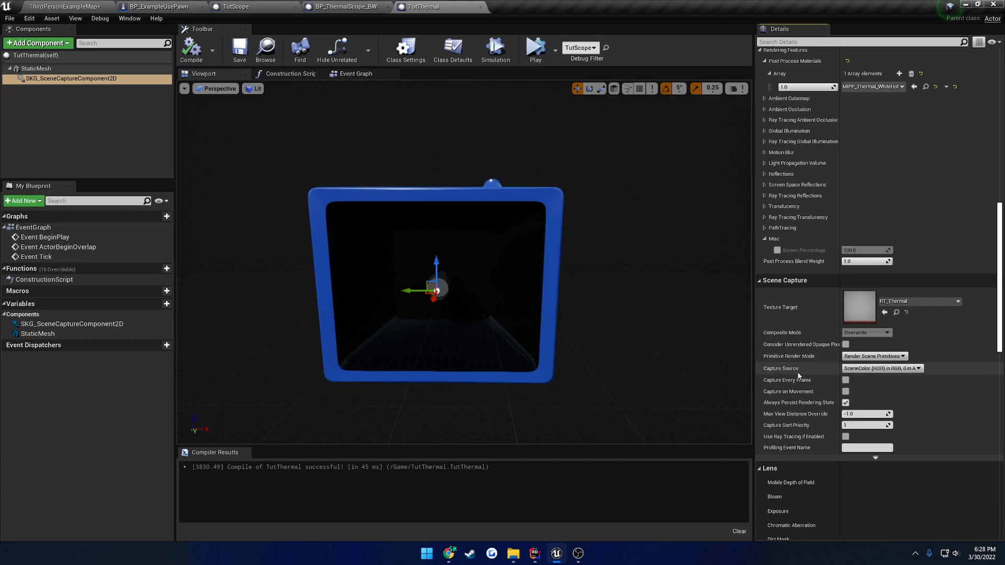
left_click(346, 58)
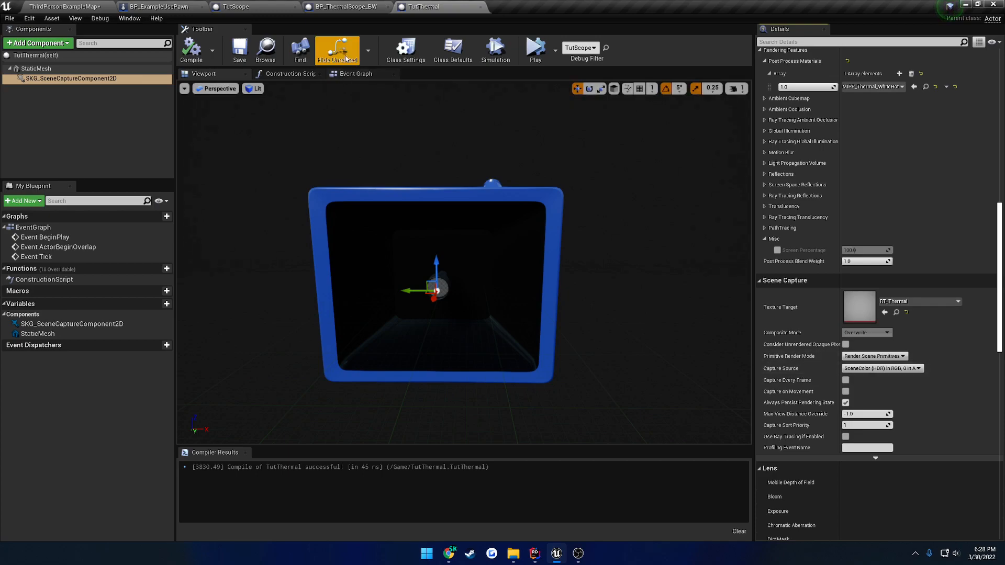
left_click(343, 7)
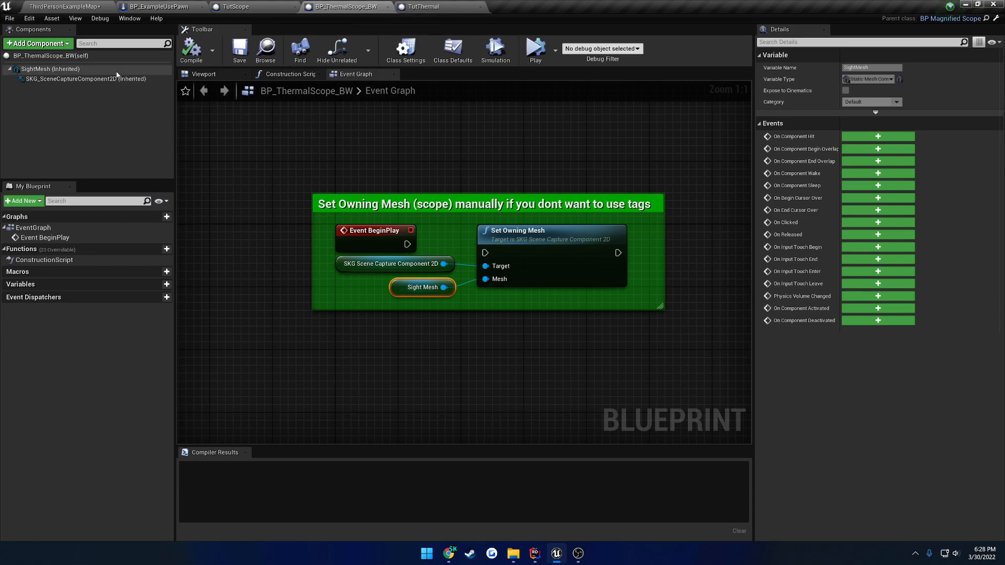
left_click(78, 78)
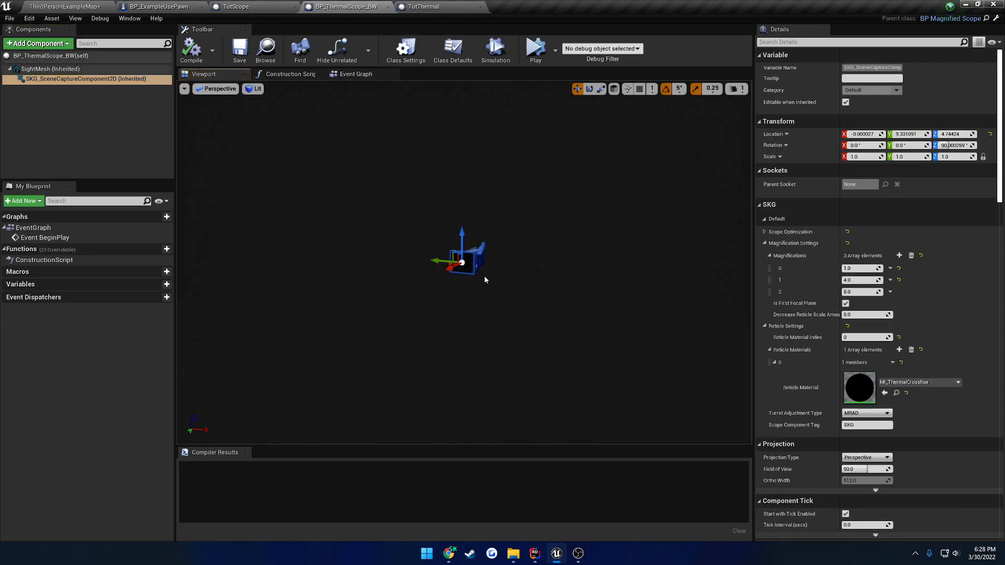
scroll(922, 423, "down", 3)
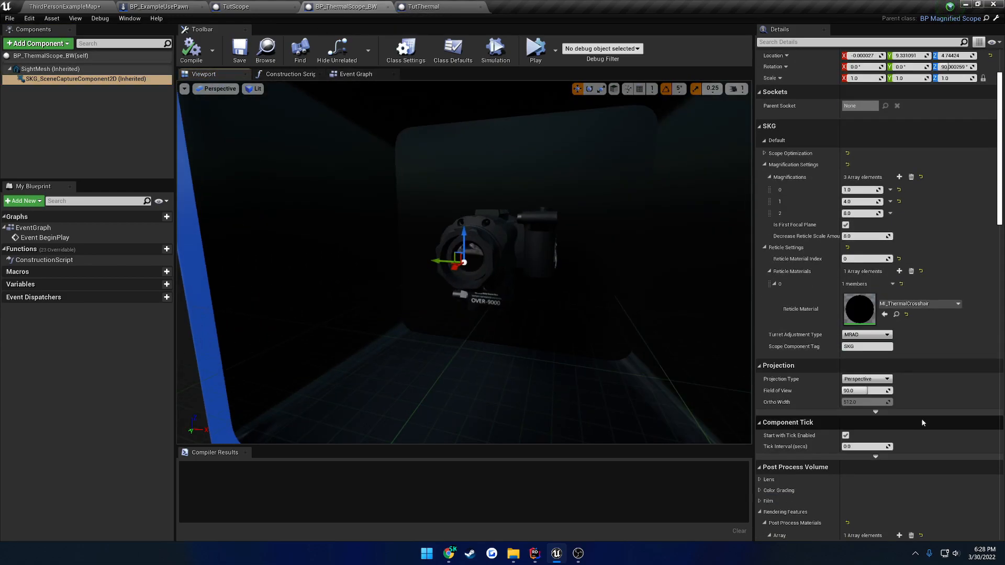
scroll(922, 423, "down", 15)
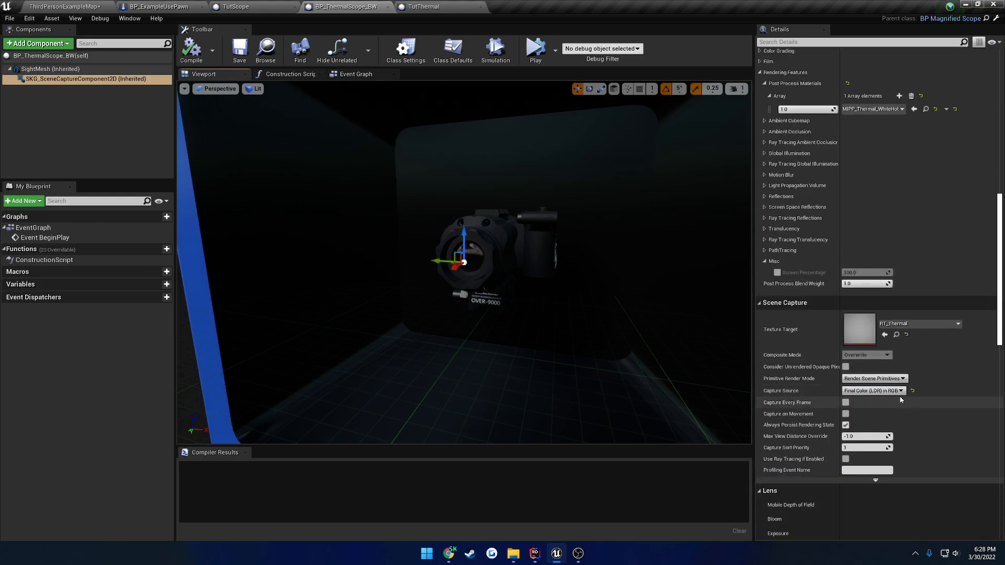
- Set the Capture Source of TutThermal's scene capture component to Final Color (LDR) in RGB, then compile and save
left_click(428, 7)
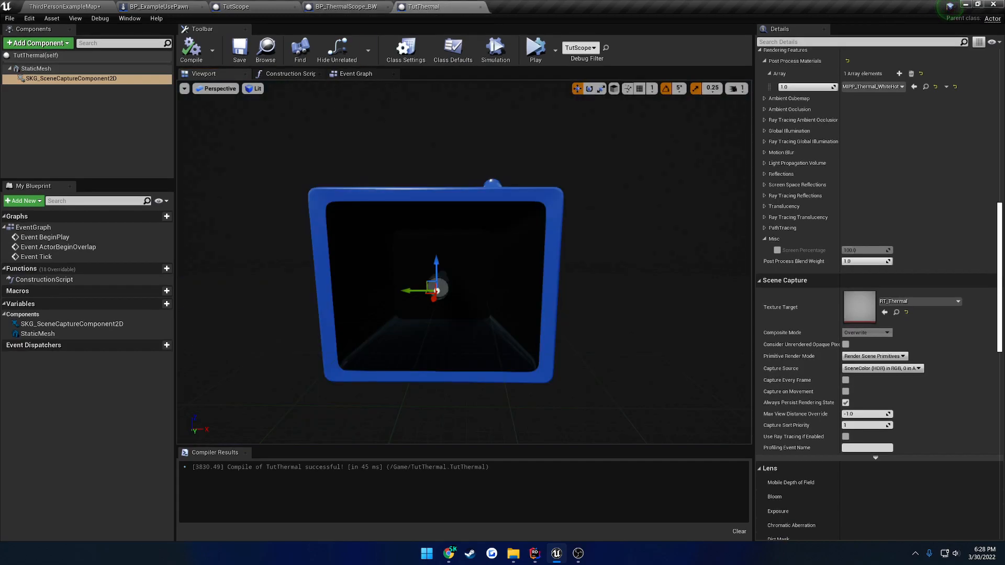
left_click(903, 369)
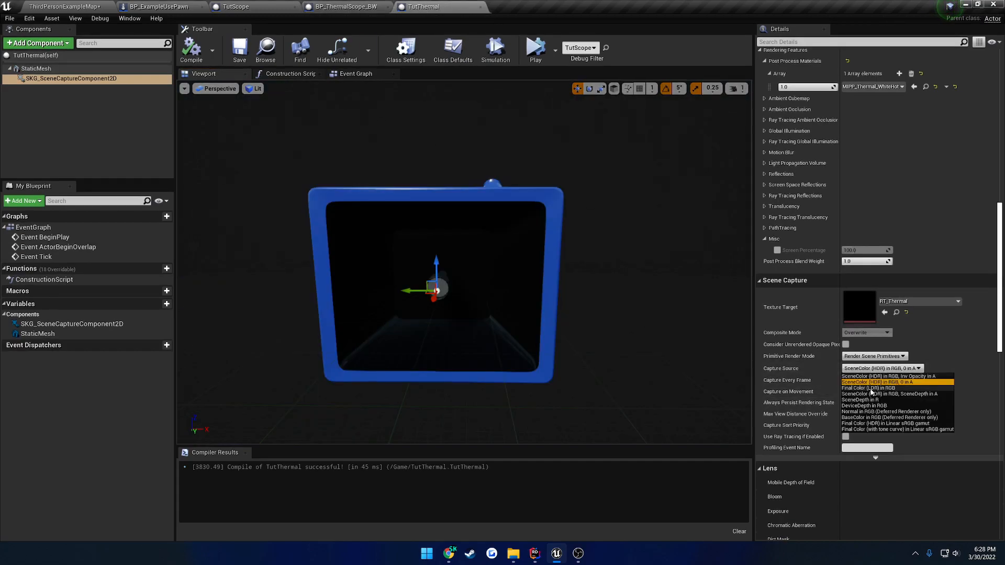
left_click(884, 388)
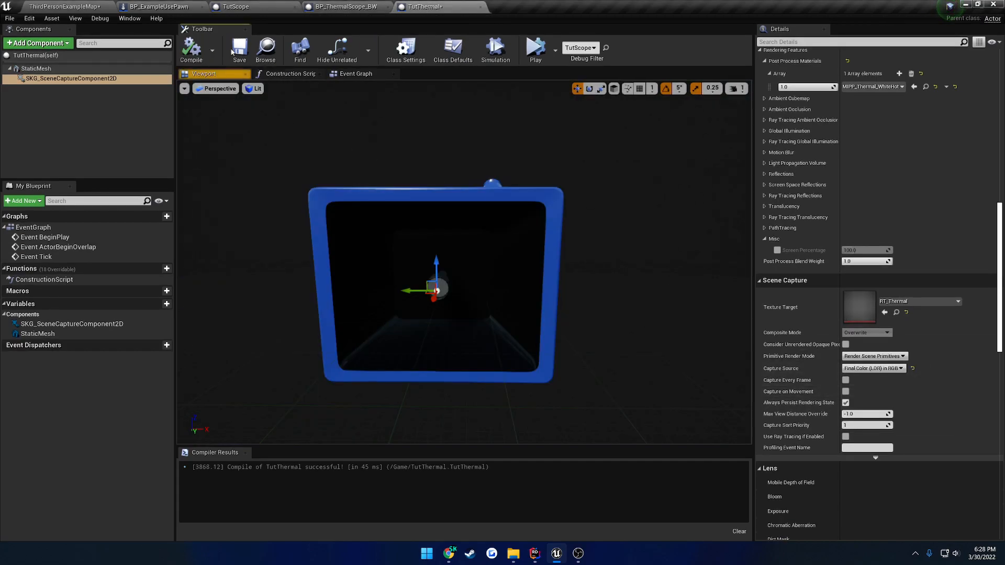
- Simulate the level and check the white-hot image of the mannequin through the placed thermal scope
left_click(75, 5)
left_click(712, 38)
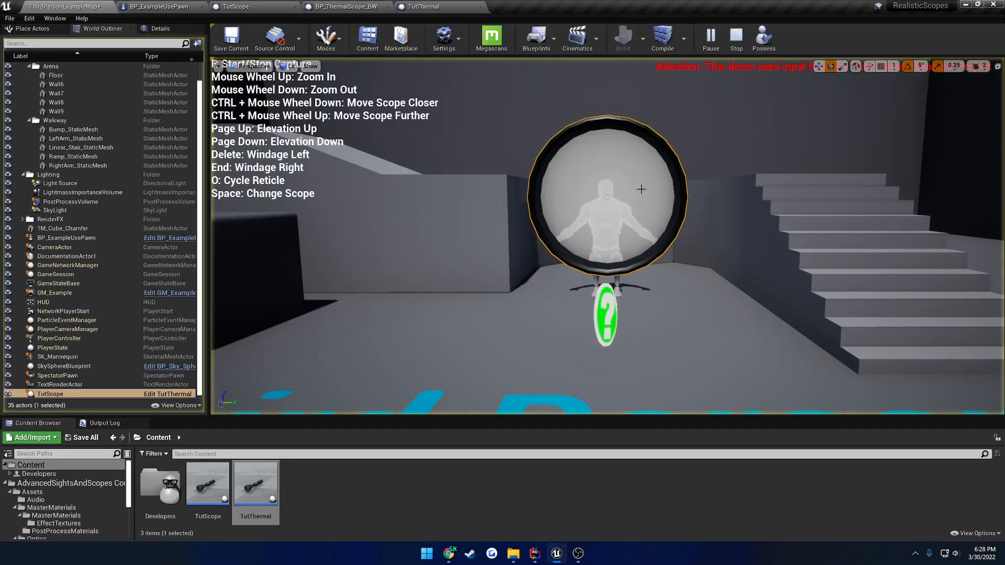
middle_click_drag(610, 192, 650, 194)
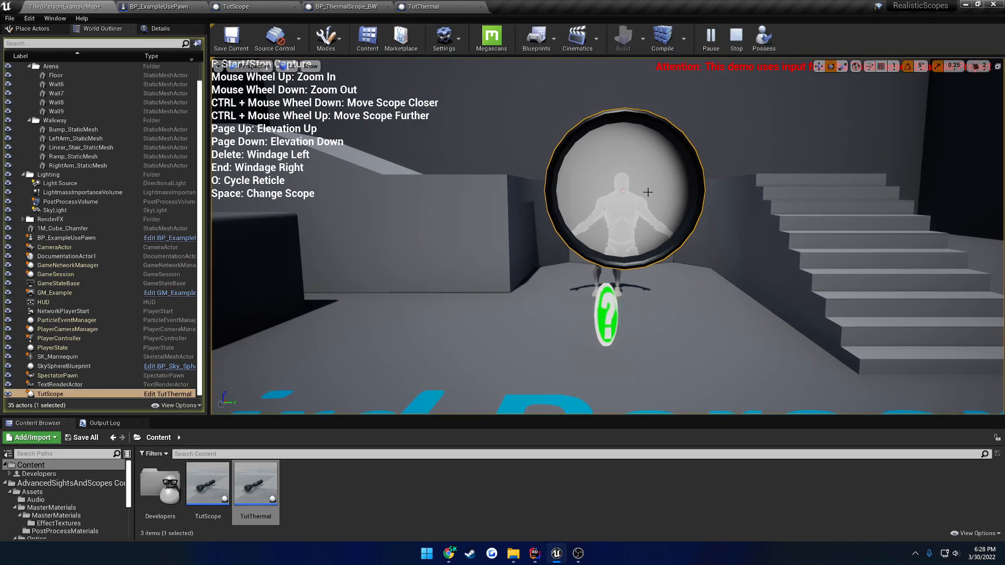
- Replace TutThermal's post process material with MIPP_Thermal_Rainbow, compile, and simulate the level to check the effect
left_click_drag(435, 4, 346, 5)
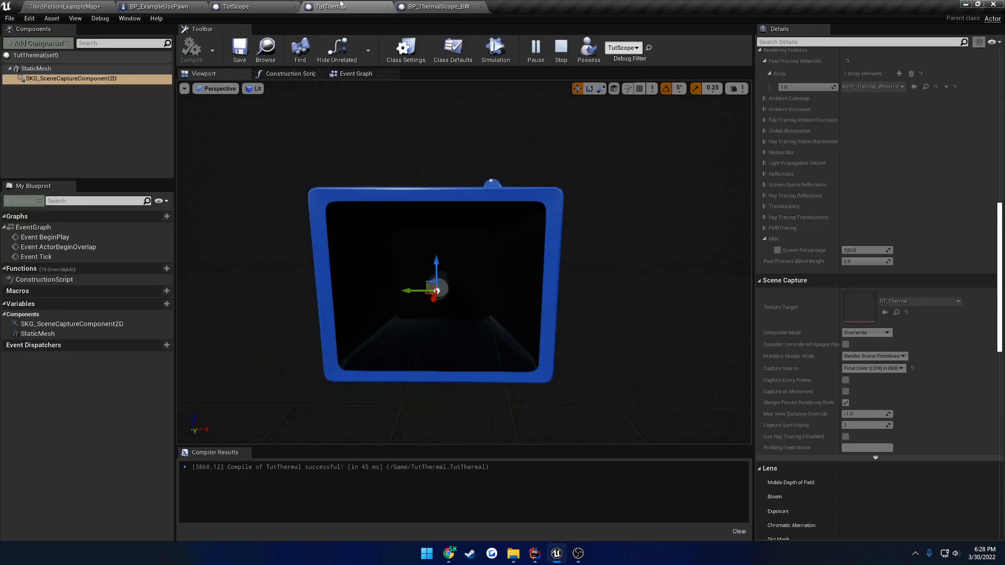
scroll(906, 309, "up", 3)
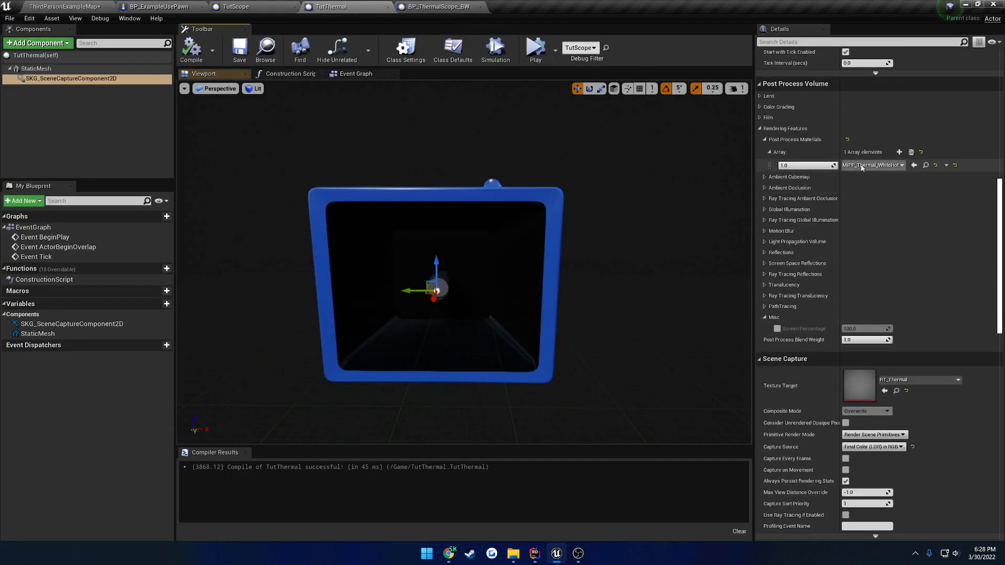
left_click(873, 165)
type("mipp")
left_click(895, 298)
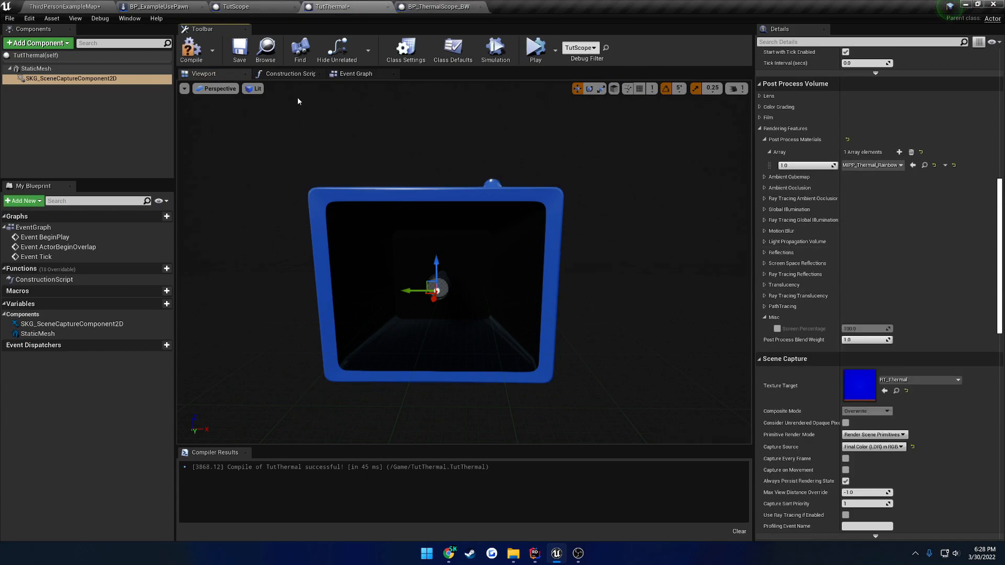
left_click(191, 50)
left_click(63, 6)
left_click(711, 38)
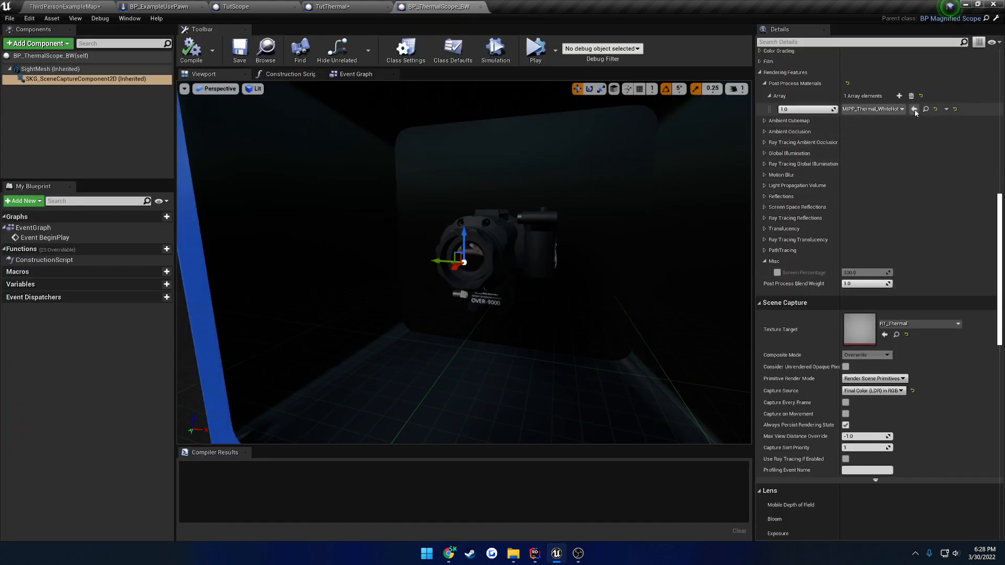
- Locate the thermal post process materials and examine the parameters of MIPP_Thermal_WhiteHot and MIPP_Thermal_Rainbow
left_click(915, 110)
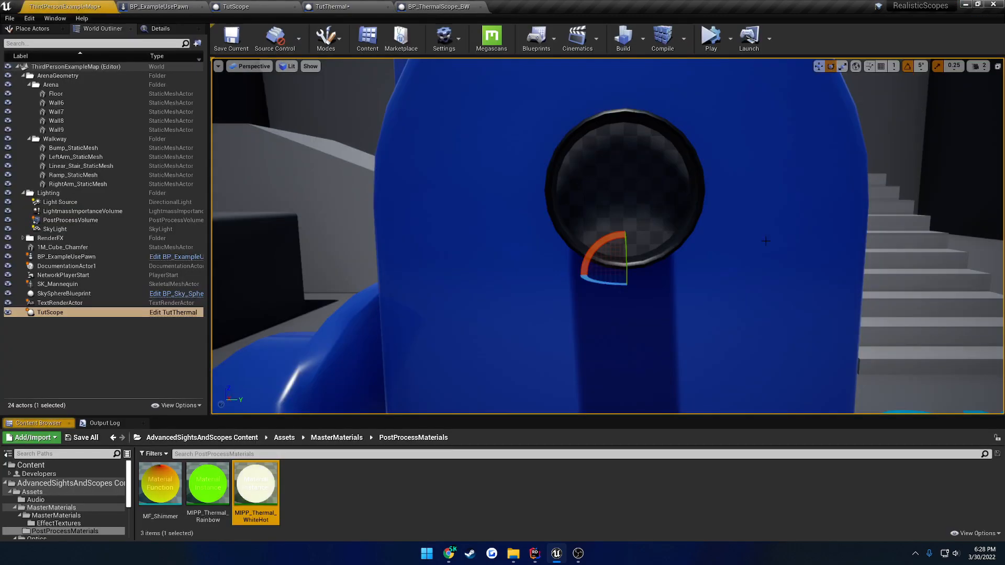
double_click(264, 483)
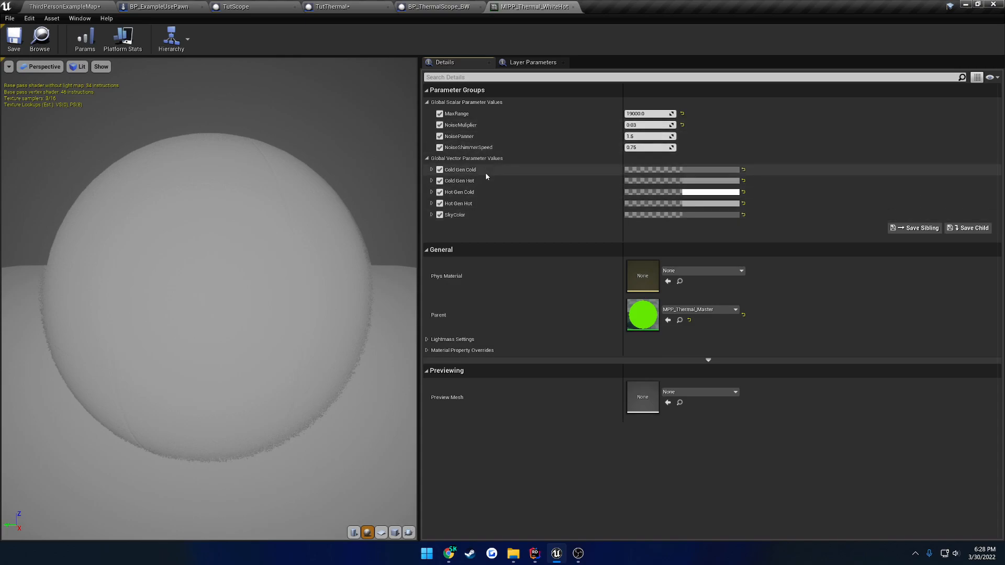
left_click(65, 6)
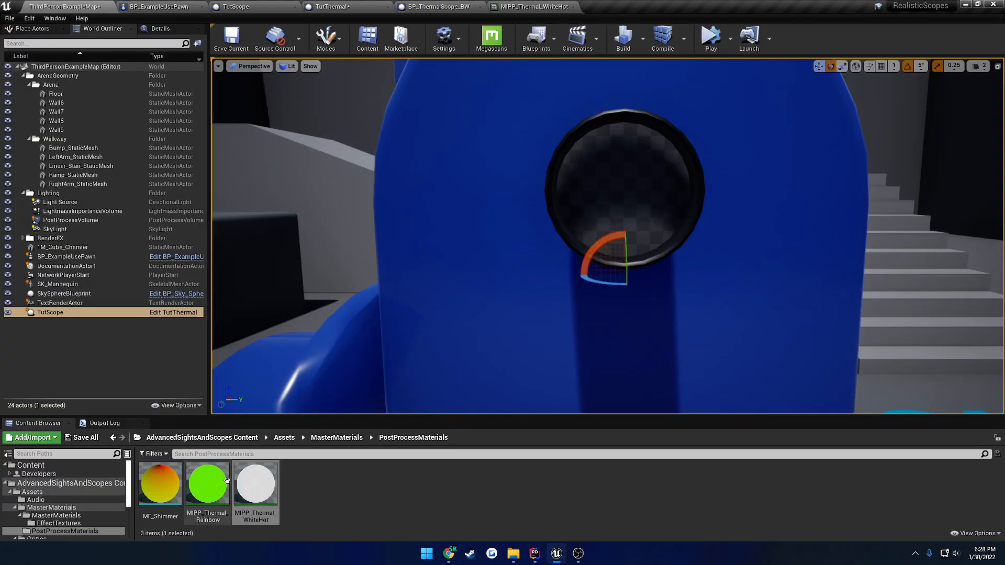
double_click(163, 481)
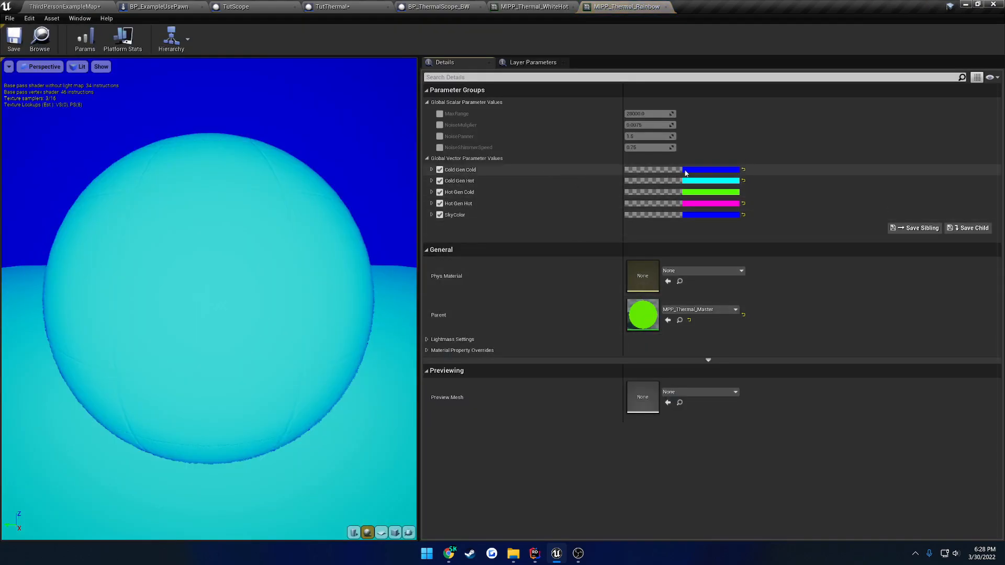
left_click(68, 7)
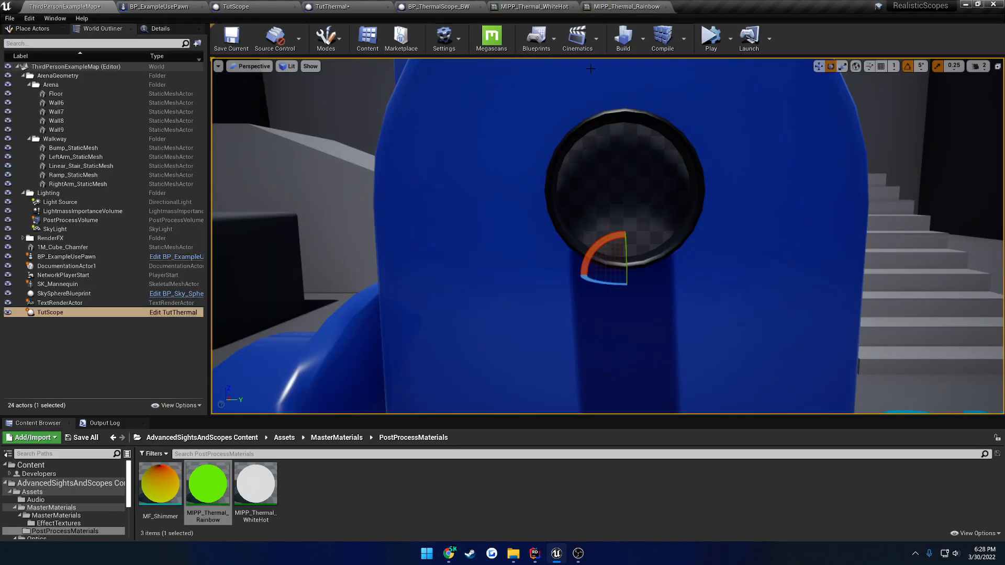
- Simulate the level with MIPP_Thermal_Rainbow in a floating window, compare its colors with the scope's view of mannequin and sky, and stop
left_click(710, 37)
left_click_drag(627, 6, 144, 137)
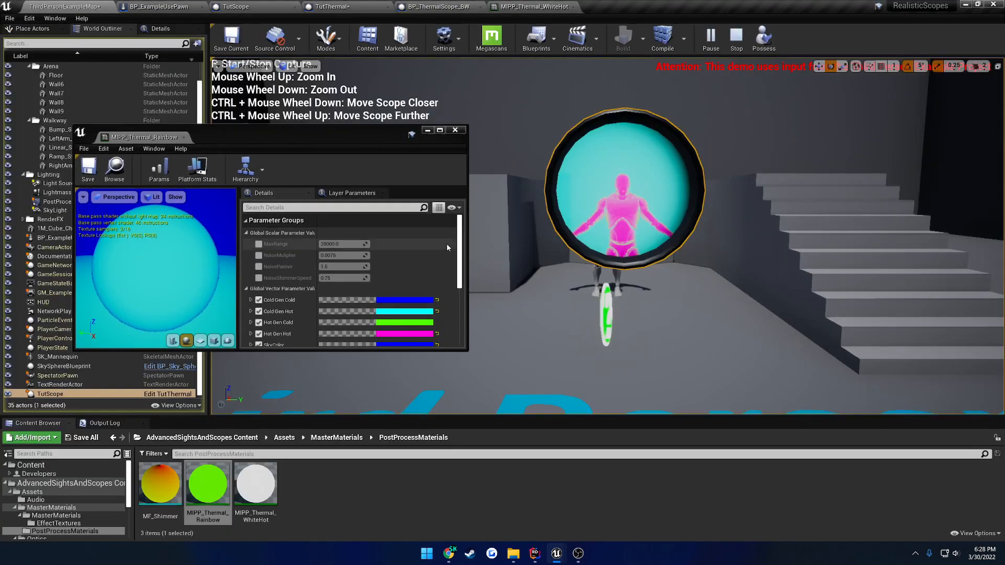
scroll(447, 247, "down", 2)
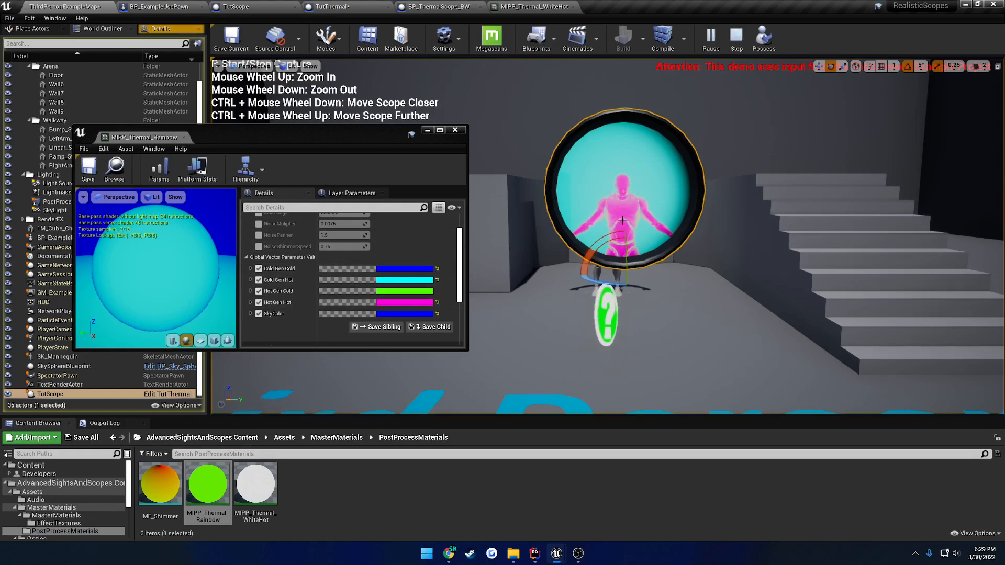
left_click(626, 244)
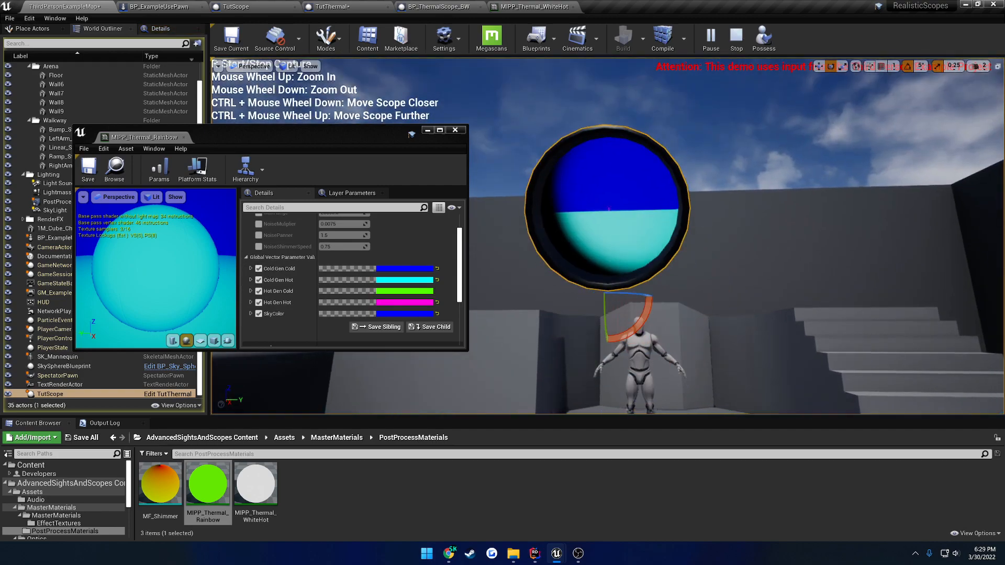
middle_click_drag(636, 208, 660, 194)
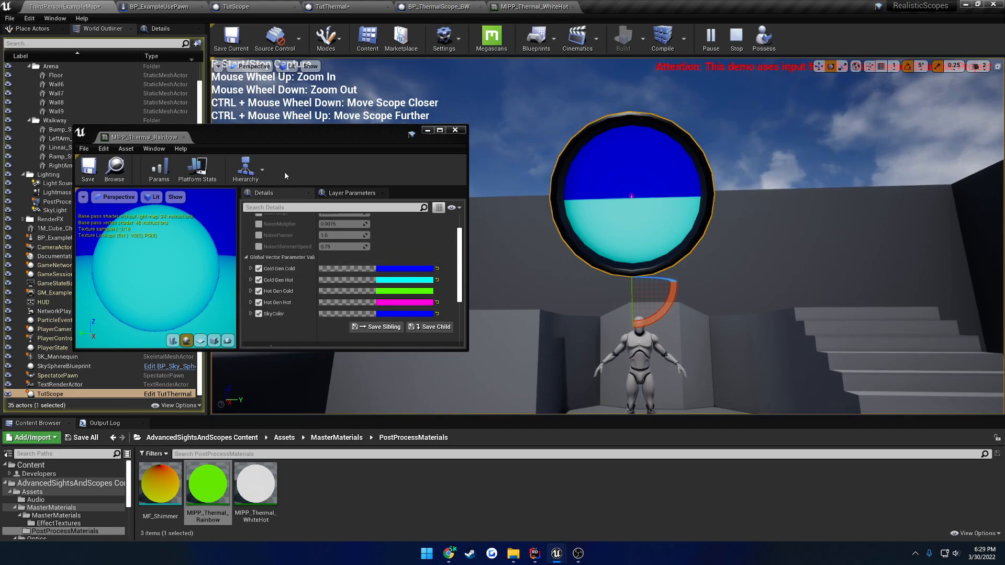
left_click(184, 137)
left_click(736, 39)
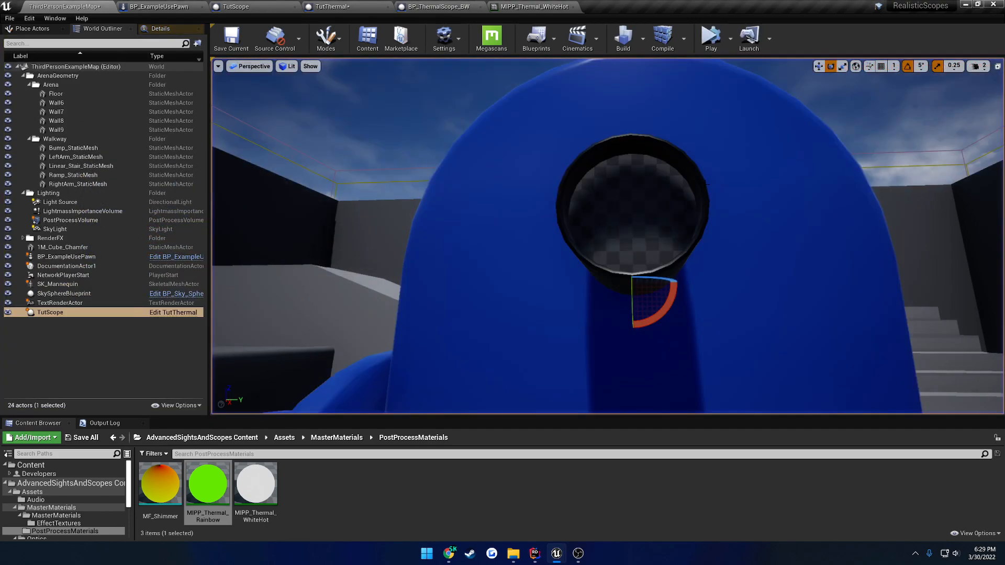
- Return to an overview of the level and close the MIPP_Thermal_WhiteHot, BP_ThermalScope_BW, TutThermal and TutScope editors
right_click_drag(706, 173, 646, 214)
key("s")
right_click_drag(758, 199, 719, 198)
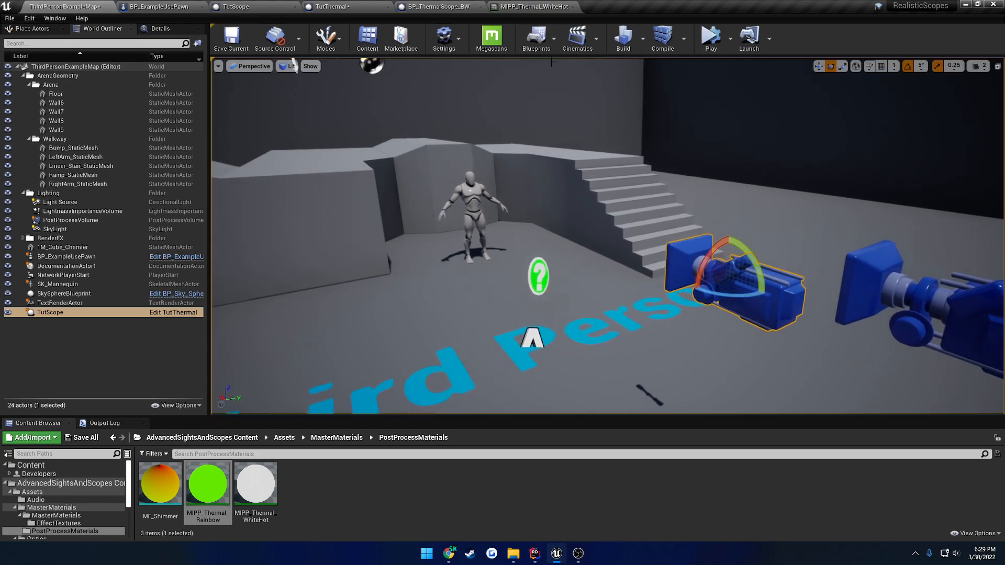
left_click(574, 7)
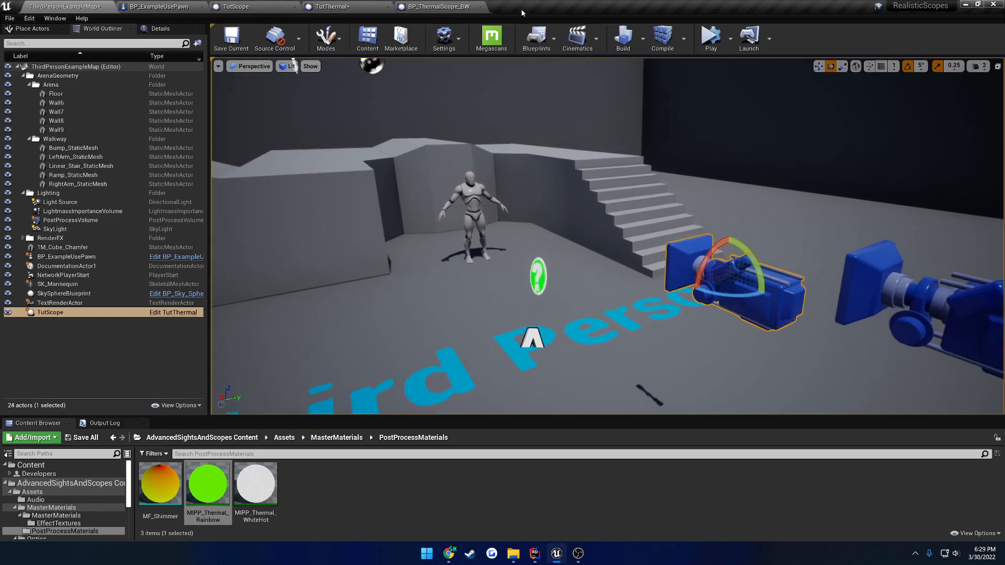
left_click(480, 6)
left_click(388, 6)
left_click(297, 6)
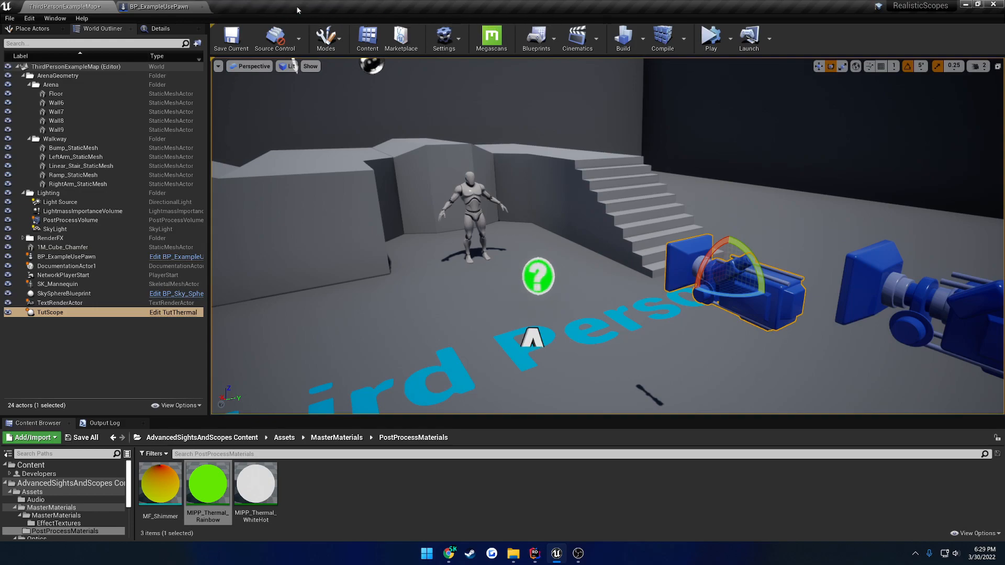
- Open BP_ExampleUsePawn from the Blueprints folder and connect Event BeginPlay to Change Scopes in its event graph
left_click(202, 437)
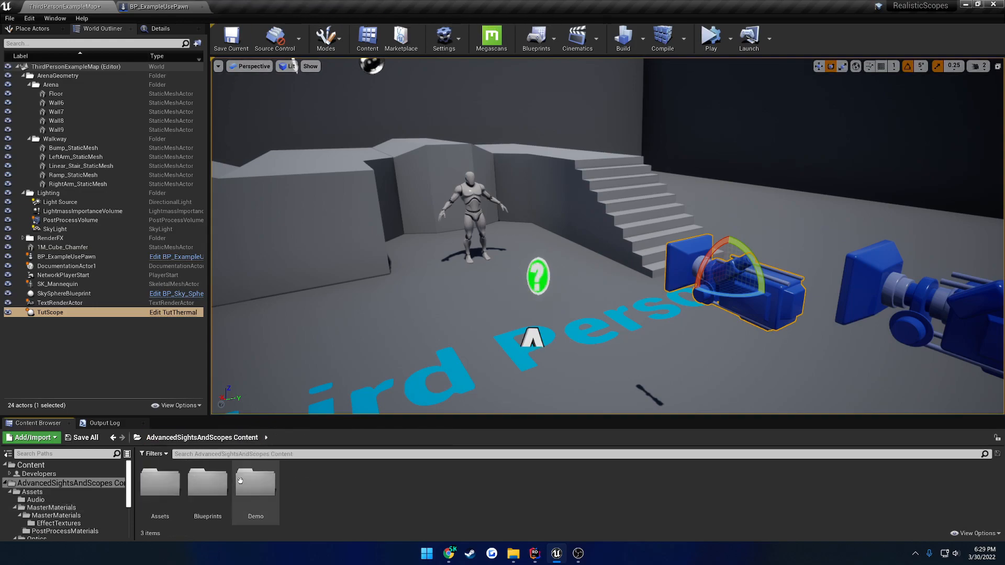
double_click(208, 482)
double_click(161, 482)
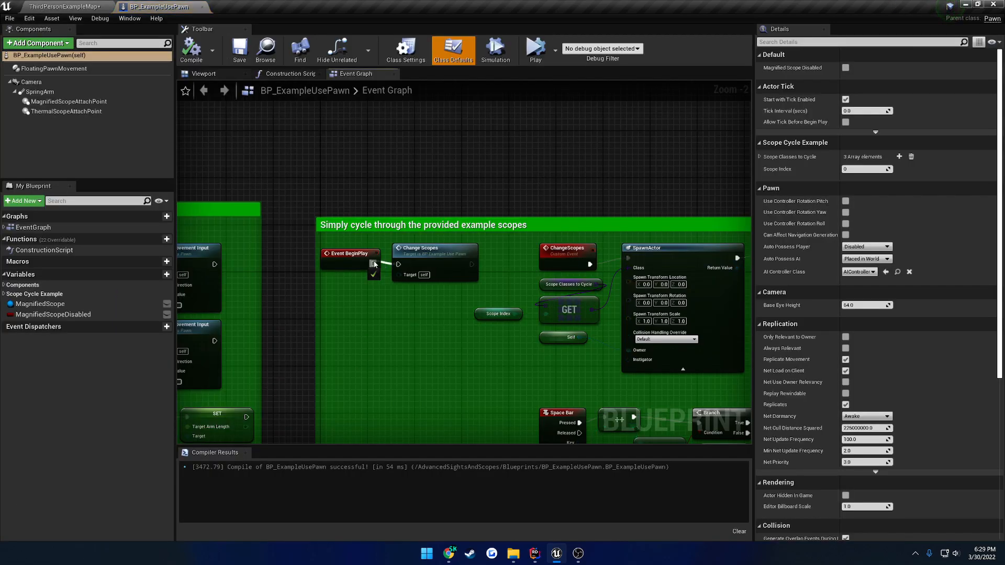
left_click_drag(374, 265, 374, 265)
- Examine the usage example nodes that start and stop capture and zoom the magnified scope in BP_ExampleUsePawn
right_click_drag(353, 355, 526, 96)
right_click_drag(448, 299, 546, 85)
scroll(541, 300, "up", 2)
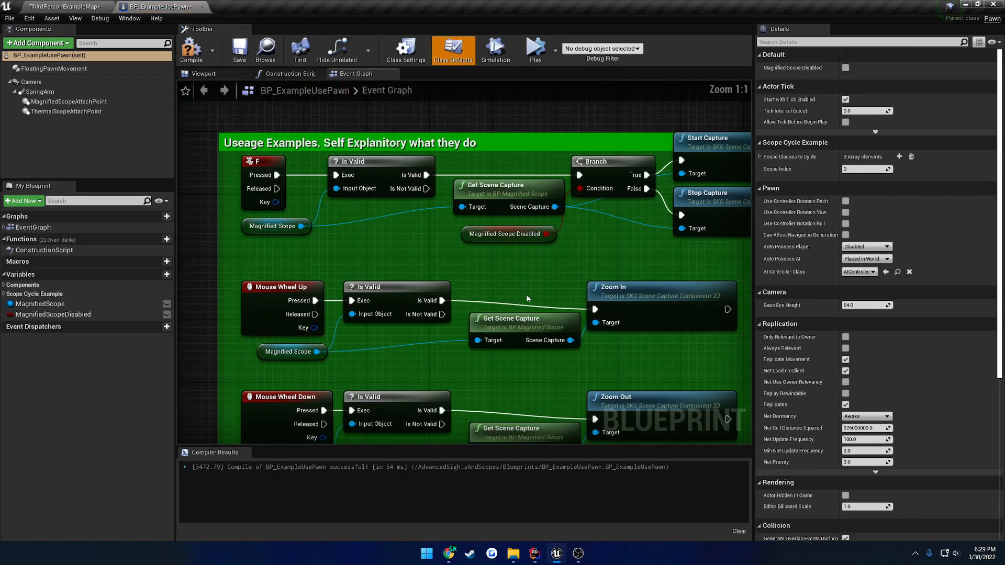
right_click_drag(499, 277, 489, 259)
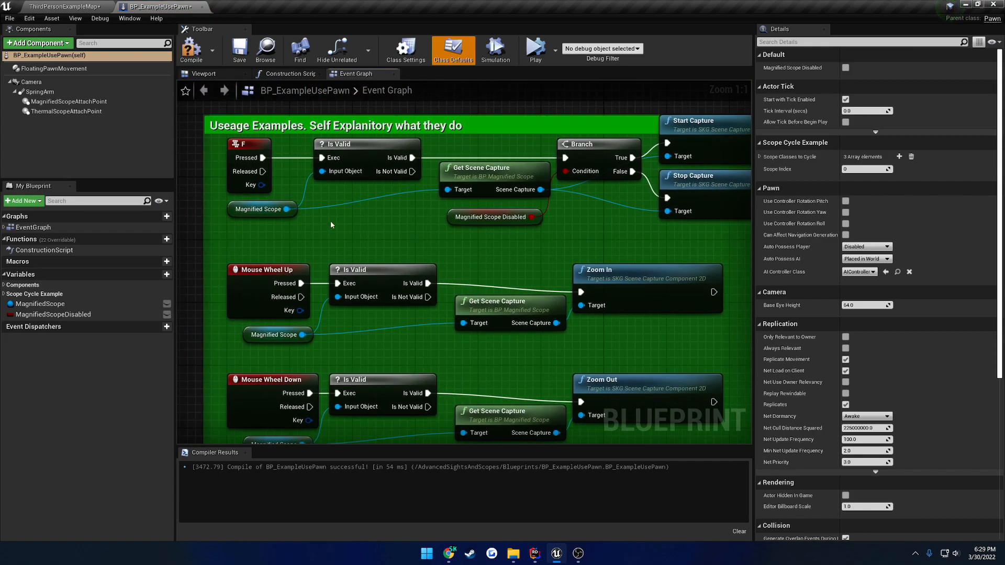
left_click_drag(249, 209, 249, 209)
left_click(378, 226)
right_click_drag(400, 215, 350, 222)
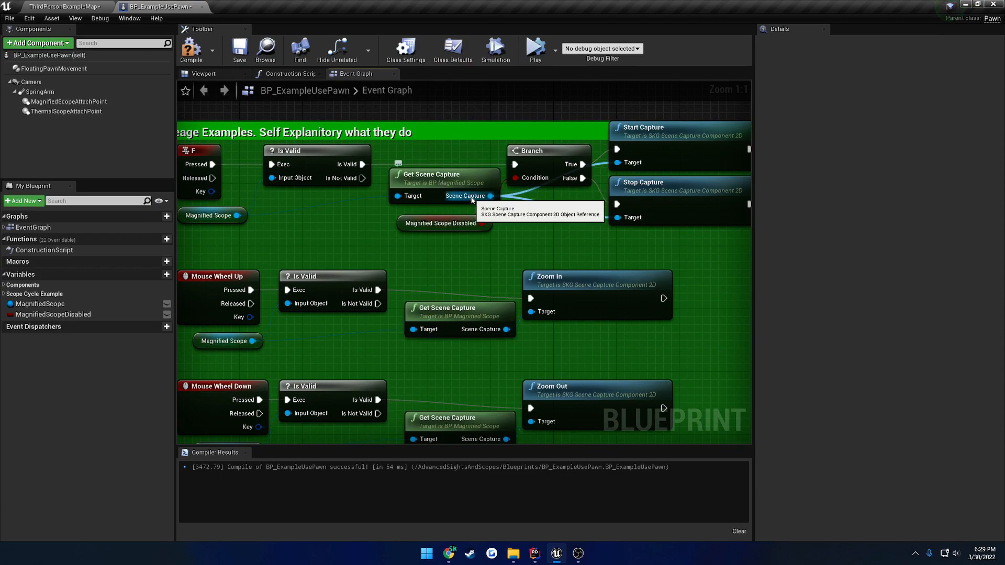
- Examine the SKG Zero, Scene Component and Reticle functions available from the Scene Capture output beside the Zoom In node
right_click_drag(474, 202, 355, 110)
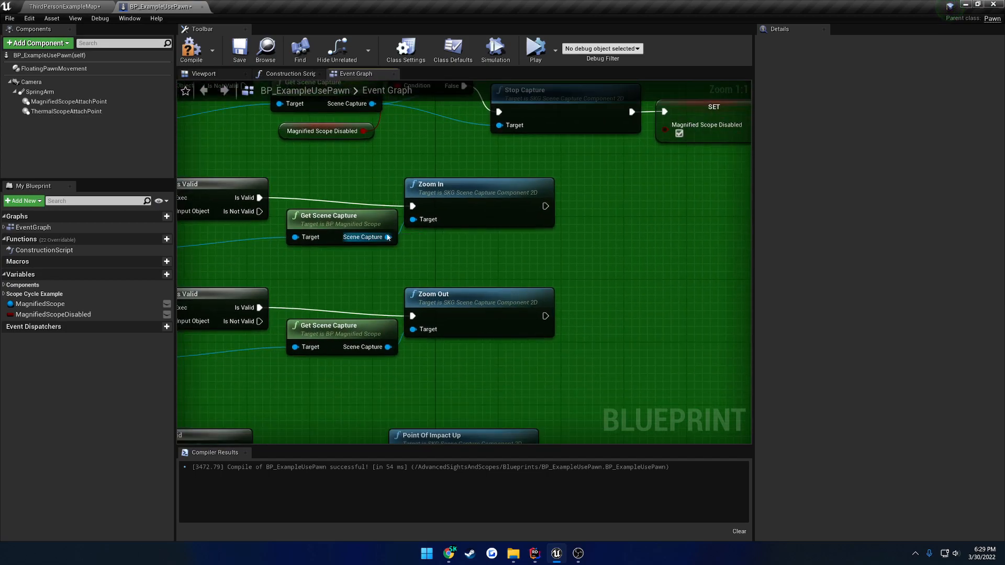
left_click_drag(387, 237, 605, 244)
scroll(632, 314, "down", 7)
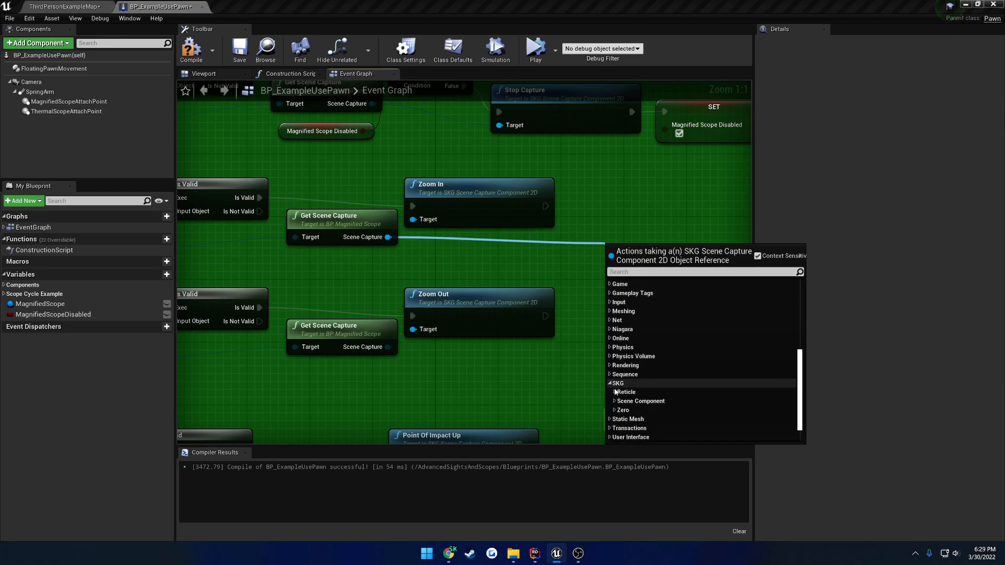
left_click(615, 410)
scroll(617, 410, "down", 3)
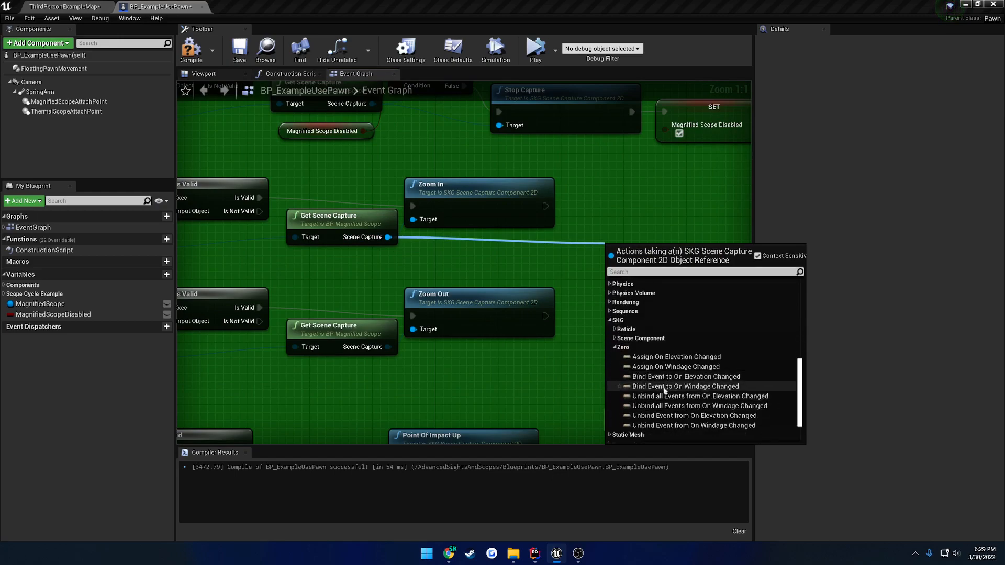
scroll(665, 390, "down", 1)
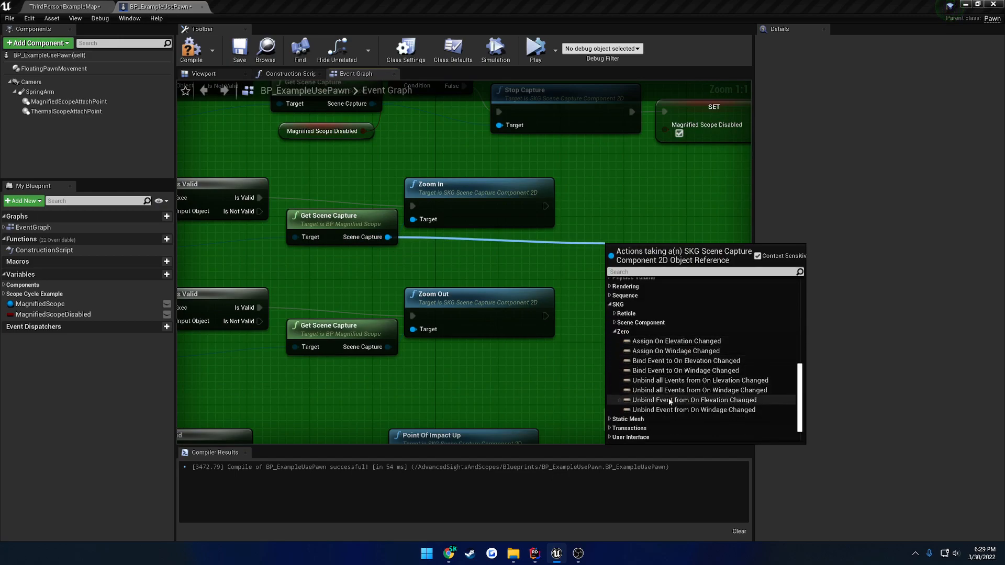
left_click(615, 332)
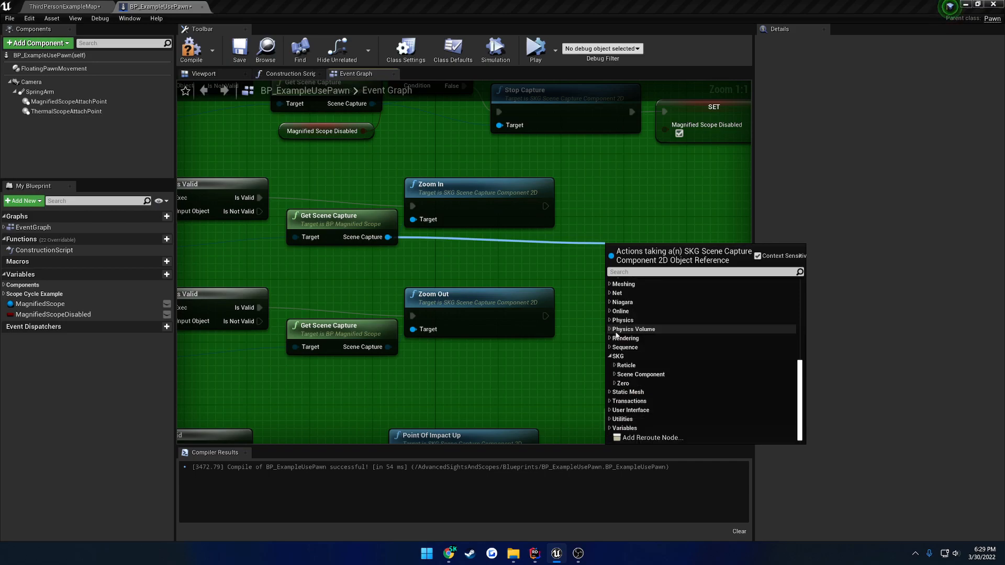
left_click(614, 375)
scroll(616, 378, "down", 2)
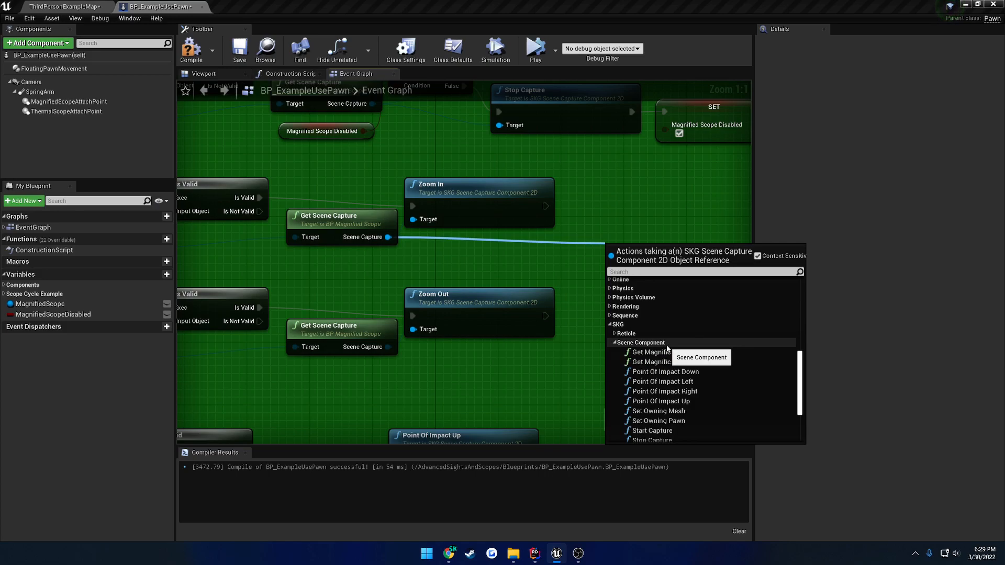
scroll(674, 346, "down", 2)
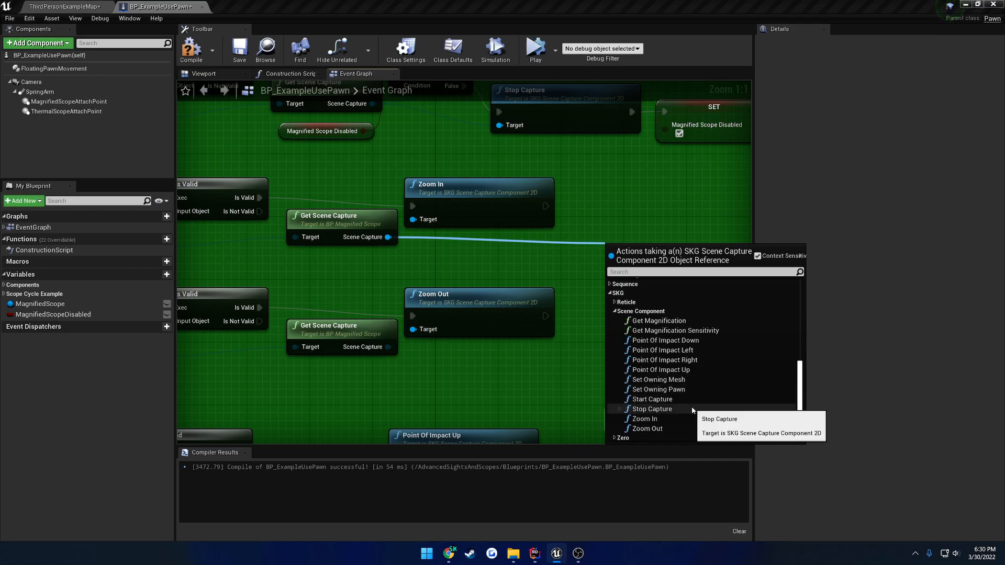
left_click(615, 311)
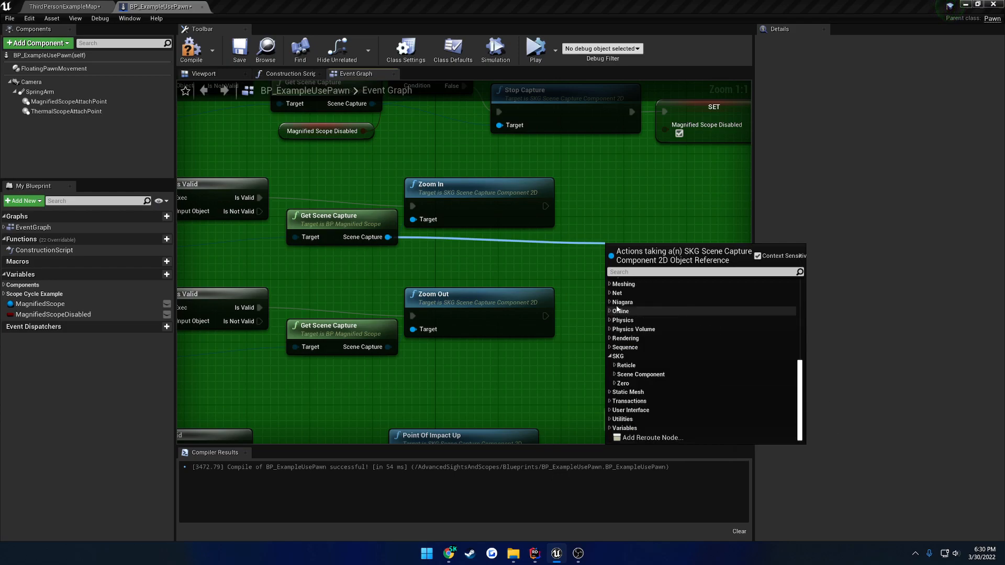
left_click(616, 365)
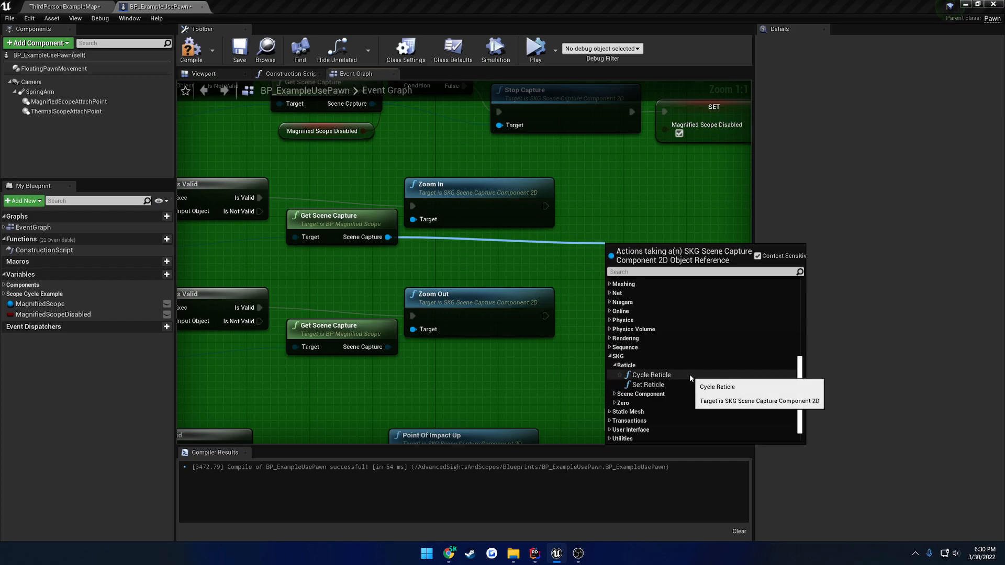
- Try a Set Reticle node off the magnified scope's Scene Capture output and remove it
left_click(680, 389)
right_click_drag(636, 294, 599, 289)
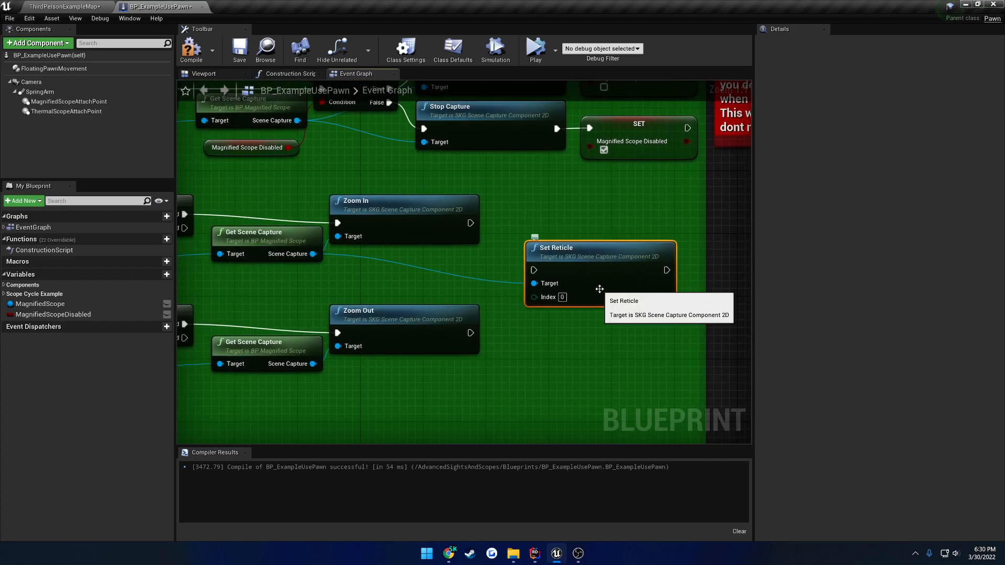
key("Delete")
- Examine how the InputAxis Turn and InputAxis LookUp nodes scale controller input with Get Magnification Sensitivity
scroll(319, 206, "down", 4)
right_click_drag(320, 207, 690, 443)
scroll(483, 287, "up", 4)
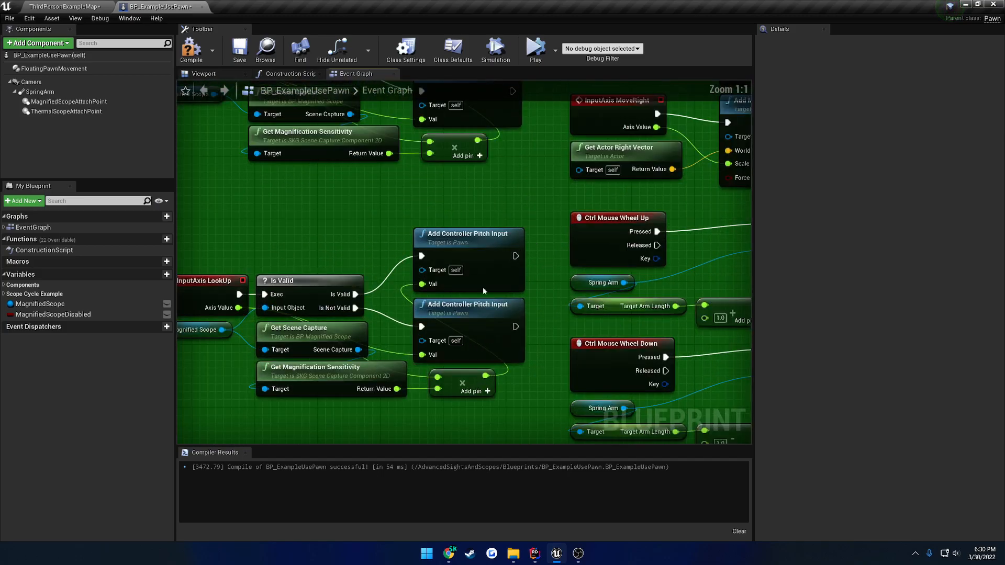
right_click_drag(482, 287, 527, 316)
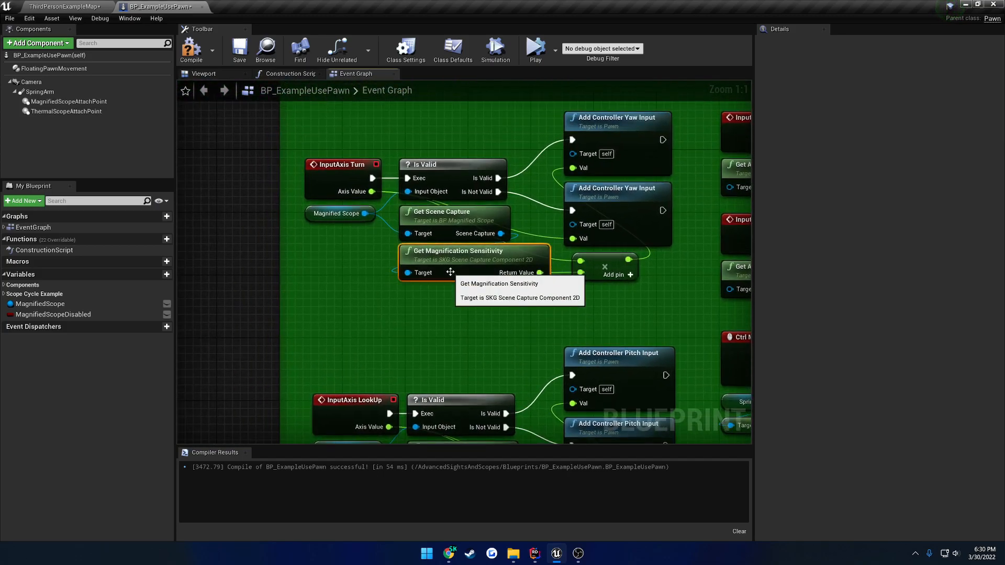
left_click(311, 186)
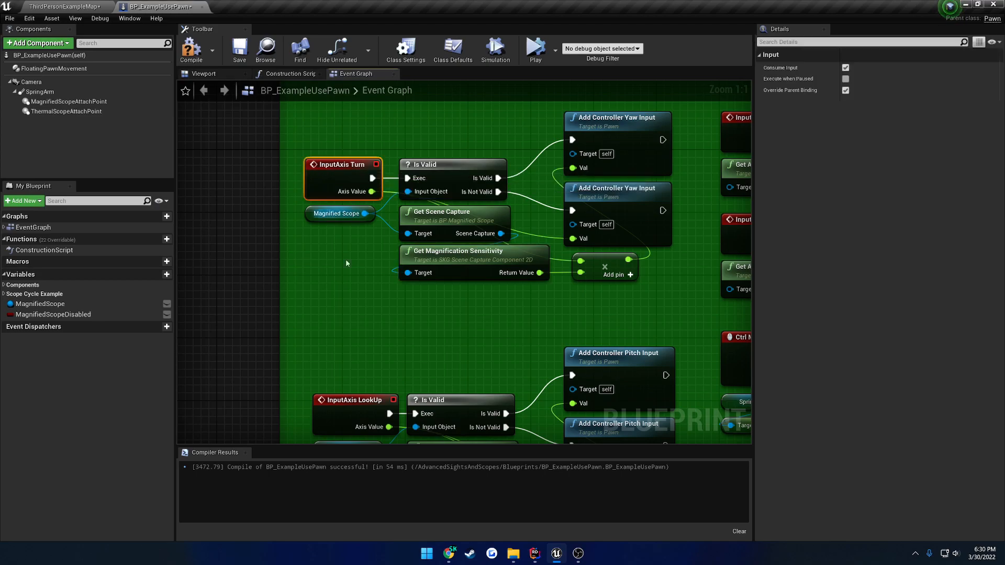
left_click(342, 417)
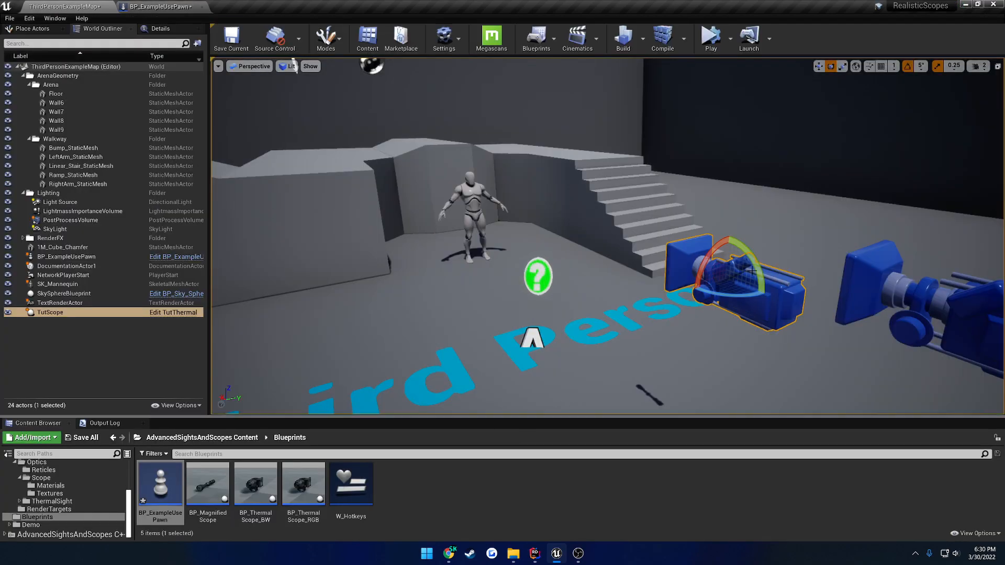
- Delete the TutScope actor from the level and select the BP_ExampleUsePawn actor with the move tool
right_click_drag(752, 271, 760, 273)
key("Delete")
left_click(840, 280)
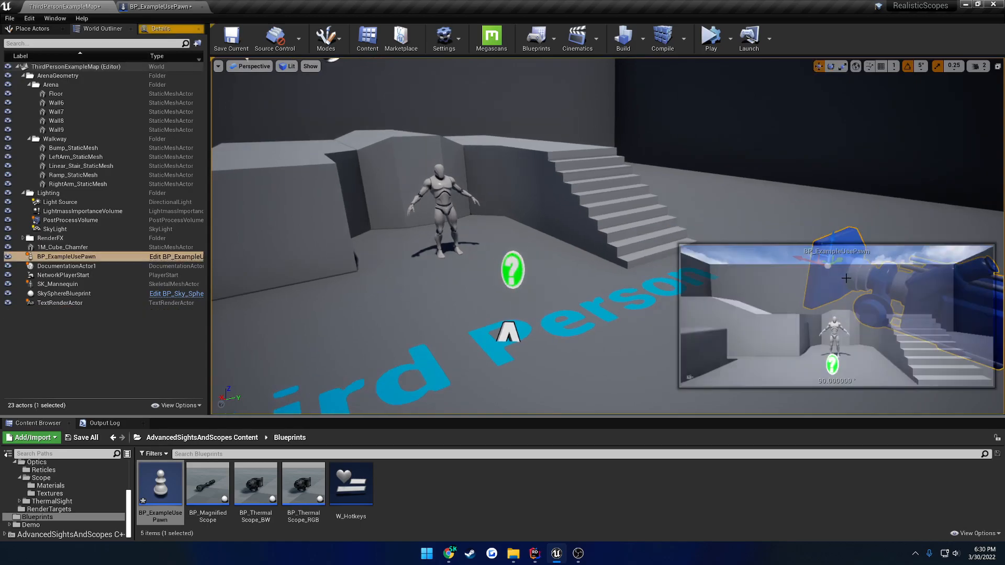
key("w")
- Return to the BP_ExampleUsePawn event graph and save the blueprint
left_click(162, 7)
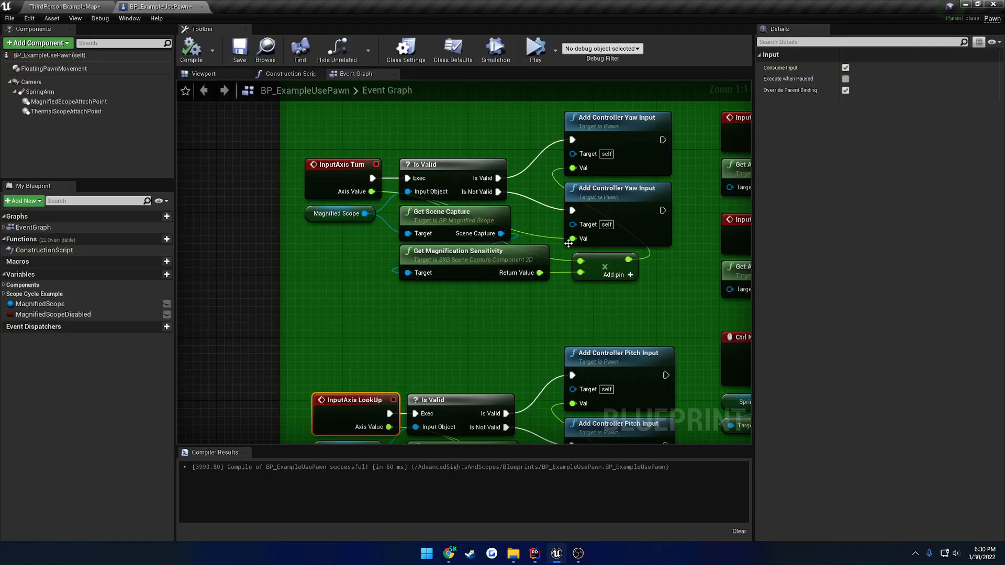
scroll(618, 193, "down", 3)
right_click_drag(618, 194, 560, 119)
left_click(239, 50)
- Play the level, test zooming and turning with the magnified scope while sensitivity scaling is active, and stop
left_click(64, 6)
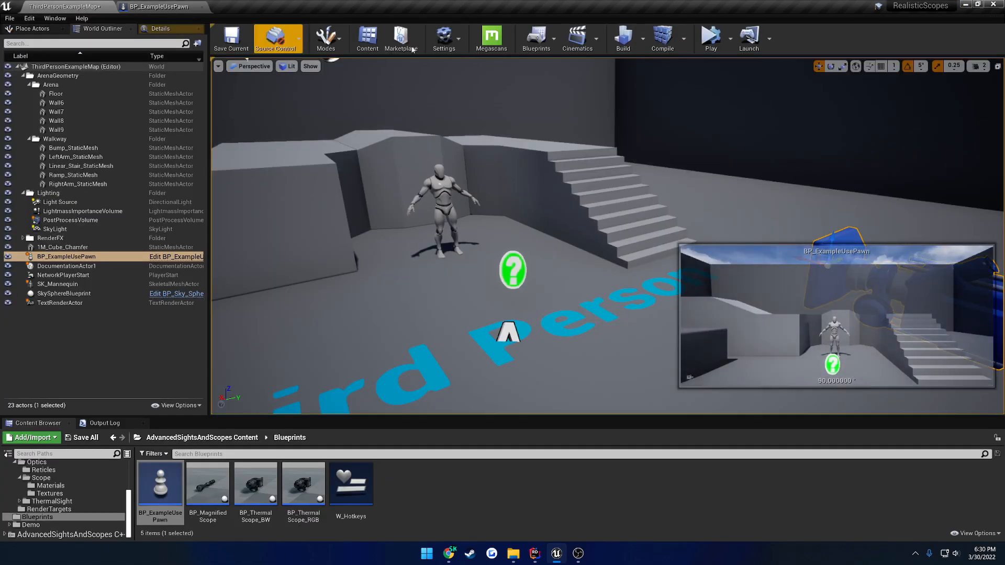
left_click(730, 40)
left_click(768, 67)
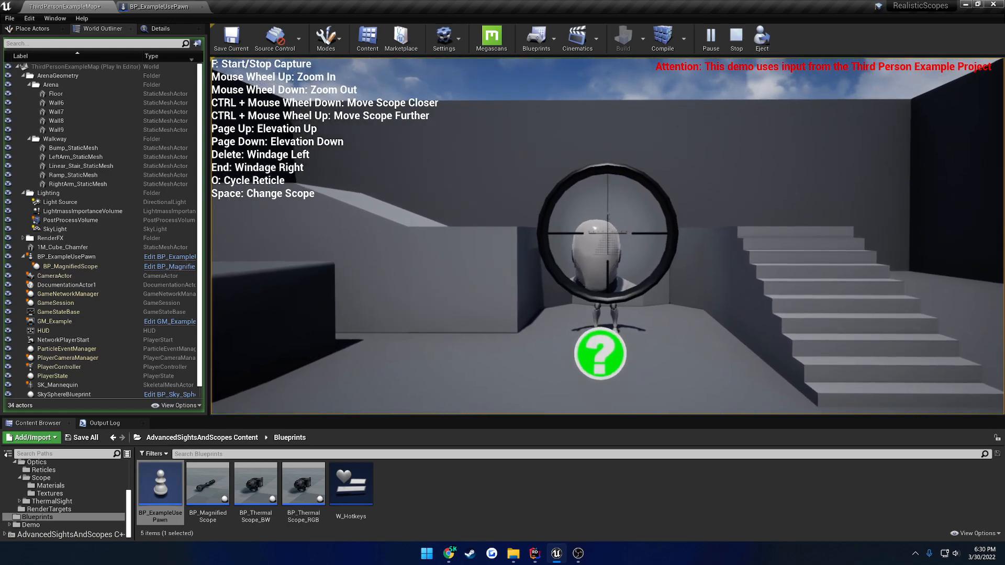
scroll(607, 233, "up", 3)
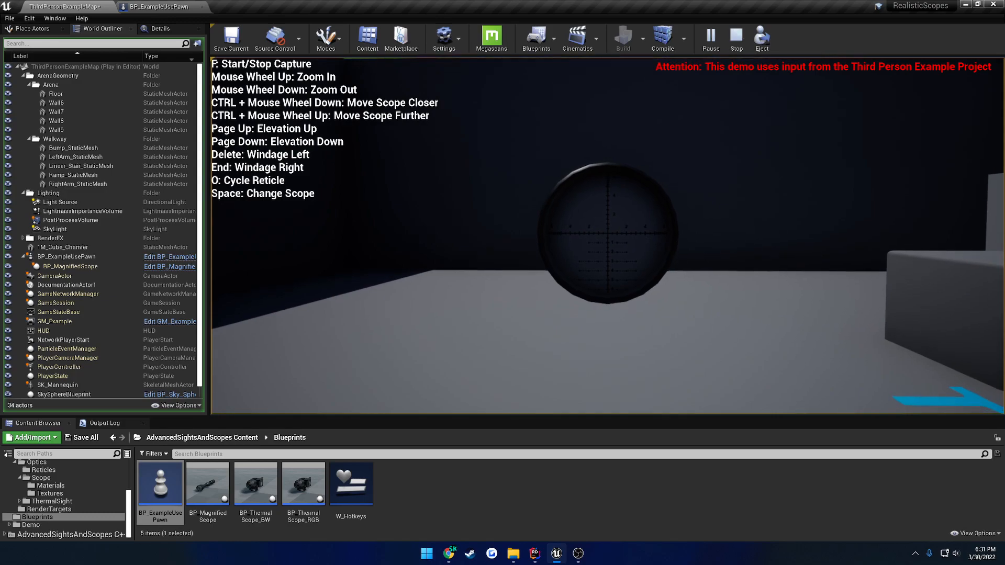
key("Escape")
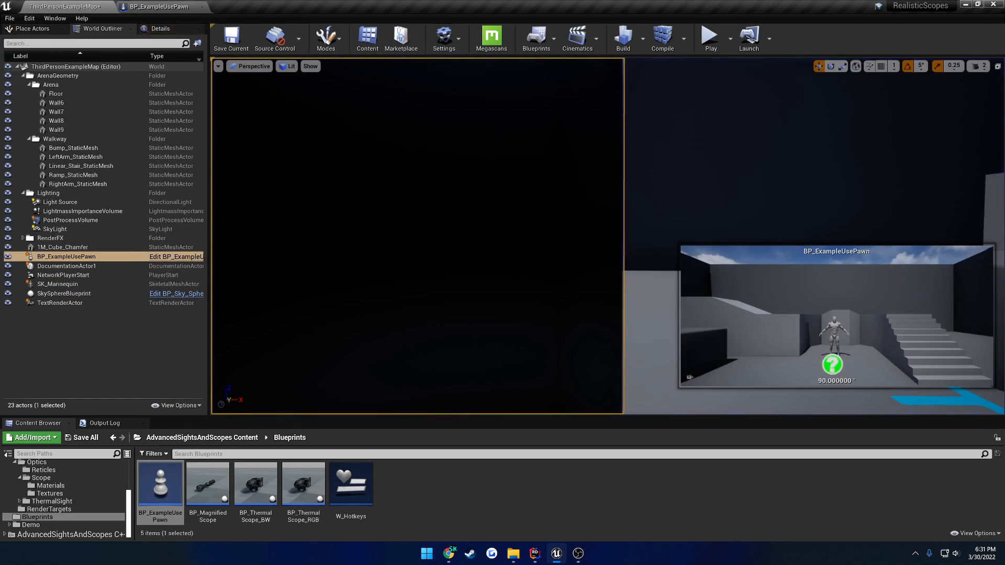
- Connect the InputAxis Turn and LookUp axis values directly to the valid-scope Add Controller Yaw and Pitch Input nodes in BP_ExampleUsePawn, bypassing sensitivity scaling
left_click(160, 6)
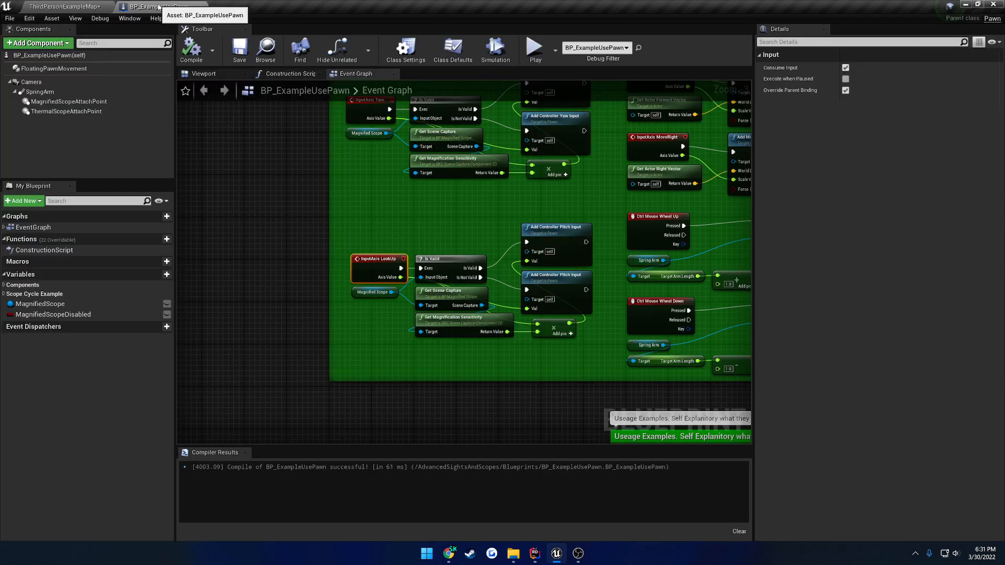
right_click_drag(365, 281, 361, 282)
left_click(406, 230)
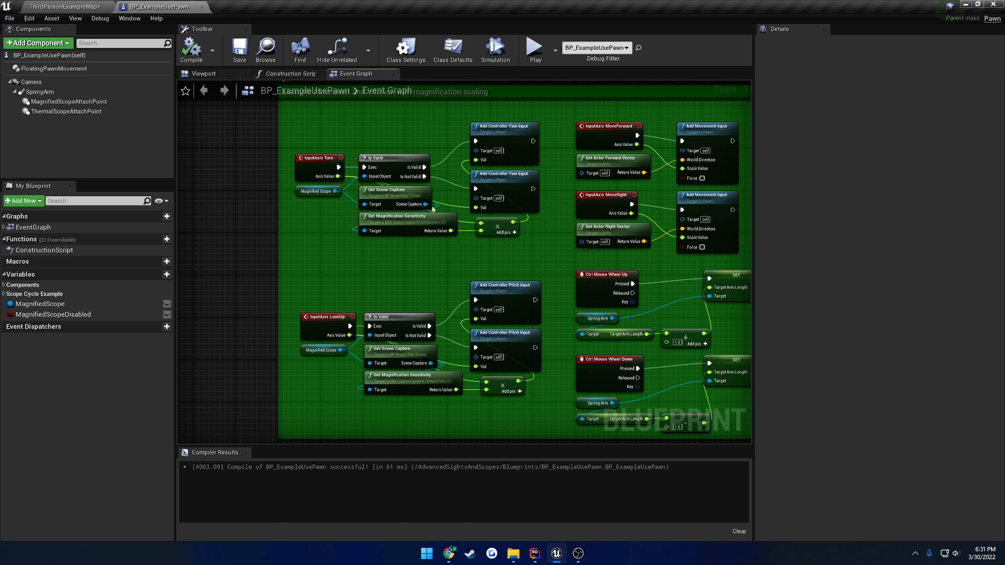
left_click_drag(334, 179, 477, 208)
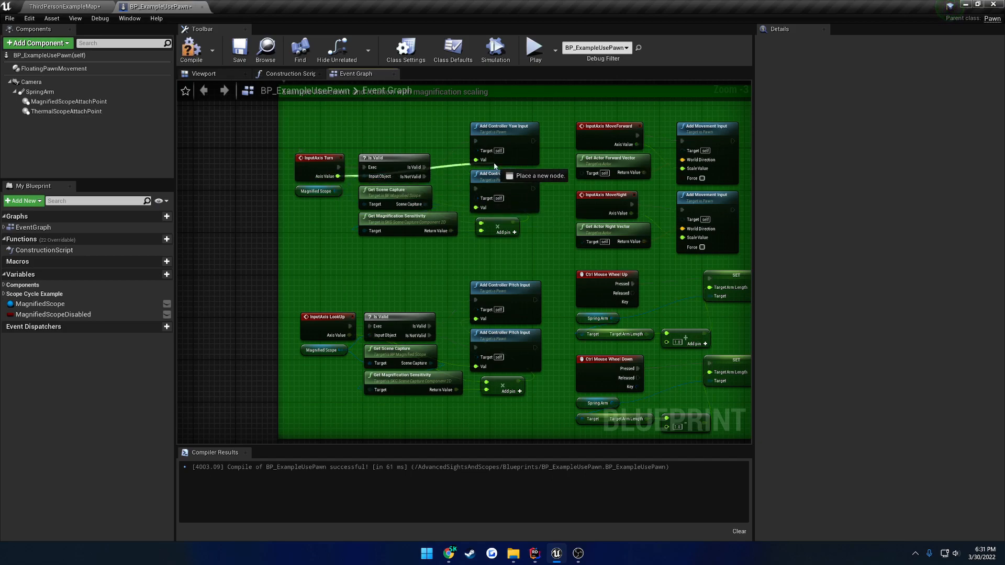
left_click_drag(349, 335, 477, 318)
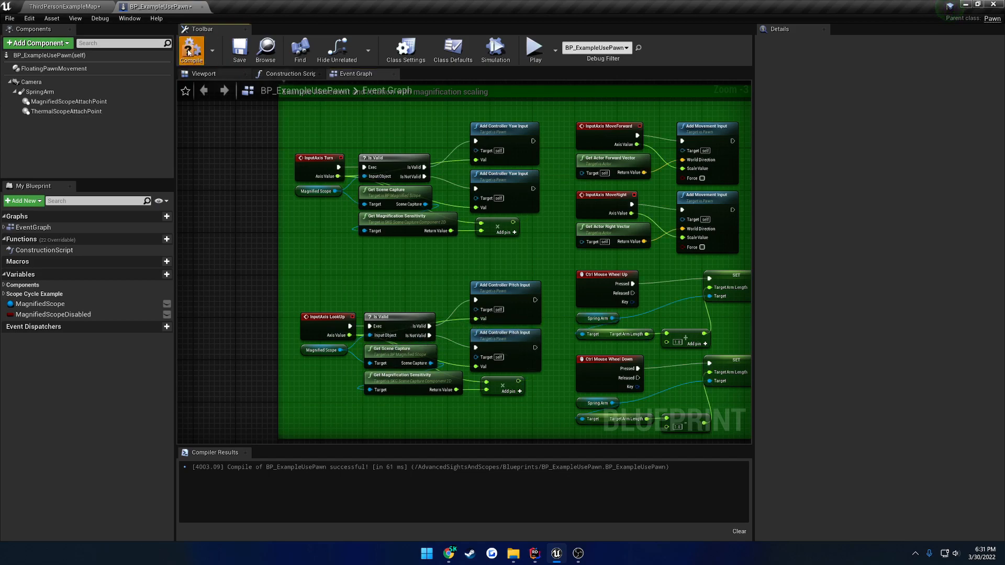
- Play the level again, zoom the magnified scope in to test aiming without sensitivity scaling, and stop
left_click(84, 4)
left_click(708, 40)
left_click(745, 121)
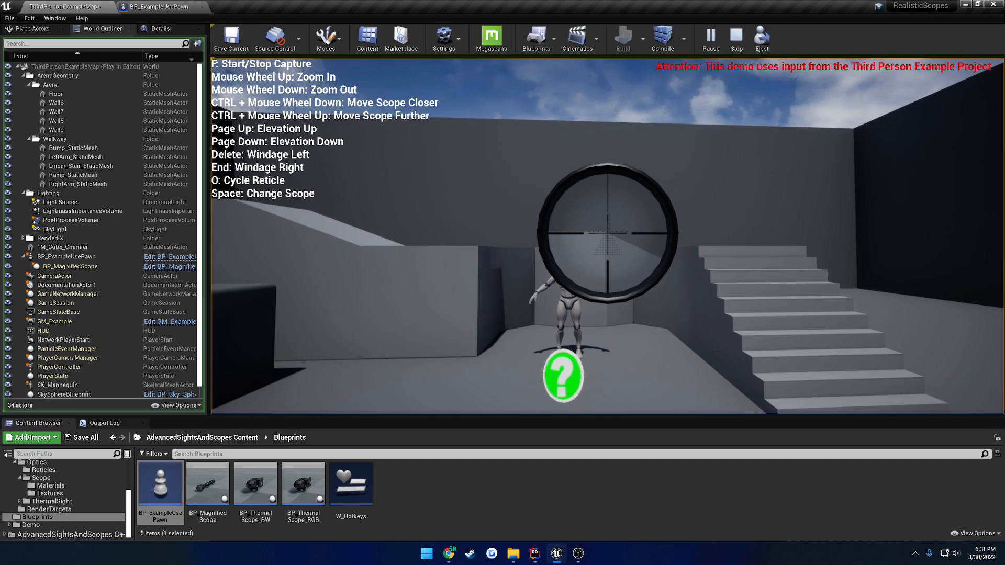
scroll(606, 234, "up", 3)
scroll(606, 234, "up", 2)
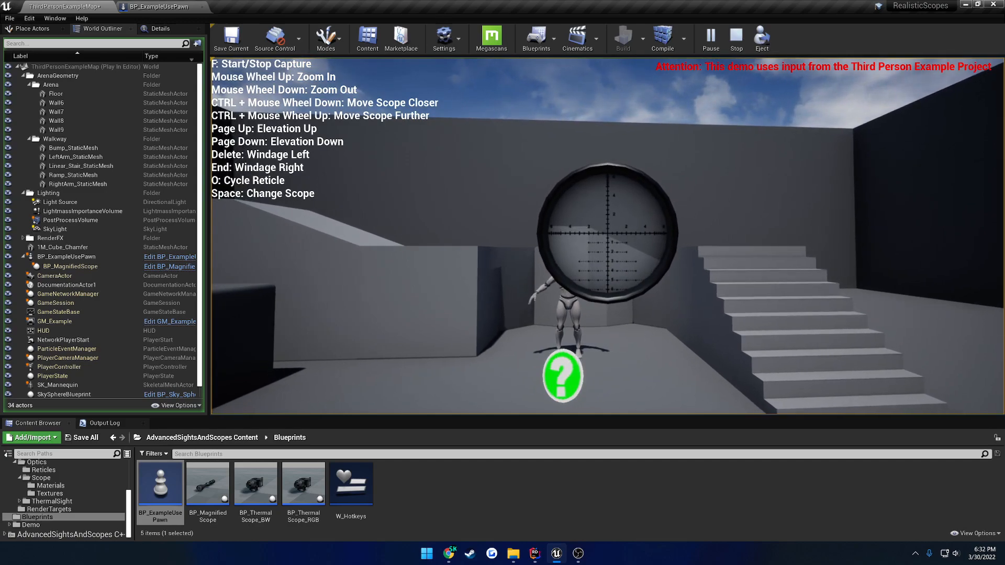
key("Escape")
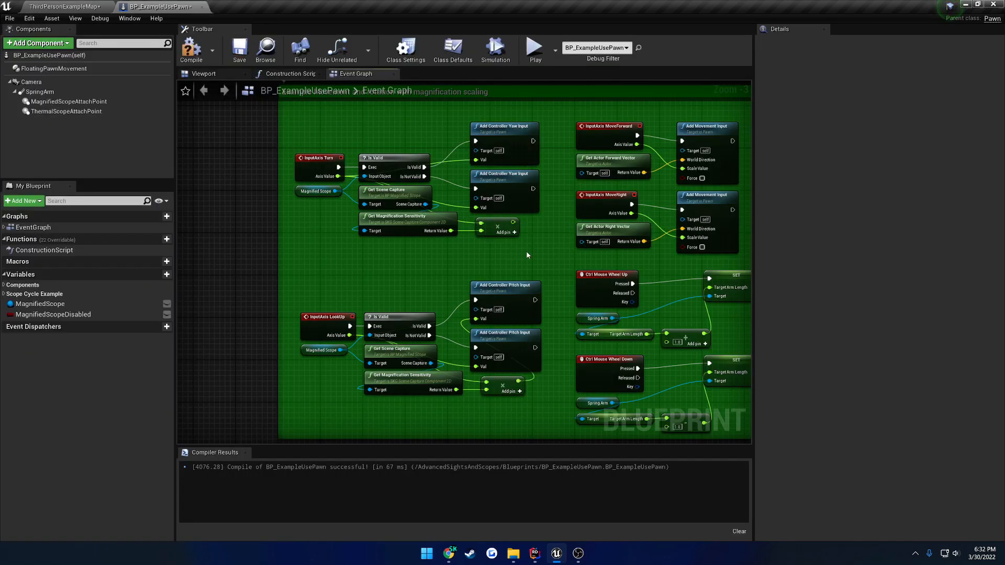
- Undo the direct axis-value links in BP_ExampleUsePawn, compile the blueprint and save it
key("ctrl+z")
key("F7")
key("ctrl+s")
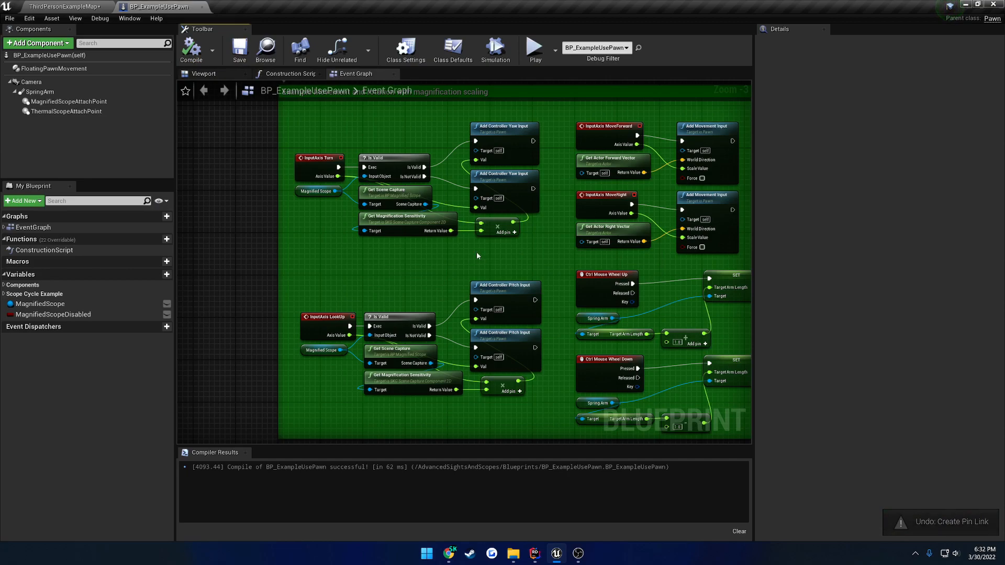
- Close the BP_ExampleUsePawn editor and save the level
left_click(202, 8)
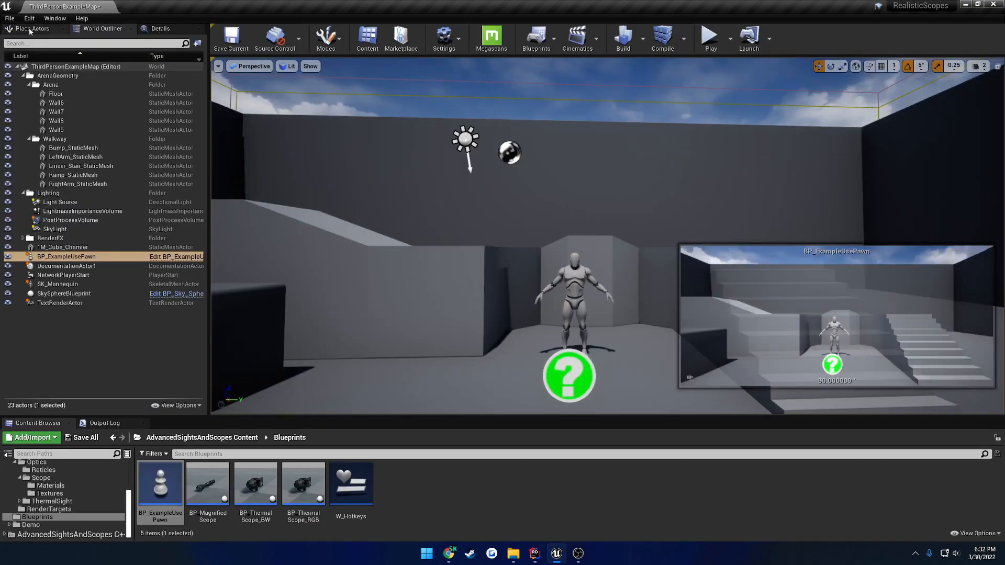
left_click(11, 18)
left_click(29, 102)
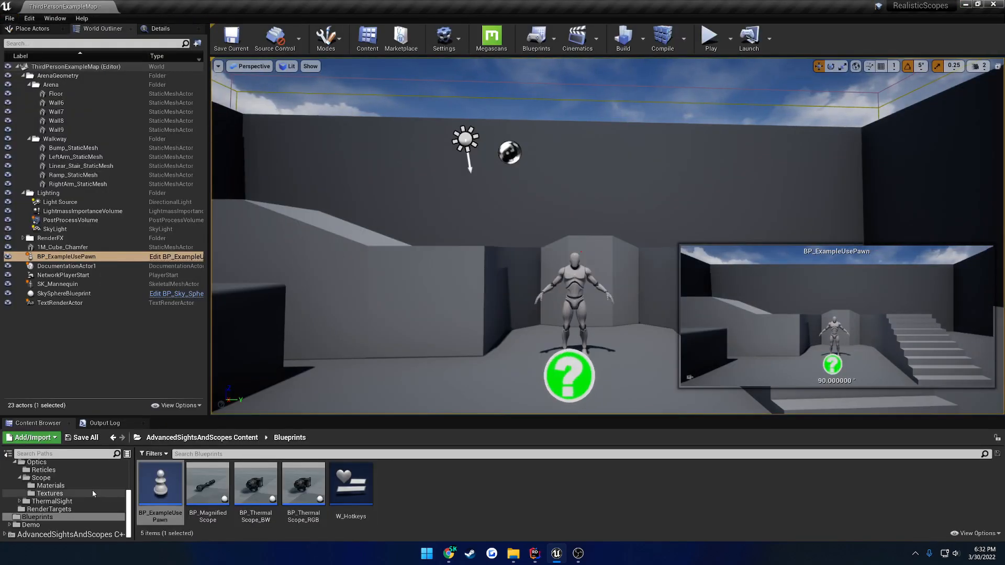
- Delete the TutScope and TutThermal blueprints from the Content folder
scroll(94, 492, "up", 5)
left_click(69, 465)
left_click(208, 491)
left_click(251, 497, "ctrl")
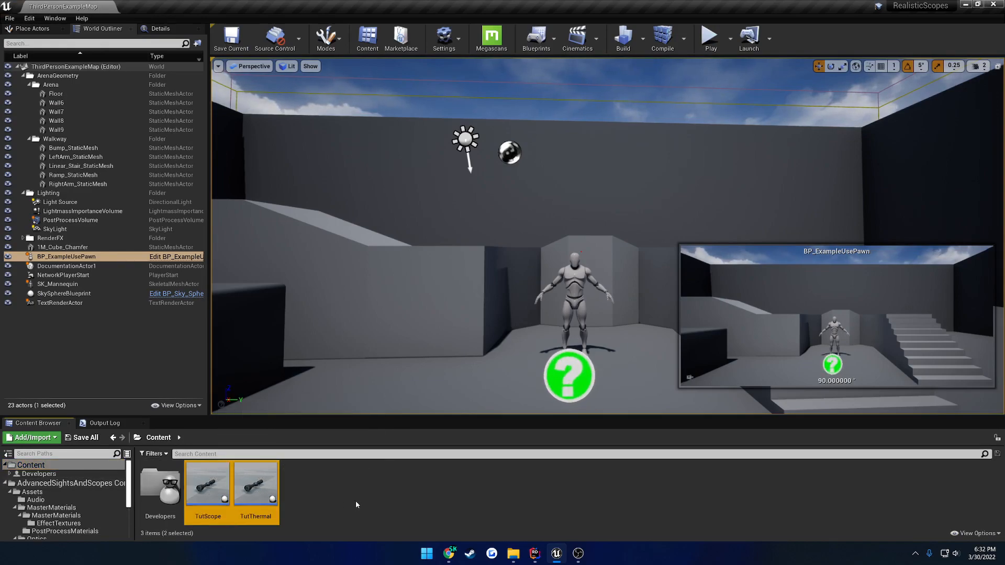
key("Delete")
left_click(458, 433)
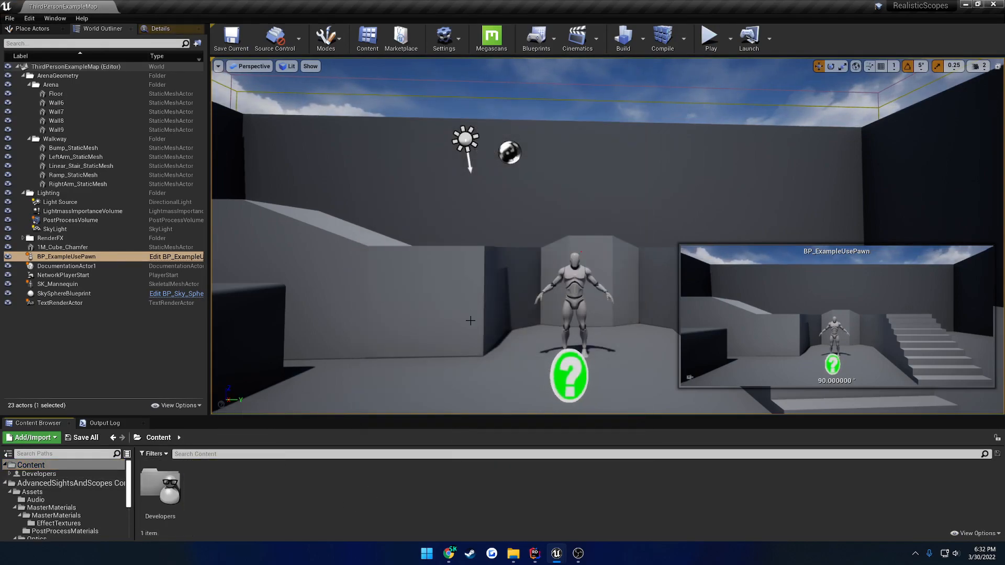
right_click_drag(469, 318, 557, 356)
key("a")
key("s")
key("d")
mouse_move(477, 269)
right_mouse_down()
mouse_move(466, 269)
mouse_move(477, 270)
right_mouse_up()
key("a")
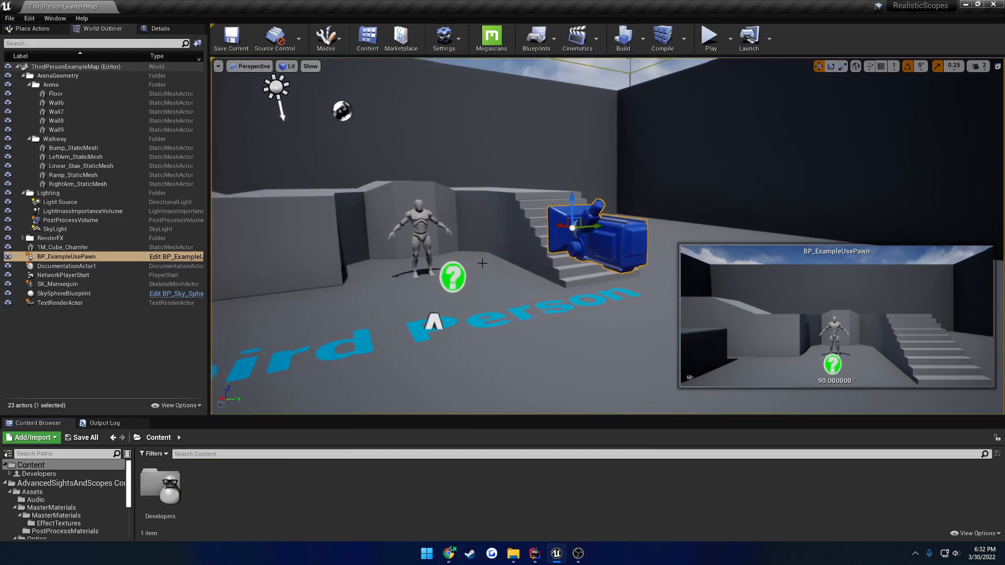